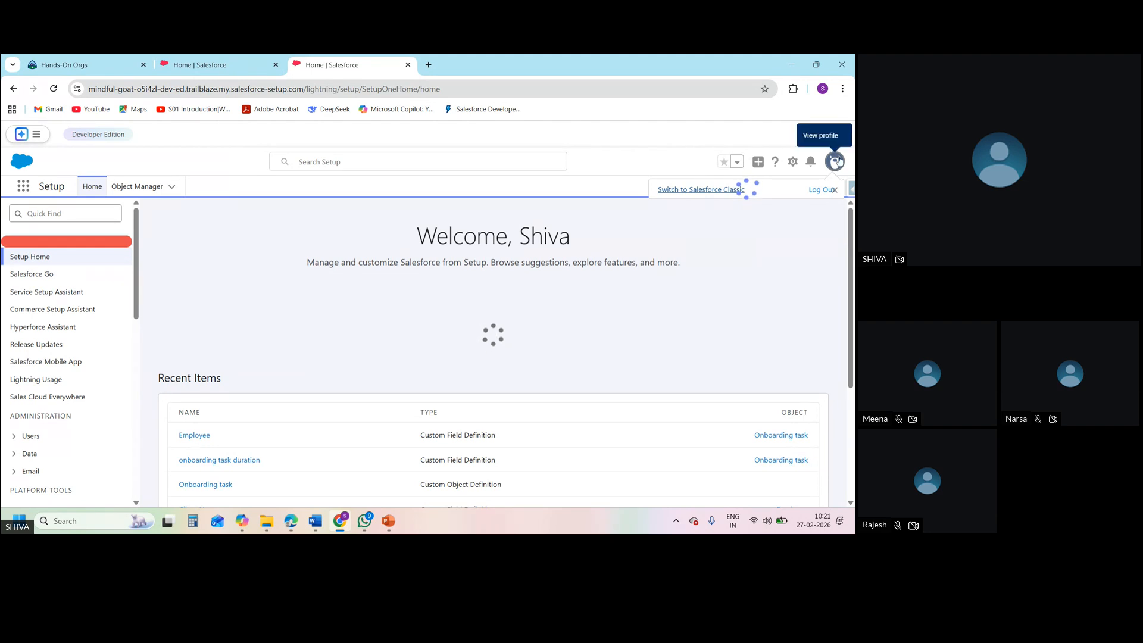
Open the personal settings of the logged-in account and go to its Advanced User Details page, dismissing the Field Service promotion
{"action": "left_click", "coordinate": [836, 161]}
{"action": "left_click", "coordinate": [837, 160]}
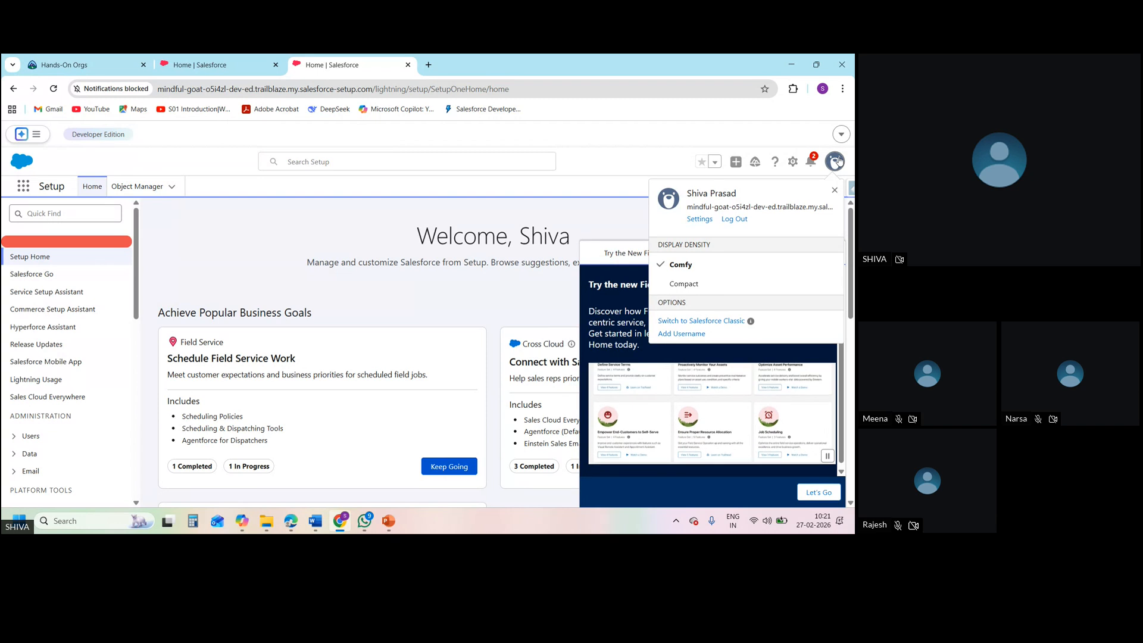
{"action": "left_click", "coordinate": [699, 220]}
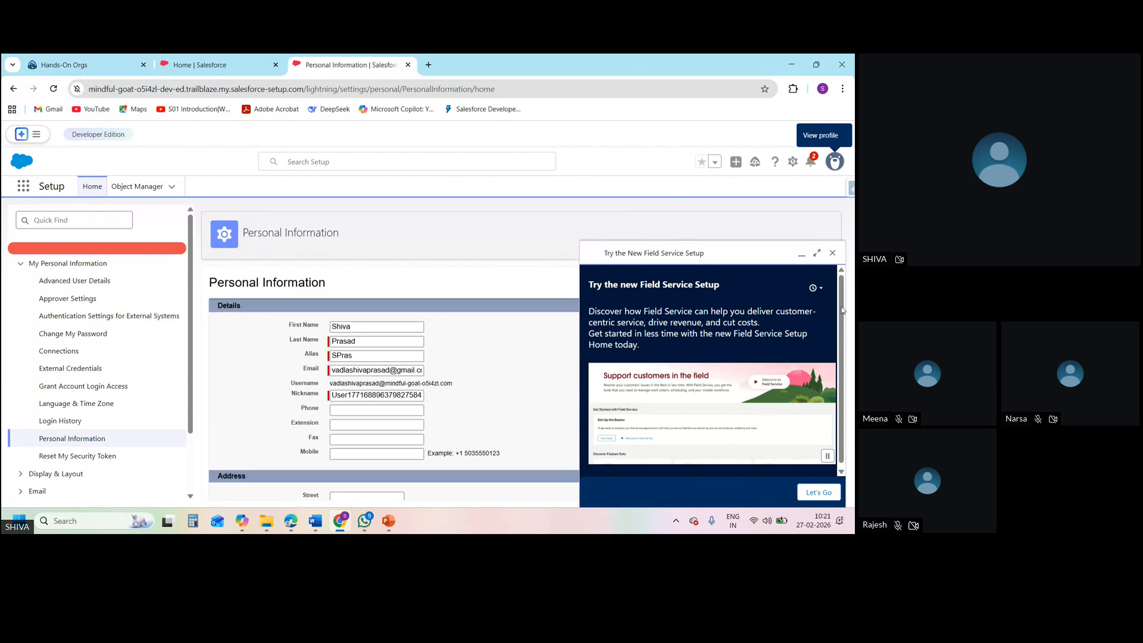
{"action": "left_click", "coordinate": [832, 252]}
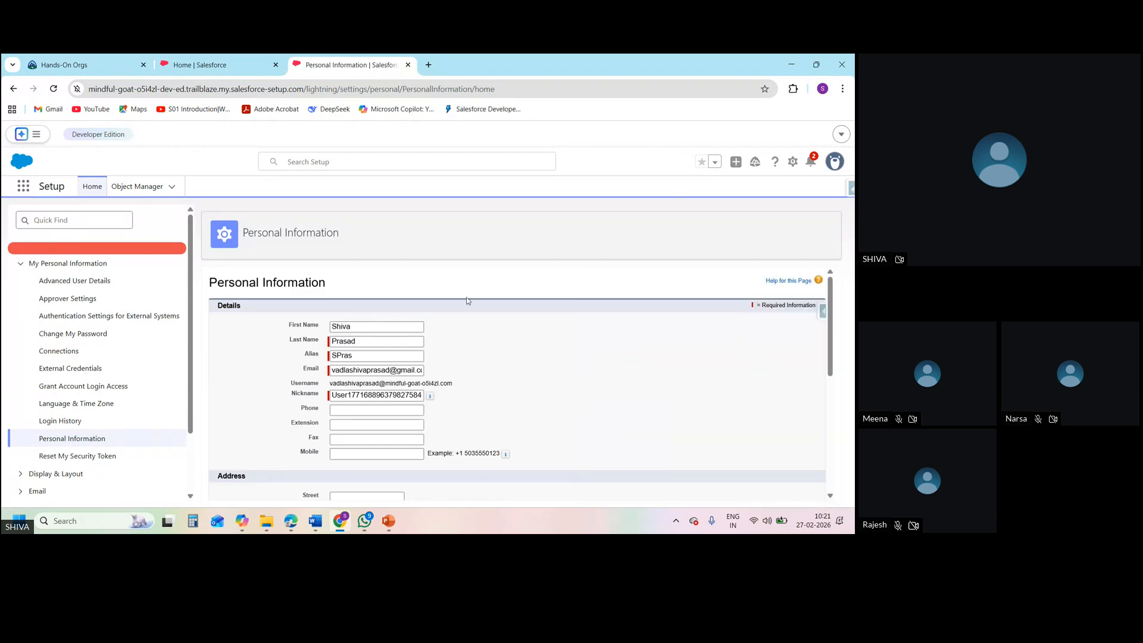
{"action": "left_click", "coordinate": [120, 287]}
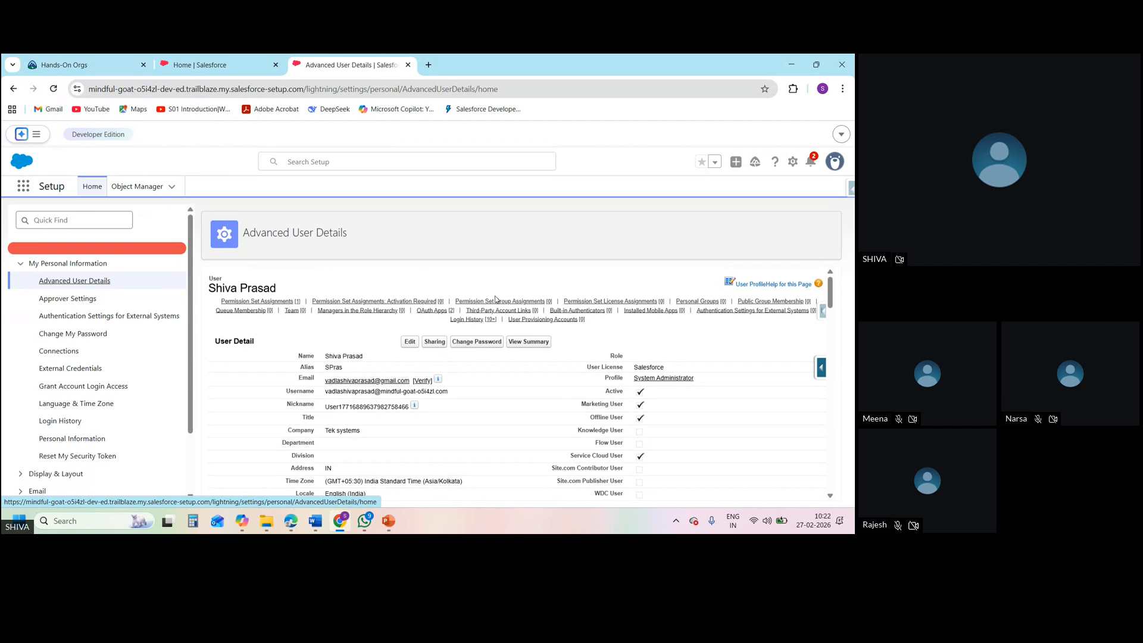
Check the profile, permission set assignments and permission set group assignments in the user's details
{"action": "double_click", "coordinate": [617, 378]}
{"action": "triple_click", "coordinate": [711, 378]}
{"action": "mouse_move", "coordinate": [292, 305]}
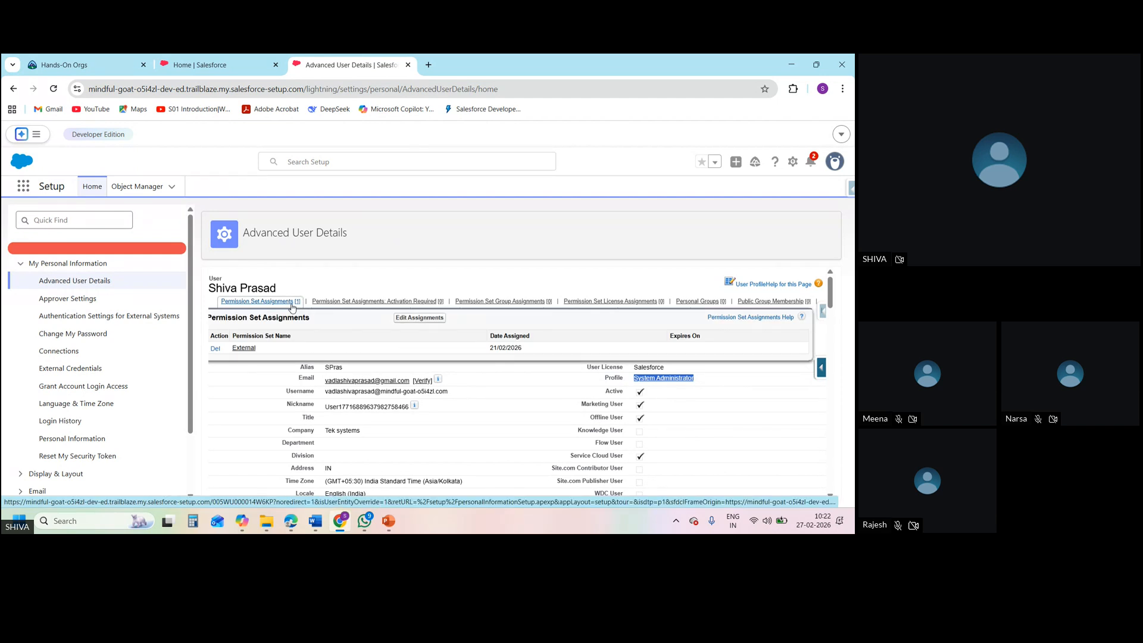
{"action": "mouse_move", "coordinate": [500, 305]}
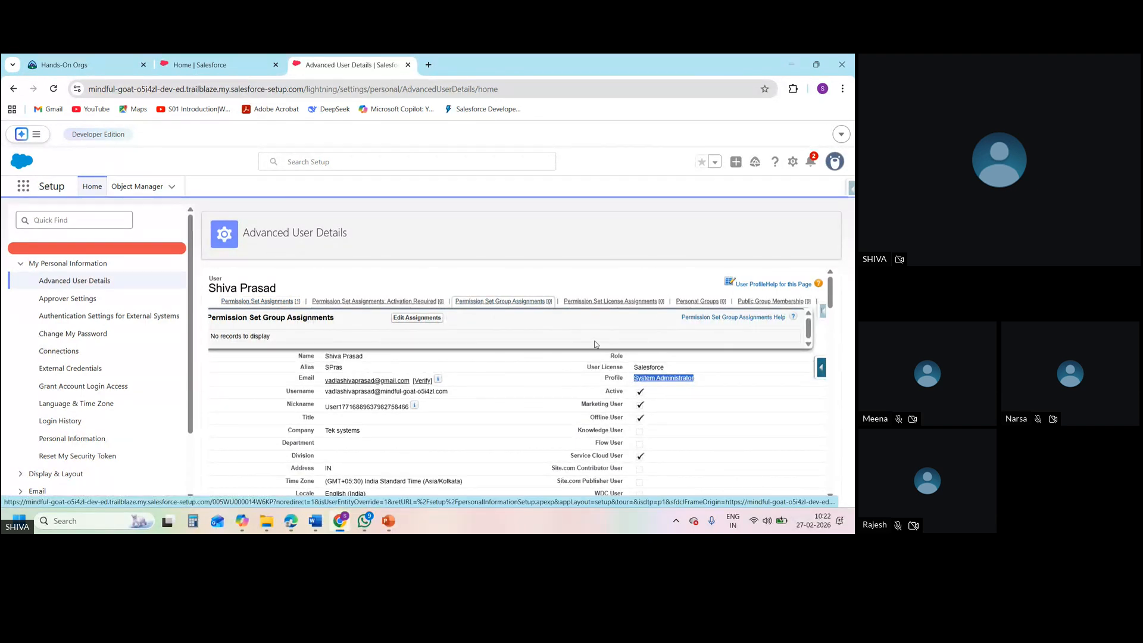
Open the System Administrator profile assigned to the user and review its page layouts and Field-Level Security section
{"action": "left_click", "coordinate": [662, 383]}
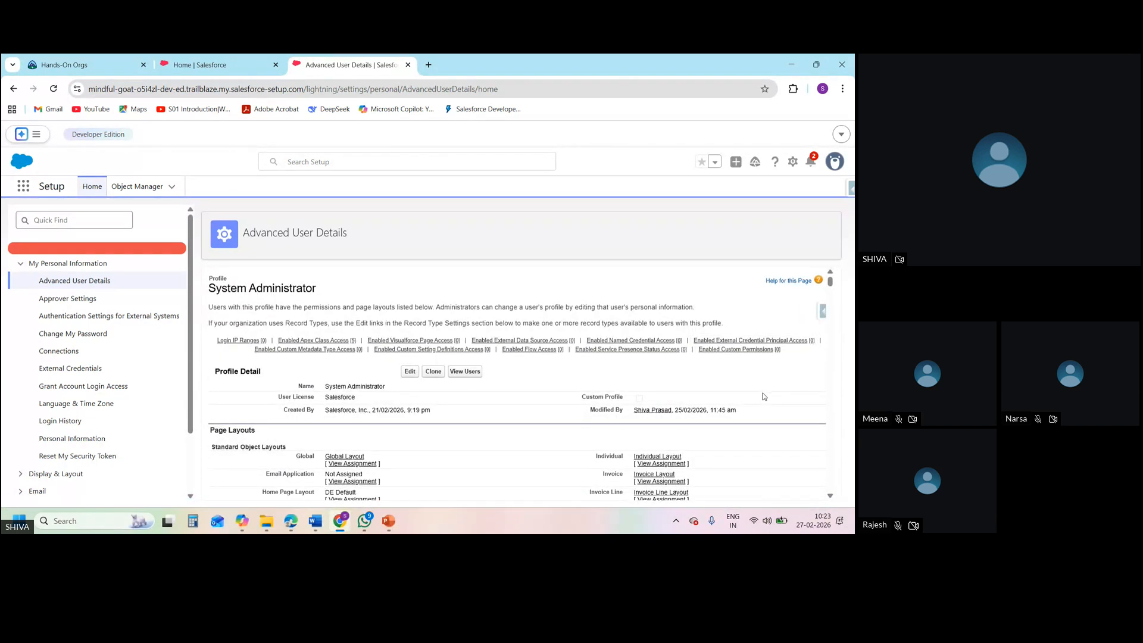
{"action": "scroll", "coordinate": [762, 394], "scroll_direction": "down", "scroll_amount": 15}
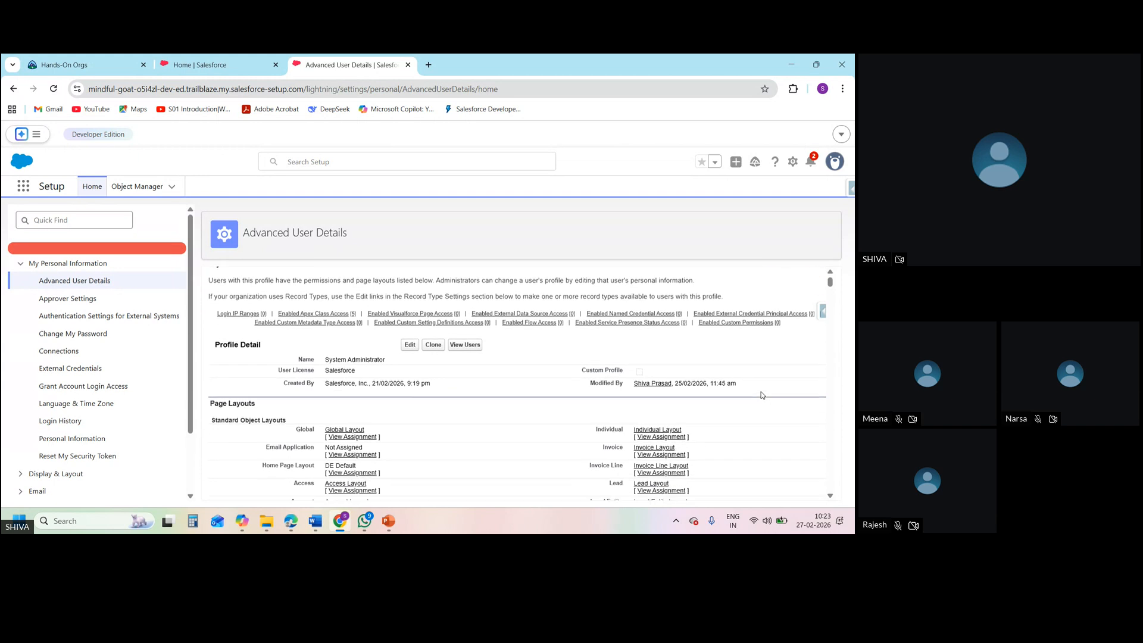
{"action": "scroll", "coordinate": [762, 395], "scroll_direction": "down", "scroll_amount": 10}
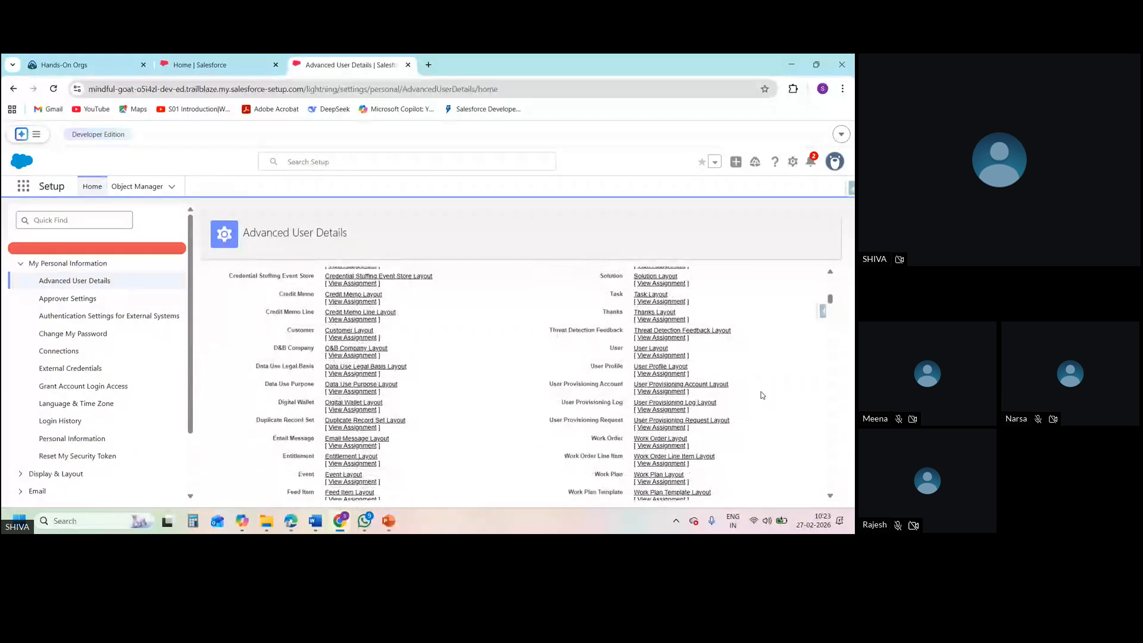
{"action": "scroll", "coordinate": [762, 395], "scroll_direction": "down", "scroll_amount": 2}
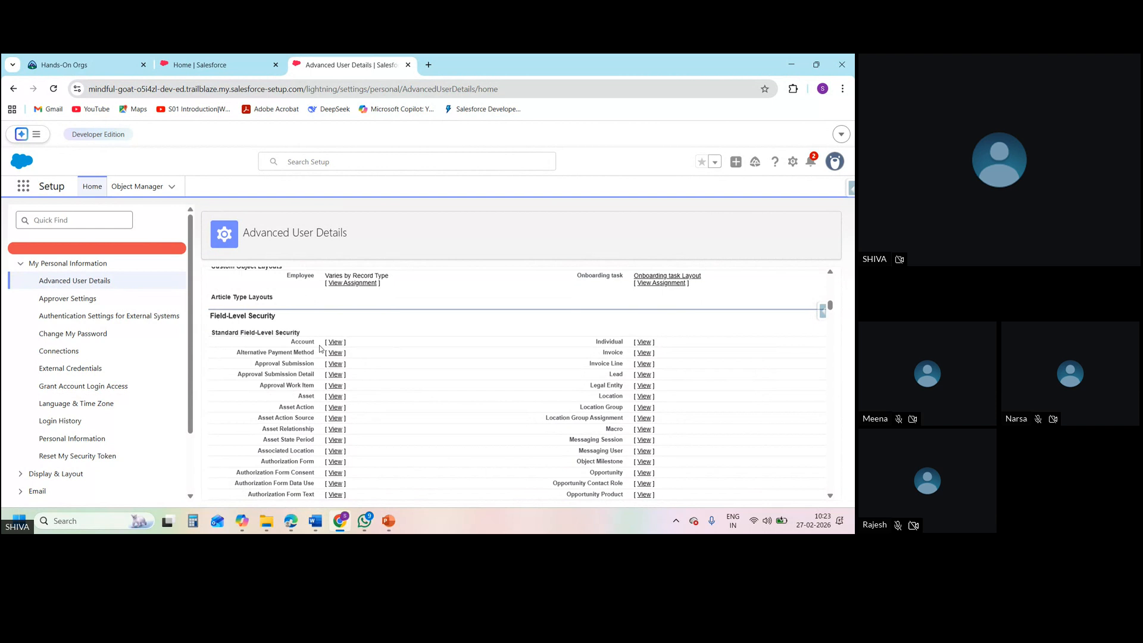
{"action": "triple_click", "coordinate": [276, 316]}
{"action": "left_click", "coordinate": [292, 320]}
Examine the System Administrator profile's custom app settings, tab settings and administrative permissions, down to Standard Object Permissions
{"action": "scroll", "coordinate": [293, 320], "scroll_direction": "down", "scroll_amount": 10}
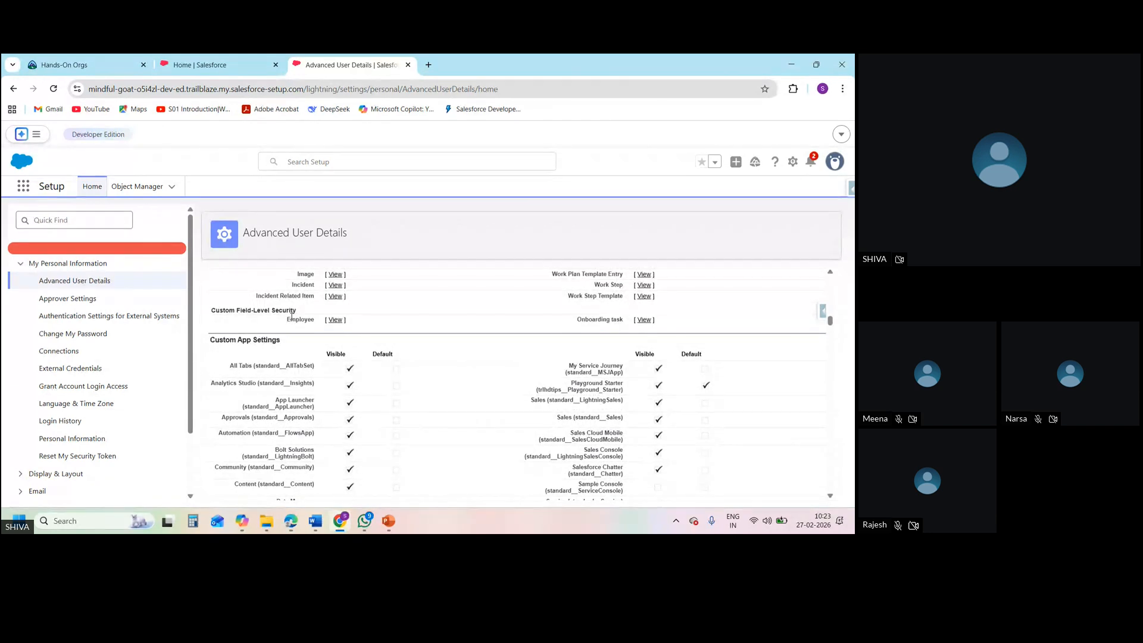
{"action": "scroll", "coordinate": [292, 319], "scroll_direction": "down", "scroll_amount": 1}
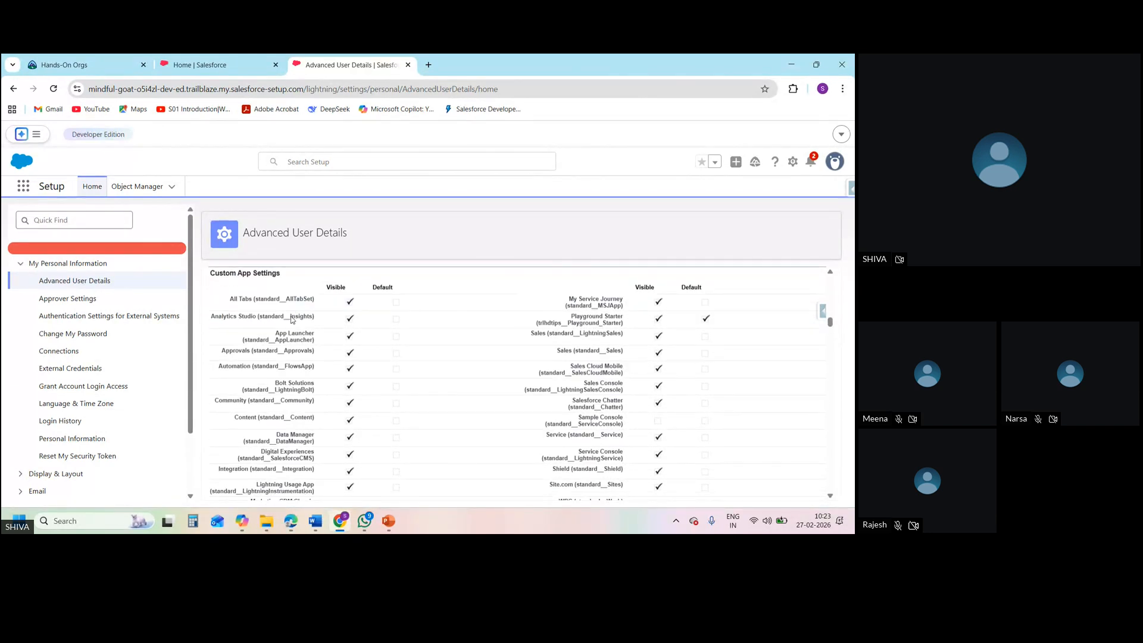
{"action": "scroll", "coordinate": [293, 320], "scroll_direction": "down", "scroll_amount": 1}
{"action": "scroll", "coordinate": [293, 319], "scroll_direction": "up", "scroll_amount": 1}
{"action": "scroll", "coordinate": [292, 319], "scroll_direction": "down", "scroll_amount": 5}
{"action": "scroll", "coordinate": [291, 319], "scroll_direction": "down", "scroll_amount": 8}
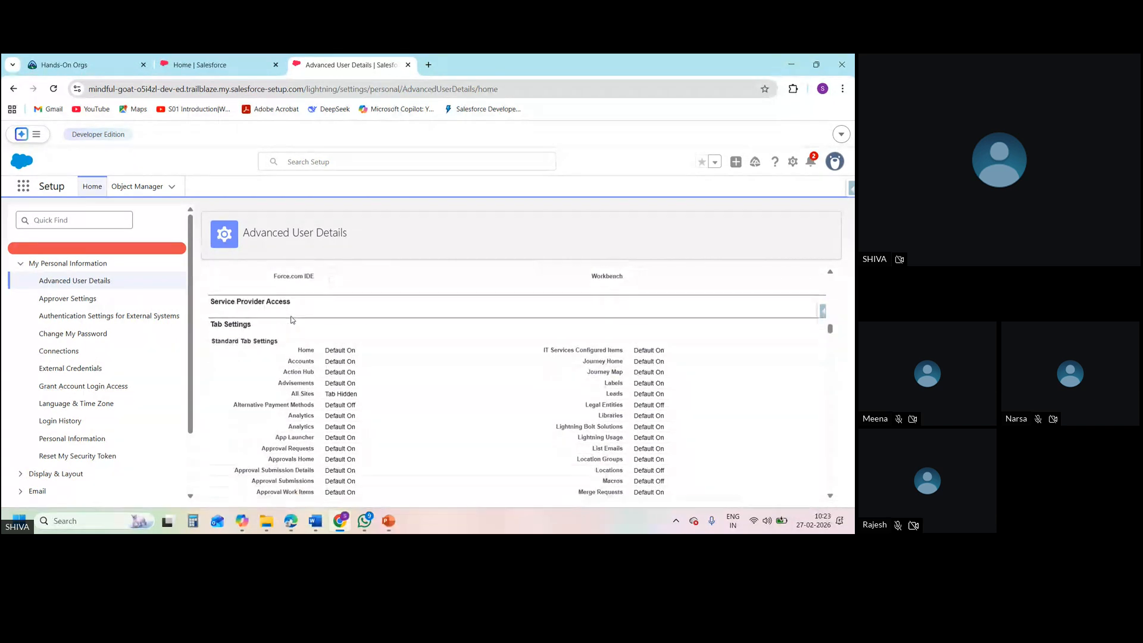
{"action": "scroll", "coordinate": [292, 316], "scroll_direction": "down", "scroll_amount": 8}
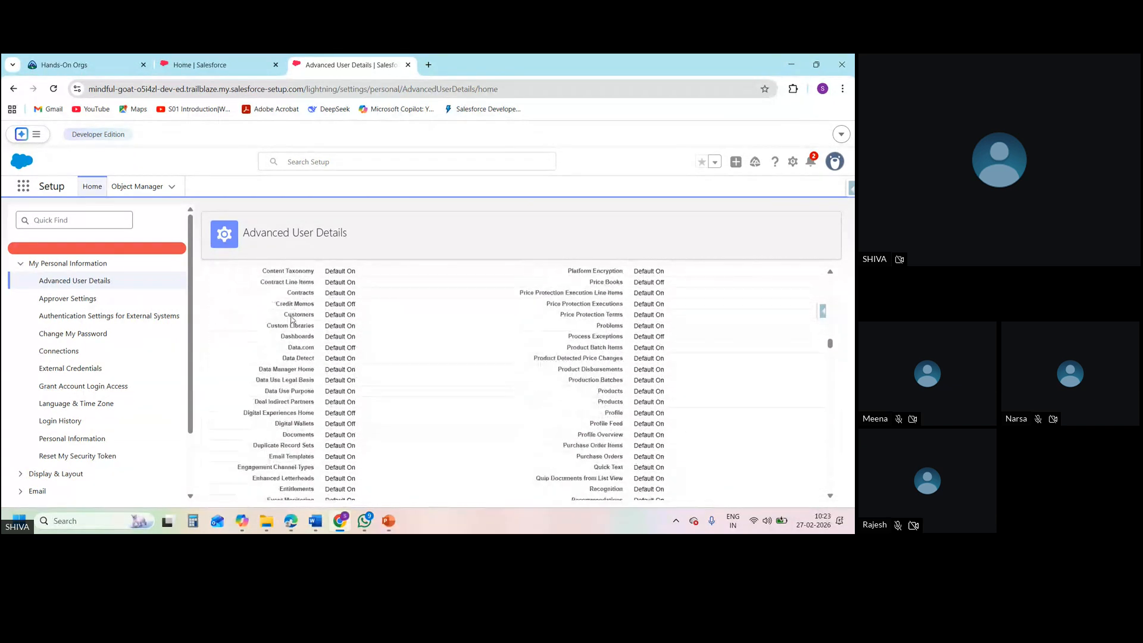
{"action": "scroll", "coordinate": [292, 316], "scroll_direction": "down", "scroll_amount": 10}
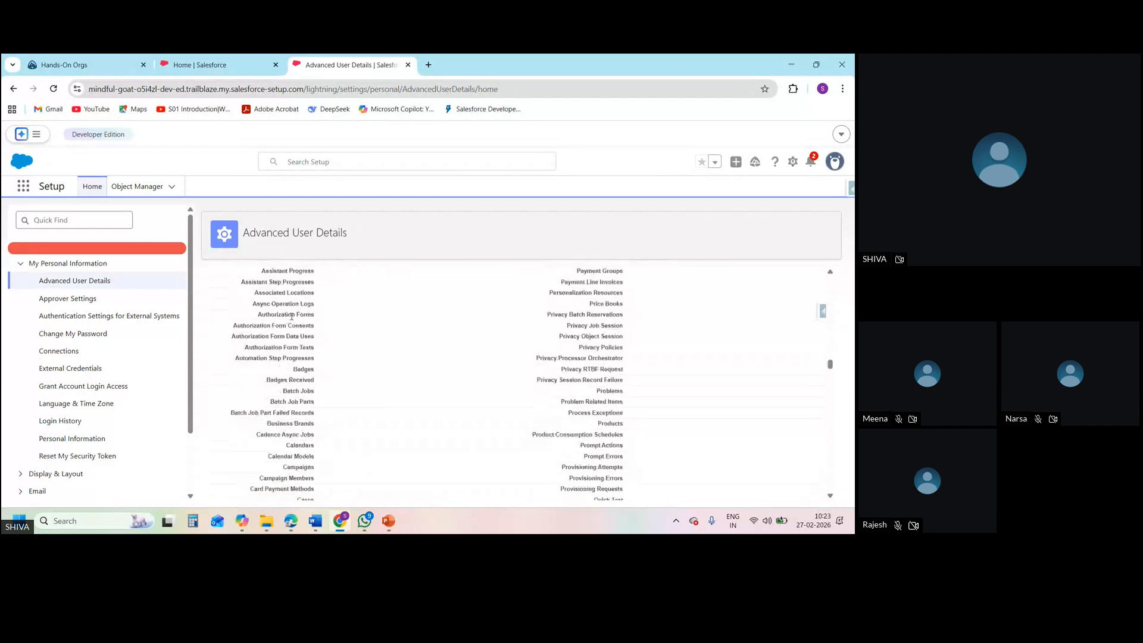
{"action": "scroll", "coordinate": [292, 317], "scroll_direction": "down", "scroll_amount": 10}
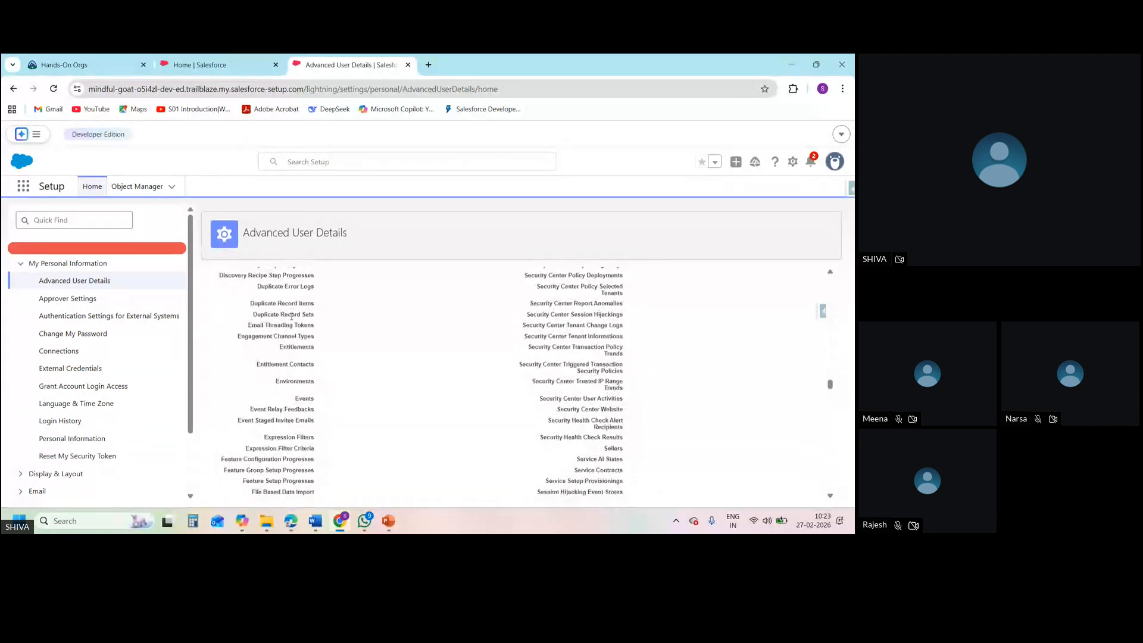
{"action": "scroll", "coordinate": [292, 317], "scroll_direction": "down", "scroll_amount": 10}
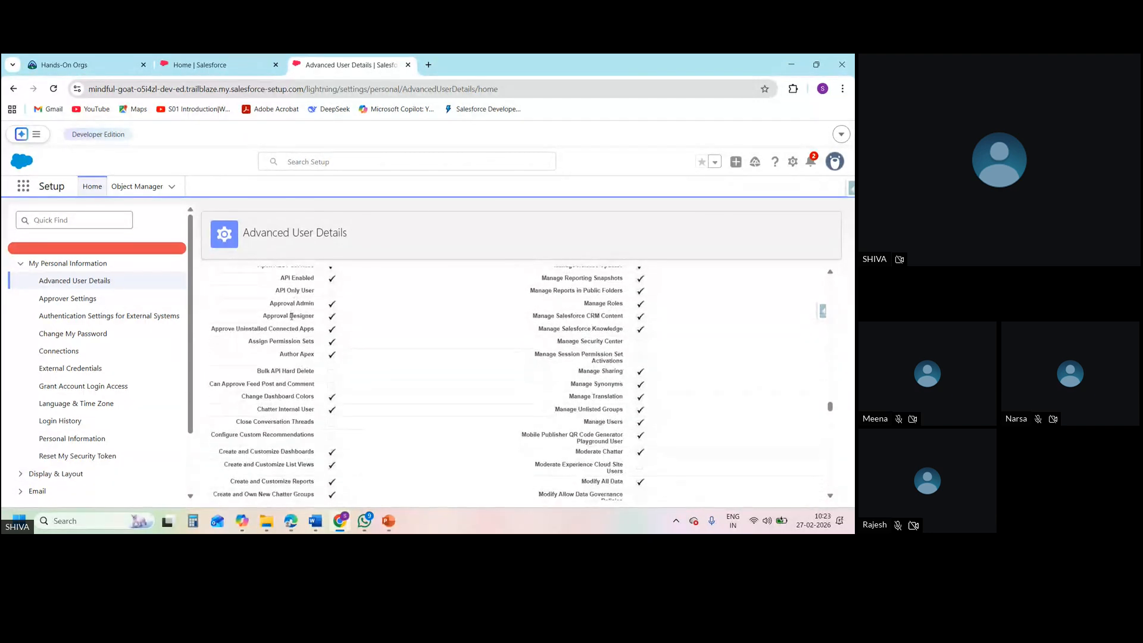
{"action": "scroll", "coordinate": [291, 319], "scroll_direction": "down", "scroll_amount": 10}
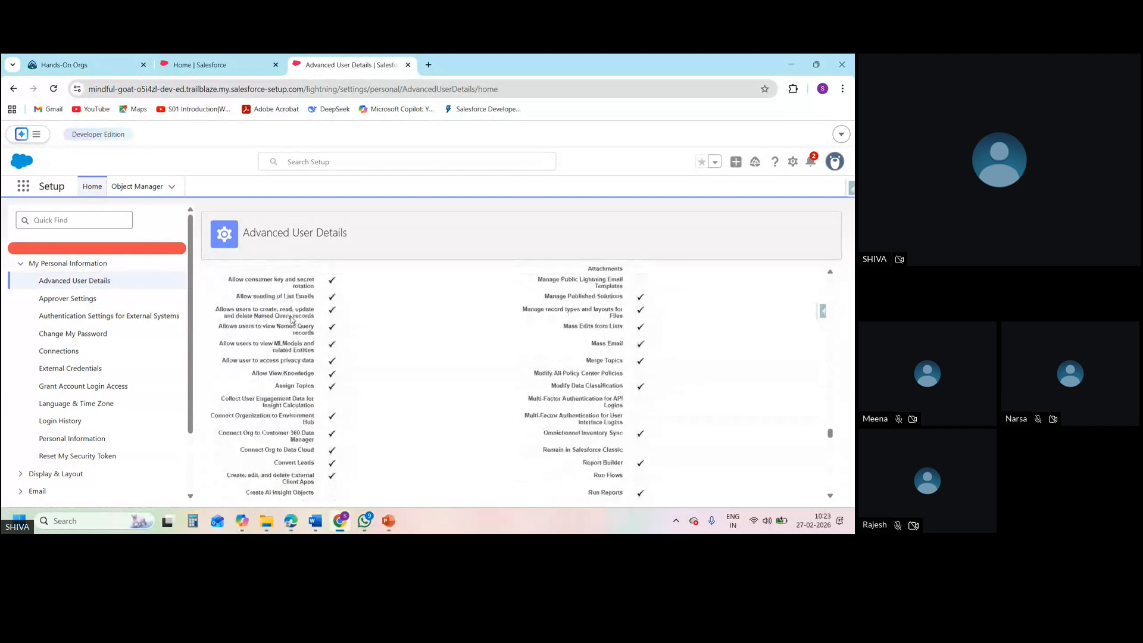
{"action": "scroll", "coordinate": [292, 320], "scroll_direction": "down", "scroll_amount": 10}
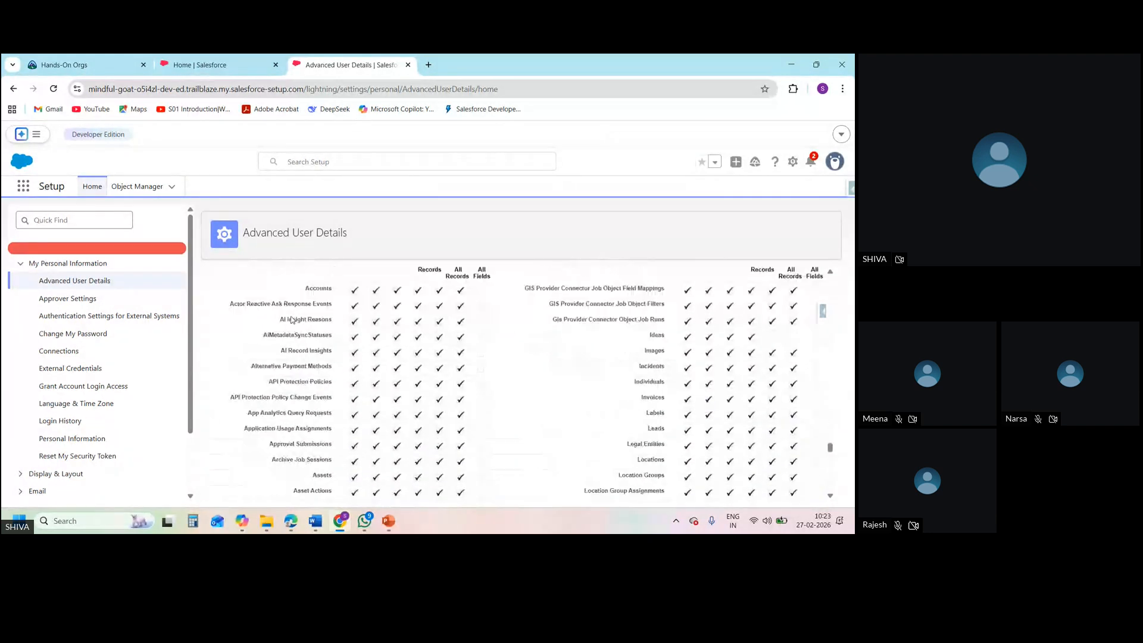
{"action": "scroll", "coordinate": [292, 319], "scroll_direction": "up", "scroll_amount": 3}
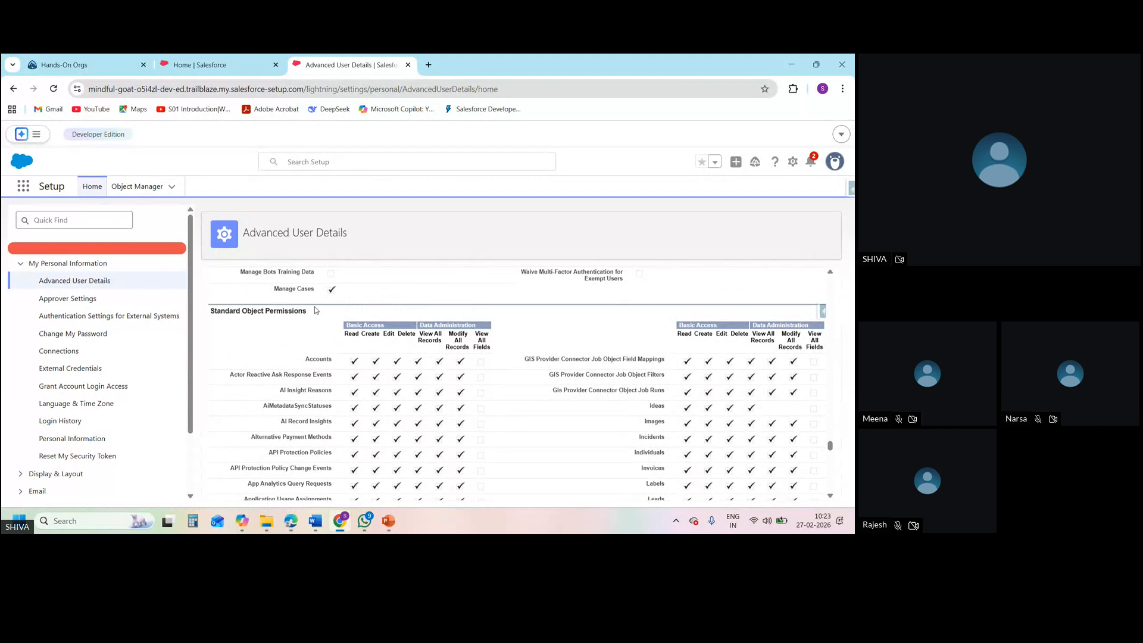
Examine the Basic Access and Data Administration columns under Standard Object Permissions, from Read through View All Fields
{"action": "triple_click", "coordinate": [309, 316]}
{"action": "double_click", "coordinate": [352, 334]}
{"action": "double_click", "coordinate": [370, 334]}
{"action": "double_click", "coordinate": [407, 334]}
{"action": "triple_click", "coordinate": [435, 326]}
{"action": "left_click", "coordinate": [499, 345]}
{"action": "double_click", "coordinate": [424, 339]}
{"action": "double_click", "coordinate": [458, 340]}
{"action": "triple_click", "coordinate": [482, 346]}
{"action": "double_click", "coordinate": [326, 359]}
{"action": "left_click_drag", "start_coordinate": [833, 449], "coordinate": [830, 277]}
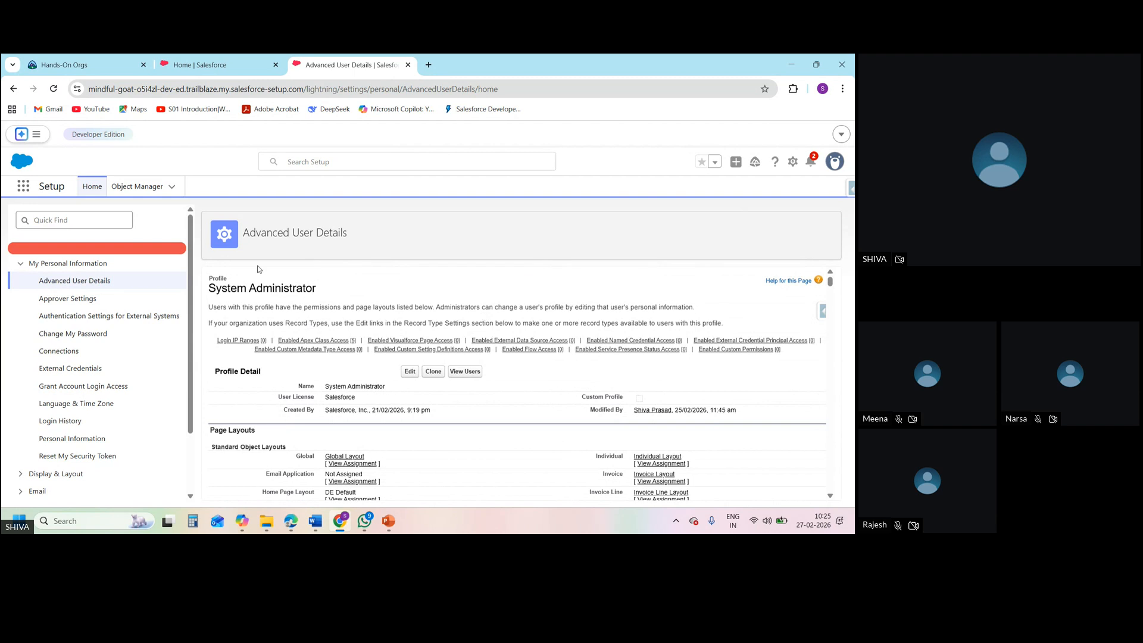
{"action": "left_click", "coordinate": [100, 220]}
{"action": "type", "text": "profile"}
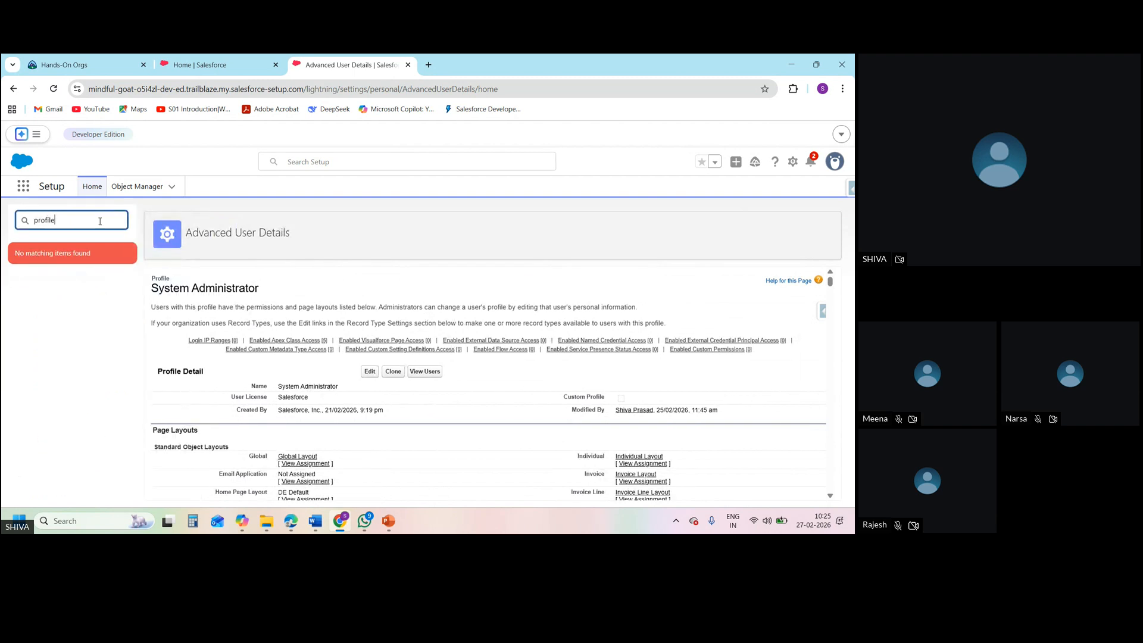
{"action": "key", "text": "BackSpace"}
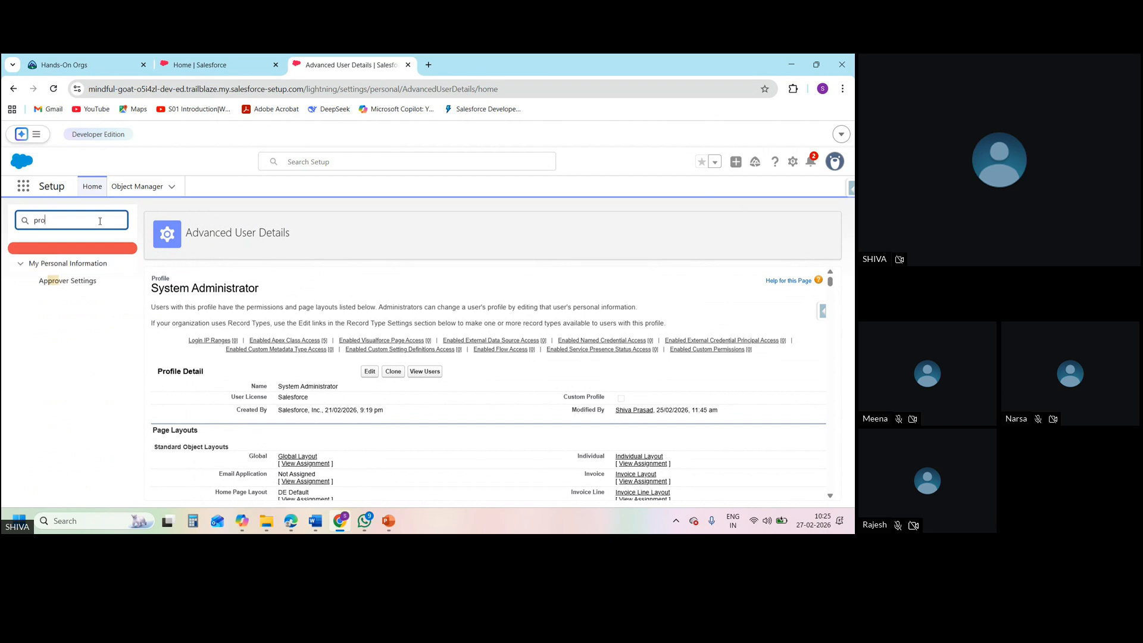
{"action": "key", "text": "BackSpace"}
{"action": "key", "text": "BackSpace"}
{"action": "key", "text": "BackSpace"}
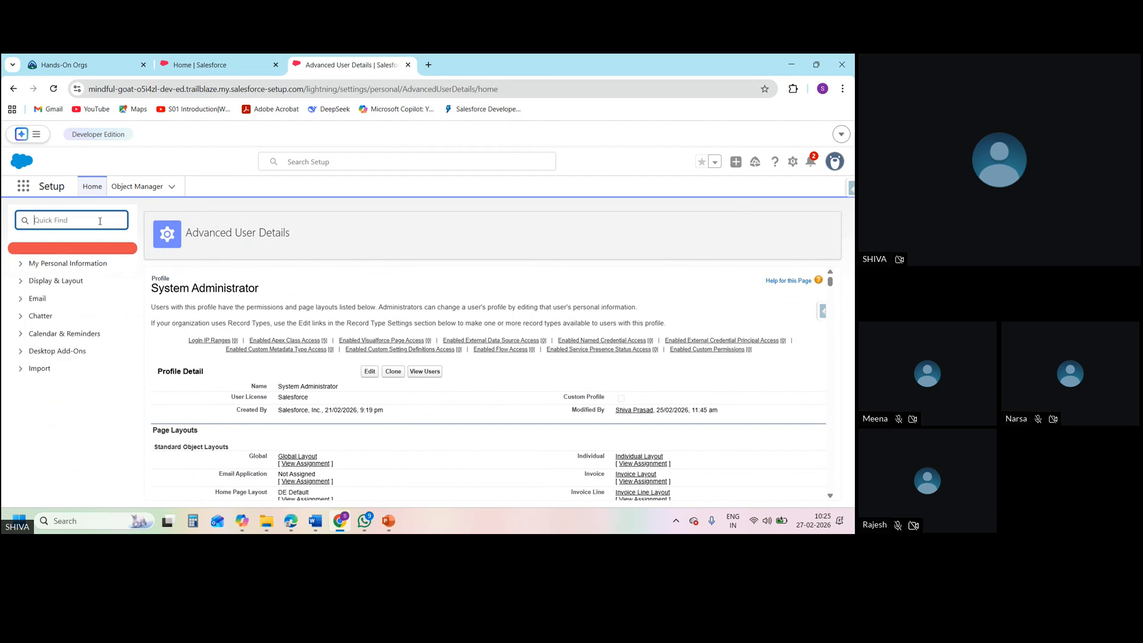
Return to Setup Home, search the setup items for "profi" and open the Profiles page
{"action": "left_click", "coordinate": [92, 188]}
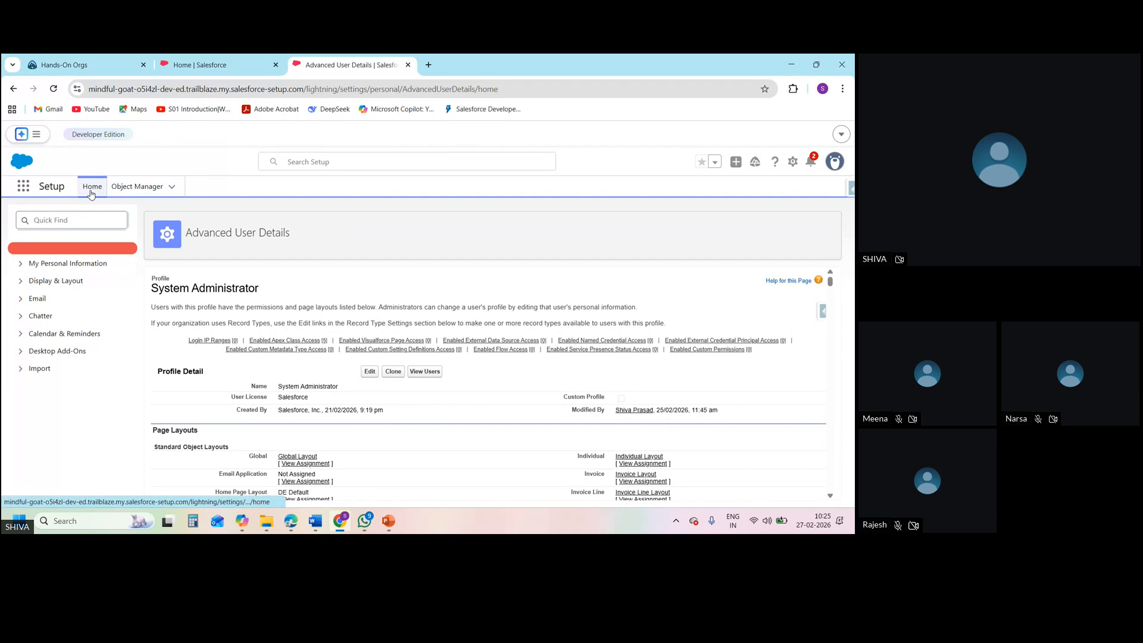
{"action": "left_click", "coordinate": [73, 212]}
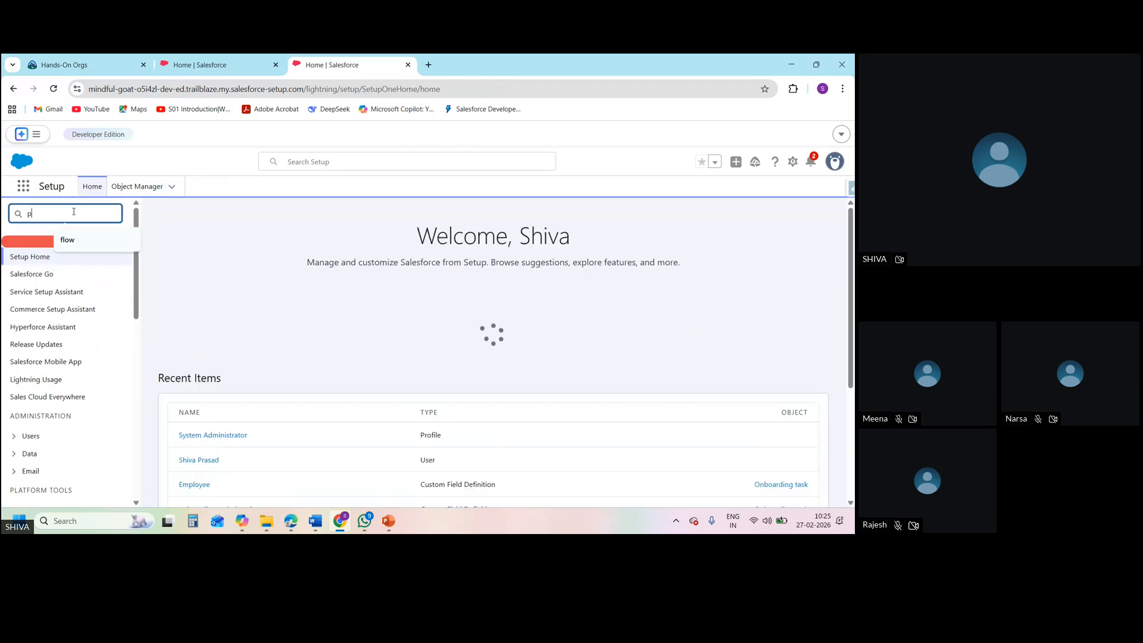
{"action": "type", "text": "profi"}
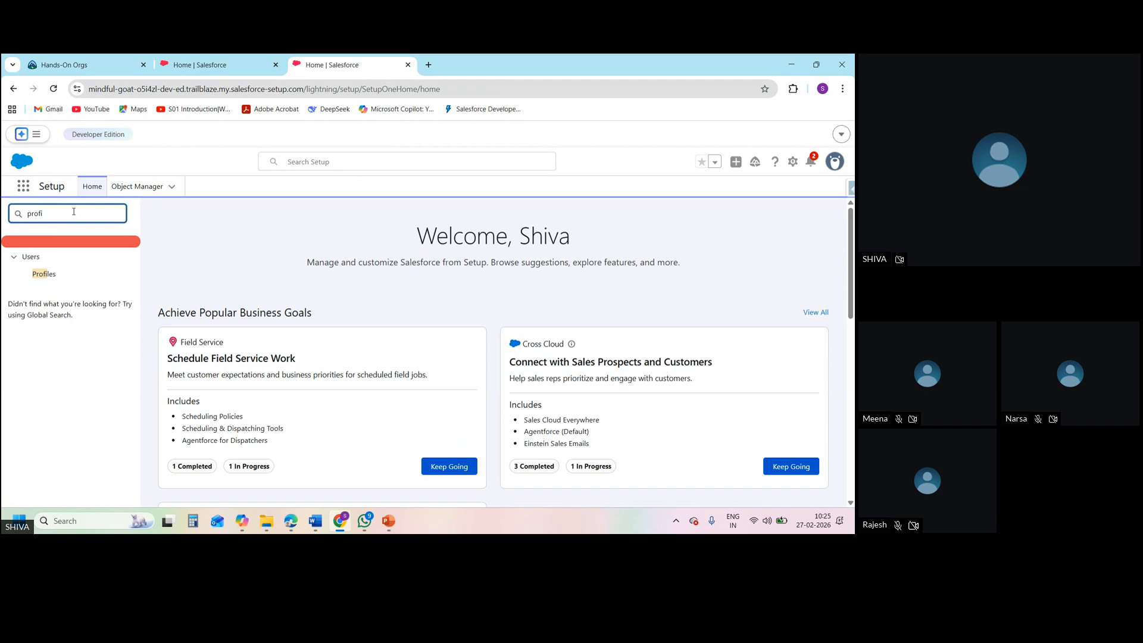
{"action": "left_click", "coordinate": [51, 274]}
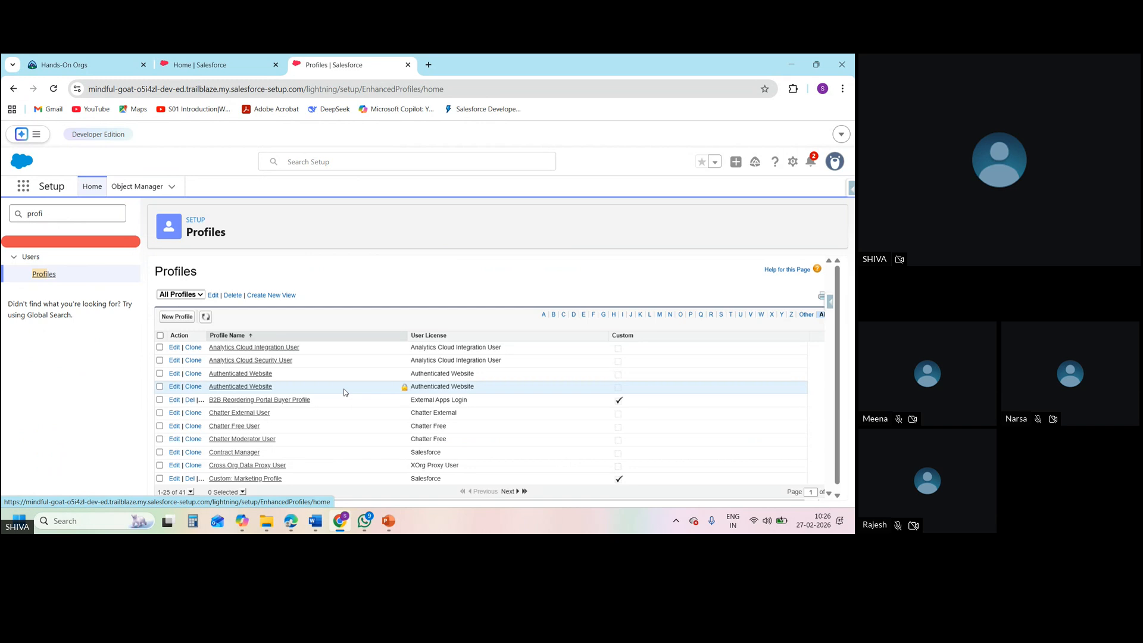
Filter the list of all profiles to names beginning with S
{"action": "left_click", "coordinate": [837, 496]}
{"action": "left_click", "coordinate": [836, 495]}
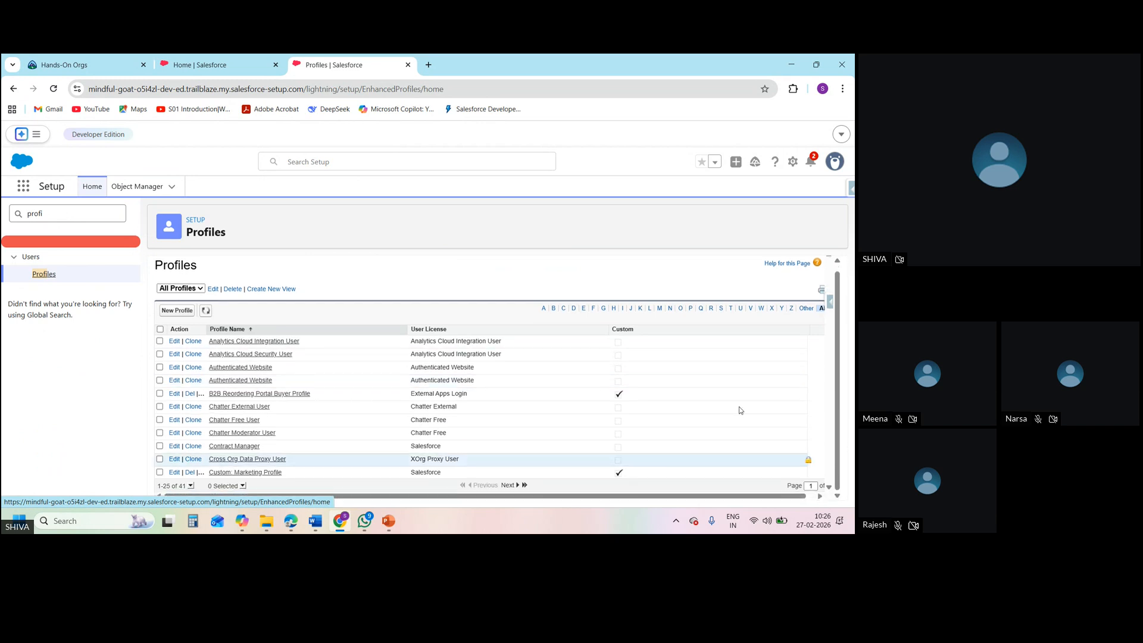
{"action": "left_click", "coordinate": [720, 310]}
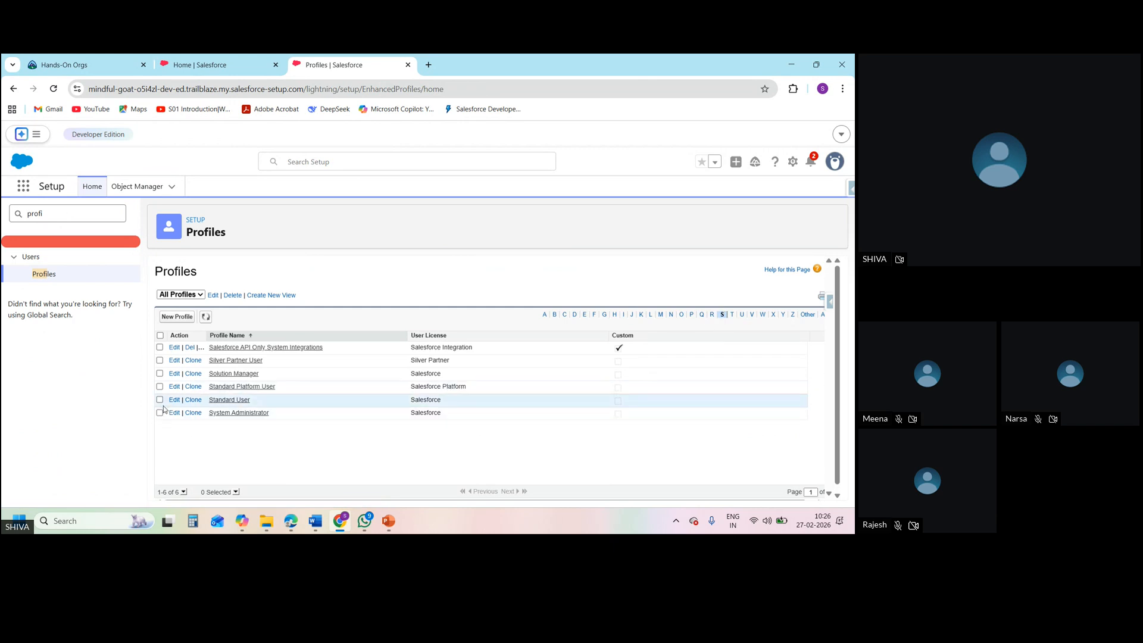
Clone the Standard User profile under the profile name SD1 and save it
{"action": "left_click", "coordinate": [190, 404]}
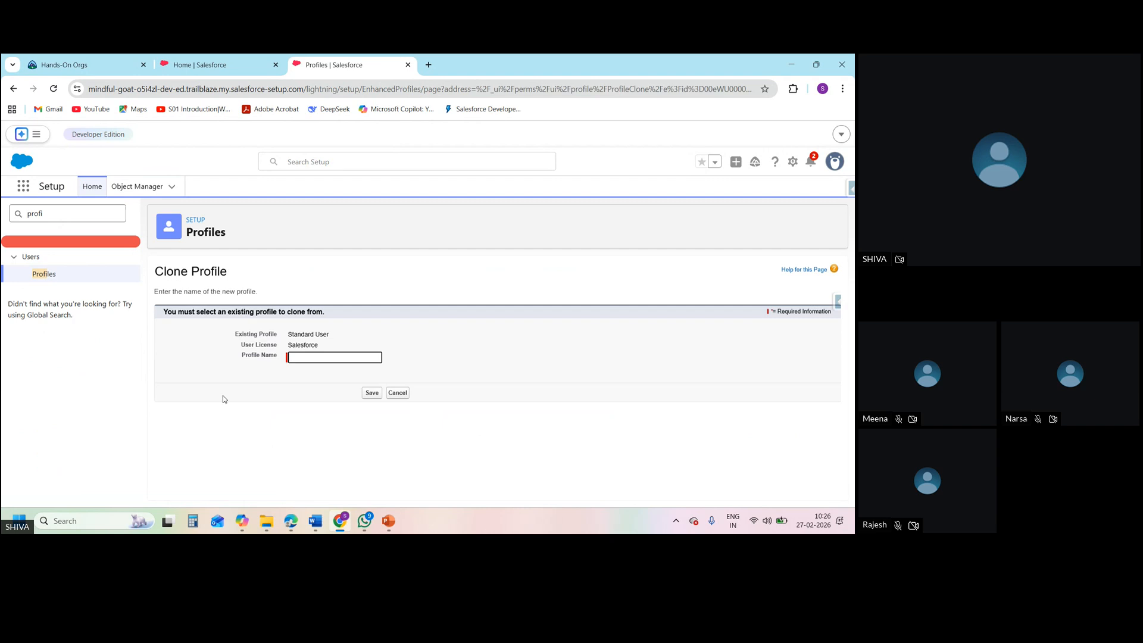
{"action": "left_click", "coordinate": [337, 359]}
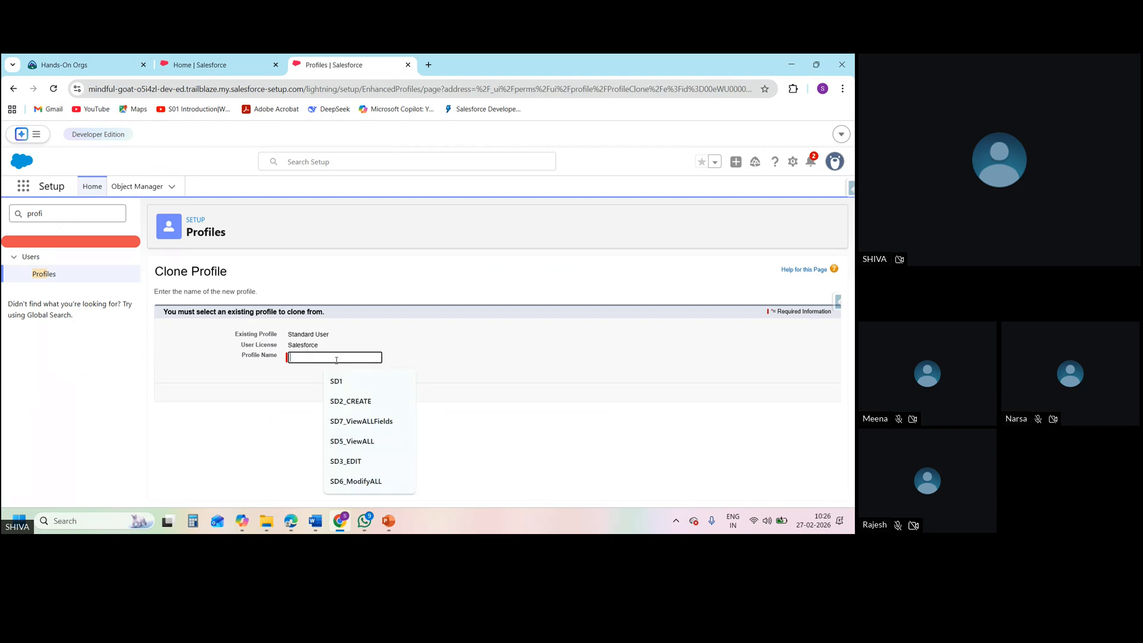
{"action": "type", "text": "SD"}
{"action": "type", "text": "I"}
{"action": "type", "text": "1"}
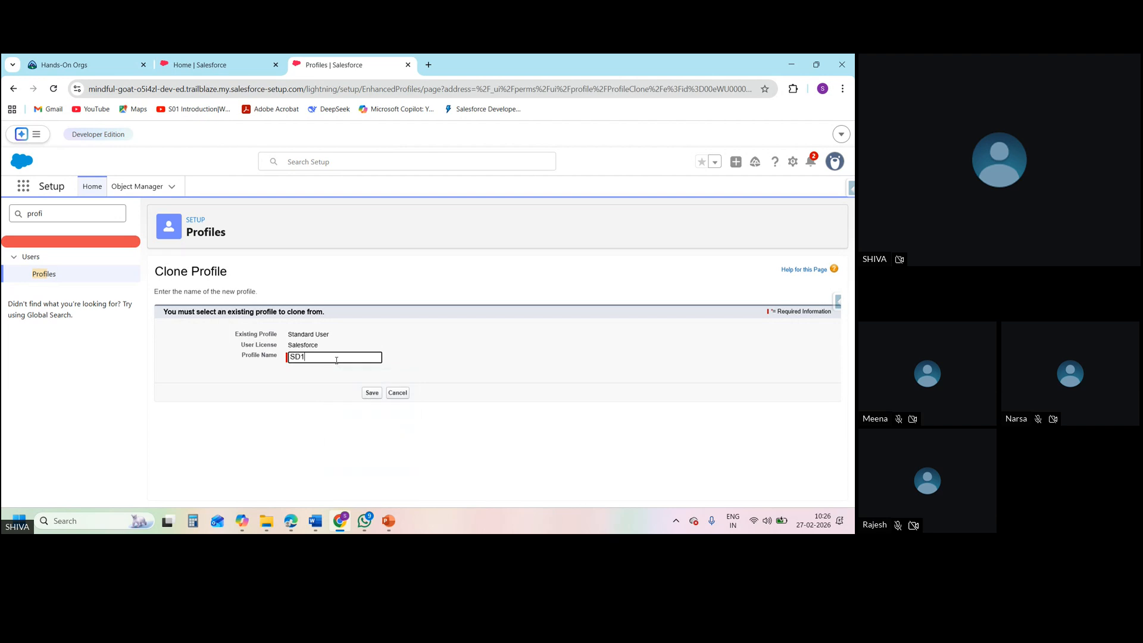
{"action": "left_click", "coordinate": [371, 393]}
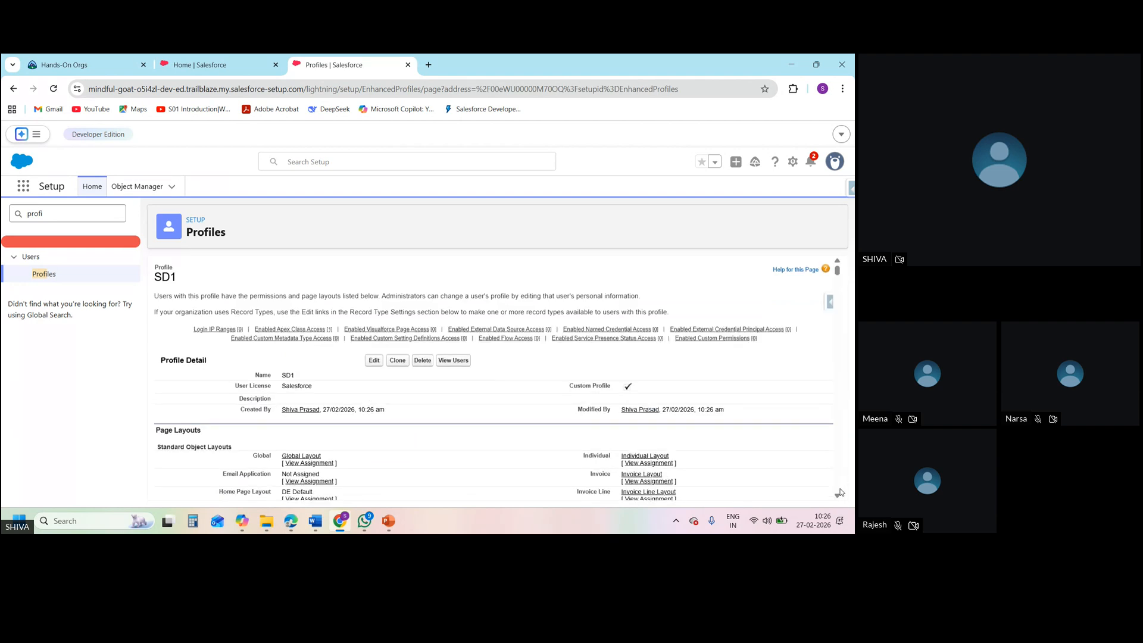
Open the SD1 profile for editing and go through its app and tab settings to the Administrative Permissions section
{"action": "scroll", "coordinate": [839, 495], "scroll_direction": "down", "scroll_amount": 1}
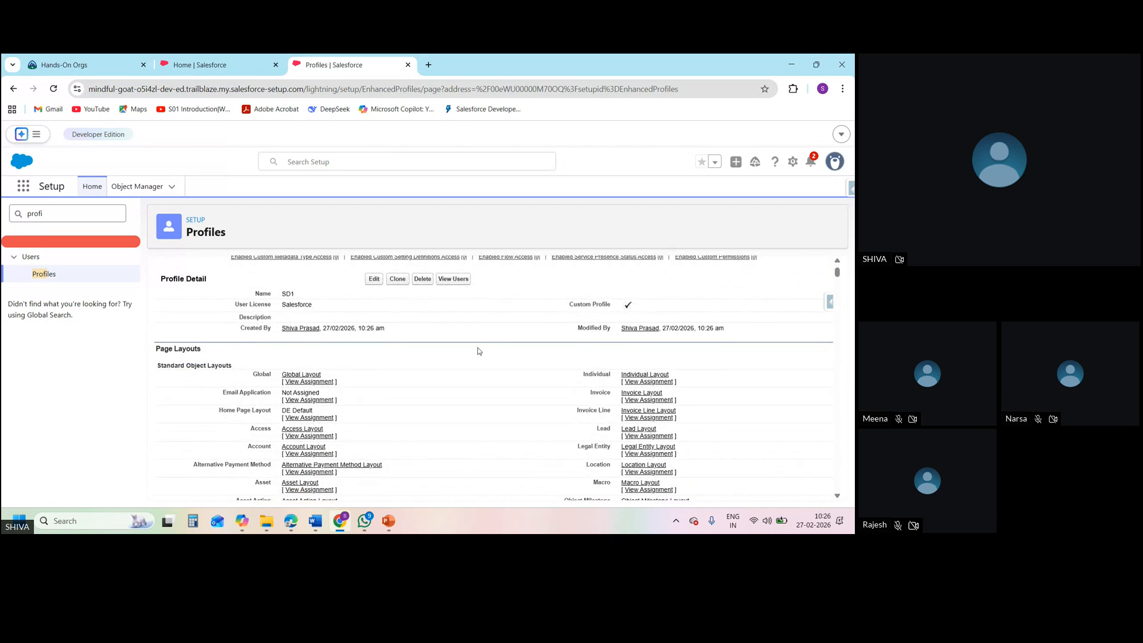
{"action": "left_click", "coordinate": [374, 278]}
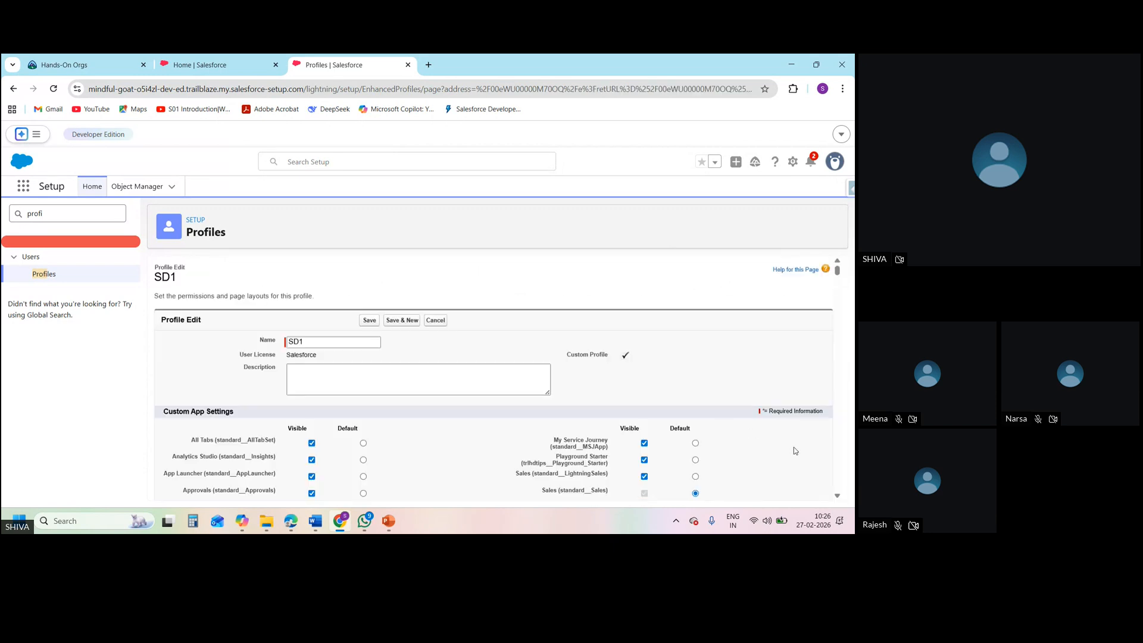
{"action": "scroll", "coordinate": [836, 495], "scroll_direction": "down", "scroll_amount": 10}
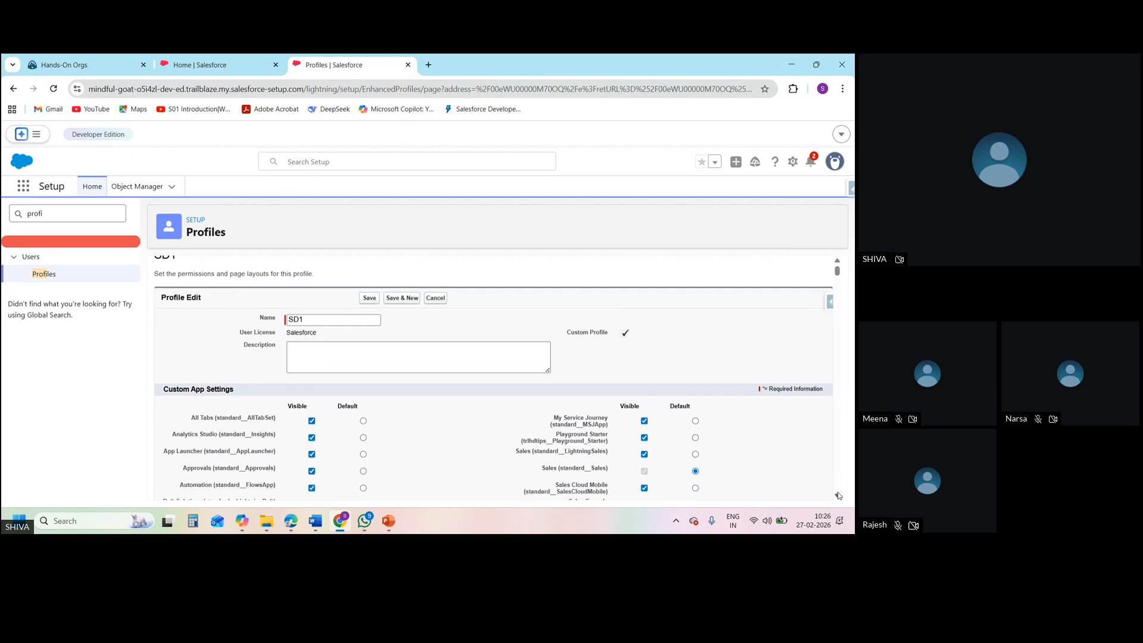
{"action": "scroll", "coordinate": [838, 495], "scroll_direction": "down", "scroll_amount": 15}
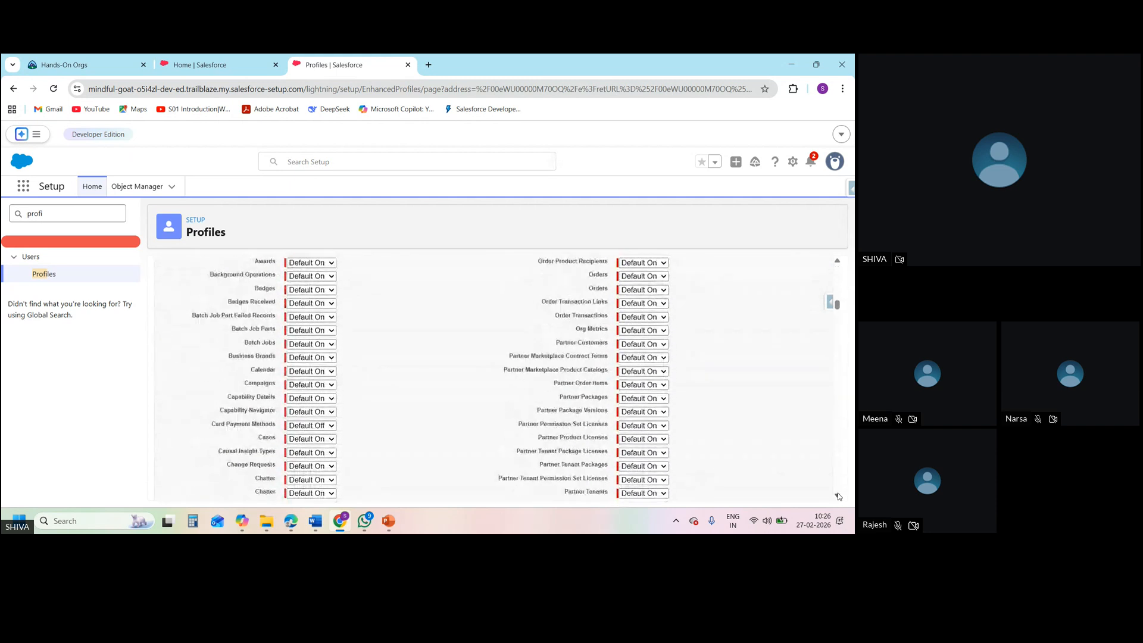
{"action": "scroll", "coordinate": [838, 495], "scroll_direction": "down", "scroll_amount": 15}
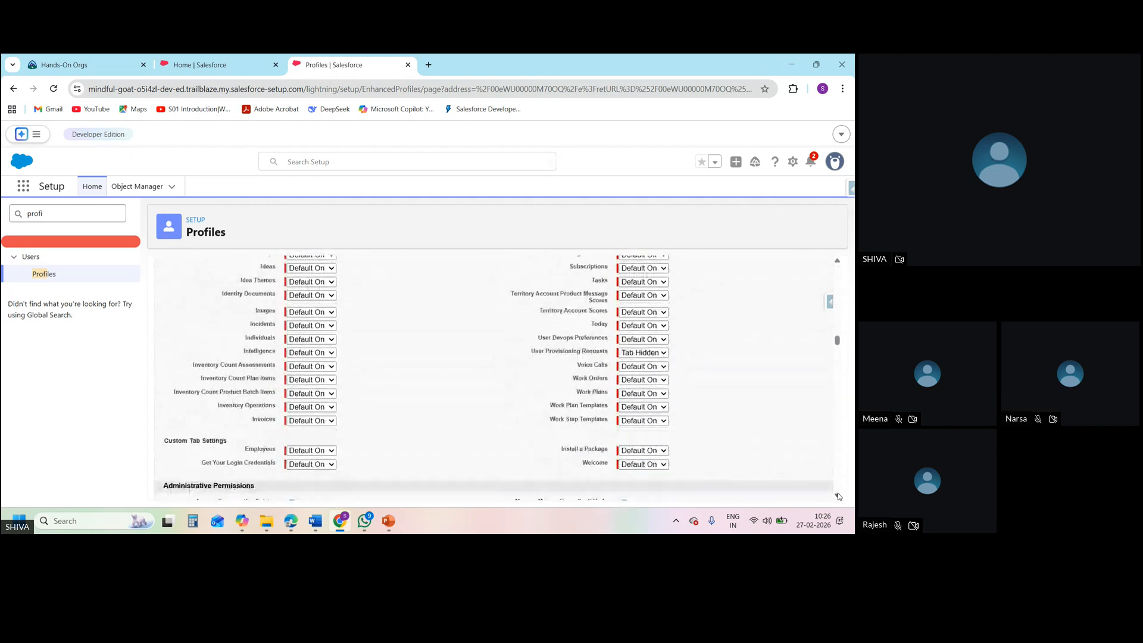
{"action": "scroll", "coordinate": [838, 495], "scroll_direction": "down", "scroll_amount": 15}
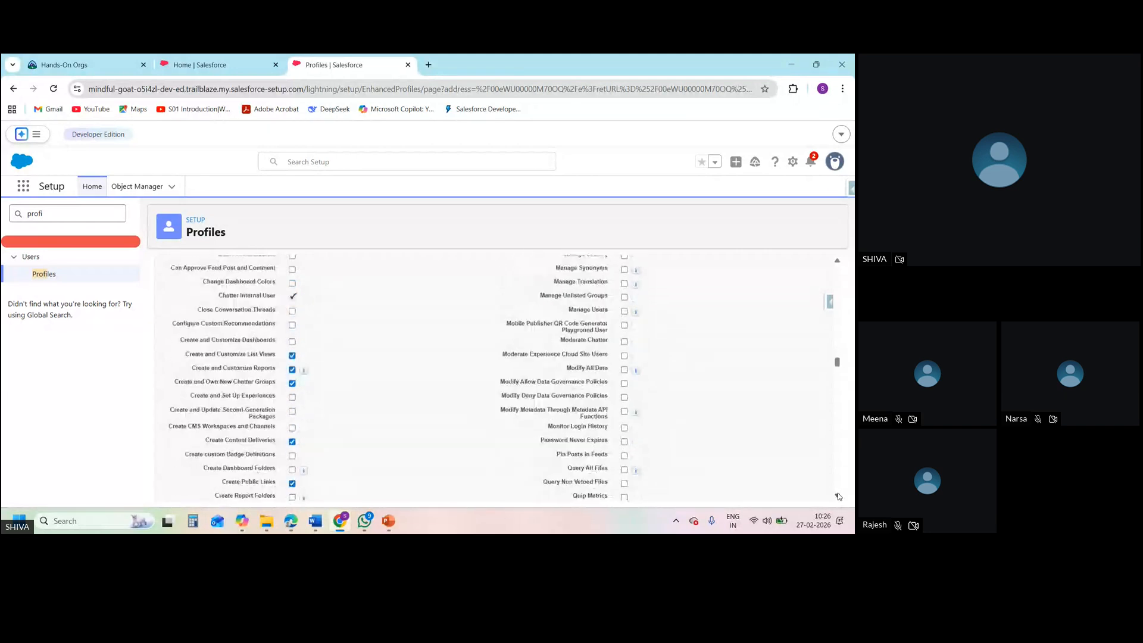
Search the SD1 edit page for "lightning" and go through the matches to the Lightning Experience entries in Administrative Permissions
{"action": "key", "text": "ctrl+f"}
{"action": "type", "text": "ligh"}
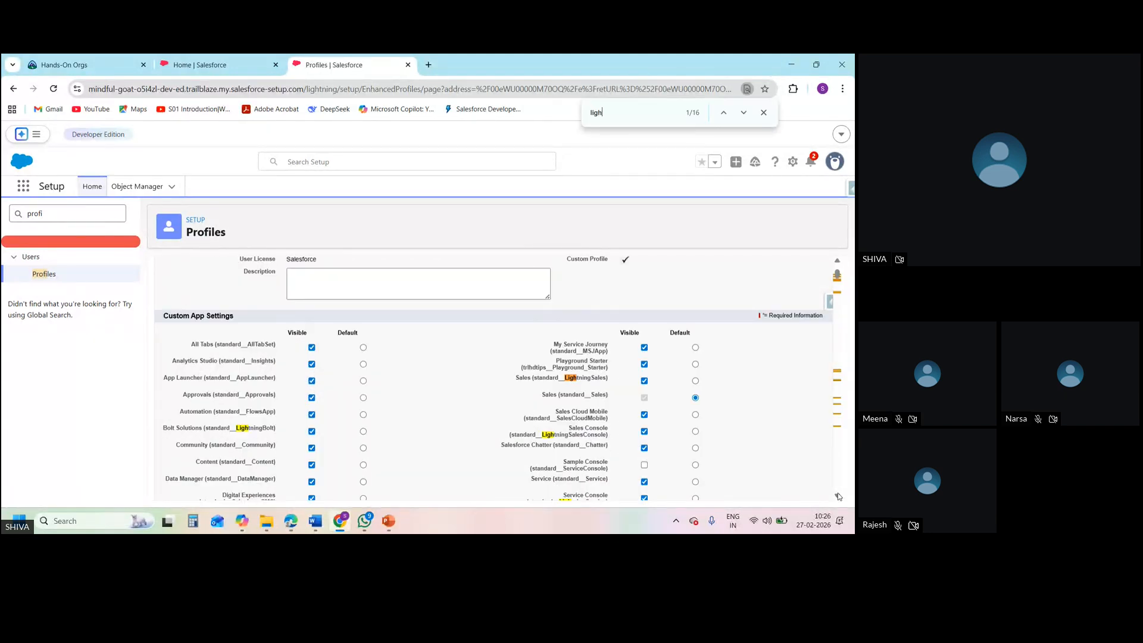
{"action": "type", "text": "tning"}
{"action": "key", "text": "Return"}
{"action": "key", "text": "Return"}
{"action": "key", "text": "Return"}
{"action": "key", "text": "Return"}
{"action": "key", "text": "Return"}
{"action": "key", "text": "Return"}
{"action": "key", "text": "Return"}
{"action": "key", "text": "Return"}
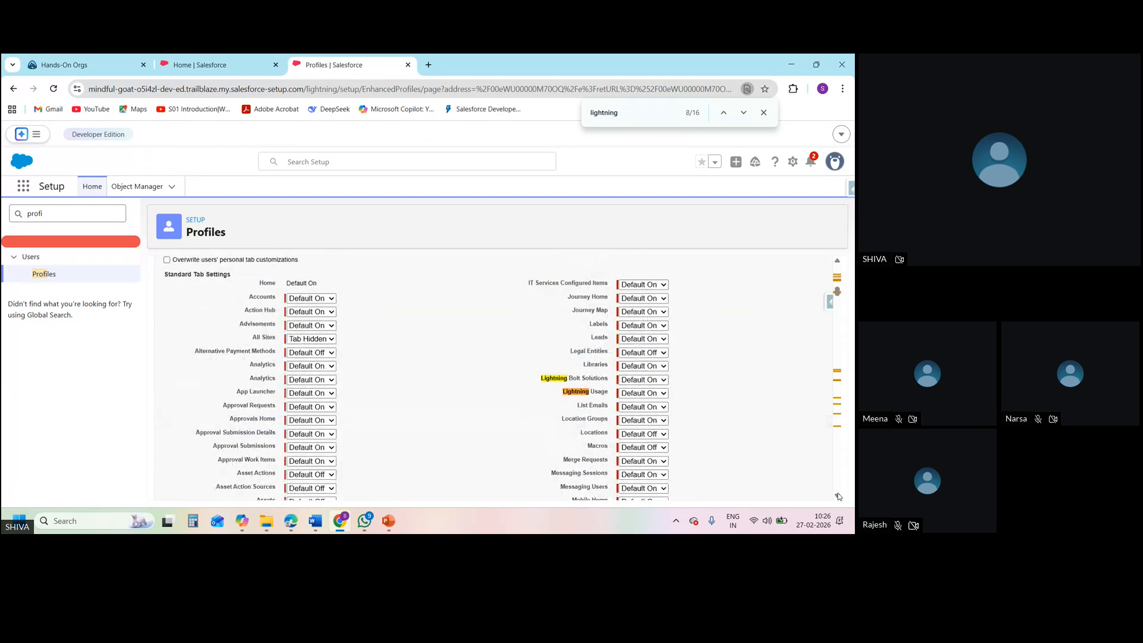
{"action": "key", "text": "Return"}
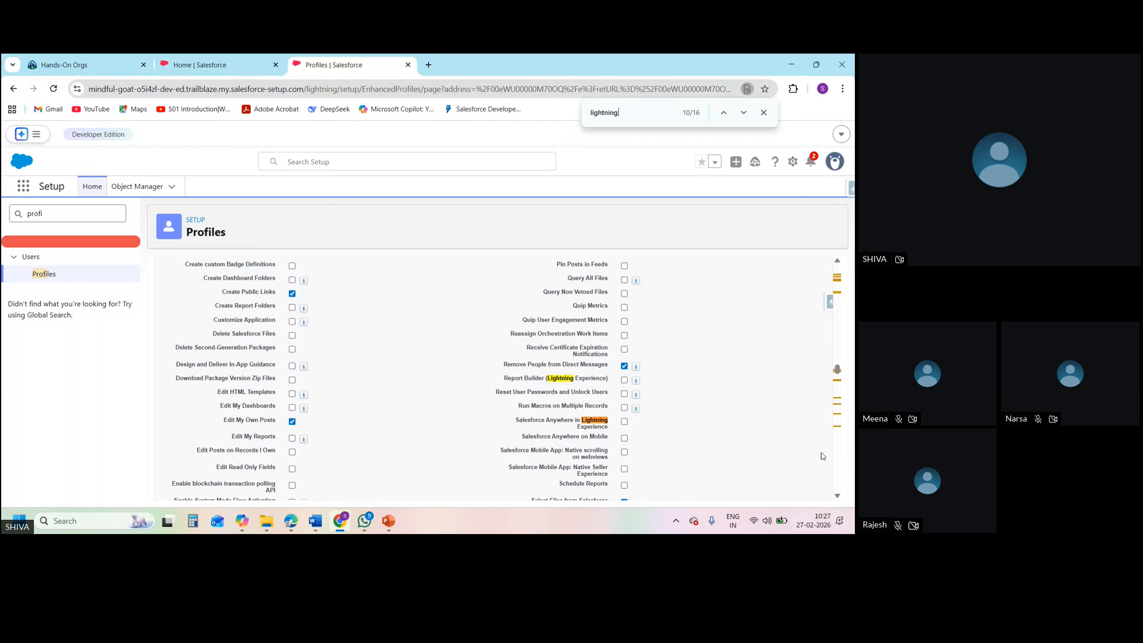
Enable Report Builder (Lightning Experience) and Salesforce Anywhere in Lightning Experience for SD1 and save the profile
{"action": "left_click", "coordinate": [625, 381]}
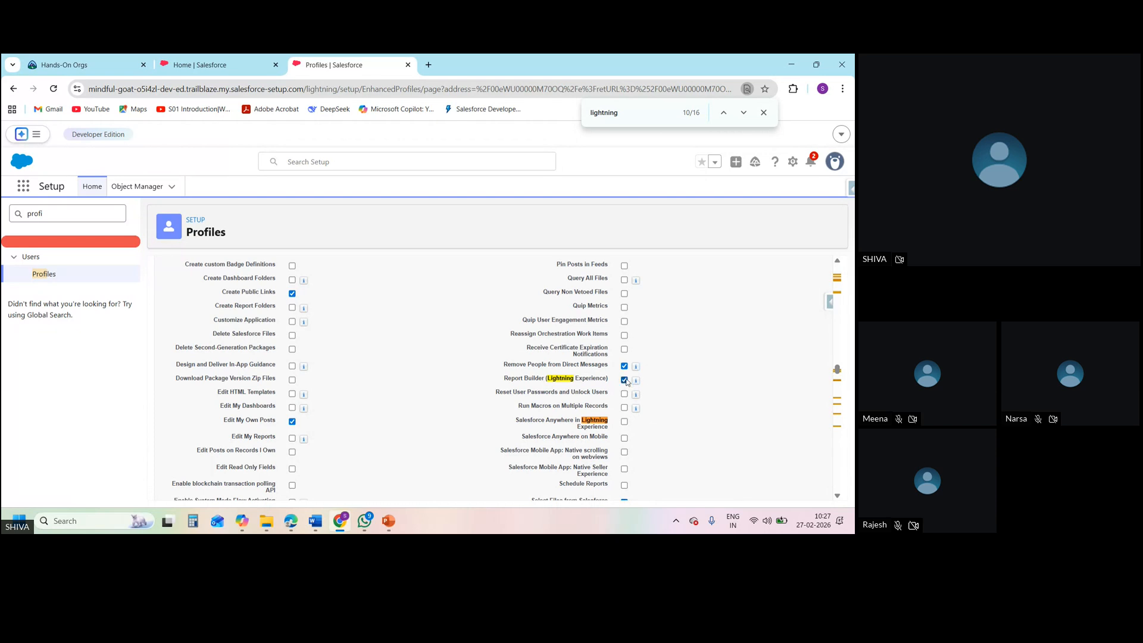
{"action": "left_click", "coordinate": [623, 422]}
{"action": "key", "text": "Return"}
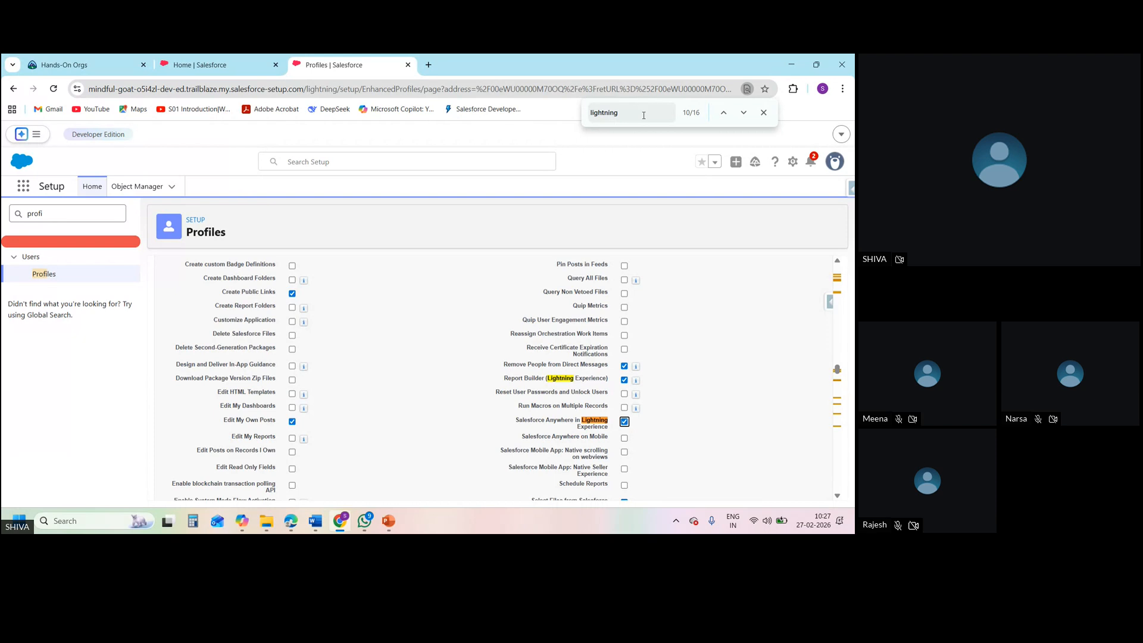
{"action": "left_click", "coordinate": [641, 115]}
{"action": "key", "text": "Return"}
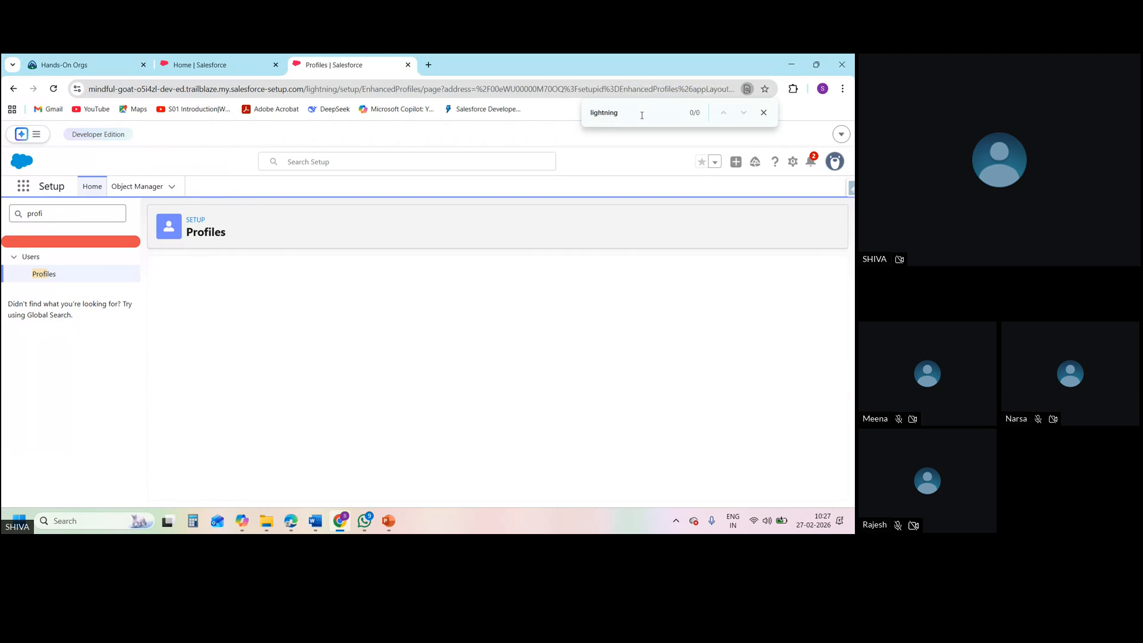
Search the saved SD1 profile for "Experience" and check the matching entries in its administrative permissions
{"action": "key", "text": "Return"}
{"action": "key", "text": "Return"}
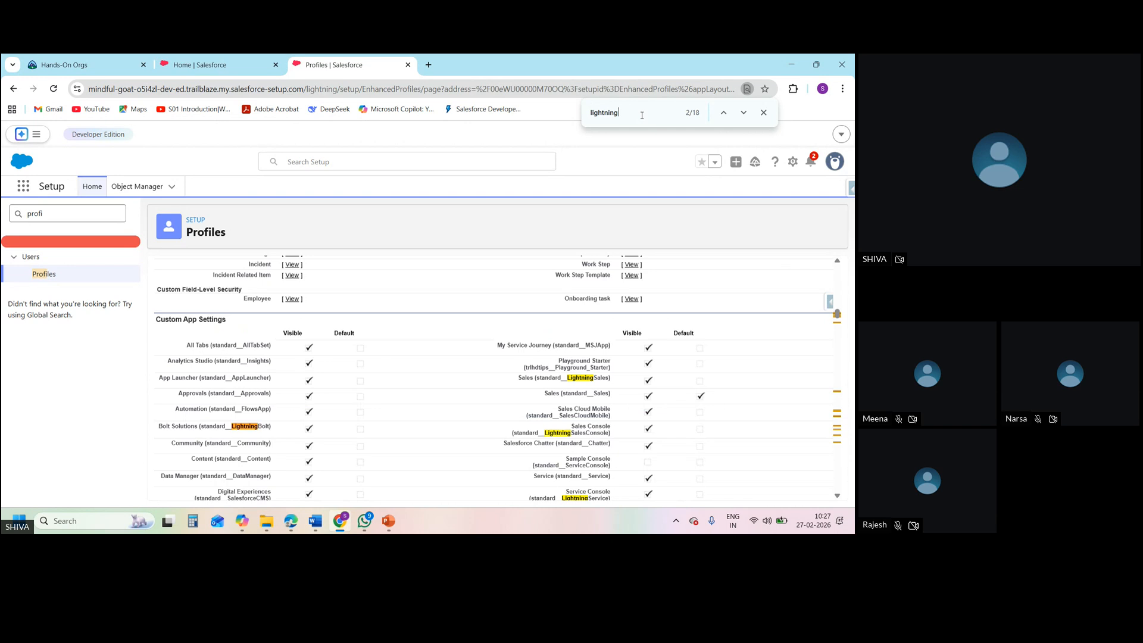
{"action": "type", "text": "expe"}
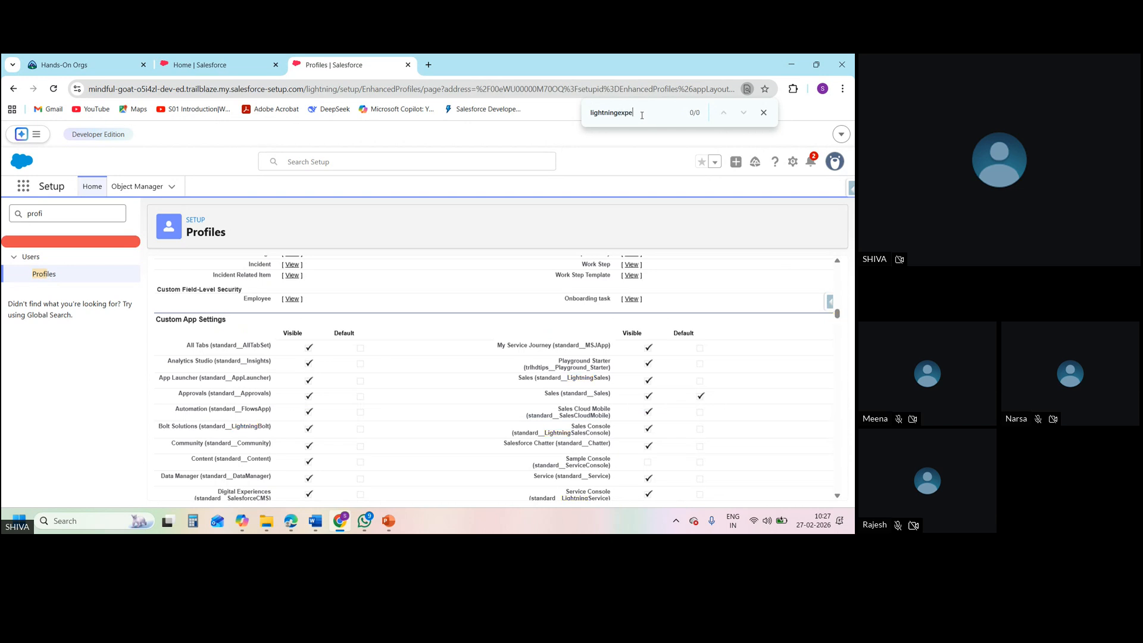
{"action": "type", "text": "r"}
{"action": "key", "text": "BackSpace"}
{"action": "key", "text": "BackSpace"}
{"action": "key", "text": "BackSpace"}
{"action": "key", "text": "BackSpace"}
{"action": "key", "text": "BackSpace"}
{"action": "key", "text": "BackSpace"}
{"action": "key", "text": "BackSpace"}
{"action": "key", "text": "BackSpace"}
{"action": "key", "text": "BackSpace"}
{"action": "key", "text": "BackSpace"}
{"action": "key", "text": "BackSpace"}
{"action": "key", "text": "BackSpace"}
{"action": "key", "text": "BackSpace"}
{"action": "key", "text": "BackSpace"}
{"action": "type", "text": "Experience"}
{"action": "key", "text": "Return"}
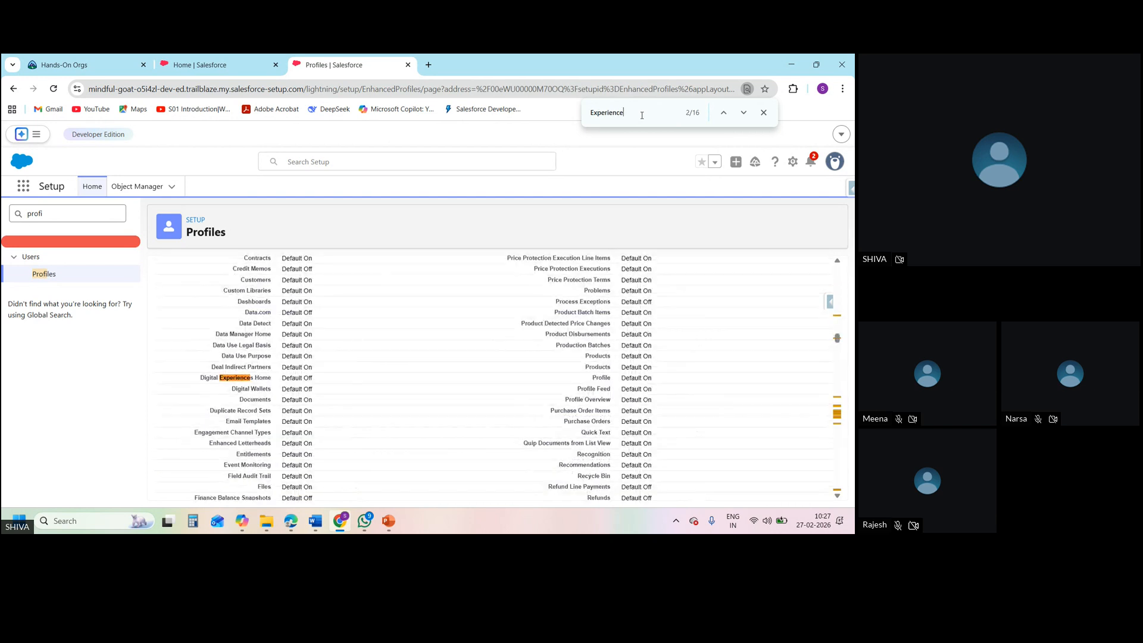
{"action": "key", "text": "Return"}
{"action": "key", "text": "Return"}
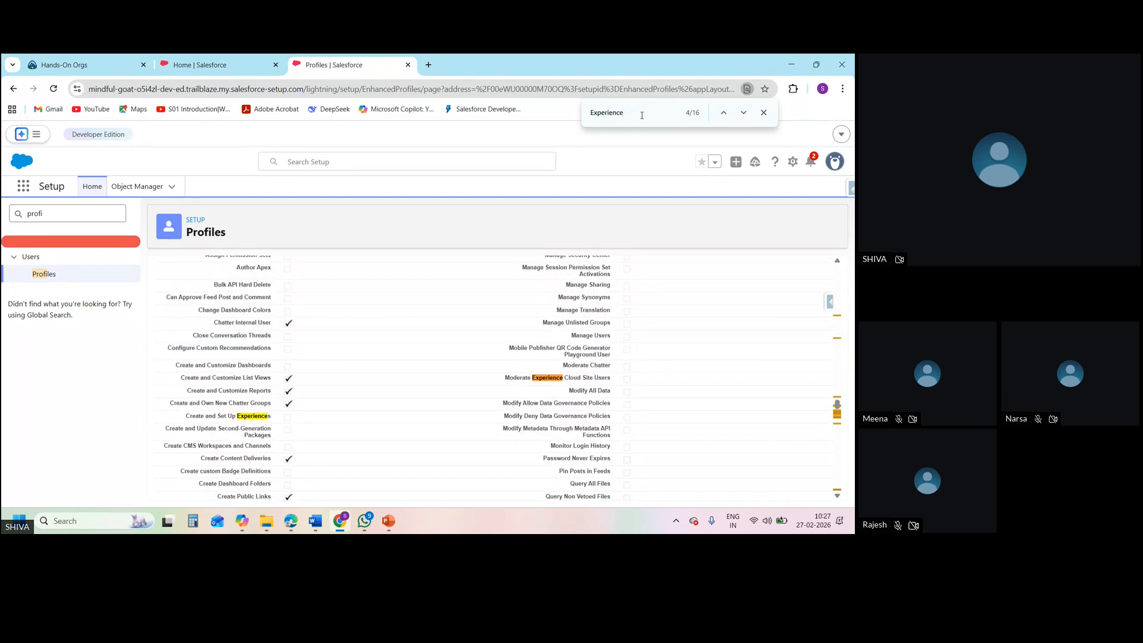
{"action": "key", "text": "Return"}
{"action": "key", "text": "Return"}
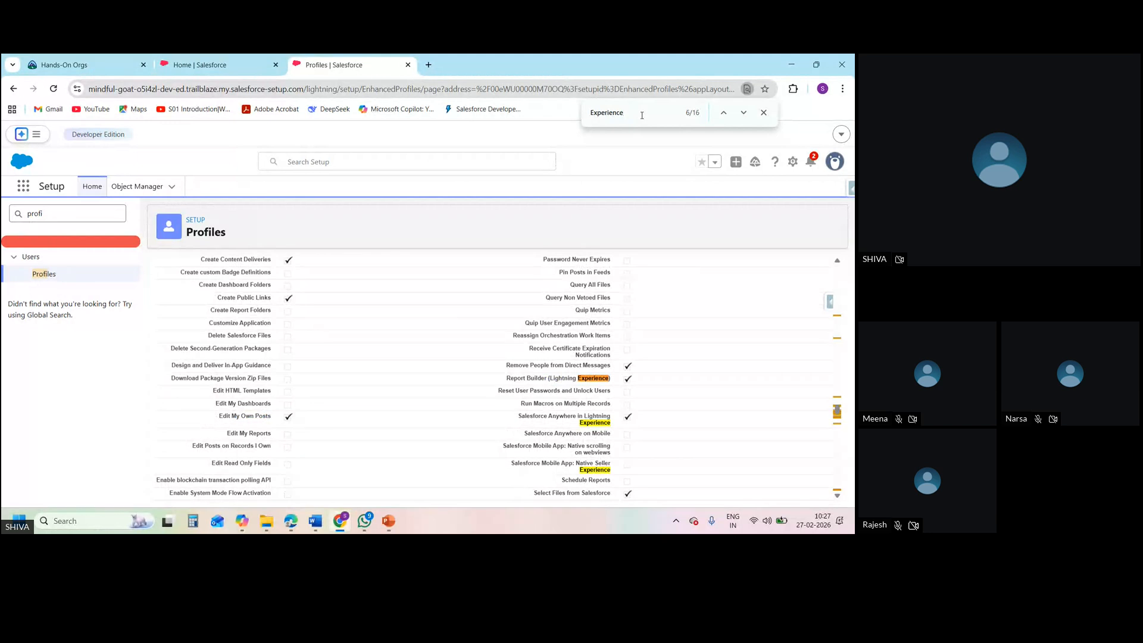
{"action": "key", "text": "Return"}
{"action": "key", "text": "Return"}
{"action": "key", "text": "Return"}
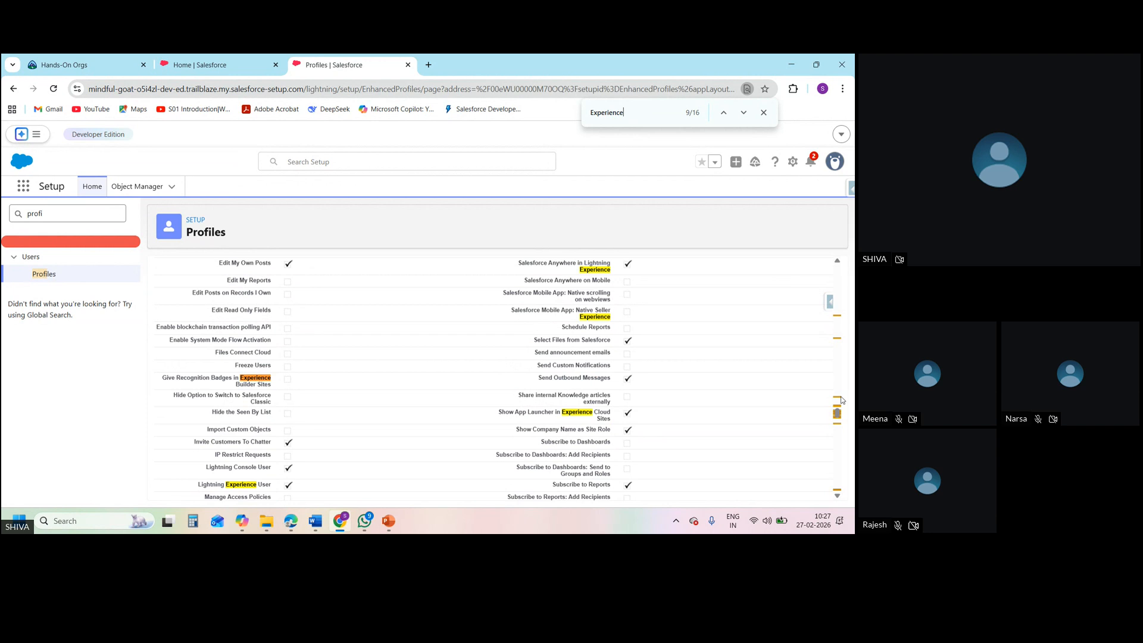
Reopen SD1 for editing and examine the Employees and Onboarding tasks access under Custom Object Permissions
{"action": "scroll", "coordinate": [838, 304], "scroll_direction": "up", "scroll_amount": 10}
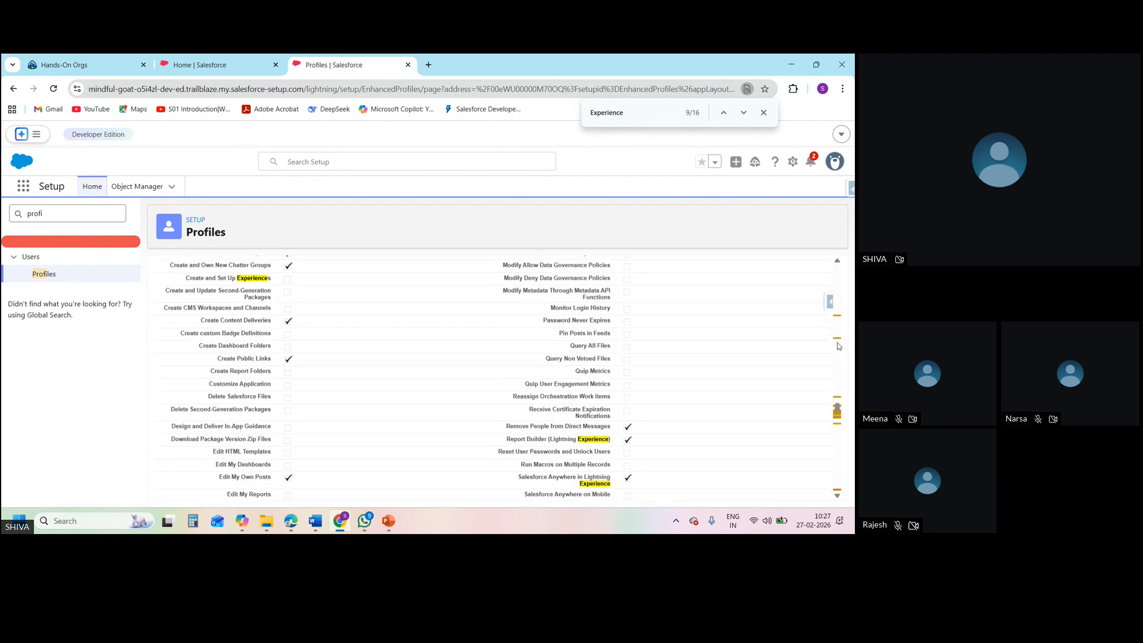
{"action": "scroll", "coordinate": [838, 304], "scroll_direction": "up", "scroll_amount": 10}
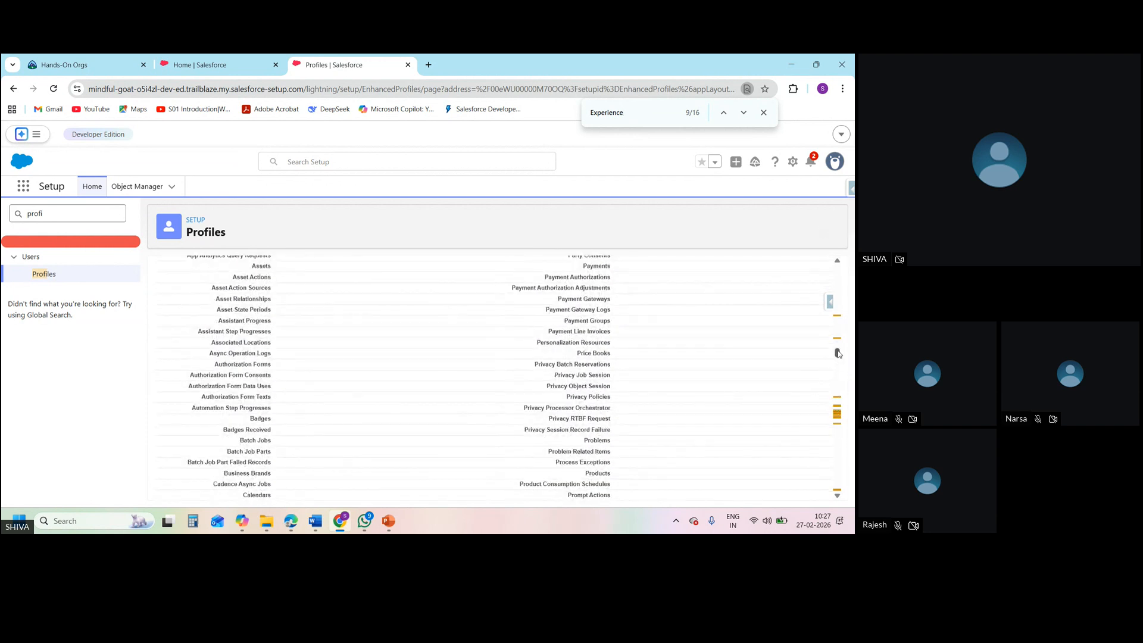
{"action": "scroll", "coordinate": [844, 288], "scroll_direction": "up", "scroll_amount": 5}
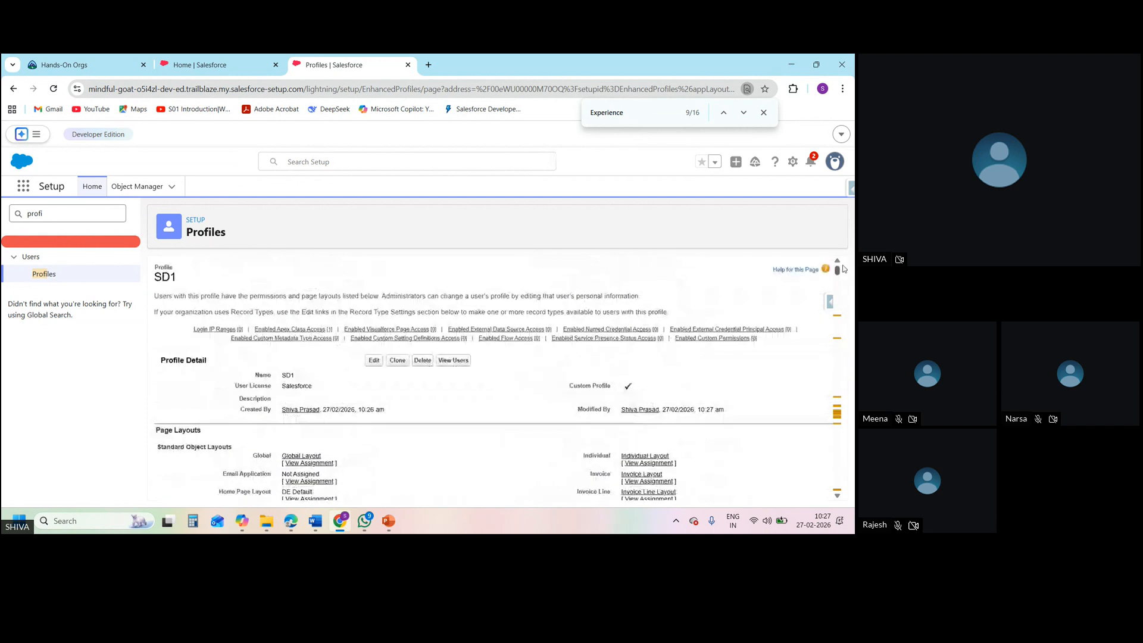
{"action": "left_click", "coordinate": [374, 361]}
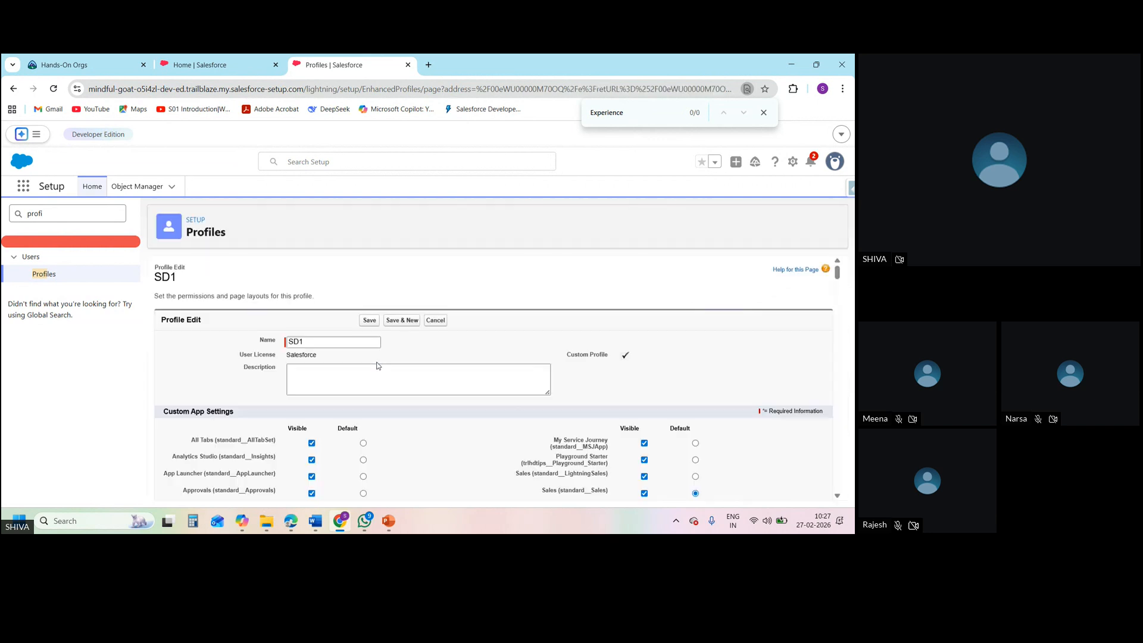
{"action": "left_click_drag", "start_coordinate": [836, 278], "coordinate": [851, 481]}
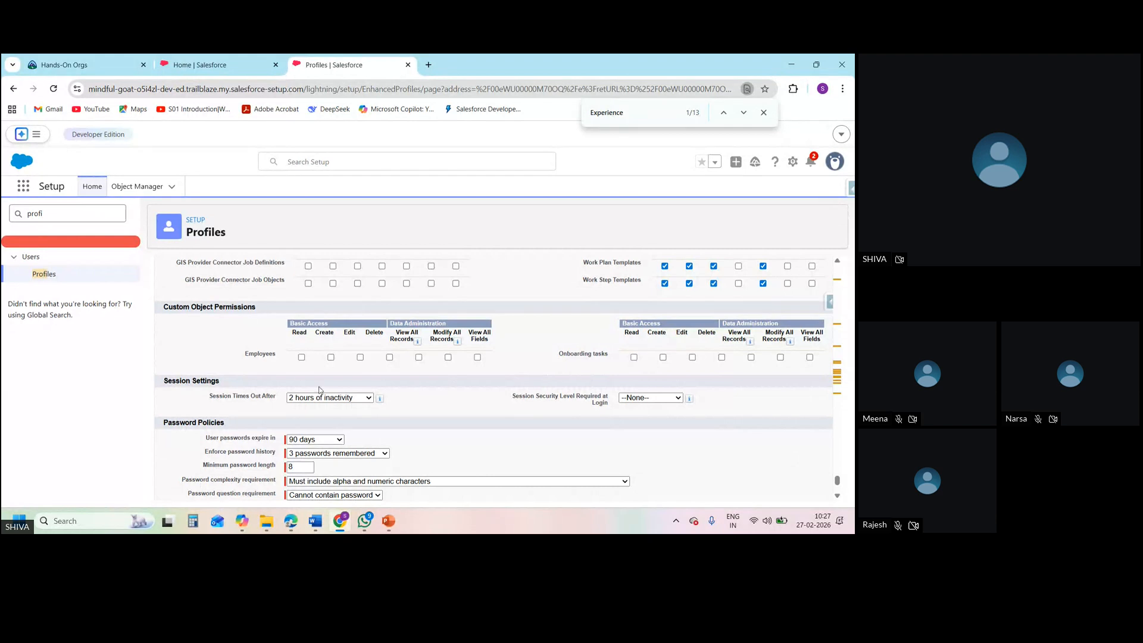
{"action": "double_click", "coordinate": [260, 354]}
{"action": "left_click", "coordinate": [557, 348]}
Save the SD1 profile from its edit page and return to the saved profile
{"action": "left_click_drag", "start_coordinate": [838, 480], "coordinate": [852, 245]}
{"action": "left_click", "coordinate": [369, 321]}
{"action": "left_click", "coordinate": [208, 65]}
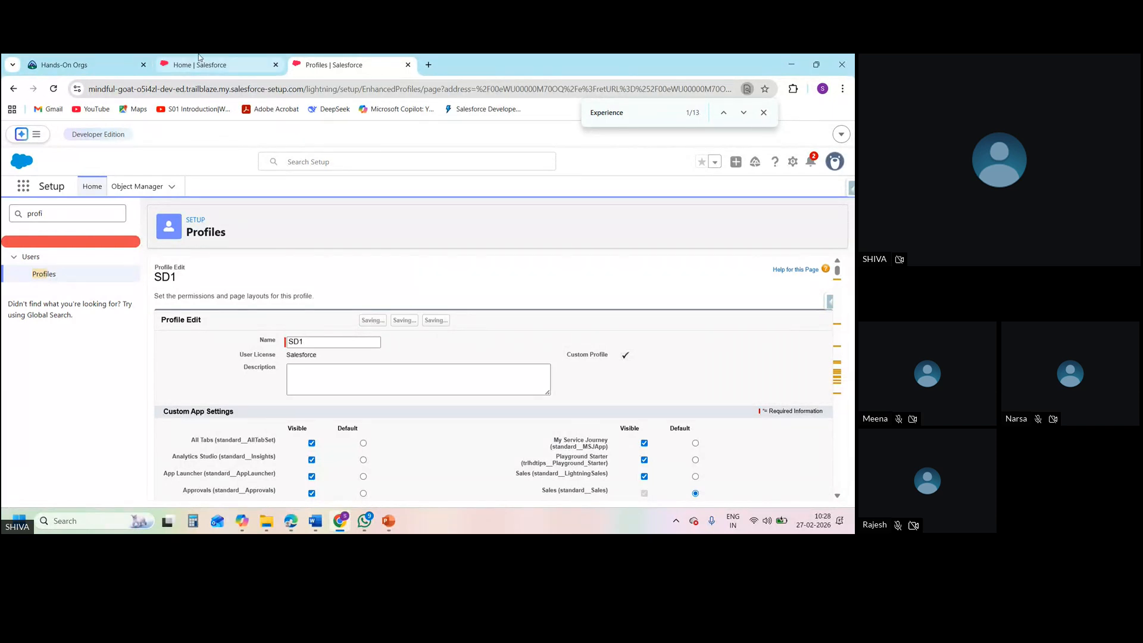
{"action": "left_click", "coordinate": [292, 64]}
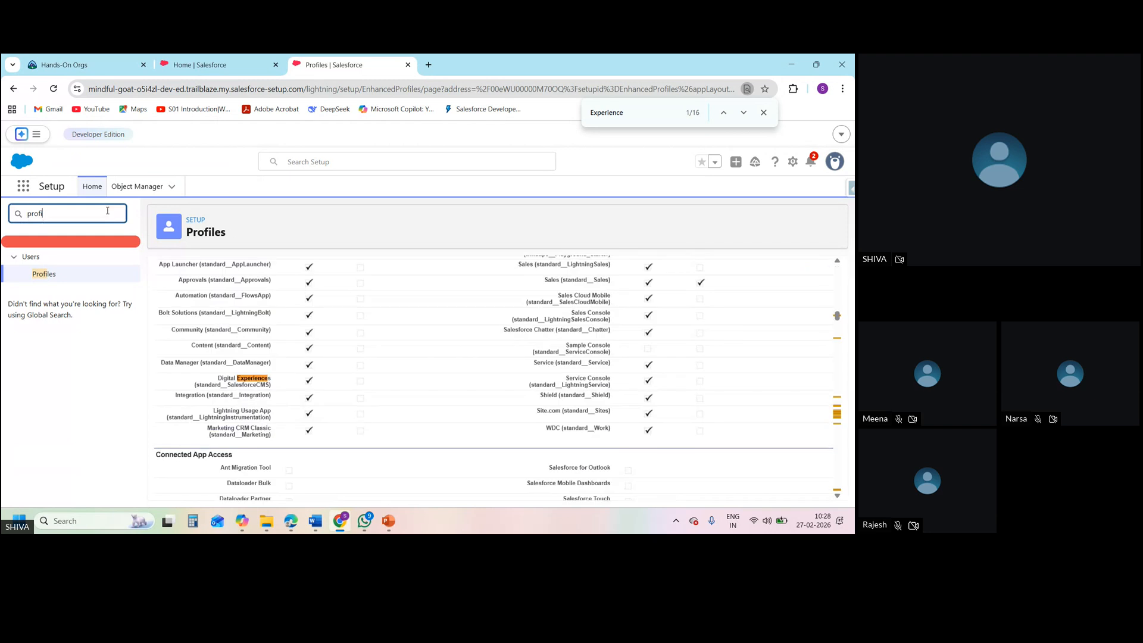
Search the setup items for "login" and open the Login Access Policies page
{"action": "left_click", "coordinate": [108, 210]}
{"action": "key", "text": "BackSpace"}
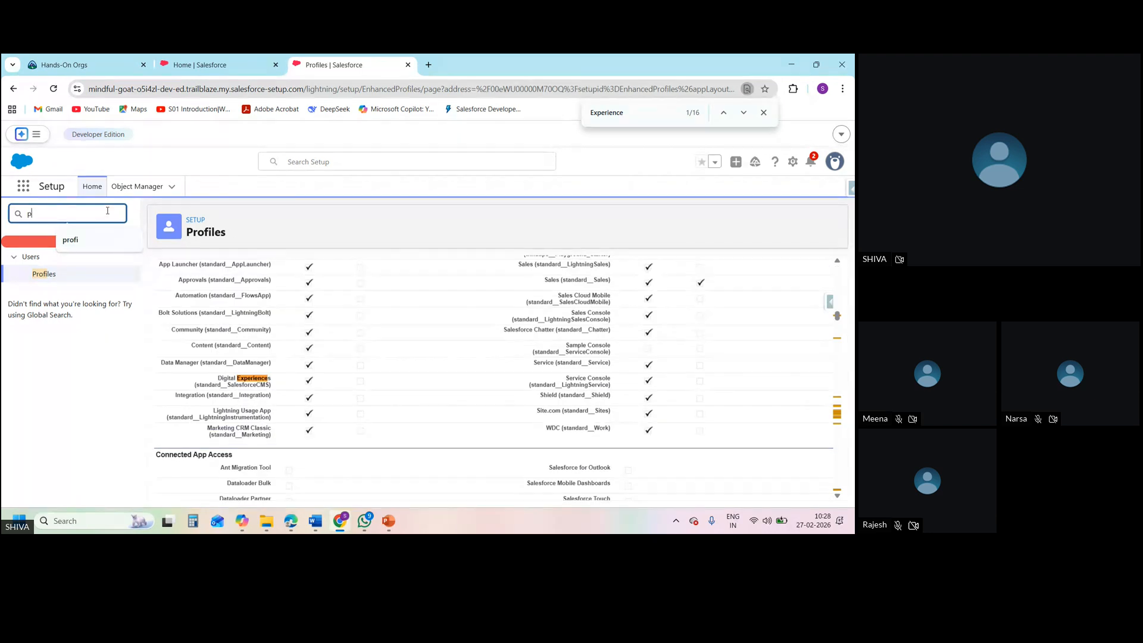
{"action": "key", "text": "BackSpace"}
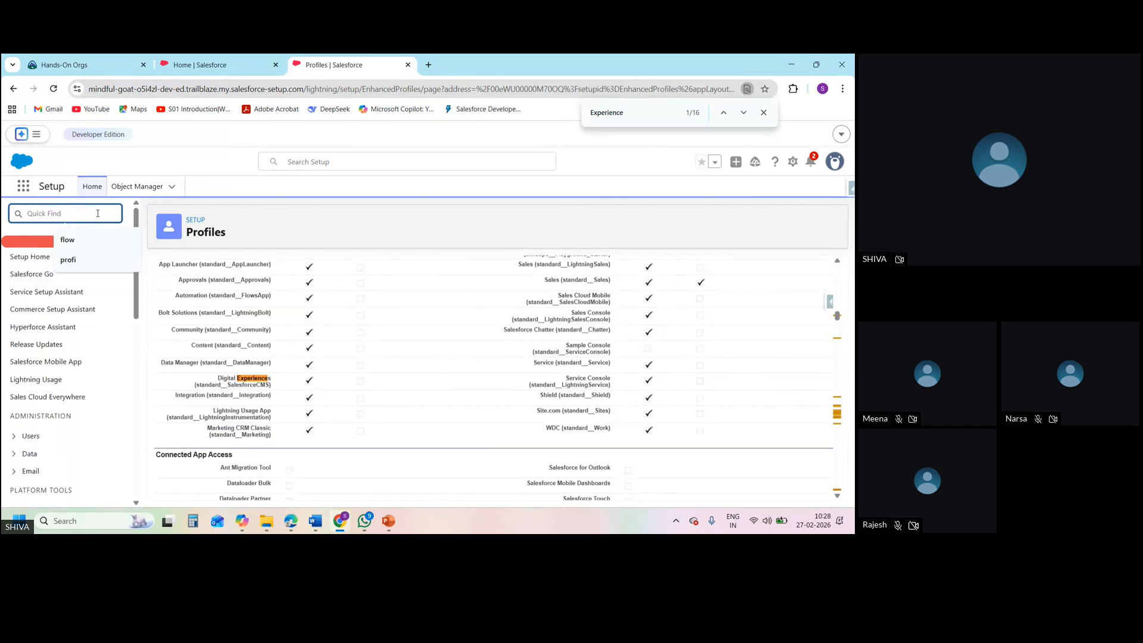
{"action": "type", "text": "login"}
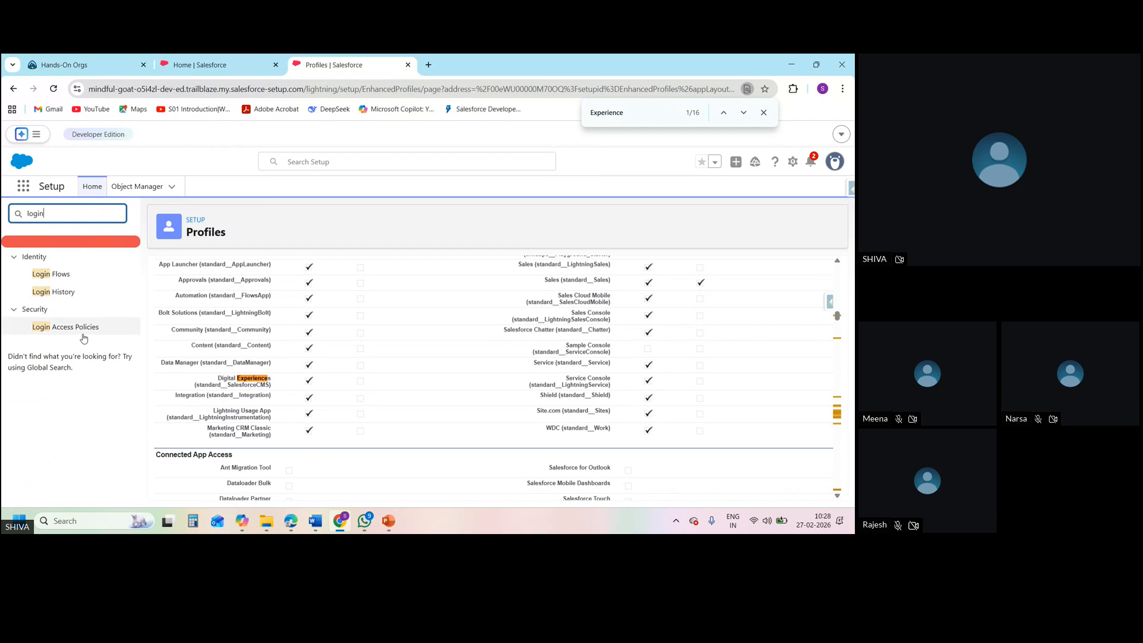
{"action": "triple_click", "coordinate": [83, 333]}
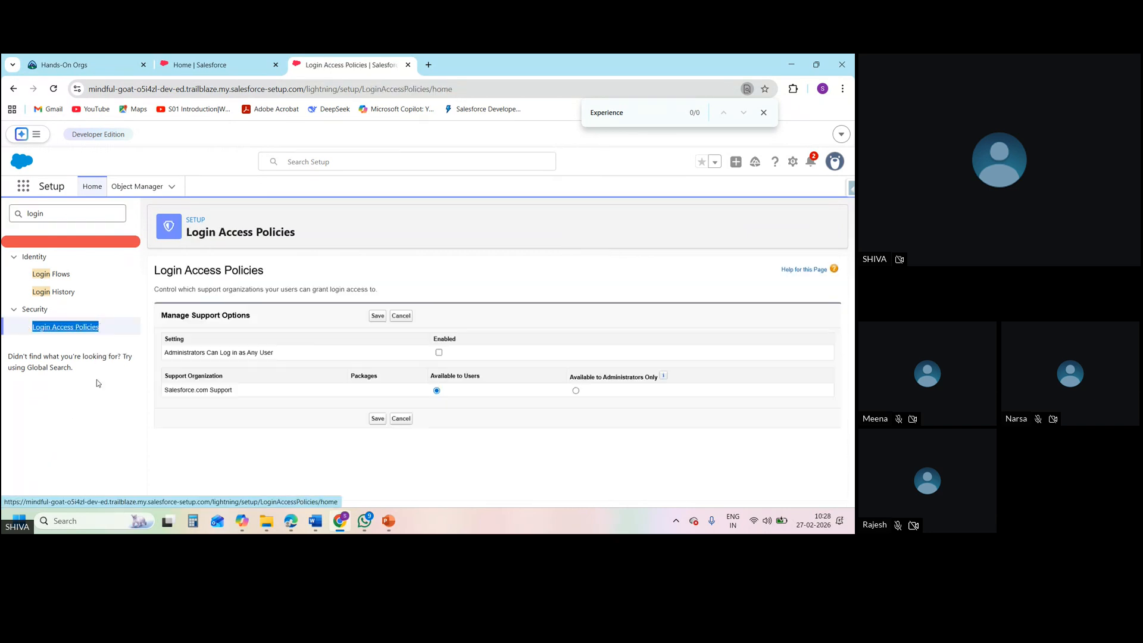
Enable Administrators Can Log in as Any User in Login Access Policies and save the setting
{"action": "left_click", "coordinate": [439, 353]}
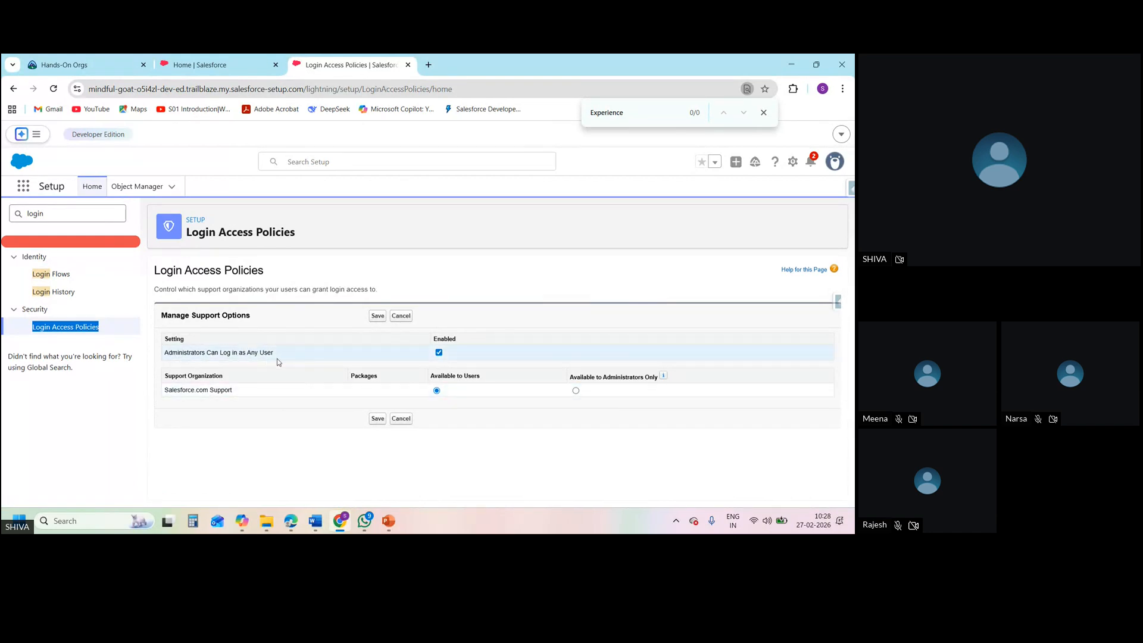
{"action": "double_click", "coordinate": [185, 353]}
{"action": "triple_click", "coordinate": [186, 353]}
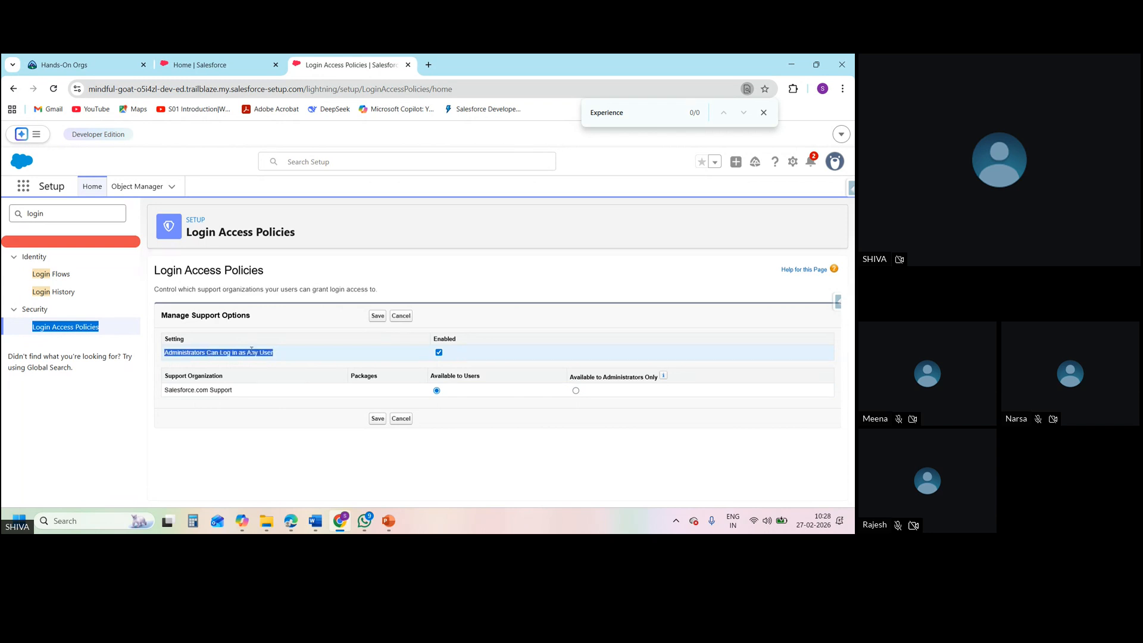
{"action": "left_click", "coordinate": [368, 363]}
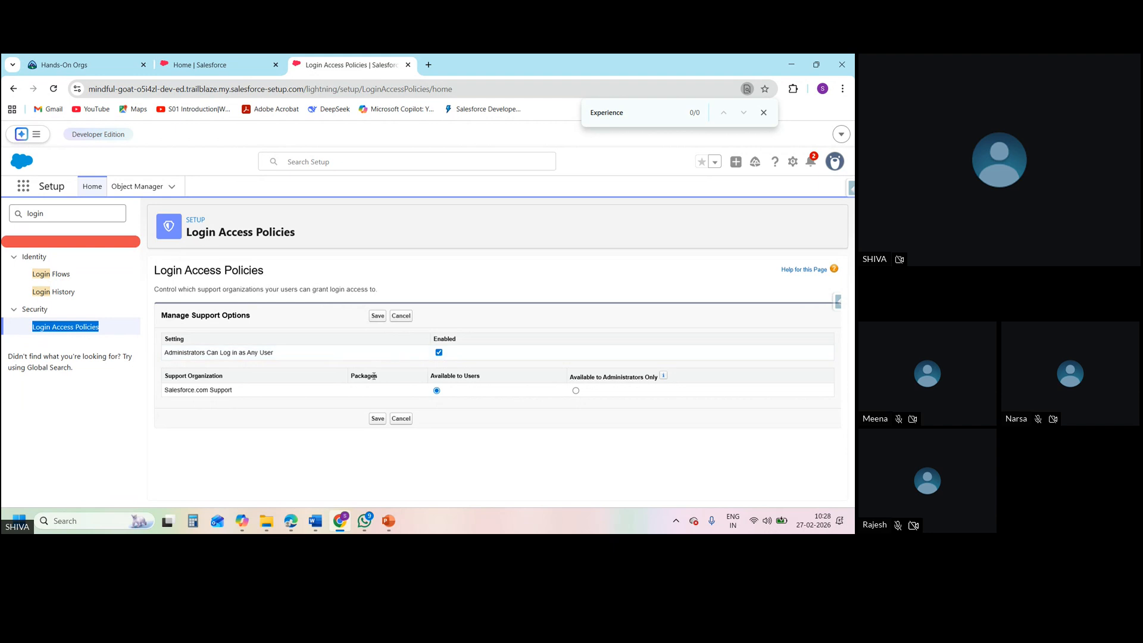
{"action": "left_click", "coordinate": [377, 420]}
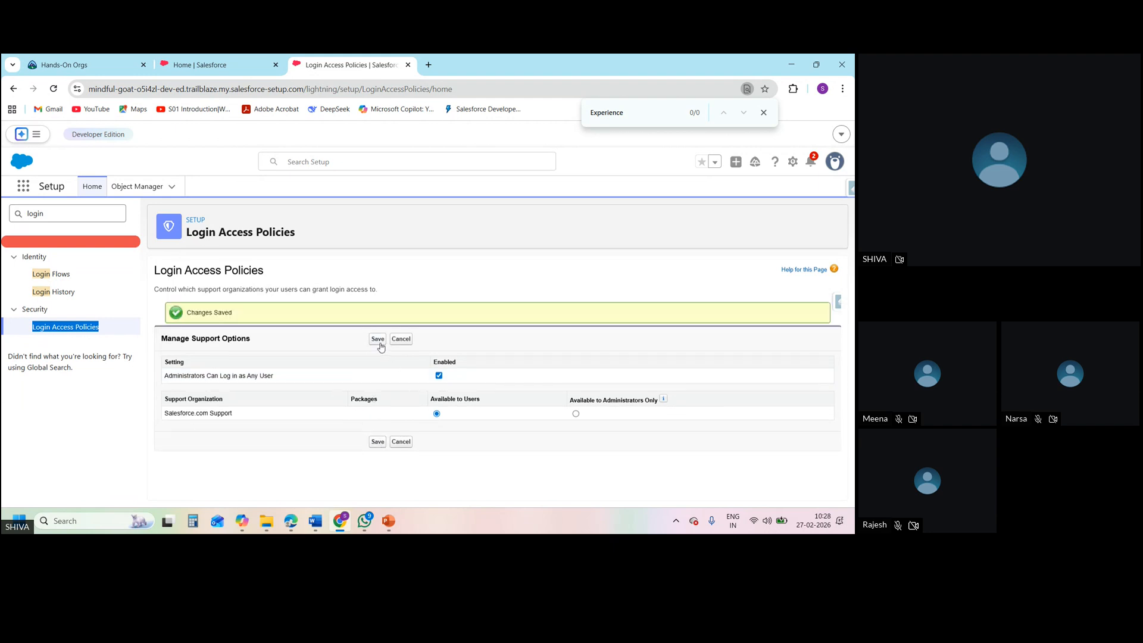
{"action": "left_click", "coordinate": [377, 341]}
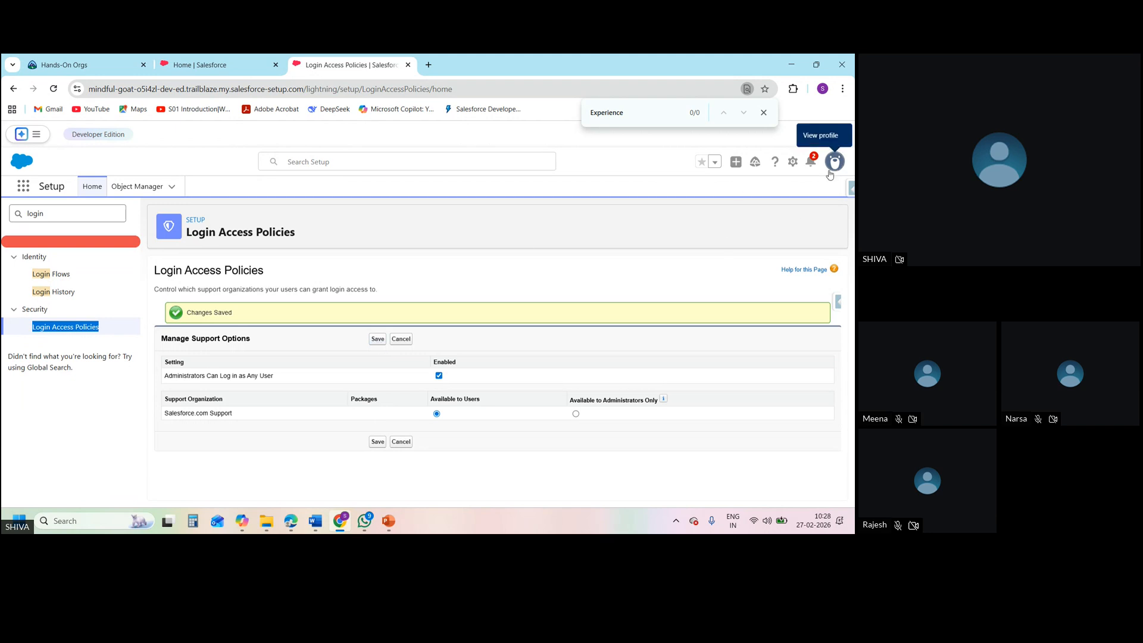
Search the setup items for "user", open the Users page and start a new user record
{"action": "left_click", "coordinate": [53, 217]}
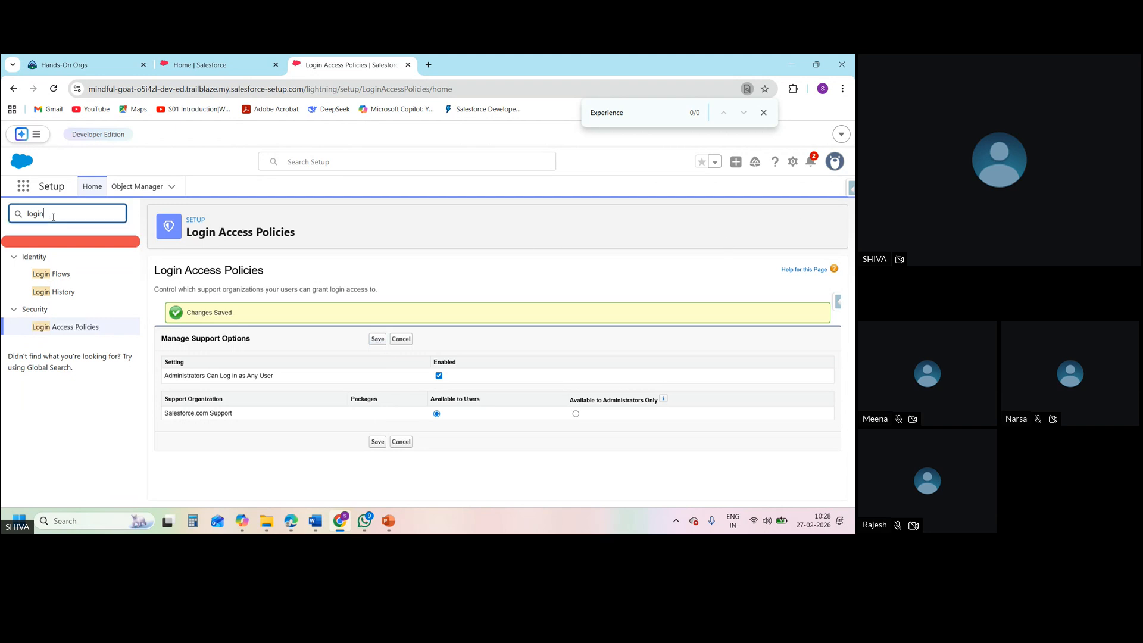
{"action": "key", "text": "BackSpace"}
{"action": "key", "text": "BackSpace"}
{"action": "key", "text": "BackSpace"}
{"action": "type", "text": "us"}
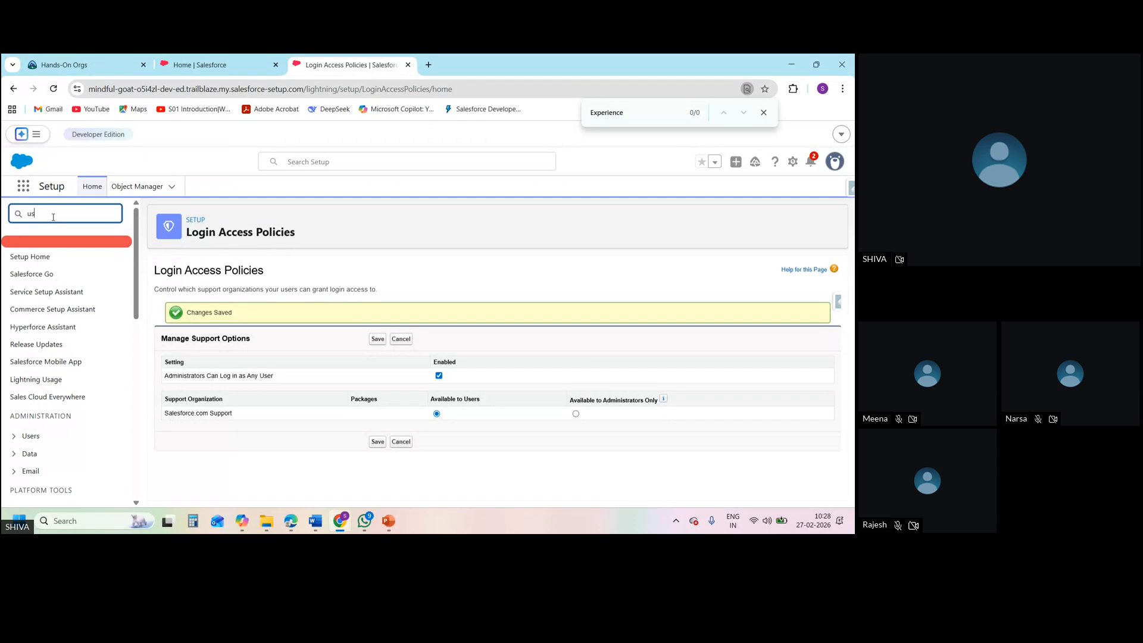
{"action": "type", "text": "er"}
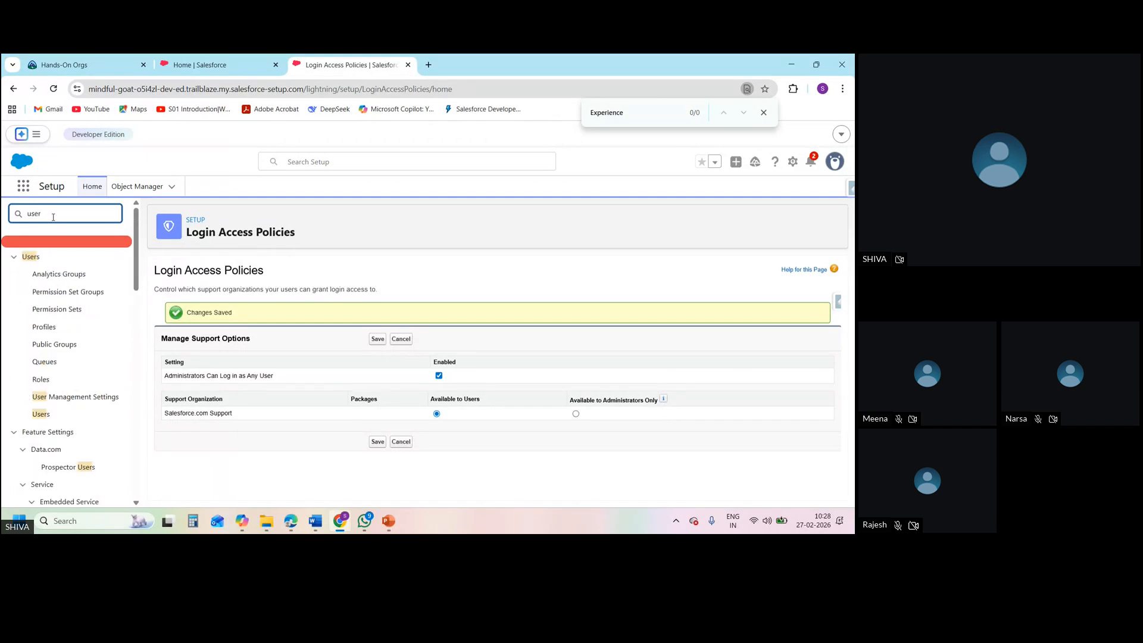
{"action": "left_click", "coordinate": [47, 418]}
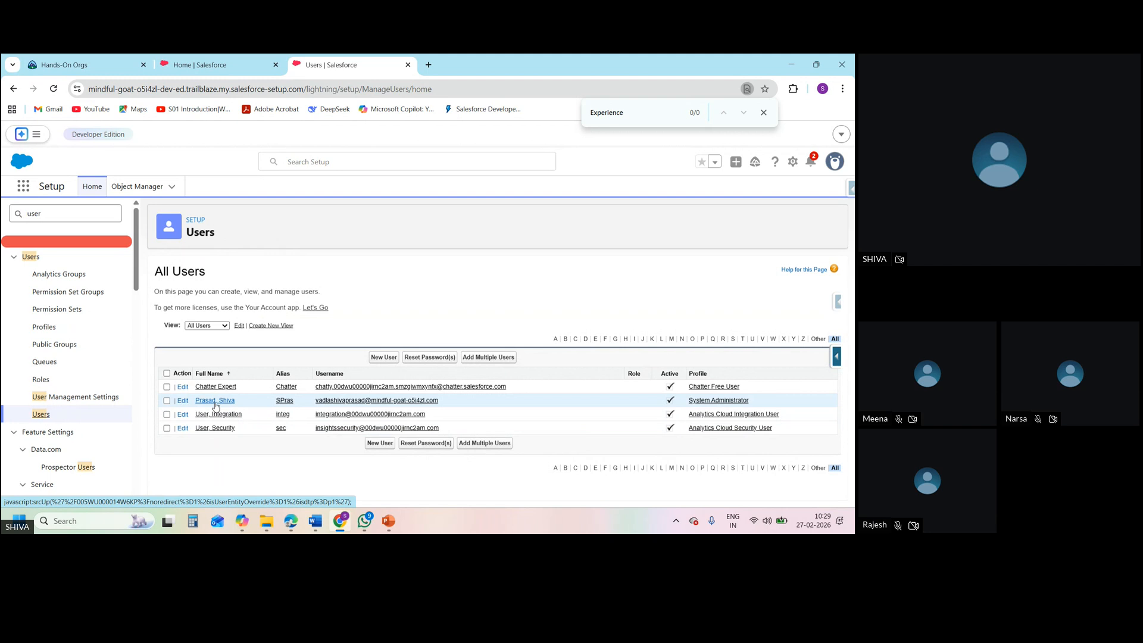
{"action": "left_click", "coordinate": [383, 357]}
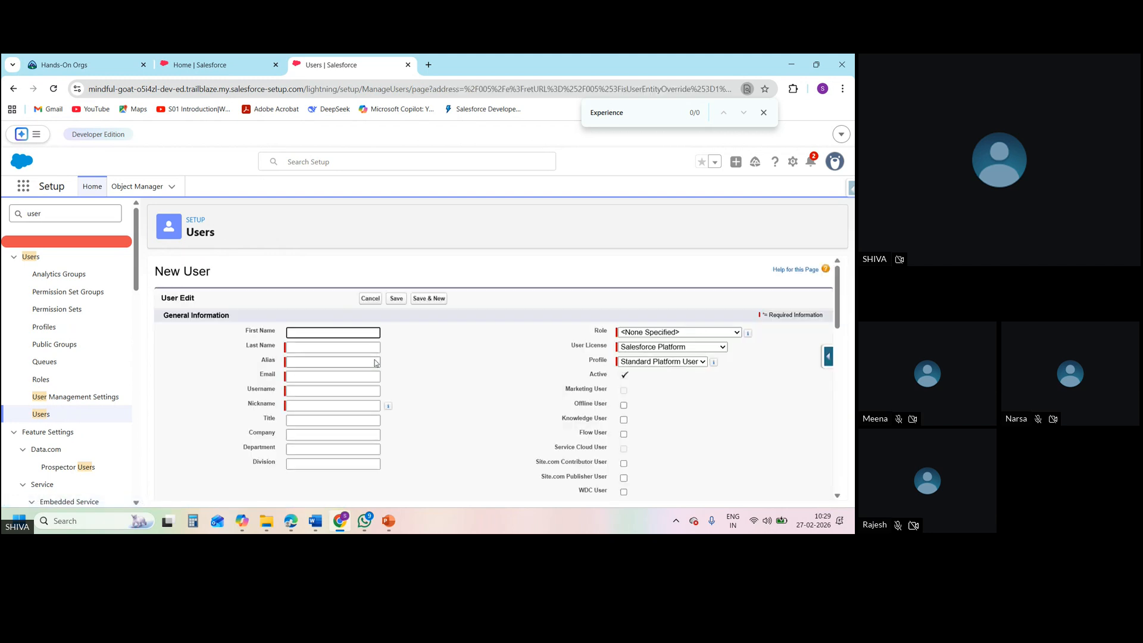
Fill in the new user's first name, last name, alias and email, letting the username and nickname populate
{"action": "left_click", "coordinate": [316, 333]}
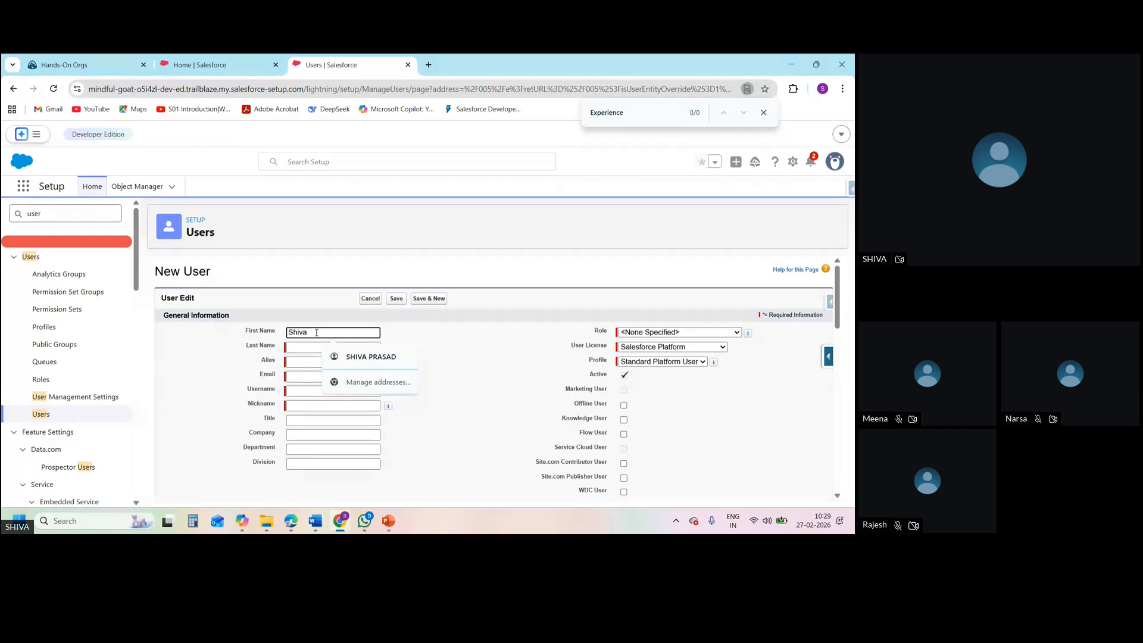
{"action": "left_click", "coordinate": [348, 356]}
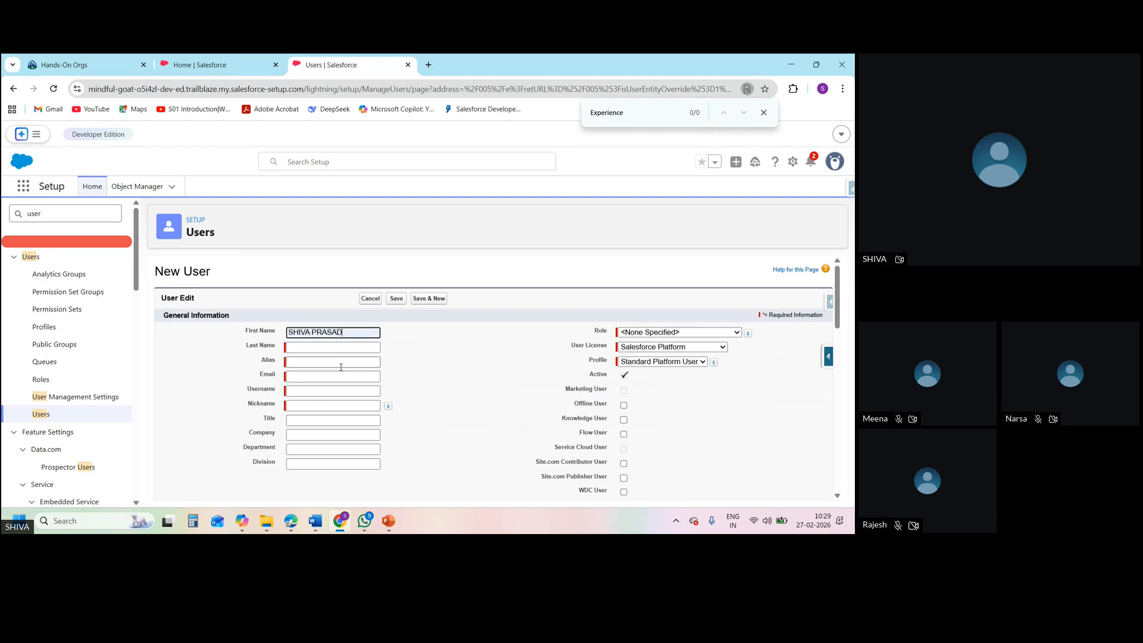
{"action": "left_click", "coordinate": [293, 346]}
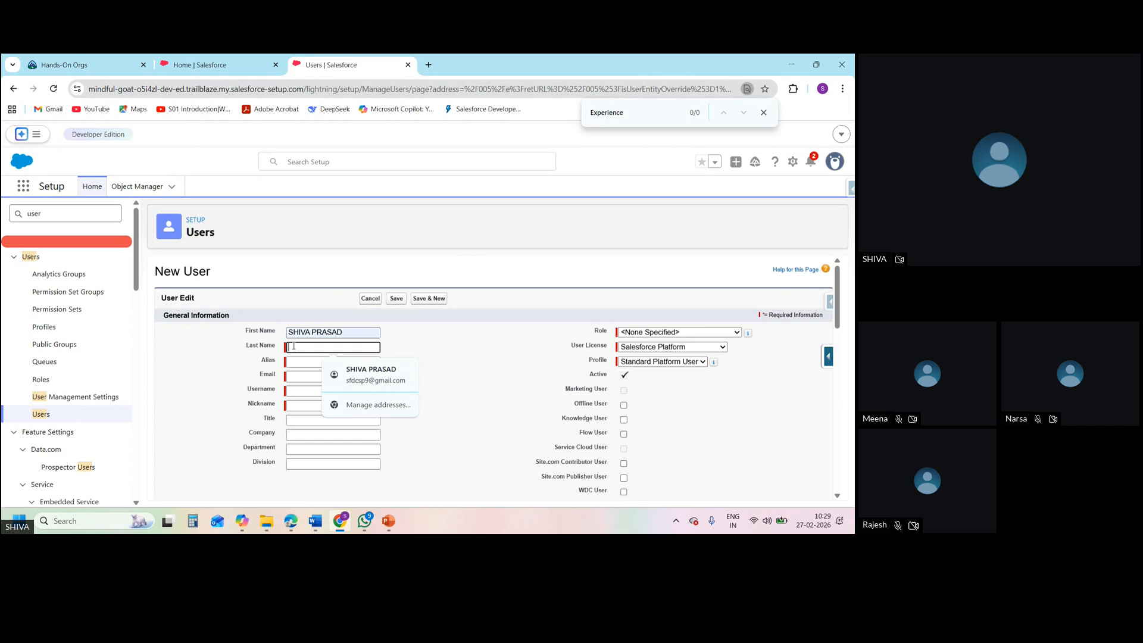
{"action": "type", "text": "ah"}
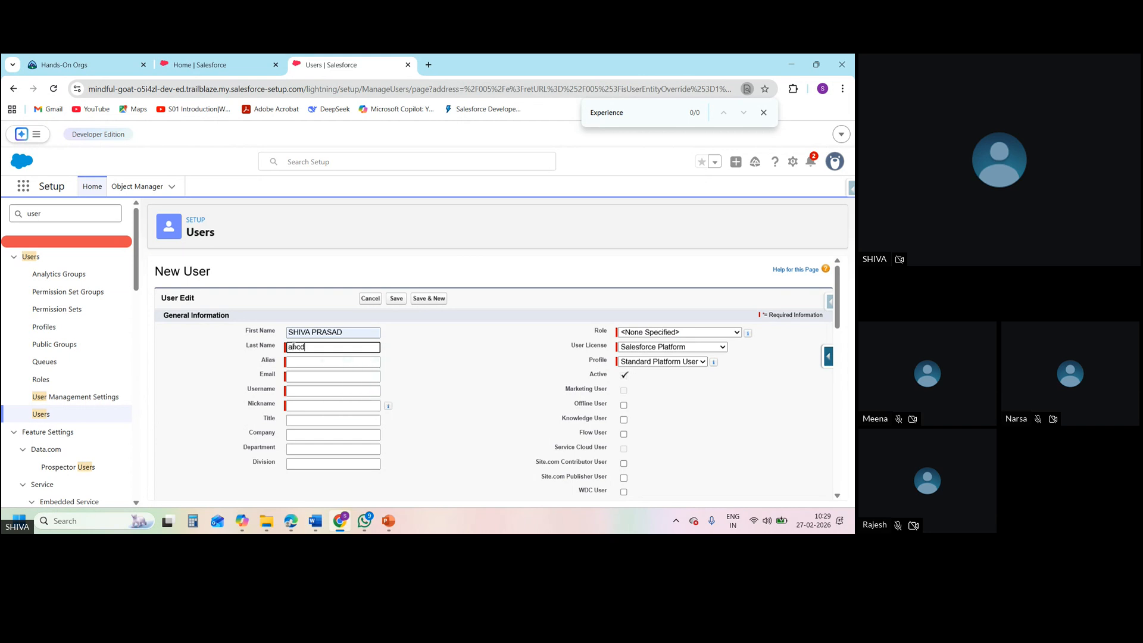
{"action": "left_click", "coordinate": [313, 362]}
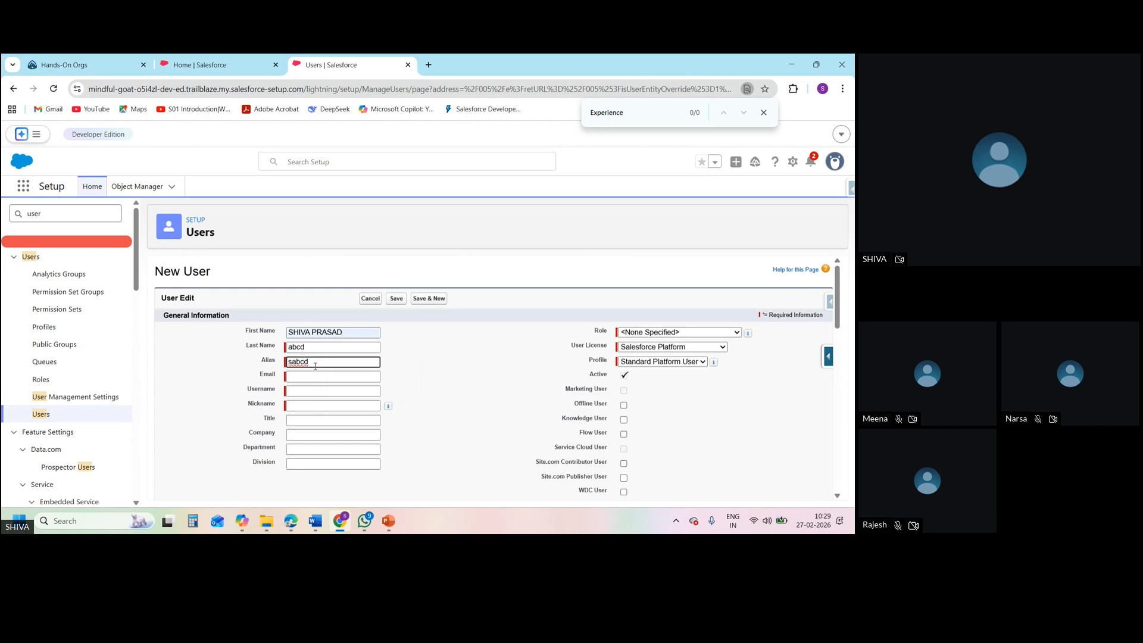
{"action": "left_click", "coordinate": [320, 375]}
{"action": "left_click", "coordinate": [378, 399]}
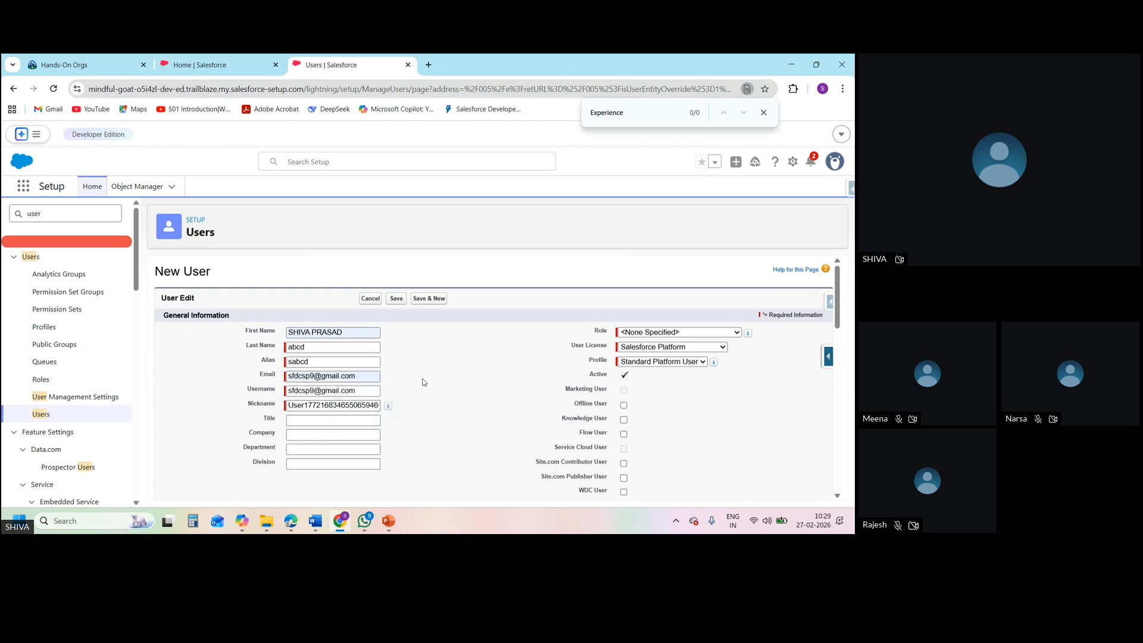
Set the new user's license to Salesforce and profile to SD1, and submit the record for saving
{"action": "left_click", "coordinate": [669, 363]}
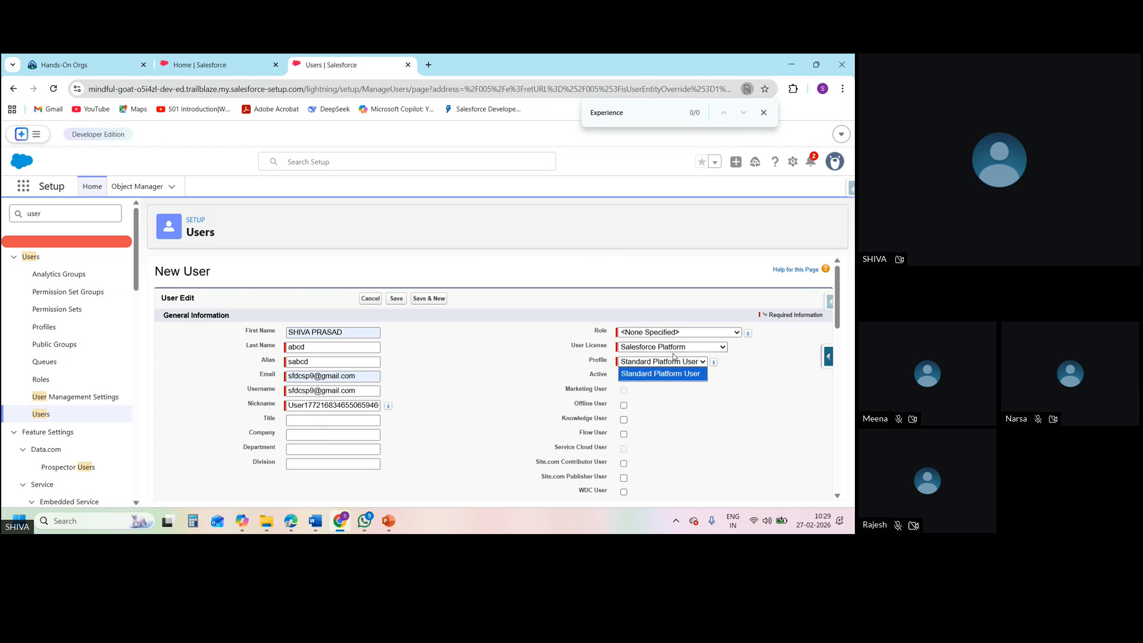
{"action": "left_click", "coordinate": [669, 350]}
{"action": "left_click", "coordinate": [669, 347]}
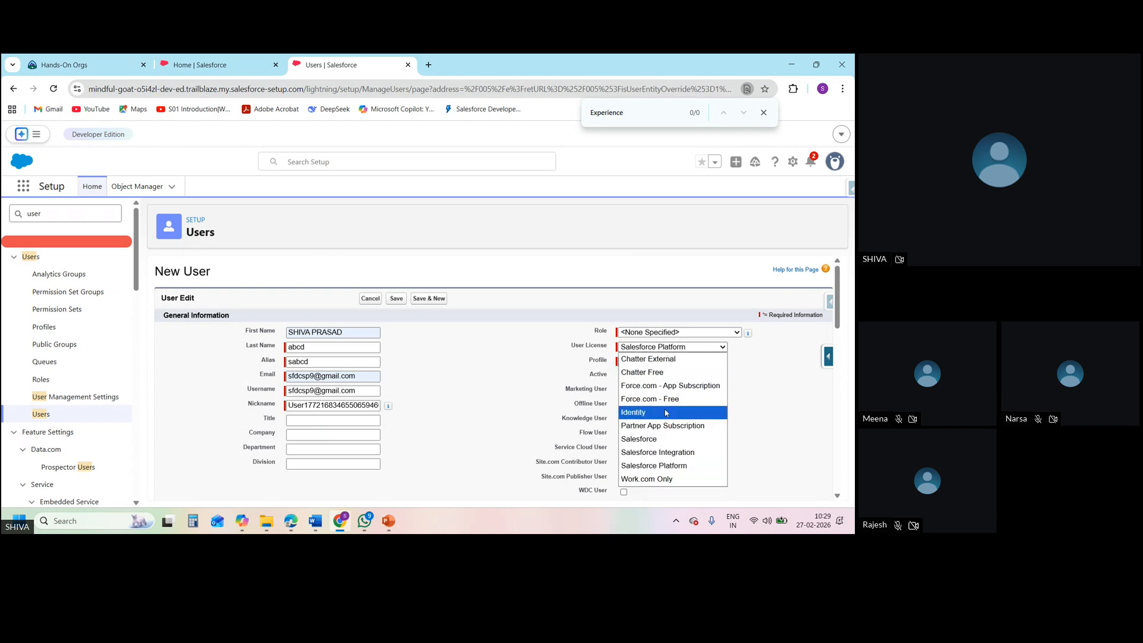
{"action": "left_click", "coordinate": [669, 438]}
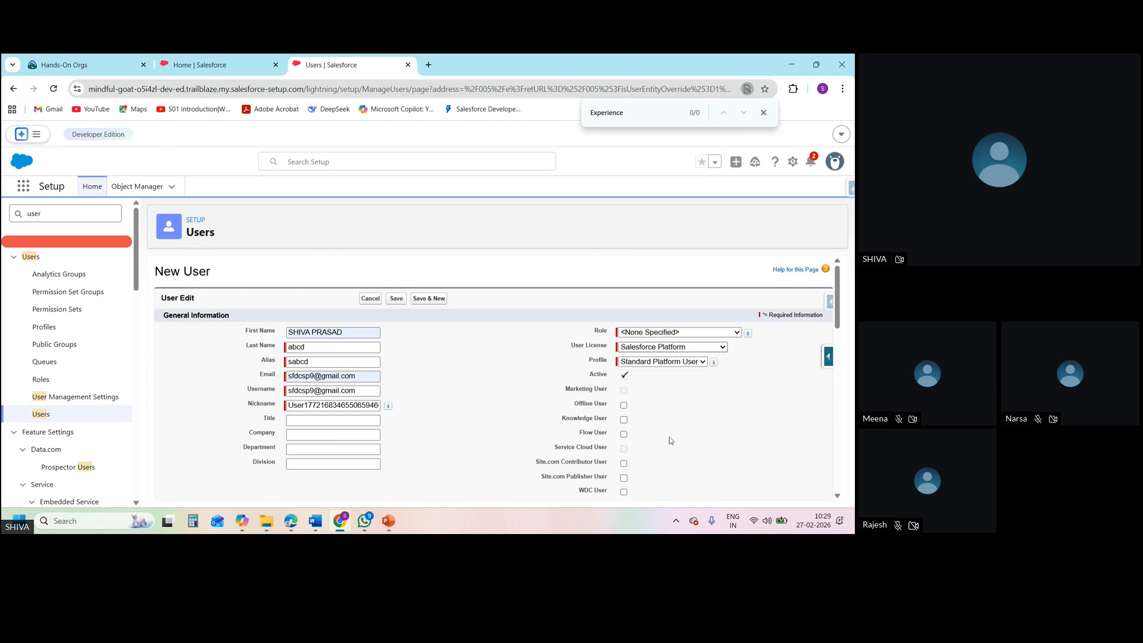
{"action": "left_click", "coordinate": [680, 363]}
{"action": "left_click", "coordinate": [662, 312]}
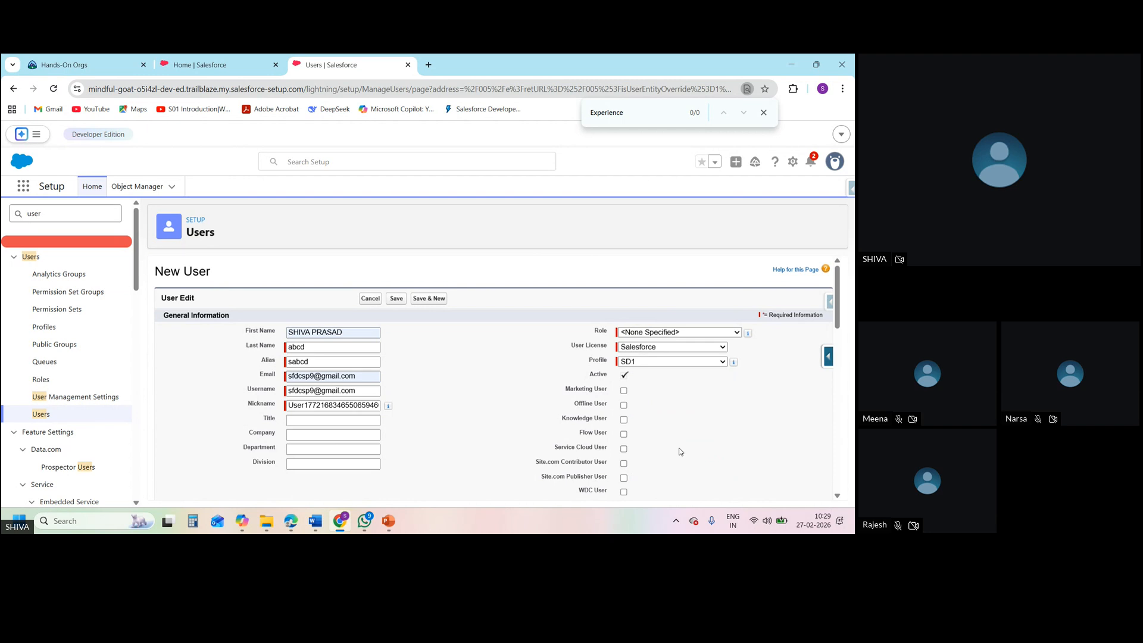
{"action": "left_click", "coordinate": [395, 298]}
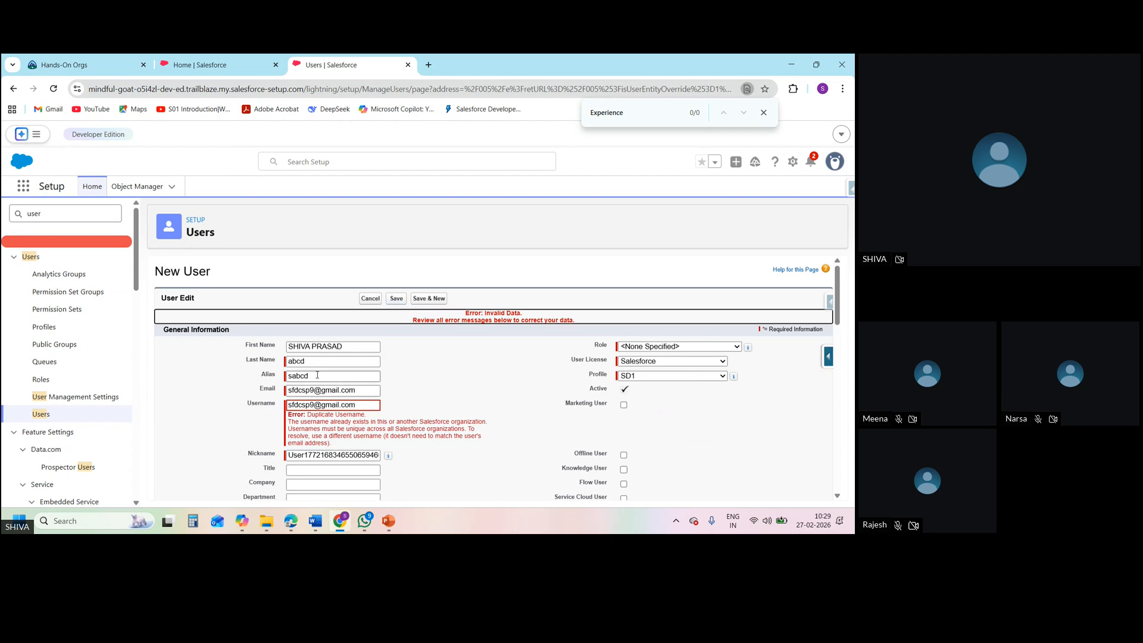
Make the new user's username unique by adding a 1 before the @ sign, and save the user
{"action": "left_click", "coordinate": [315, 406]}
{"action": "type", "text": "1"}
{"action": "left_click", "coordinate": [396, 300]}
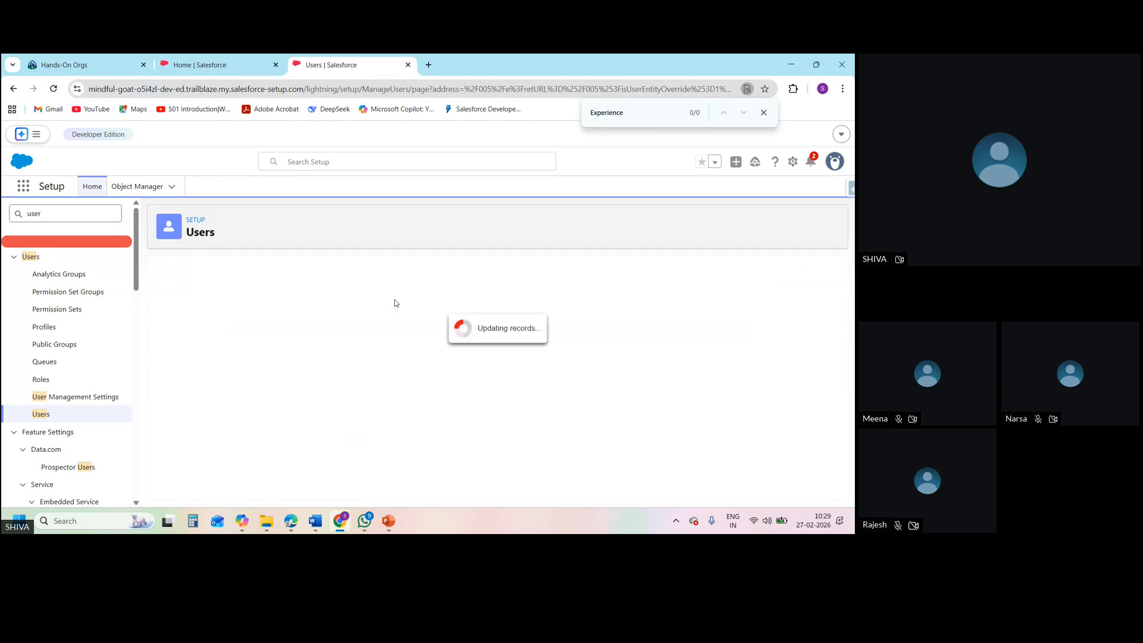
{"action": "mouse_move", "coordinate": [395, 300]}
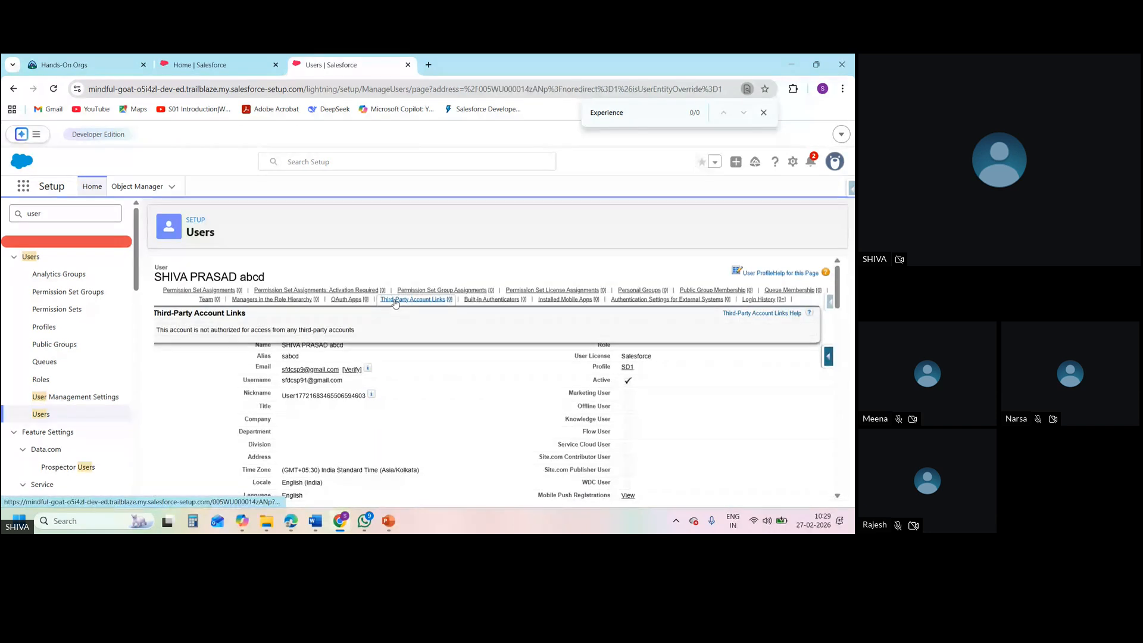
Switch to the administrator's Sales app, dismiss the navigation tip and open the Employees list
{"action": "left_click", "coordinate": [230, 59]}
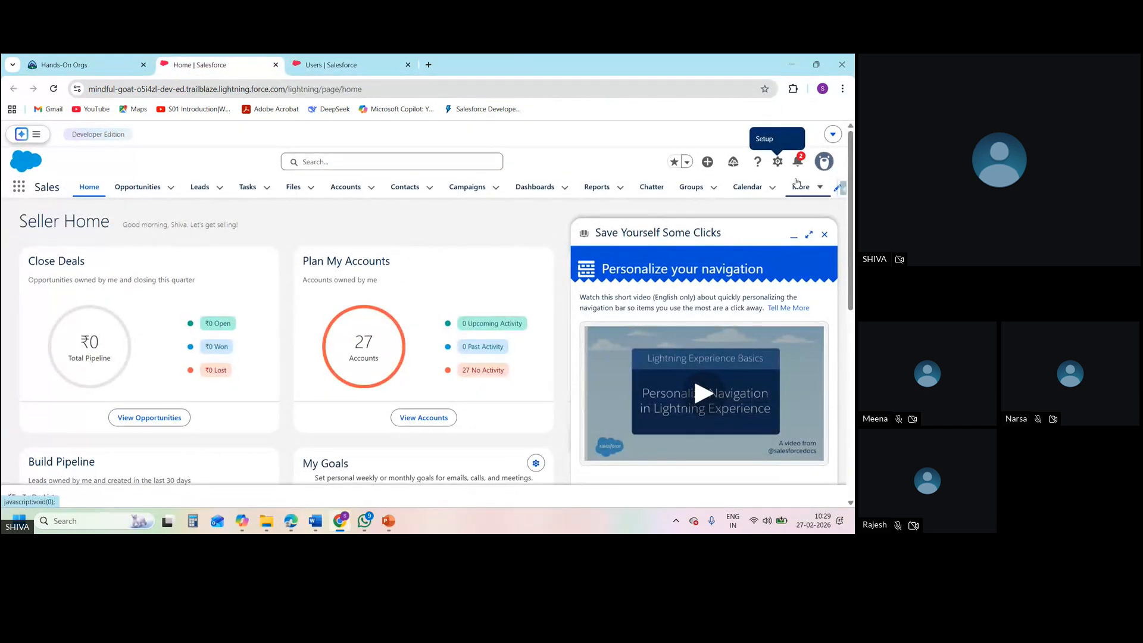
{"action": "left_click", "coordinate": [813, 188]}
{"action": "left_click", "coordinate": [824, 235]}
{"action": "left_click", "coordinate": [819, 189]}
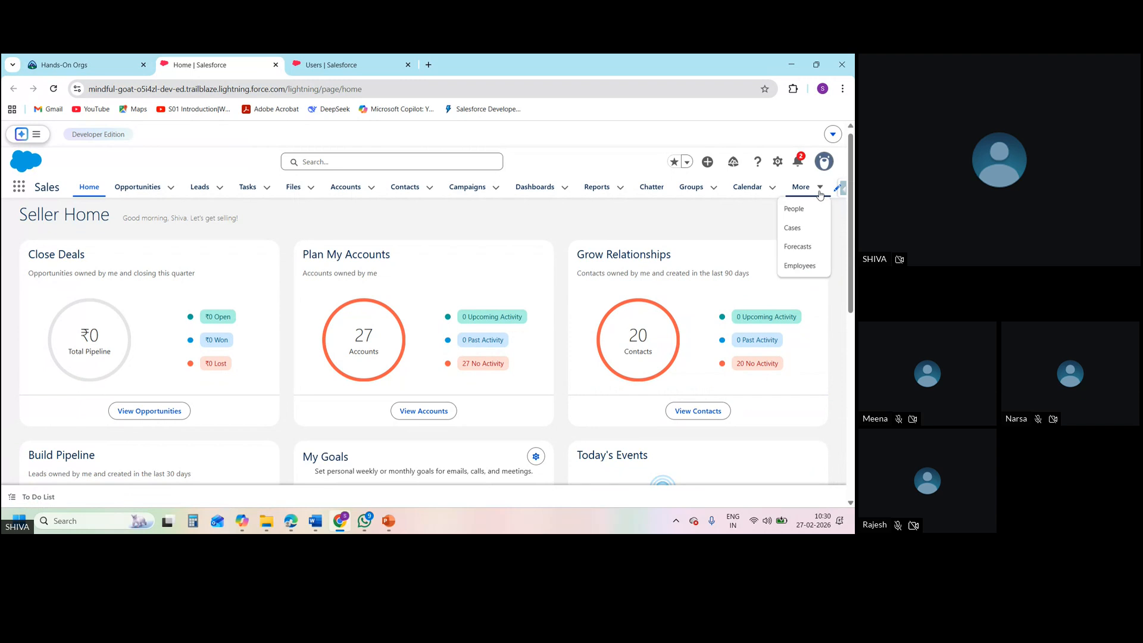
{"action": "left_click", "coordinate": [804, 265]}
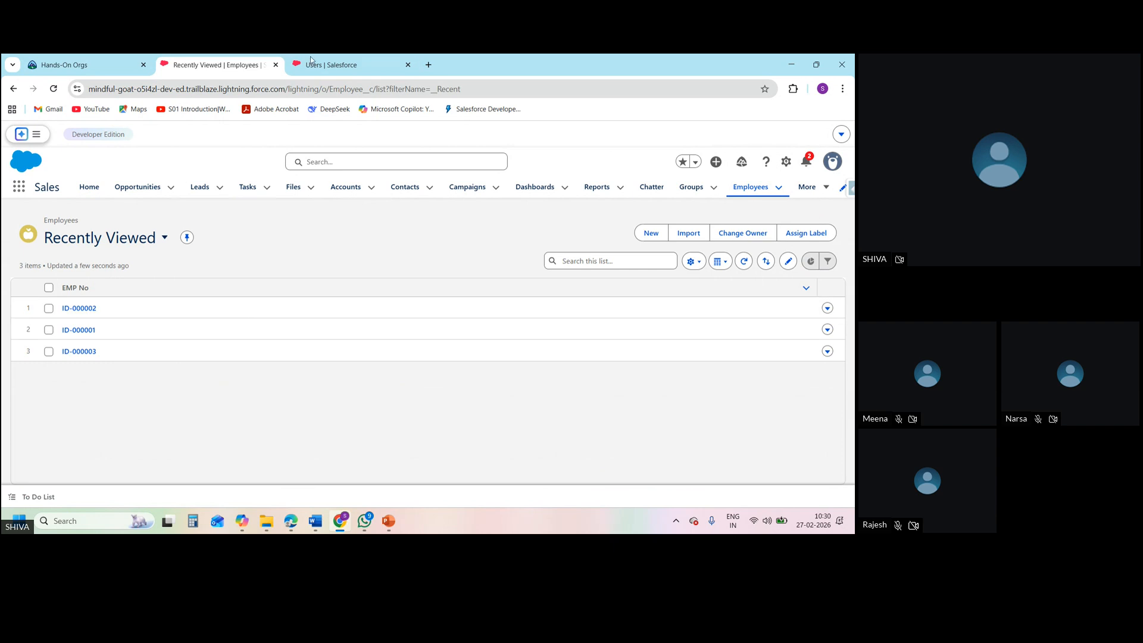
Return to the new user's record, log in as that user and check the additional Sales navigation items for Employees
{"action": "left_click", "coordinate": [333, 64]}
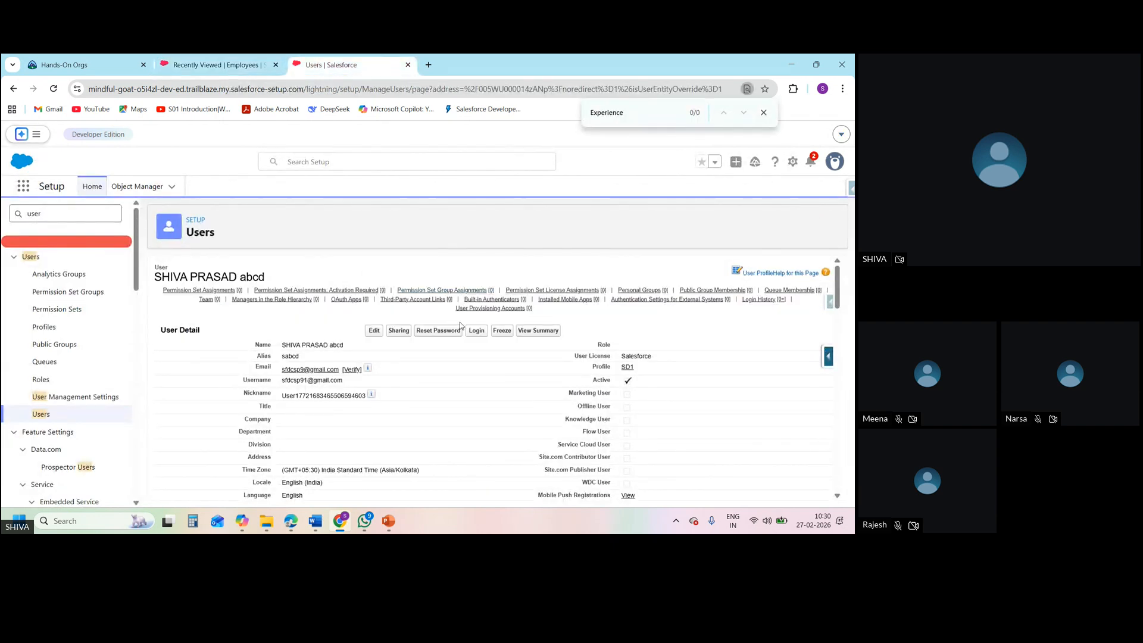
{"action": "left_click", "coordinate": [474, 333]}
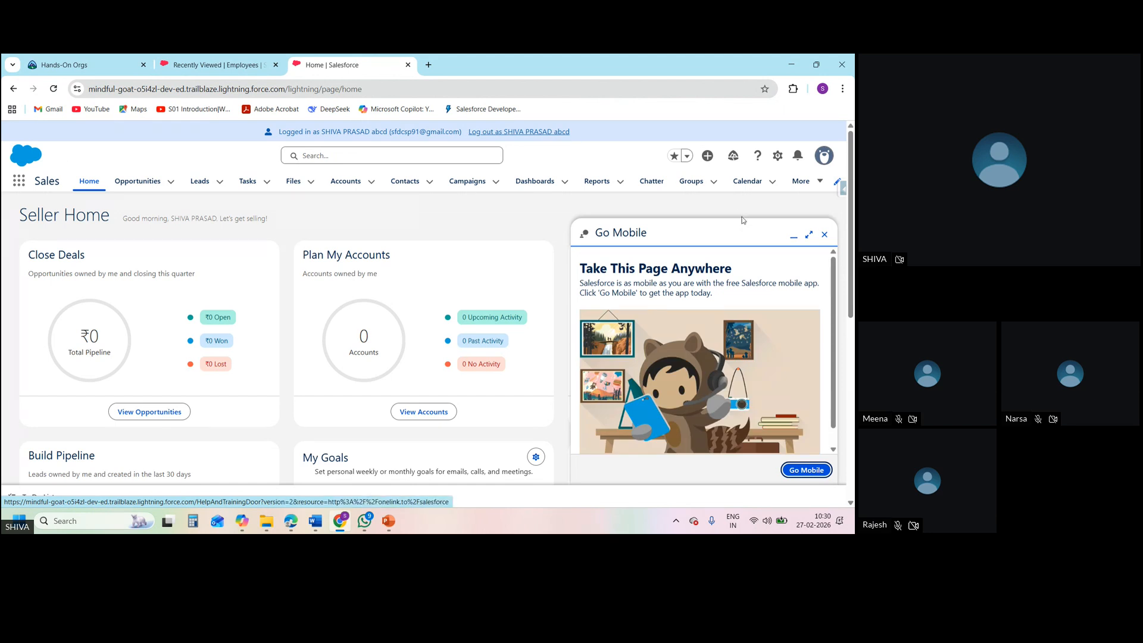
{"action": "left_click", "coordinate": [825, 235]}
{"action": "left_click", "coordinate": [819, 182]}
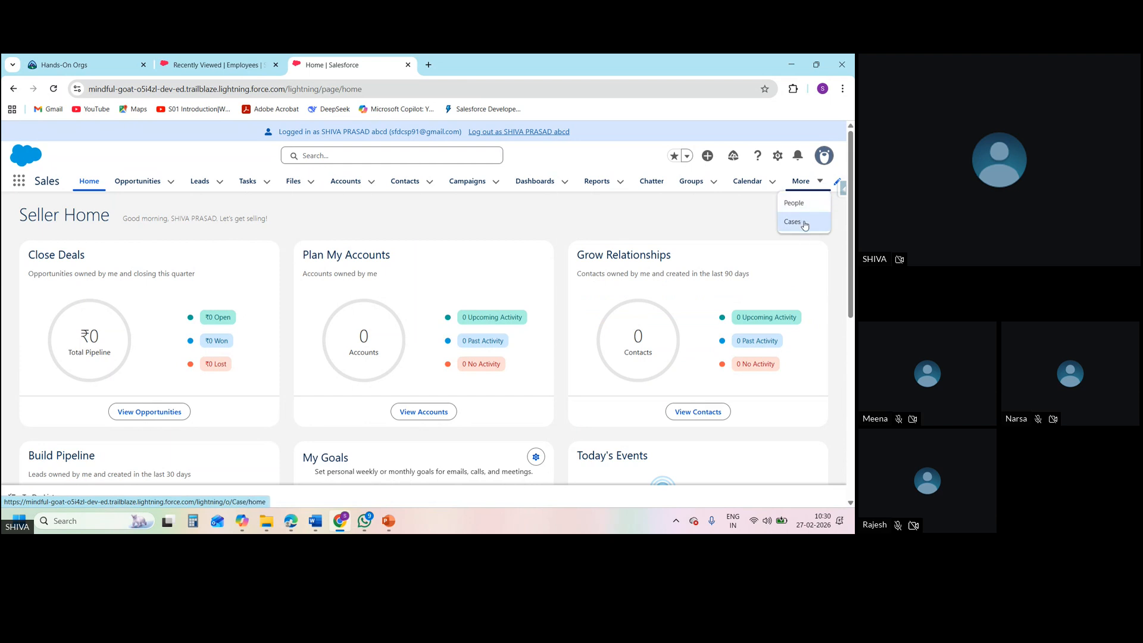
Search the App Launcher for "employee" as the new user and compare its access with the administrator's Employees list
{"action": "left_click", "coordinate": [21, 185]}
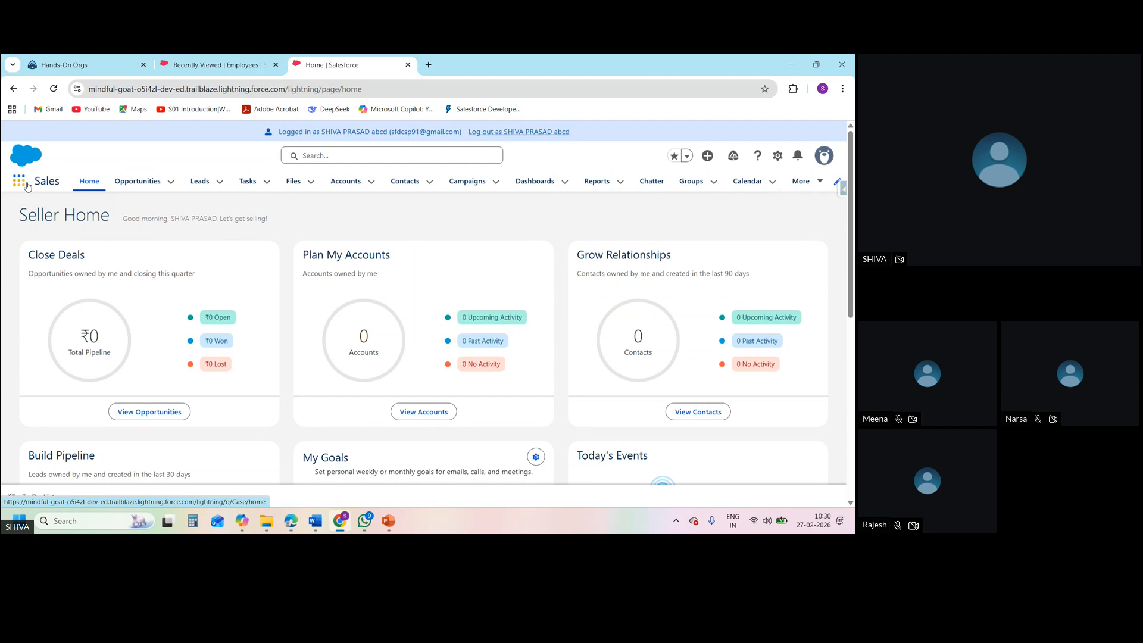
{"action": "type", "text": "employe"}
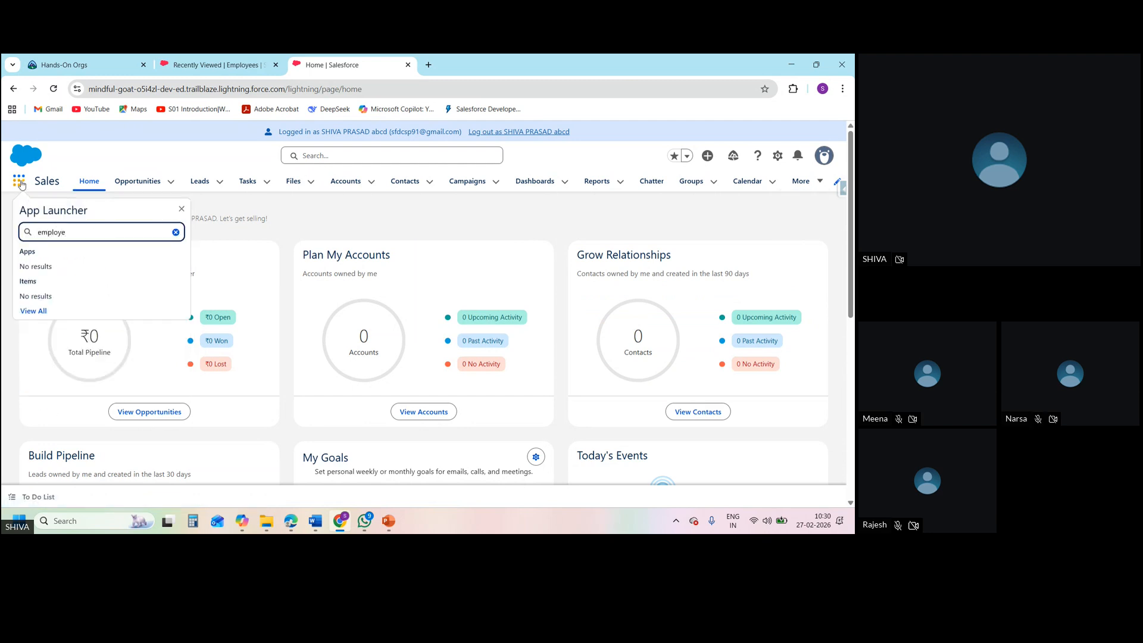
{"action": "key", "text": "BackSpace"}
{"action": "key", "text": "BackSpace"}
{"action": "key", "text": "BackSpace"}
{"action": "key", "text": "BackSpace"}
{"action": "key", "text": "BackSpace"}
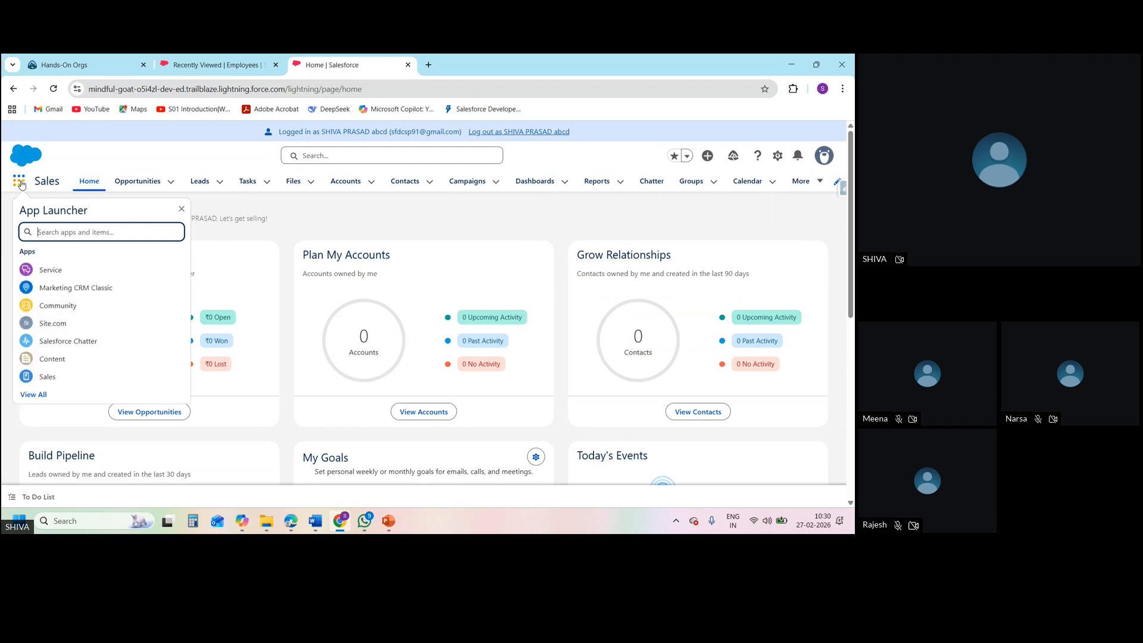
{"action": "type", "text": "empl"}
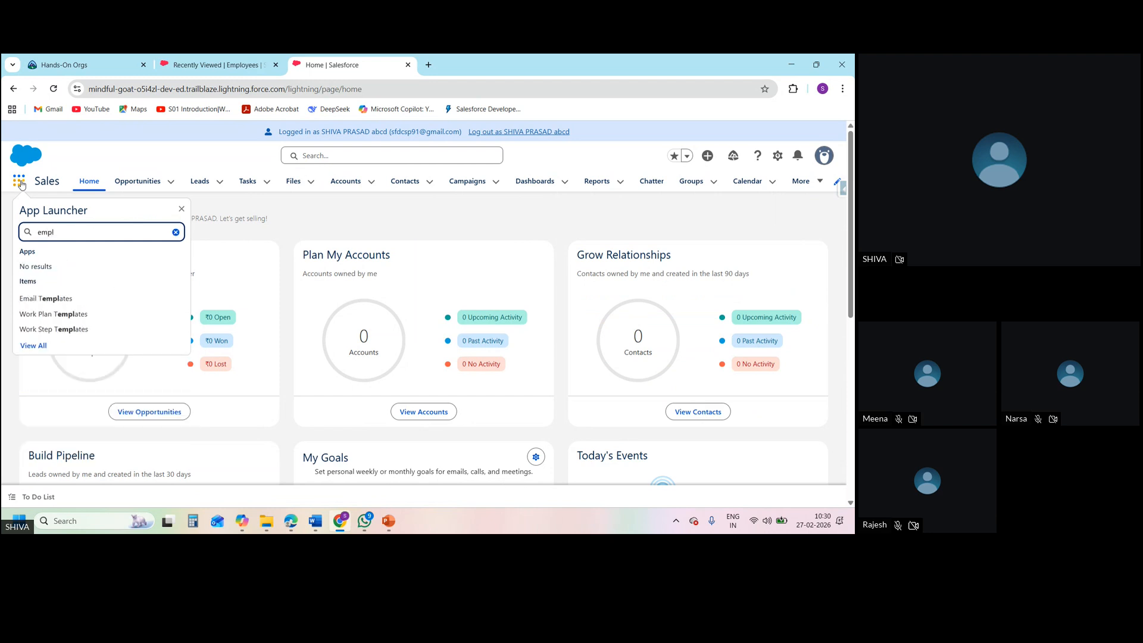
{"action": "type", "text": "oyee"}
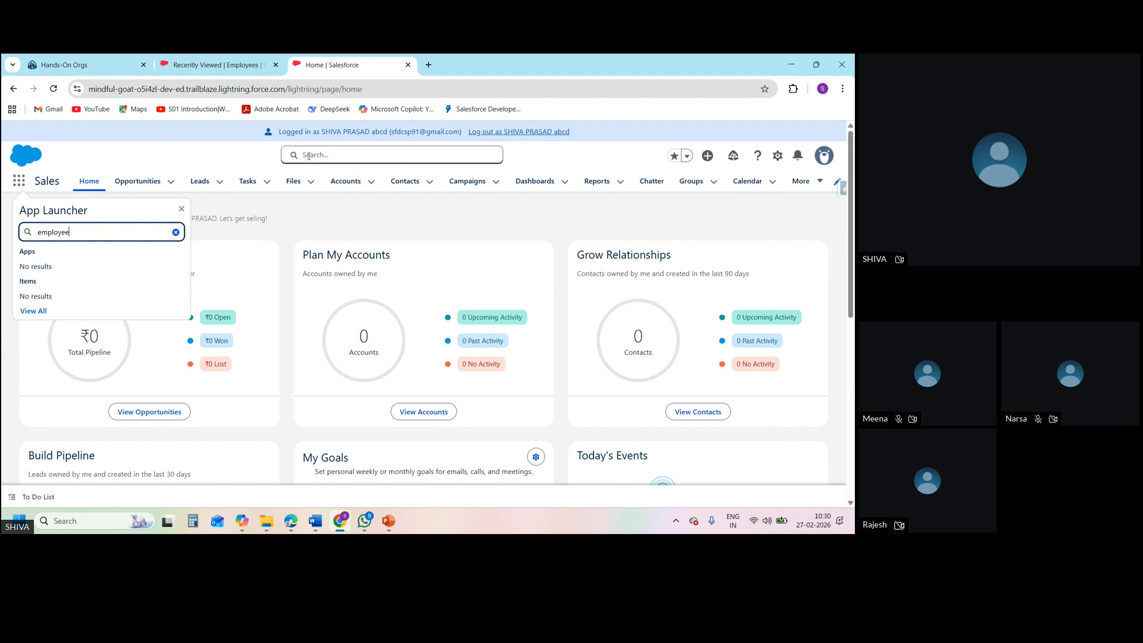
{"action": "left_click", "coordinate": [242, 70]}
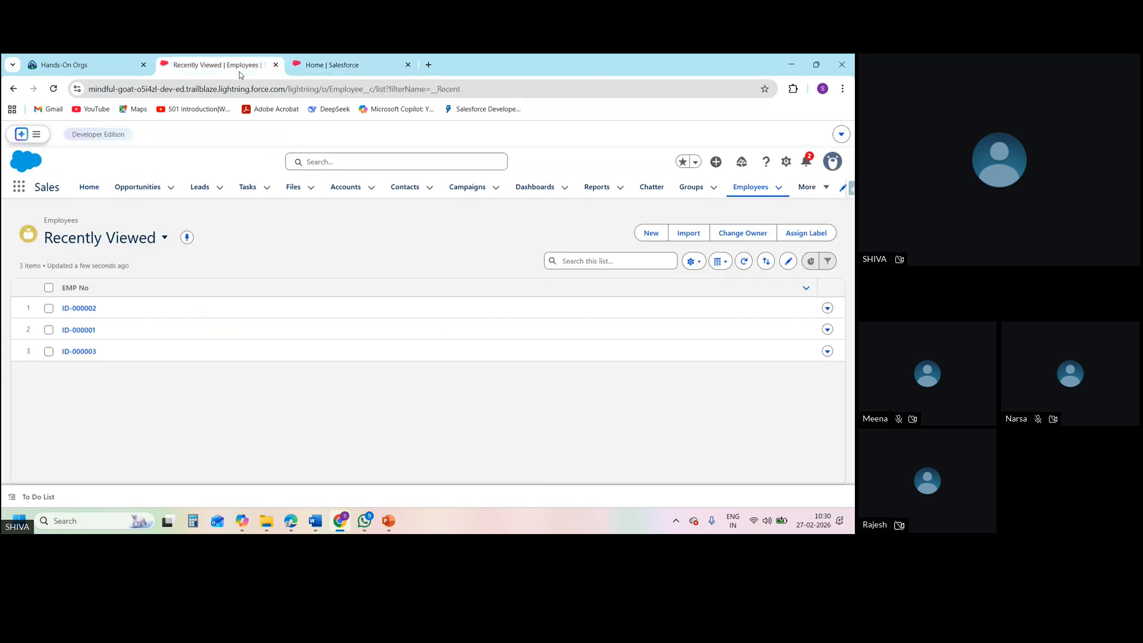
{"action": "left_click", "coordinate": [293, 64]}
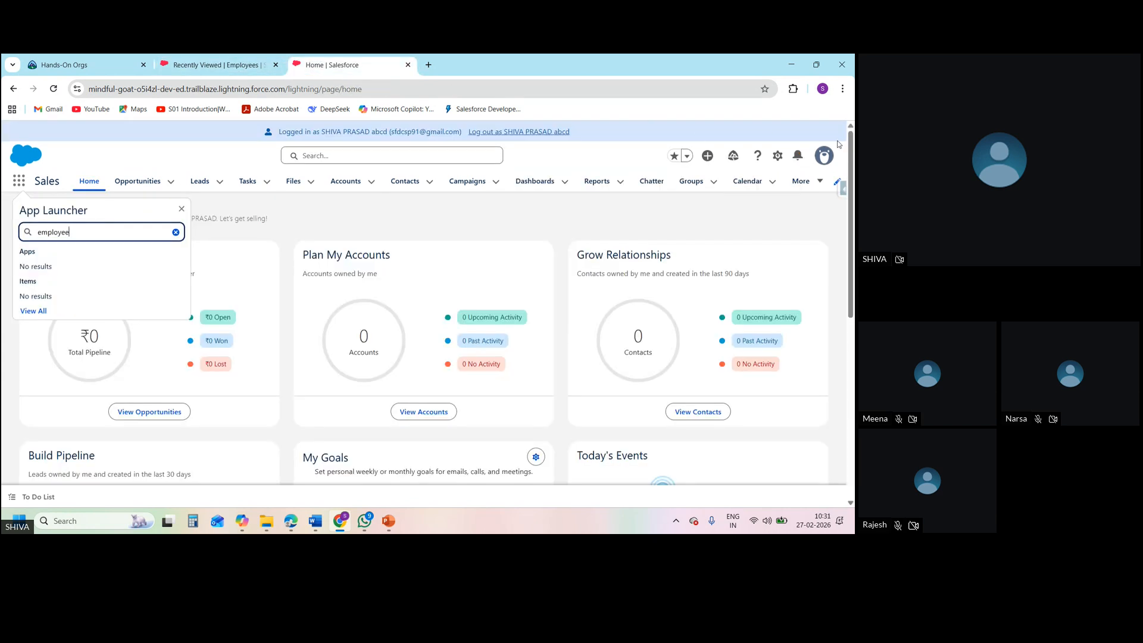
Open the logged-in user's Advanced User Details from the personal settings and open the assigned SD1 profile
{"action": "left_click", "coordinate": [823, 156]}
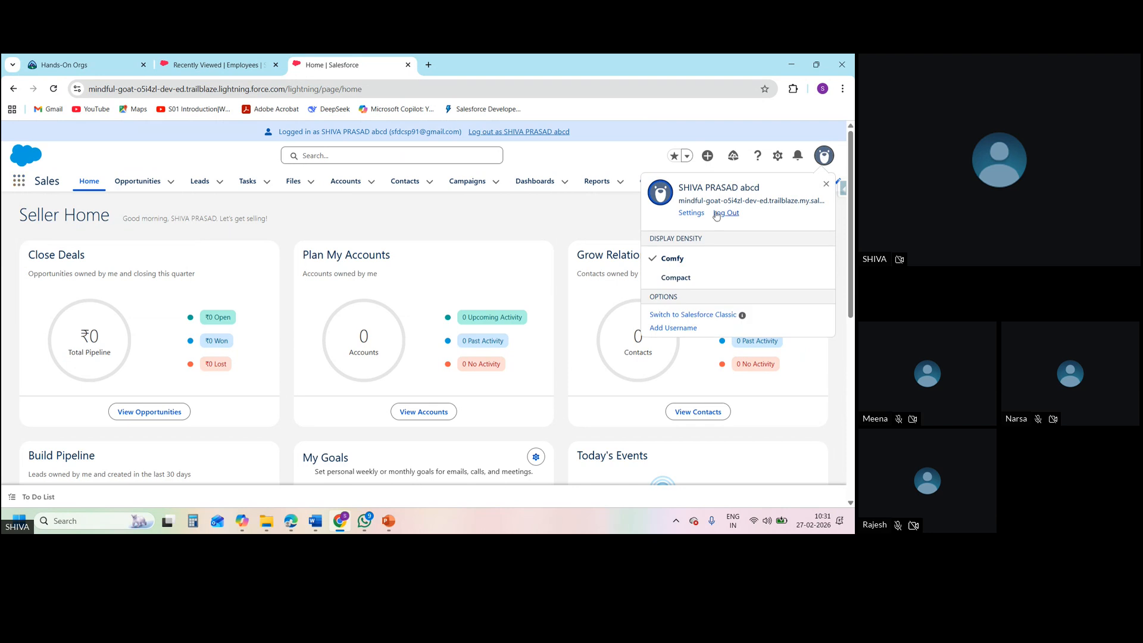
{"action": "left_click", "coordinate": [692, 213]}
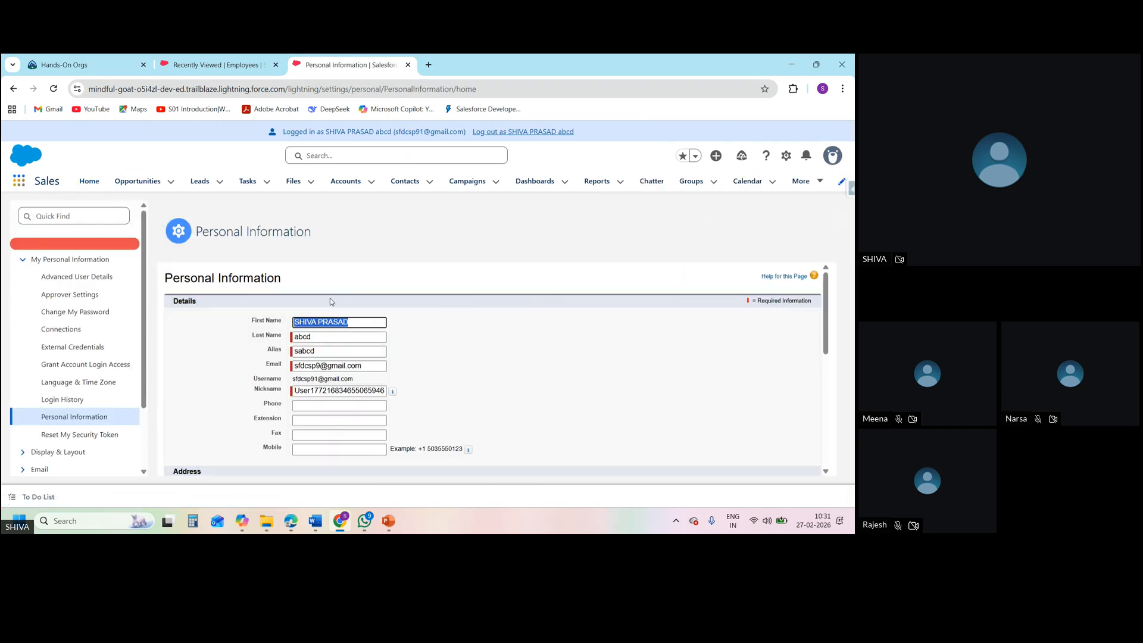
{"action": "left_click", "coordinate": [100, 284]}
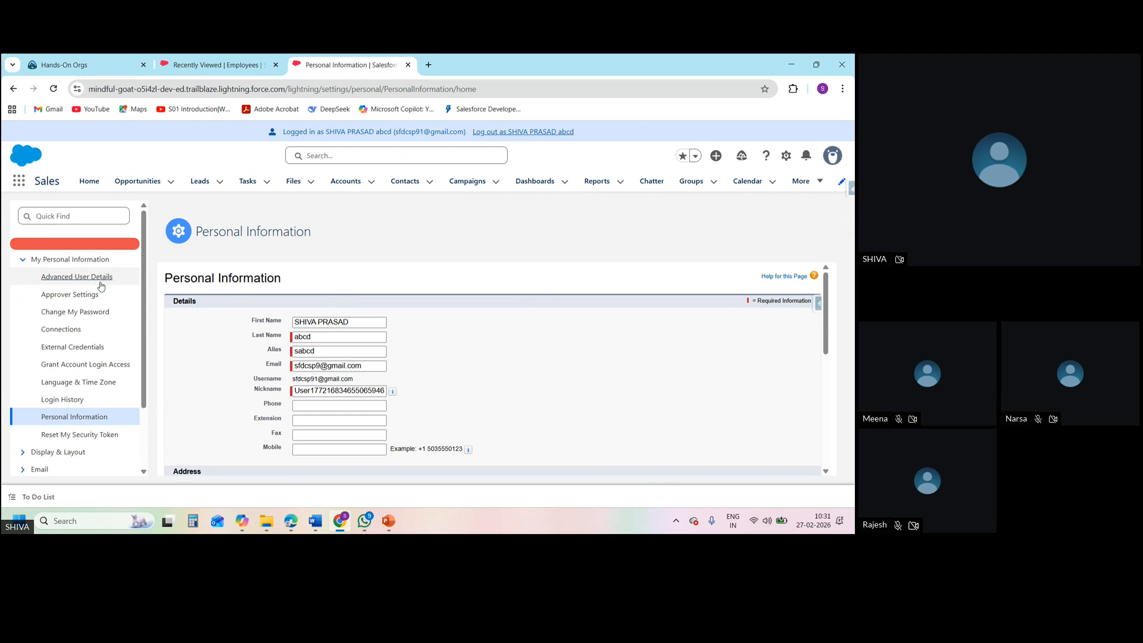
{"action": "left_click", "coordinate": [101, 286]}
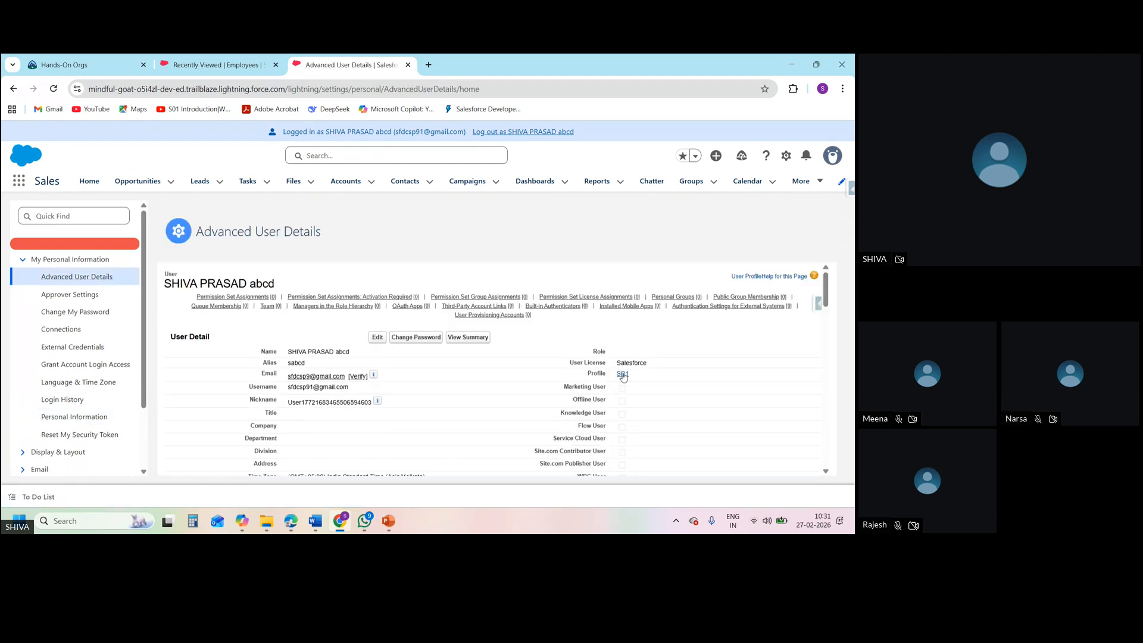
{"action": "left_click", "coordinate": [622, 375]}
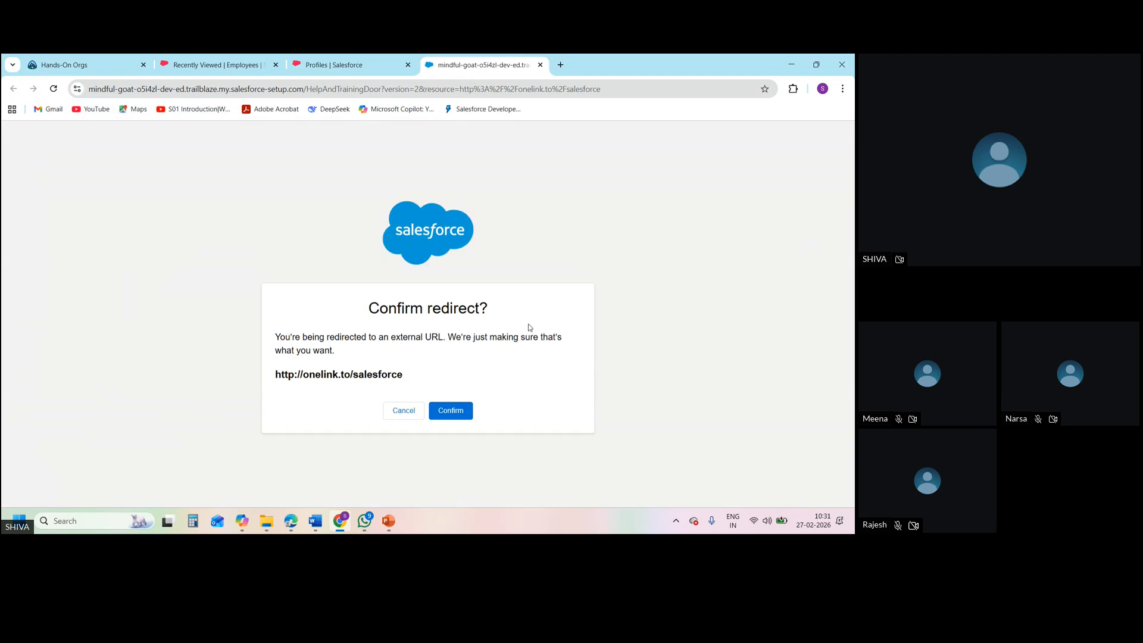
Dismiss the external redirect and pop-up prompts, and examine SD1's Custom Object Permissions for Employees
{"action": "left_click", "coordinate": [410, 410]}
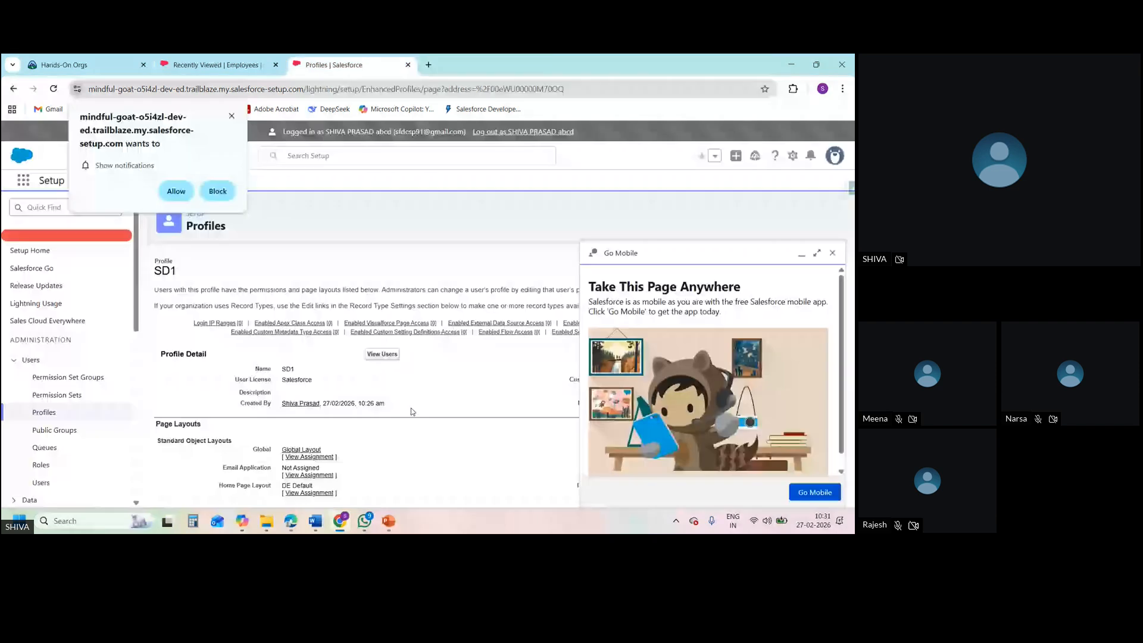
{"action": "left_click", "coordinate": [832, 252]}
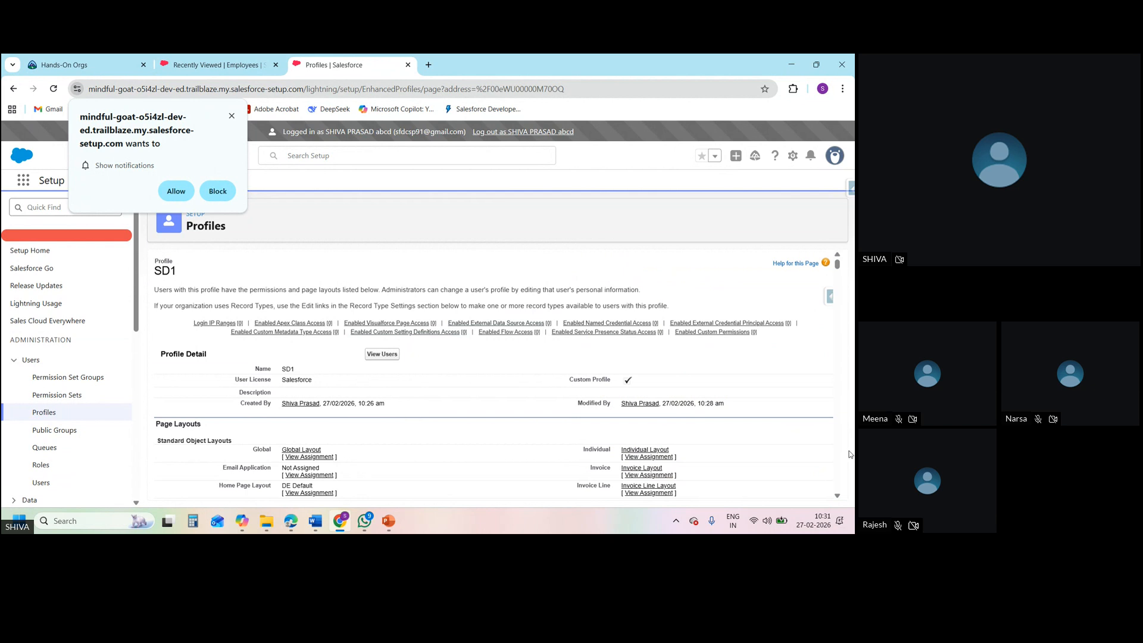
{"action": "left_click_drag", "start_coordinate": [850, 454], "coordinate": [842, 306]}
{"action": "left_click", "coordinate": [834, 272]}
{"action": "left_click_drag", "start_coordinate": [834, 269], "coordinate": [854, 480]}
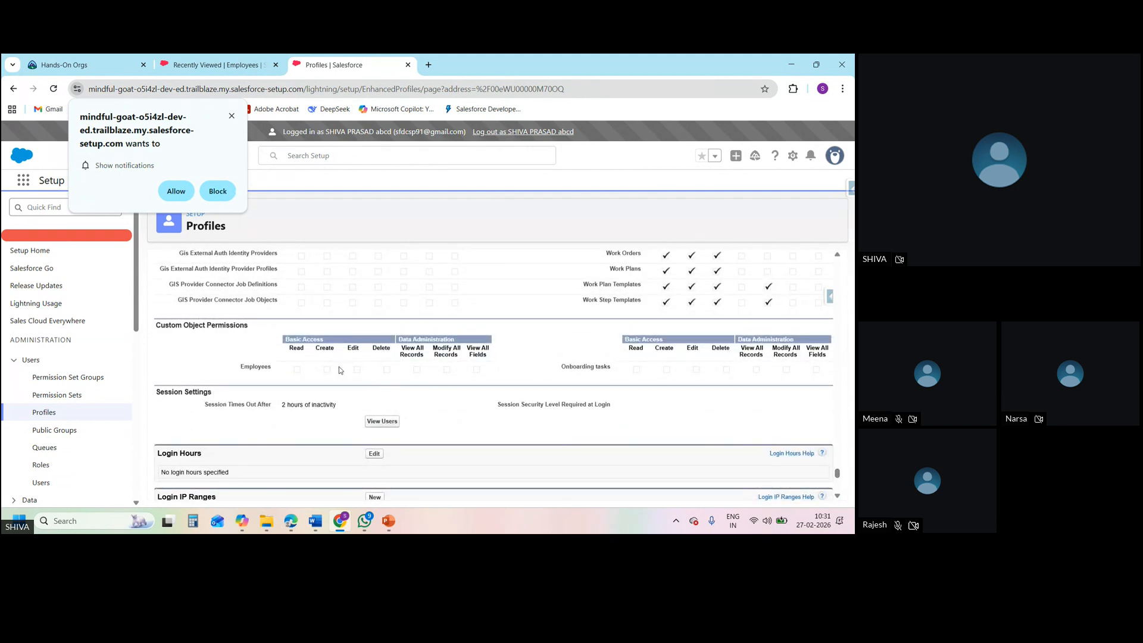
{"action": "left_click", "coordinate": [232, 116]}
Compare the administrator's Employees list with the SD1 profile's custom object permissions
{"action": "left_click", "coordinate": [244, 62]}
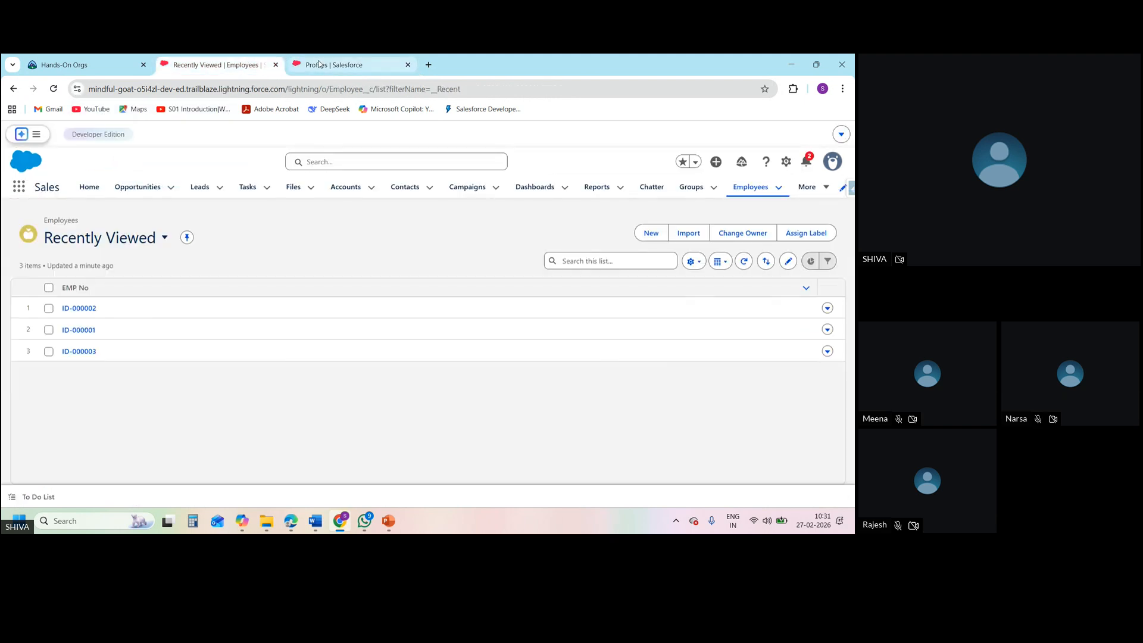
{"action": "left_click", "coordinate": [319, 64]}
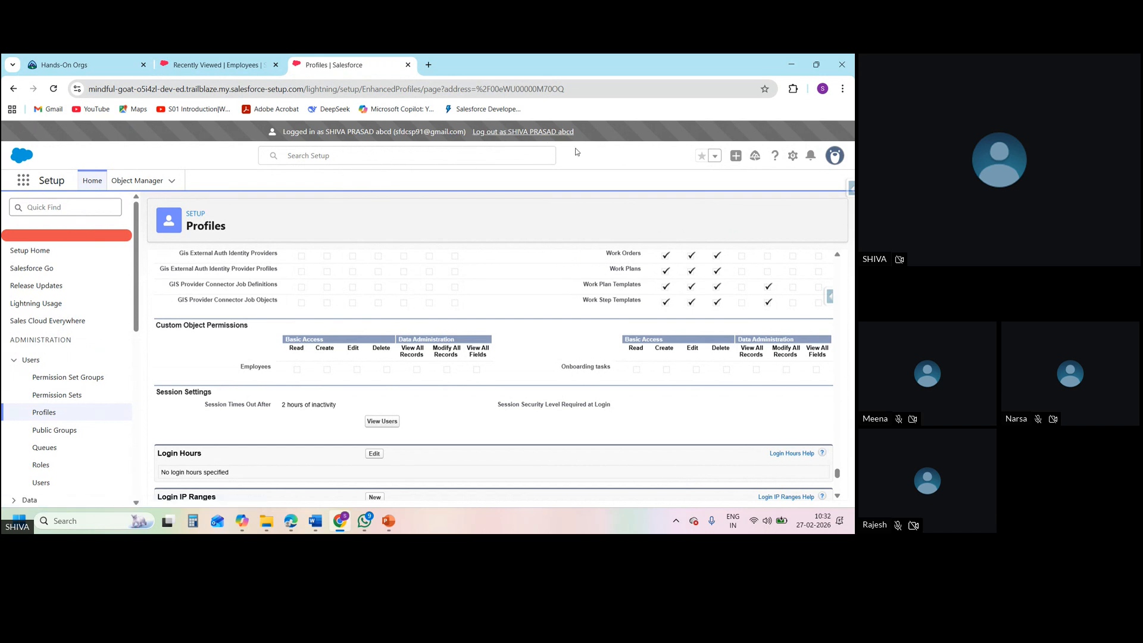
{"action": "left_click", "coordinate": [205, 70]}
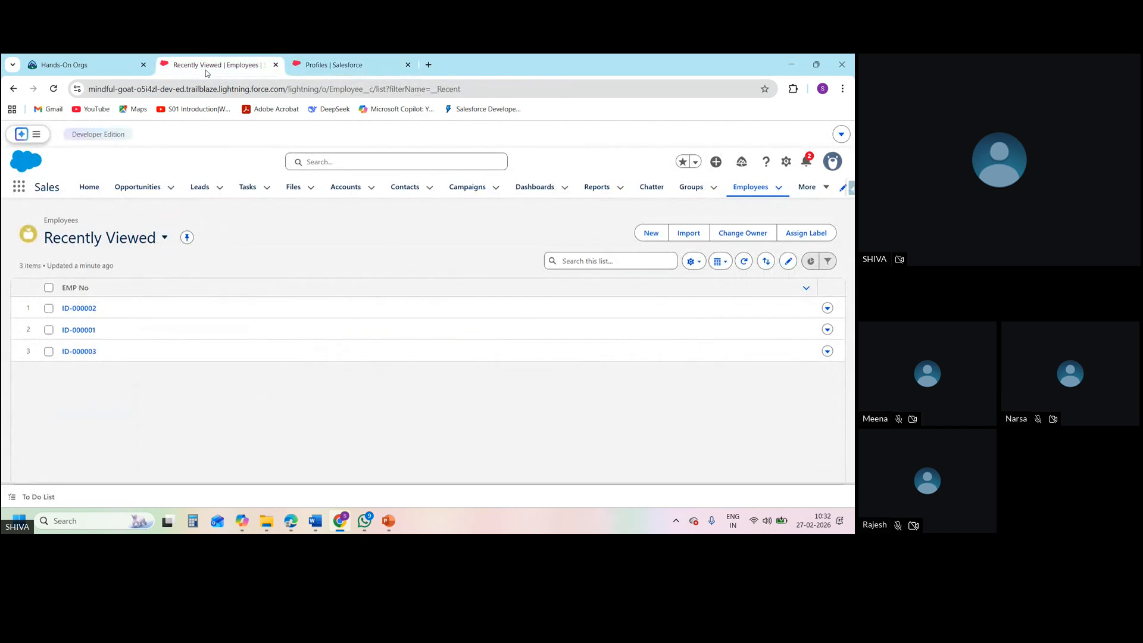
{"action": "left_click", "coordinate": [322, 70]}
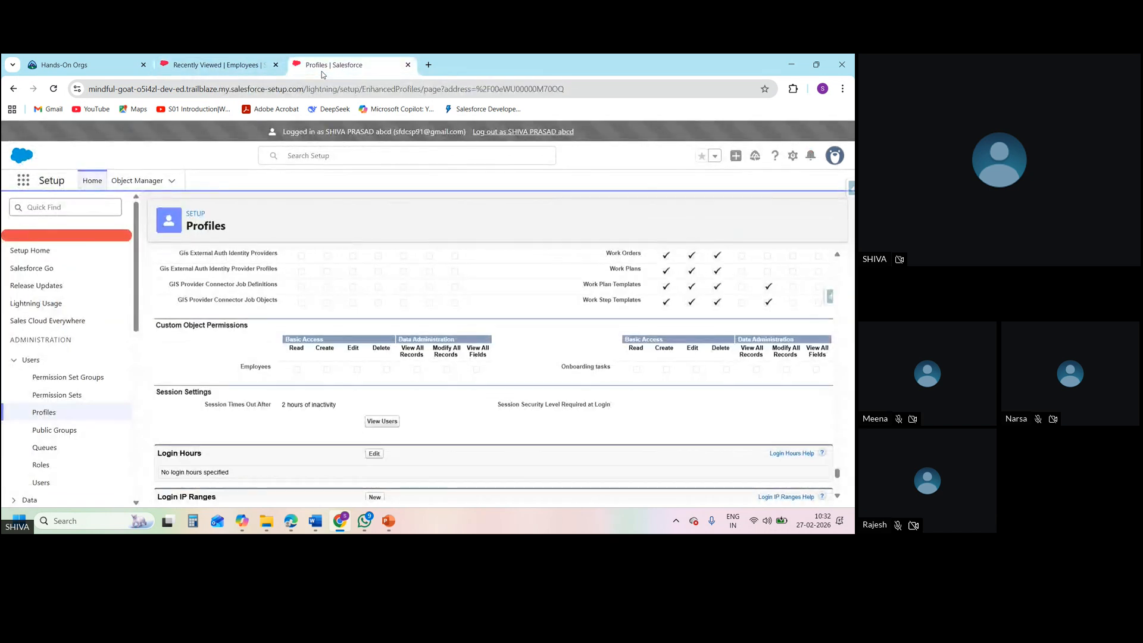
{"action": "left_click", "coordinate": [243, 69]}
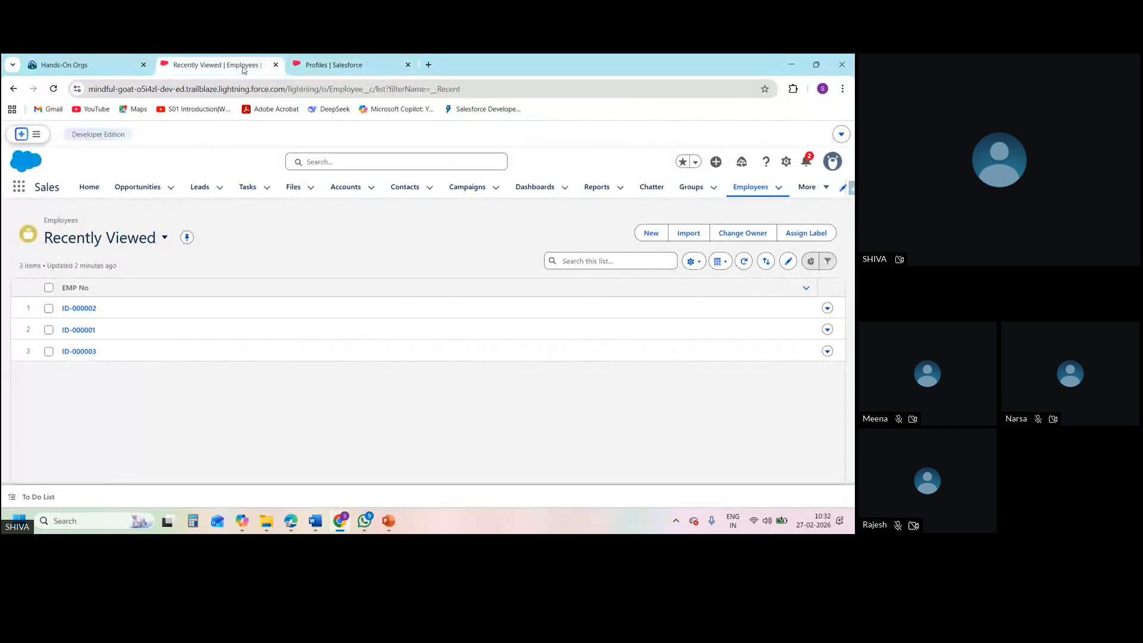
{"action": "left_click", "coordinate": [315, 71]}
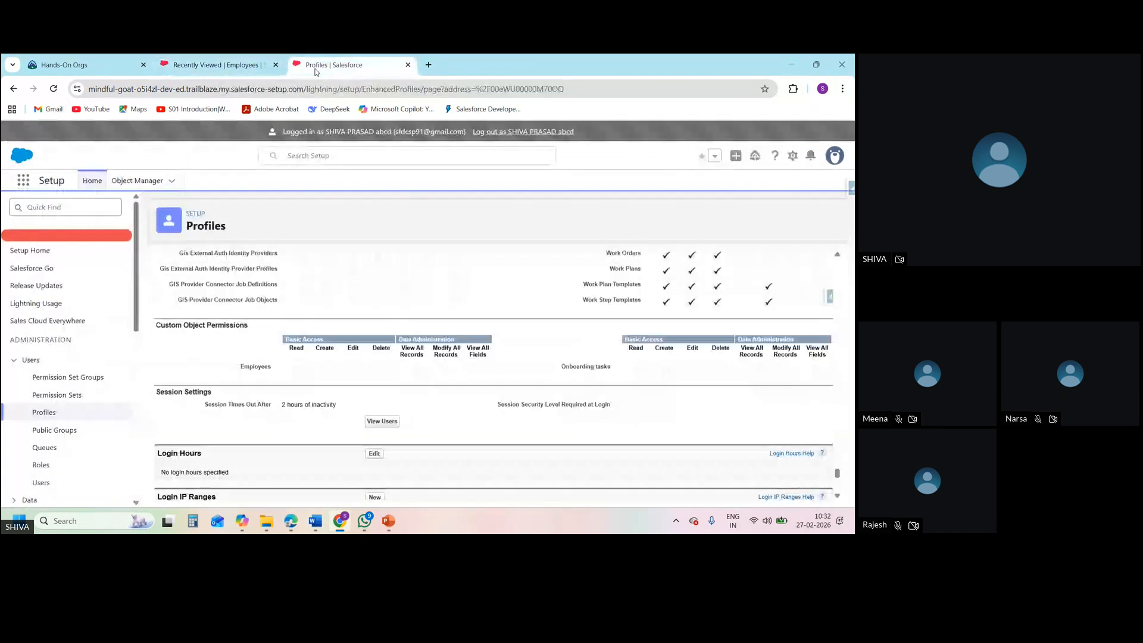
Log out of the new user's session and relaunch ORG A from the Hands-On Orgs page as the administrator
{"action": "left_click", "coordinate": [526, 132]}
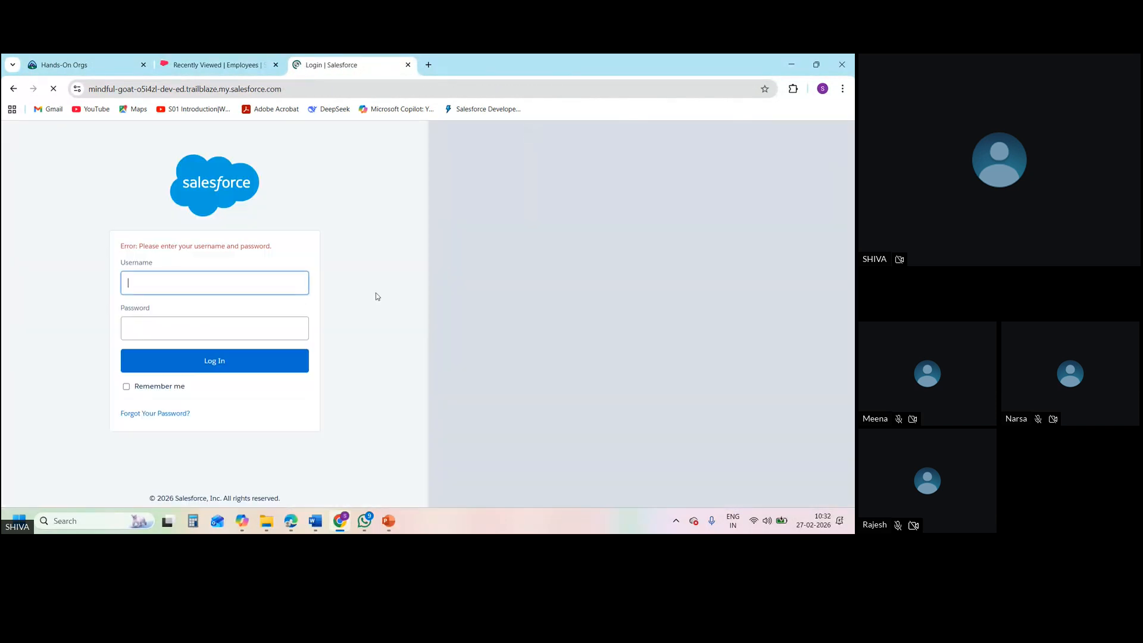
{"action": "left_click", "coordinate": [237, 60]}
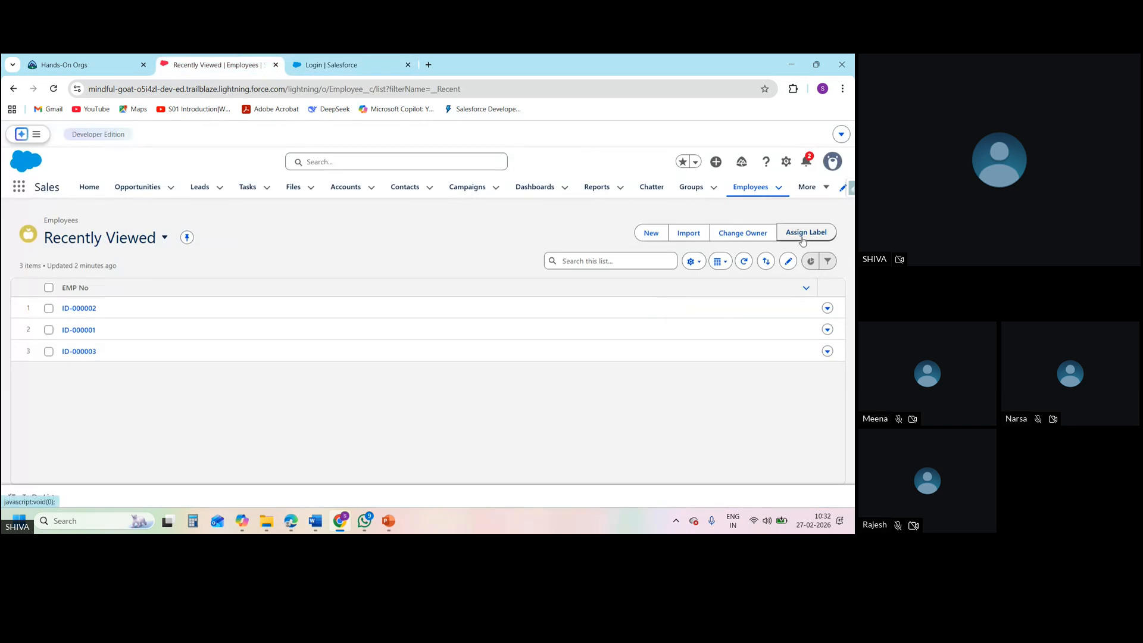
{"action": "left_click", "coordinate": [832, 162]}
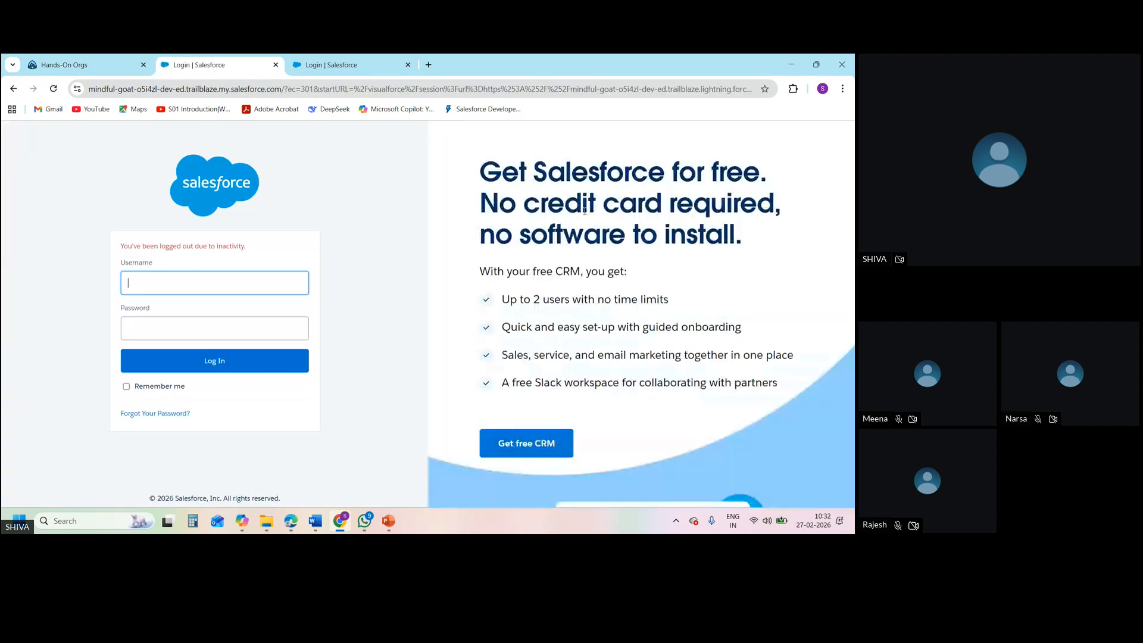
{"action": "left_click", "coordinate": [112, 62]}
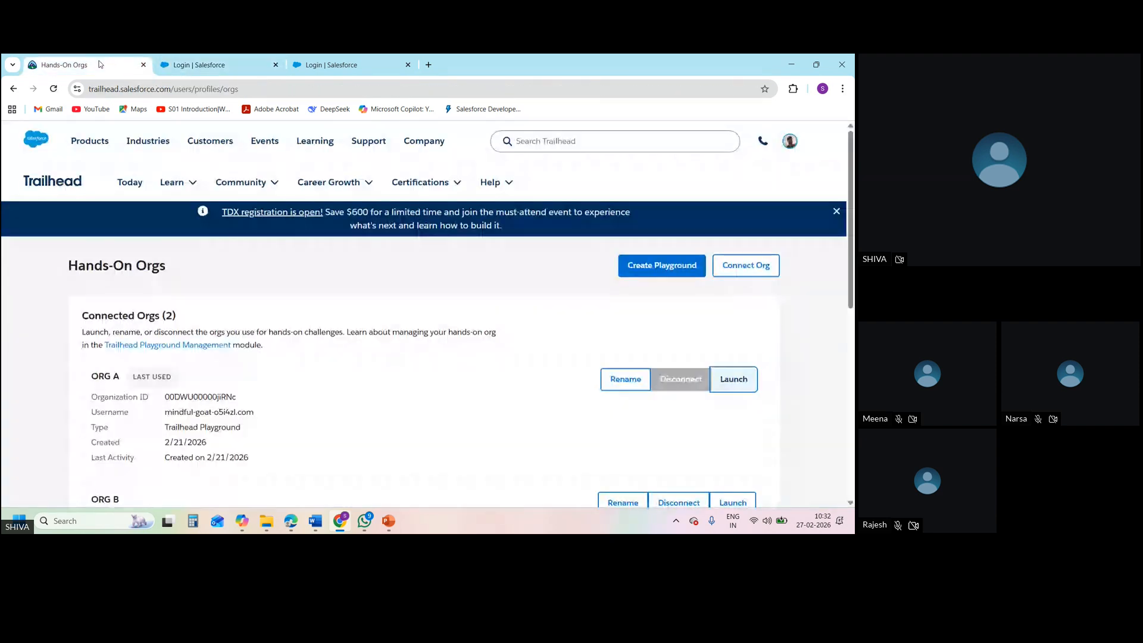
{"action": "left_click", "coordinate": [737, 386]}
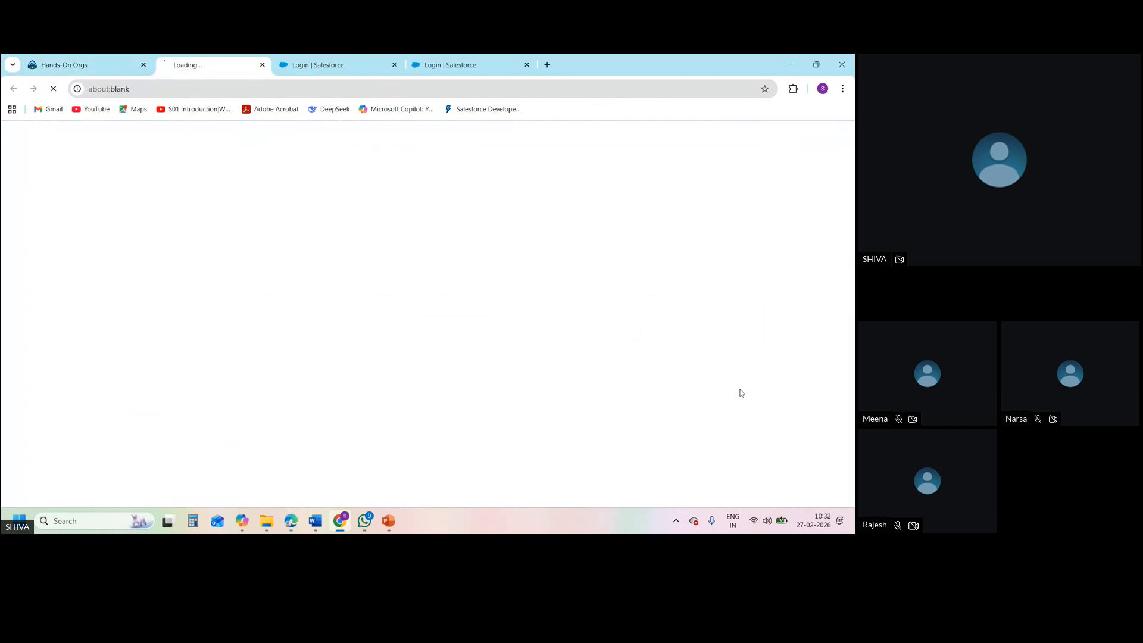
{"action": "left_click", "coordinate": [369, 60]}
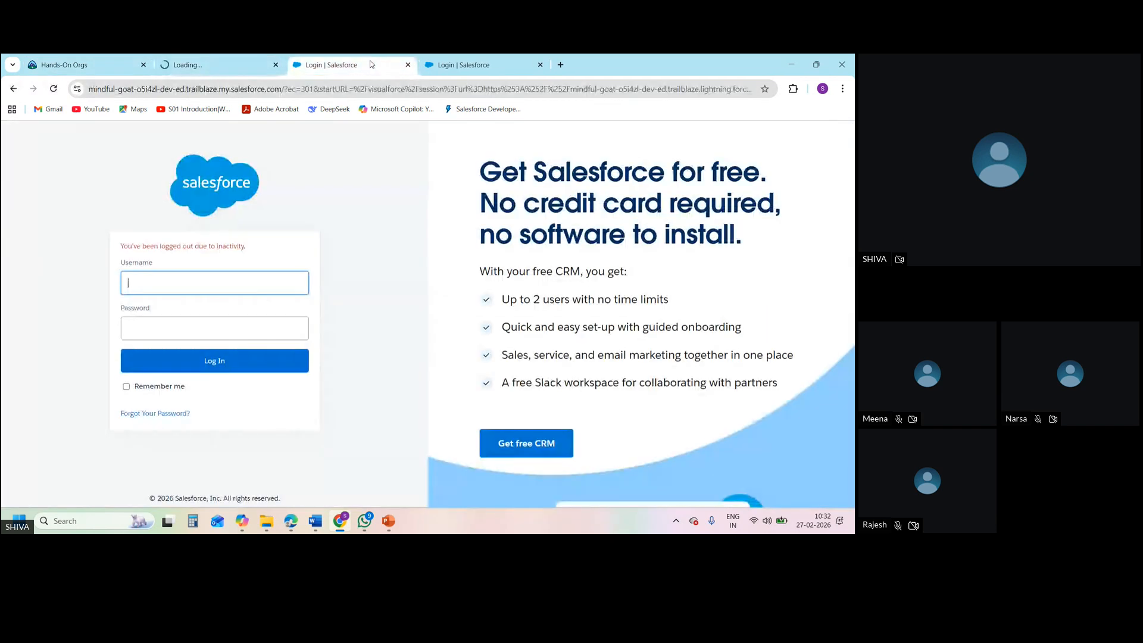
{"action": "left_click", "coordinate": [215, 60]}
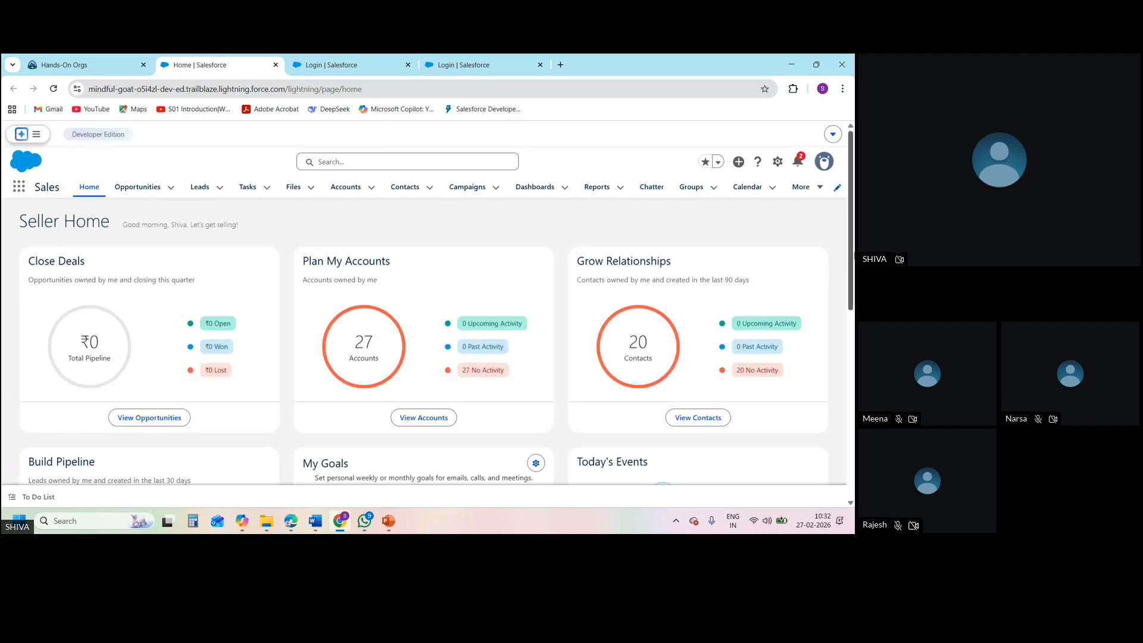
Open Setup as the administrator and find the Profiles page by searching for "profiles"
{"action": "left_click", "coordinate": [779, 166]}
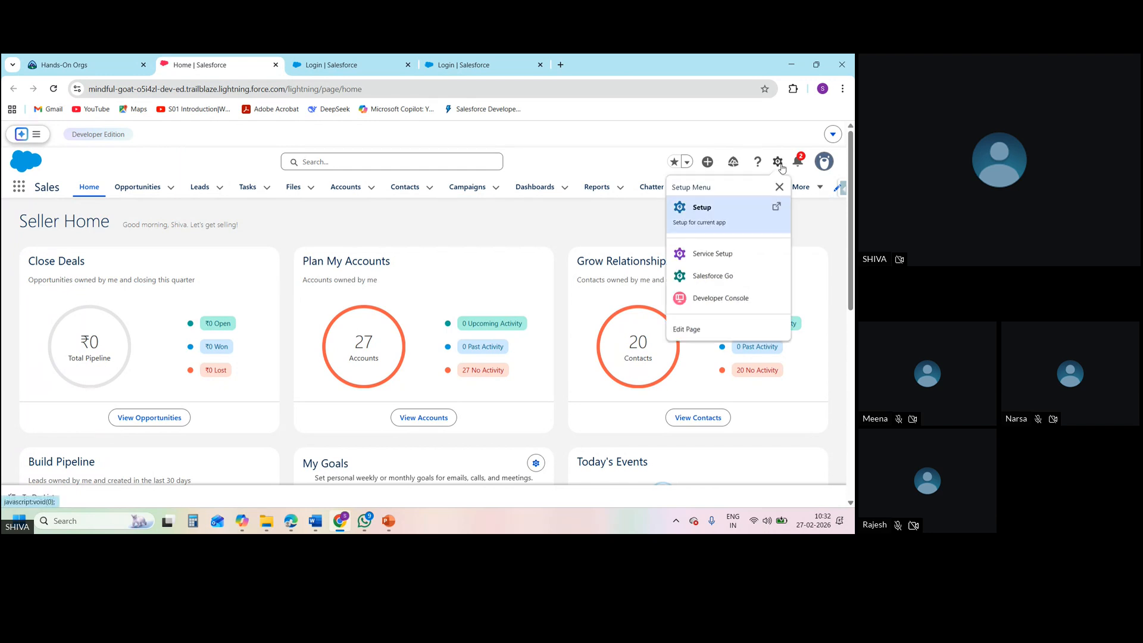
{"action": "left_click", "coordinate": [716, 215]}
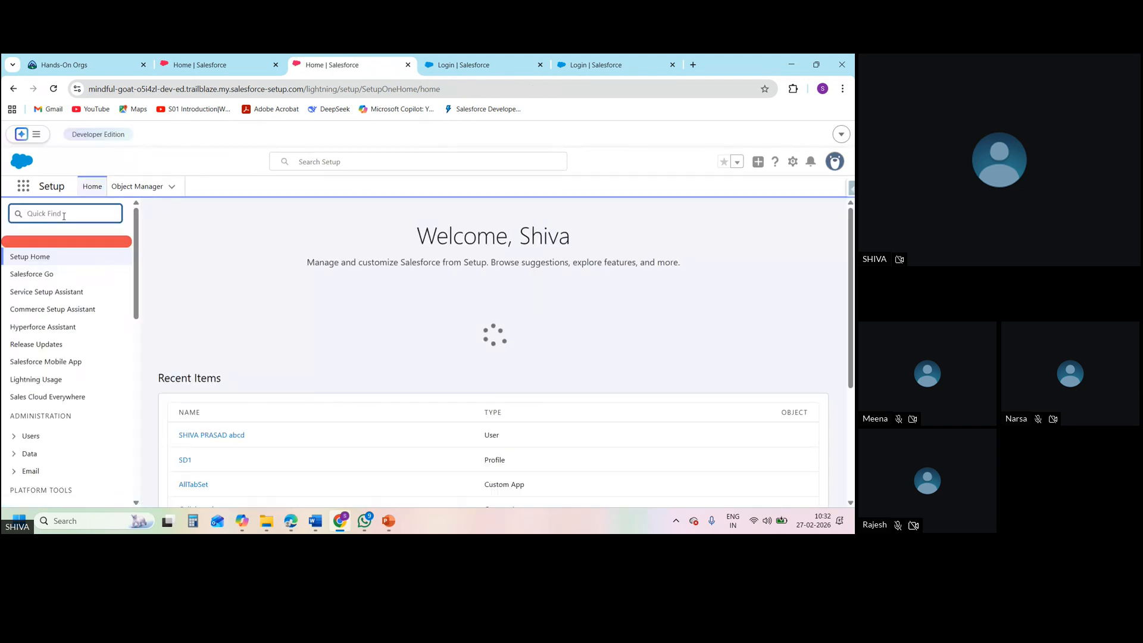
{"action": "type", "text": "profiles"}
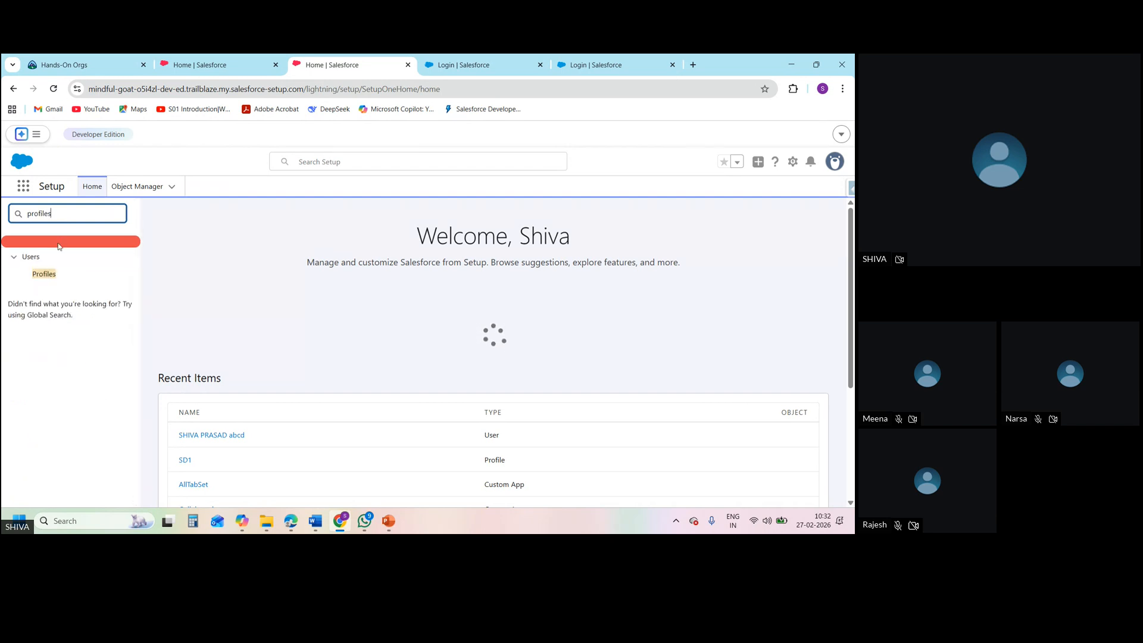
{"action": "left_click", "coordinate": [51, 274]}
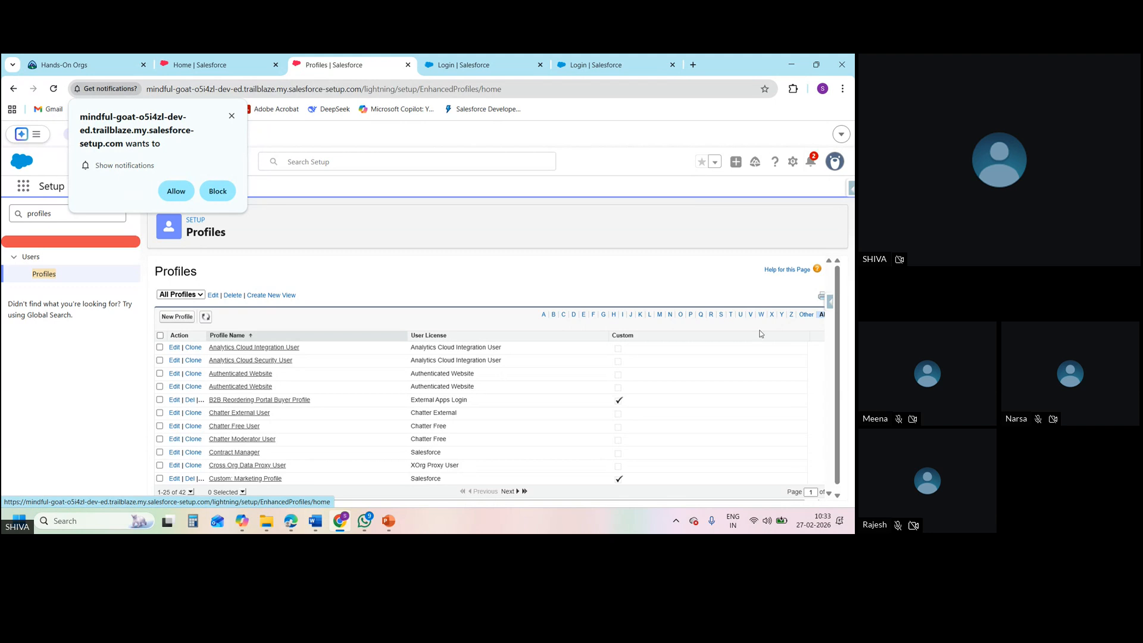
Edit the SD1 profile to grant Read access on the Employees custom object, and save the profile
{"action": "left_click", "coordinate": [721, 317]}
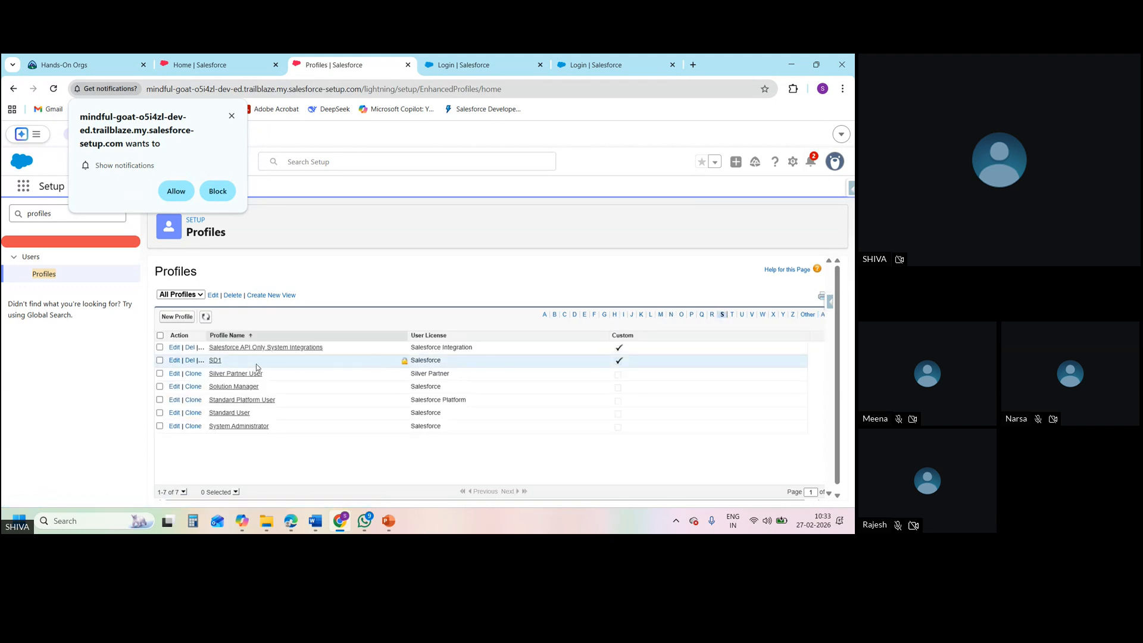
{"action": "left_click", "coordinate": [174, 360]}
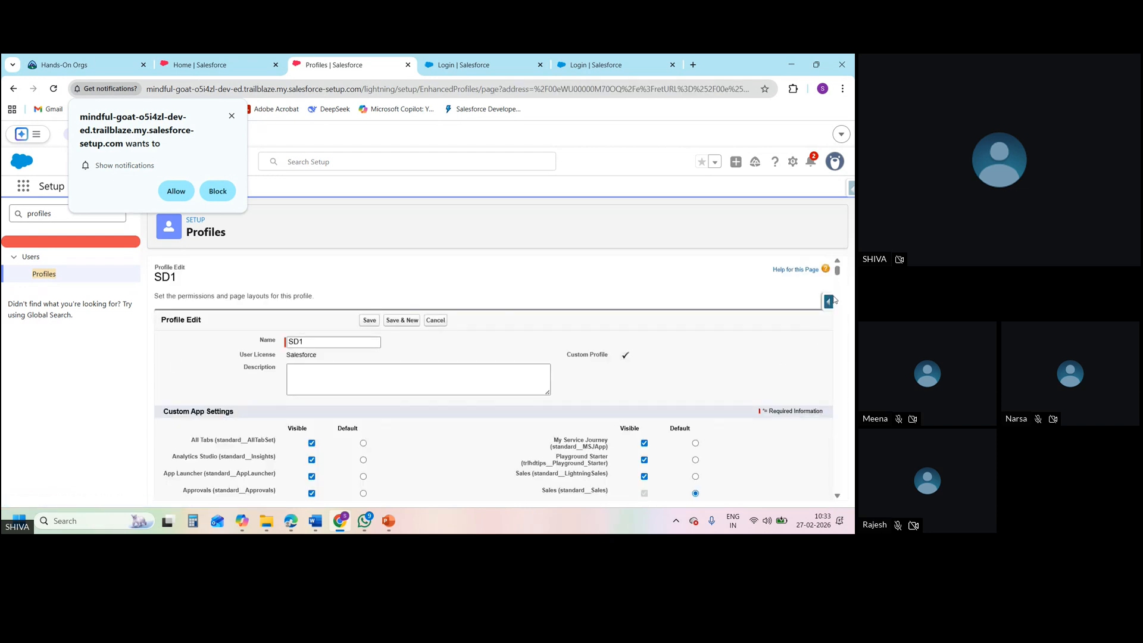
{"action": "left_click_drag", "start_coordinate": [838, 274], "coordinate": [853, 483]}
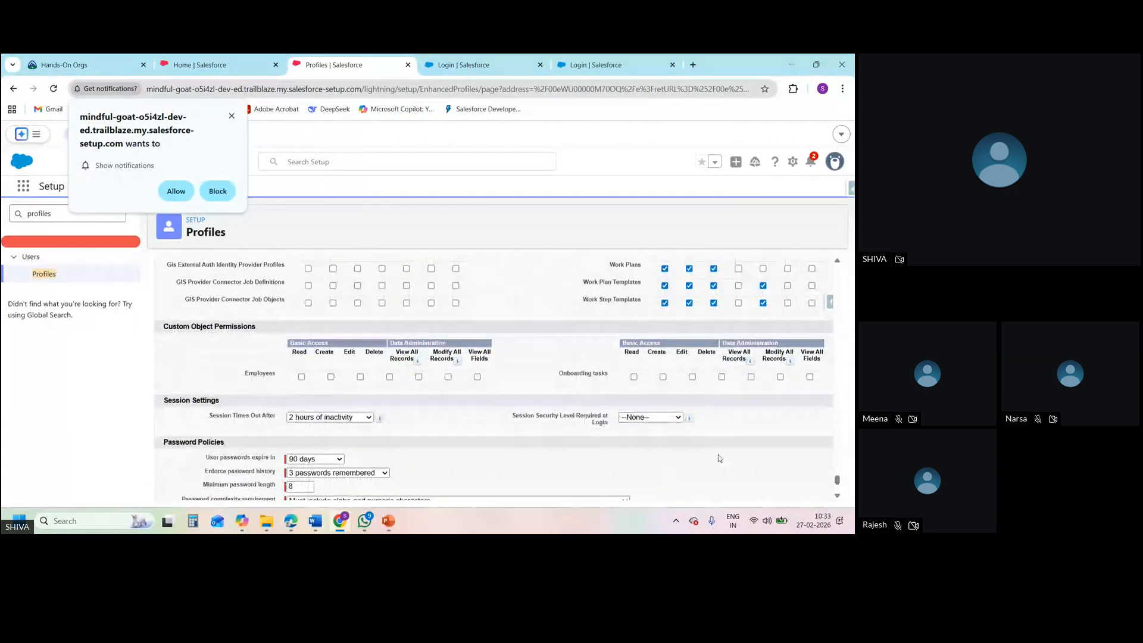
{"action": "left_click", "coordinate": [302, 377]}
{"action": "left_click", "coordinate": [231, 116]}
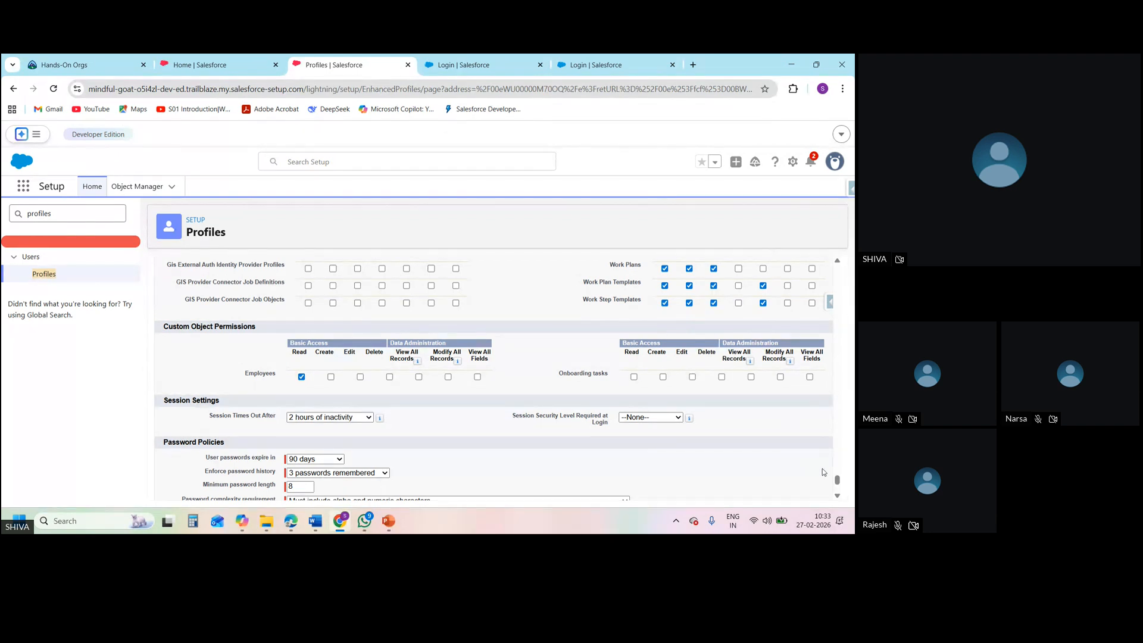
{"action": "left_click_drag", "start_coordinate": [836, 480], "coordinate": [833, 270]}
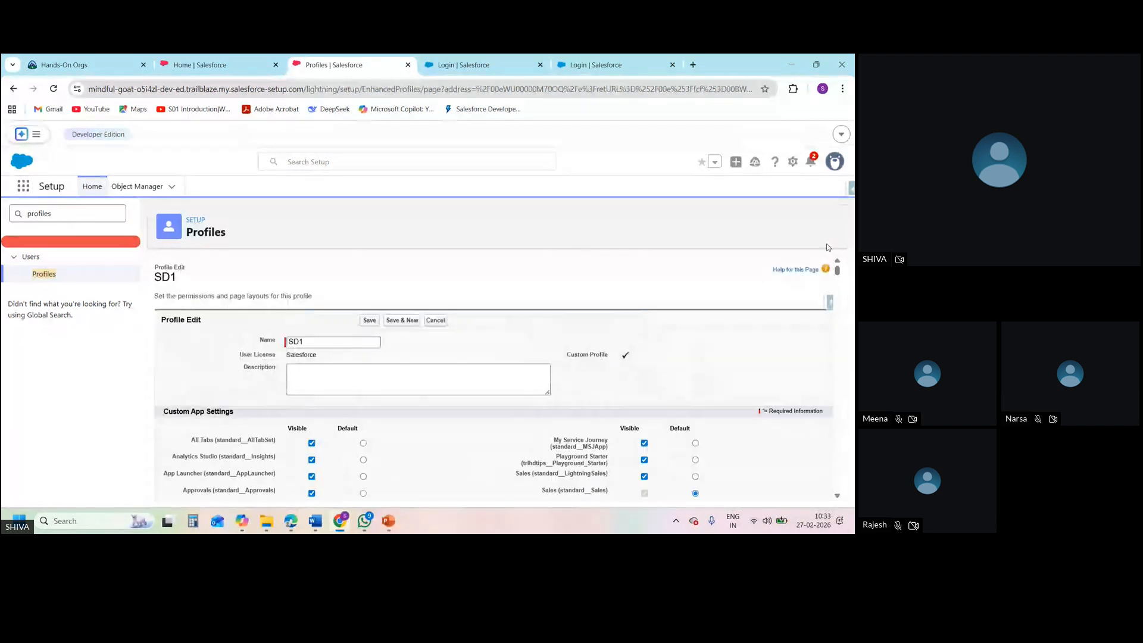
{"action": "left_click", "coordinate": [372, 321]}
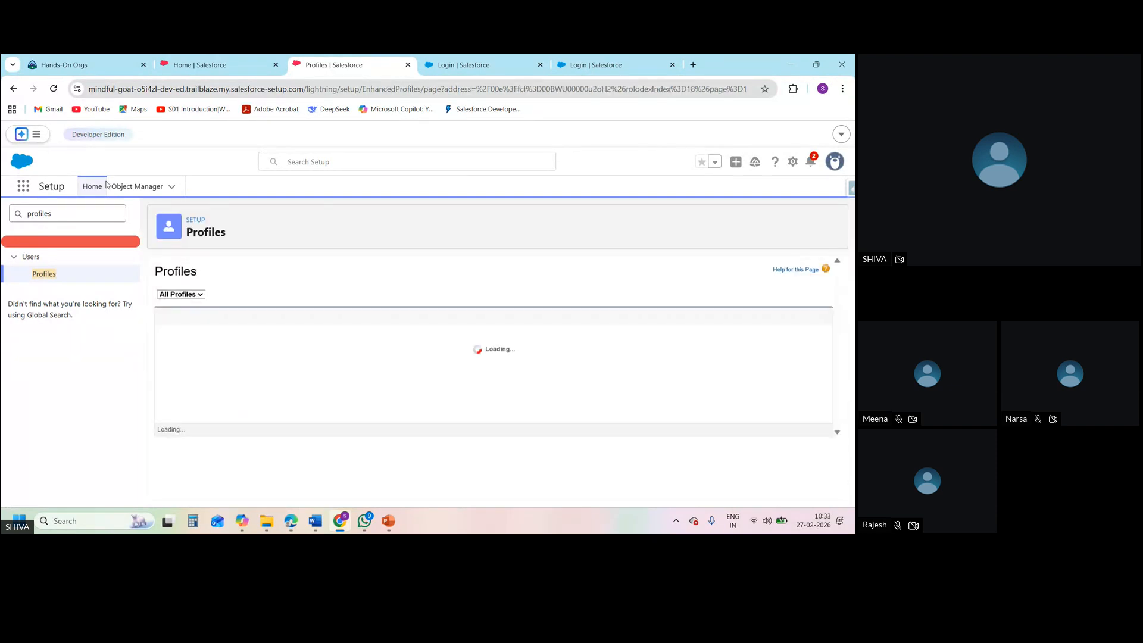
Search Setup for "user", open the All Users list and log in as the user assigned to SD1
{"action": "left_click", "coordinate": [96, 208]}
{"action": "key", "text": "ctrl+a"}
{"action": "key", "text": "BackSpace"}
{"action": "type", "text": "us"}
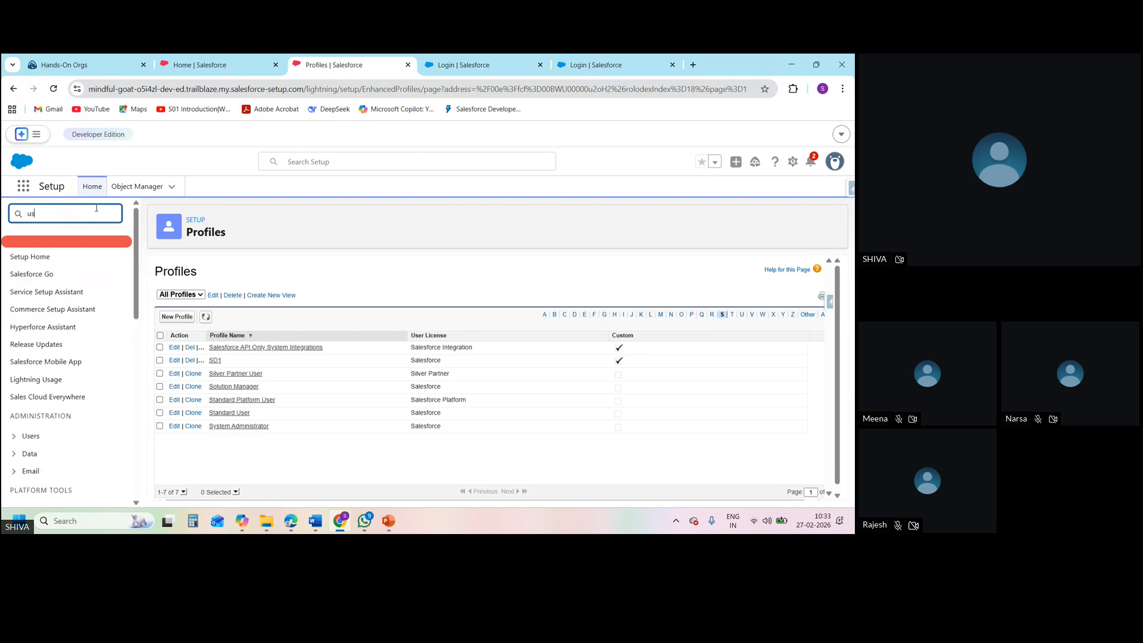
{"action": "type", "text": "er"}
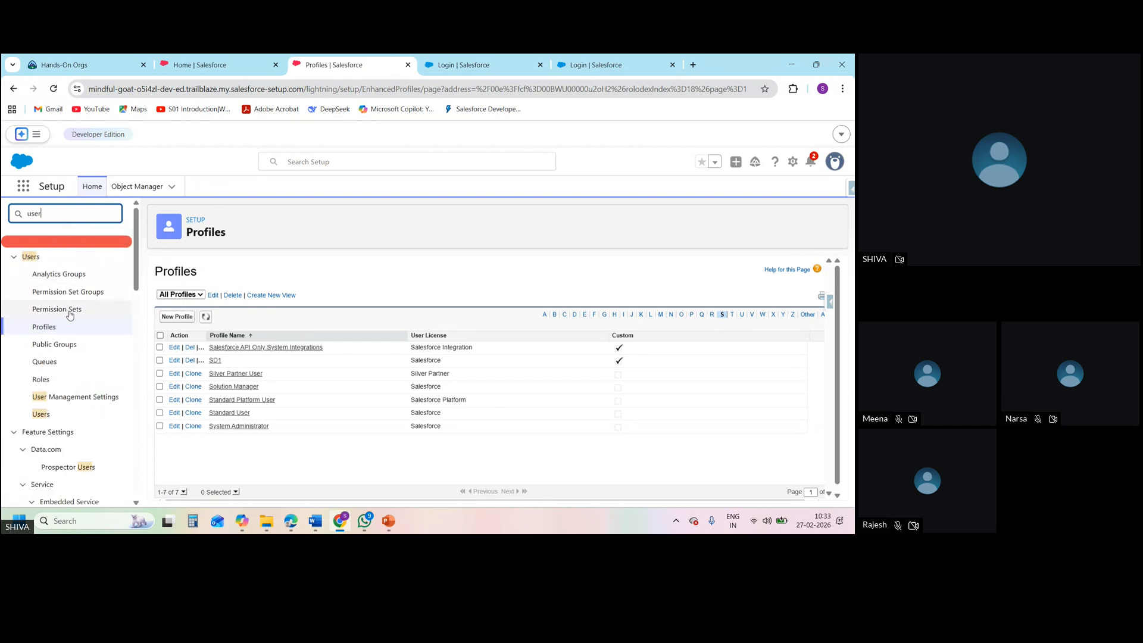
{"action": "left_click", "coordinate": [44, 414]}
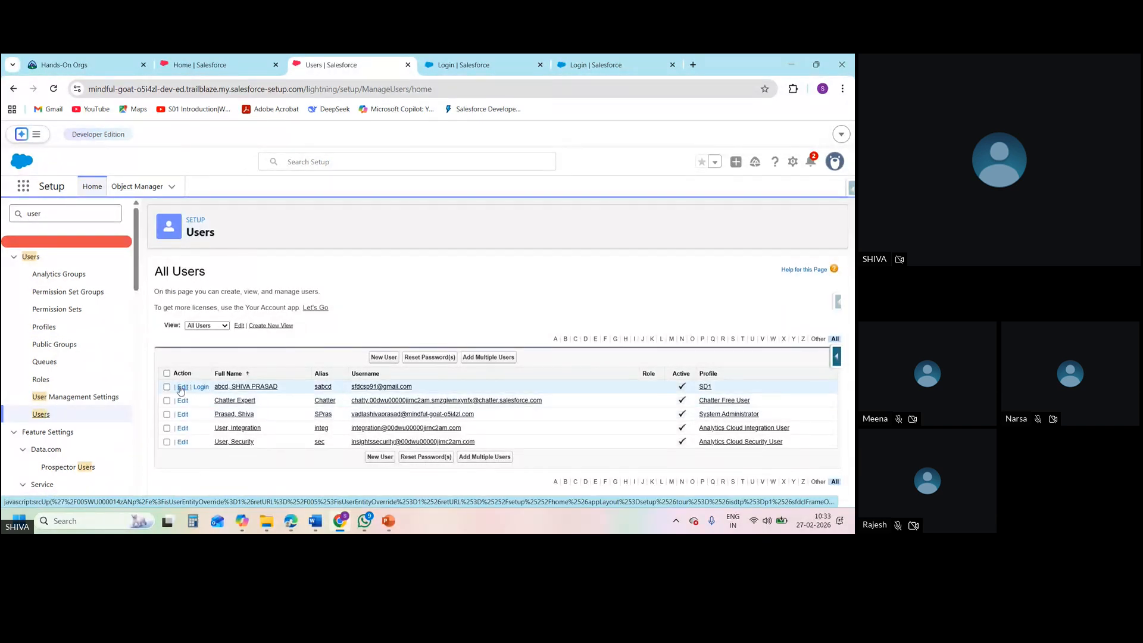
{"action": "left_click", "coordinate": [200, 388]}
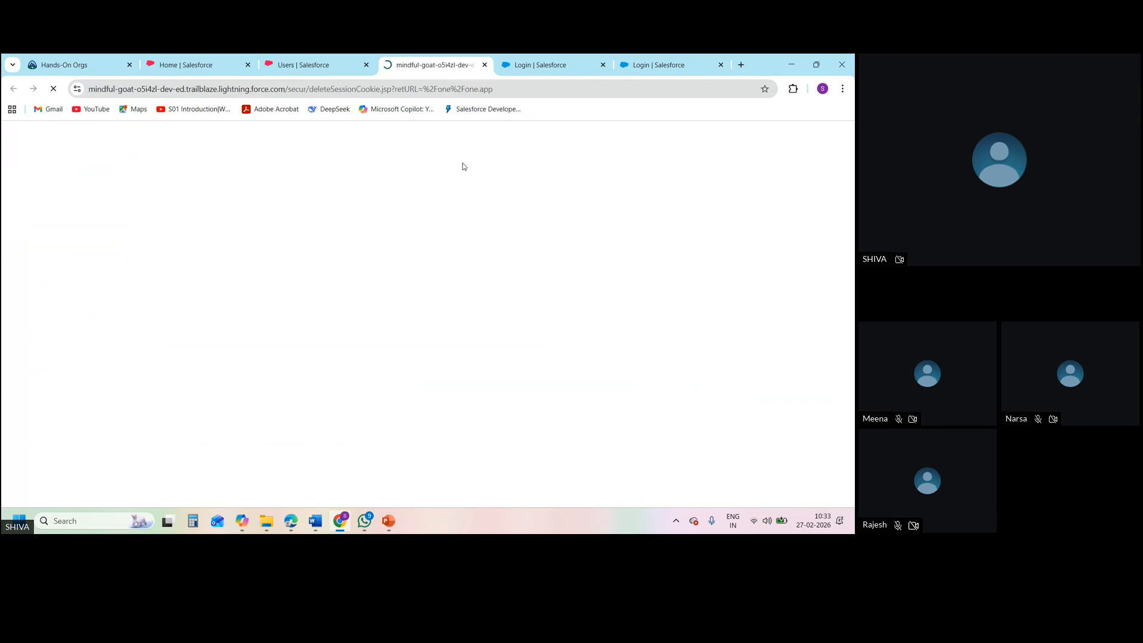
Close the leftover Salesforce login pages and open the Employees object in the new user's session
{"action": "left_click", "coordinate": [603, 65]}
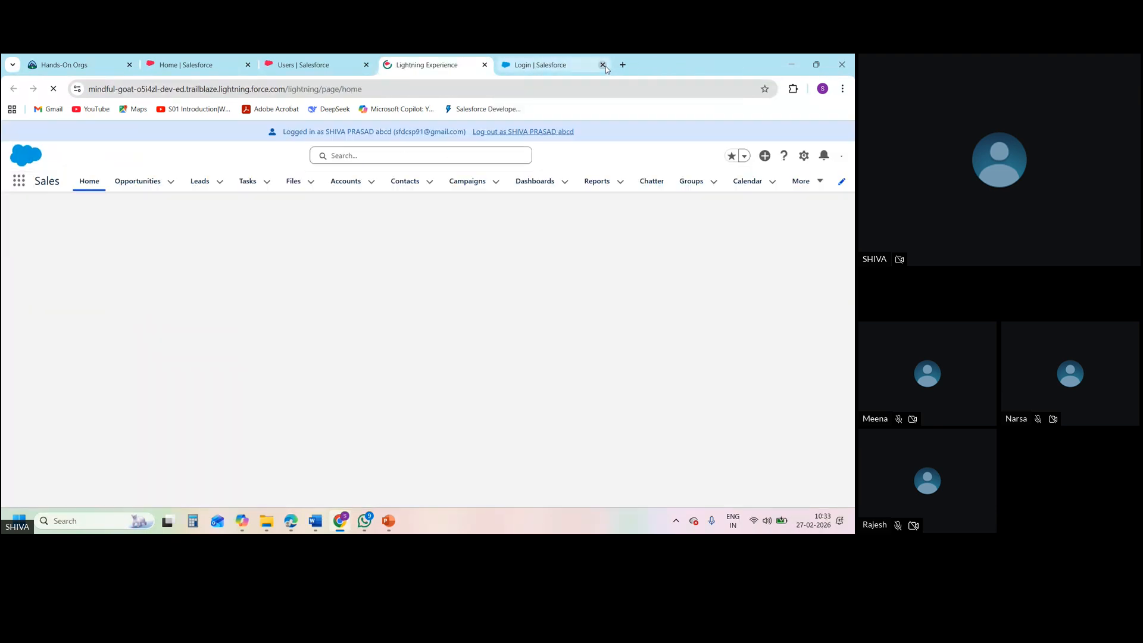
{"action": "left_click", "coordinate": [605, 67]}
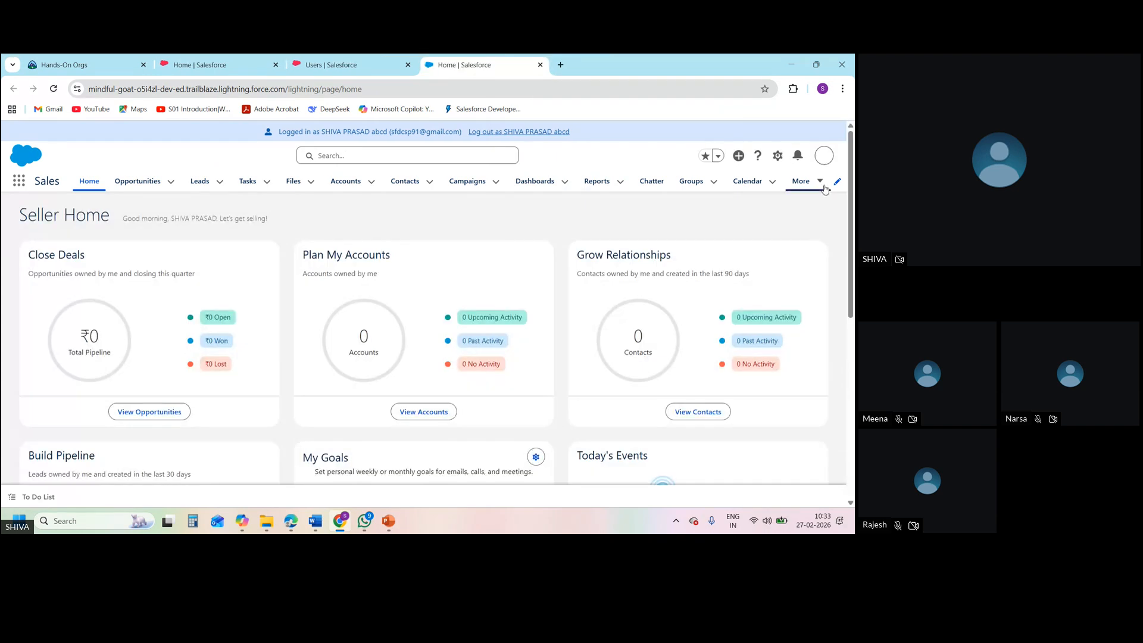
{"action": "left_click", "coordinate": [820, 182]}
{"action": "left_click", "coordinate": [823, 188]}
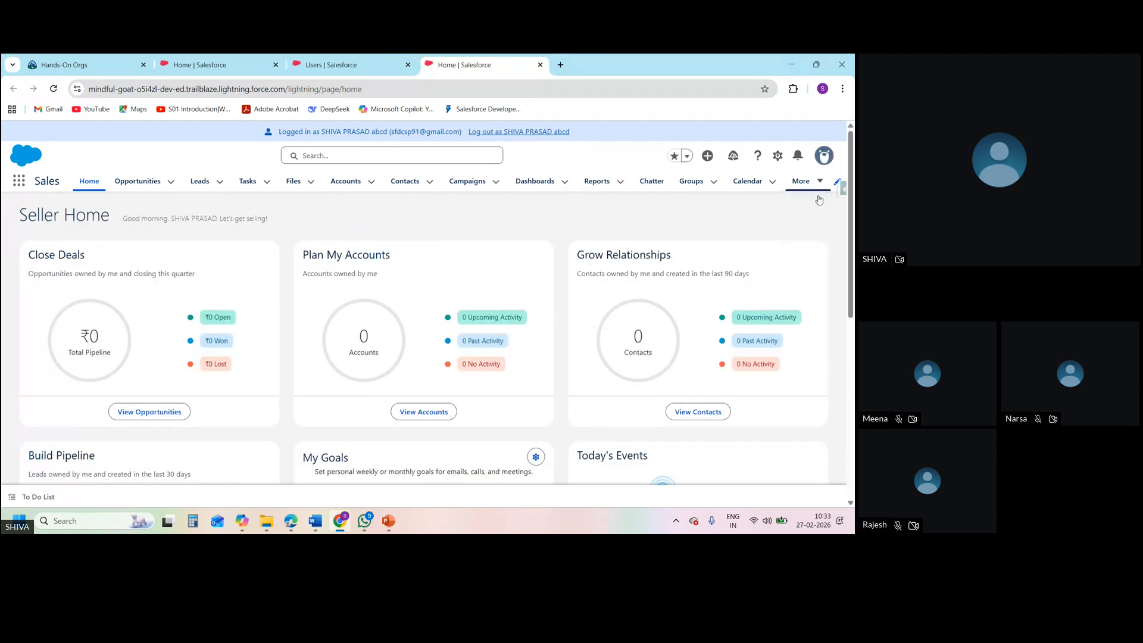
{"action": "left_click", "coordinate": [822, 188]}
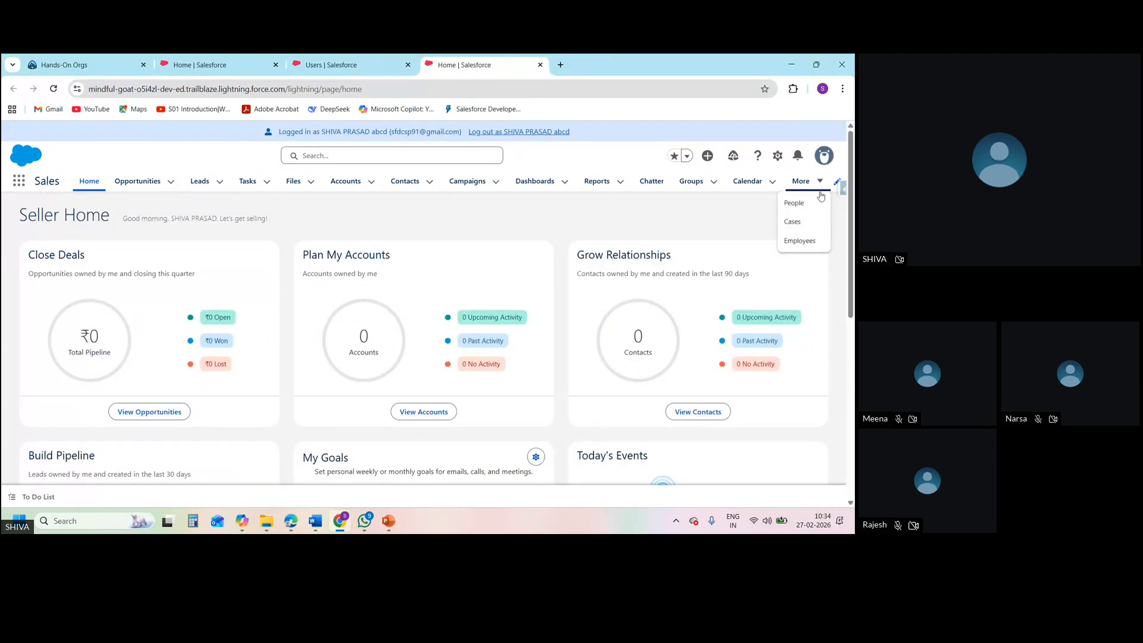
{"action": "left_click", "coordinate": [799, 241]}
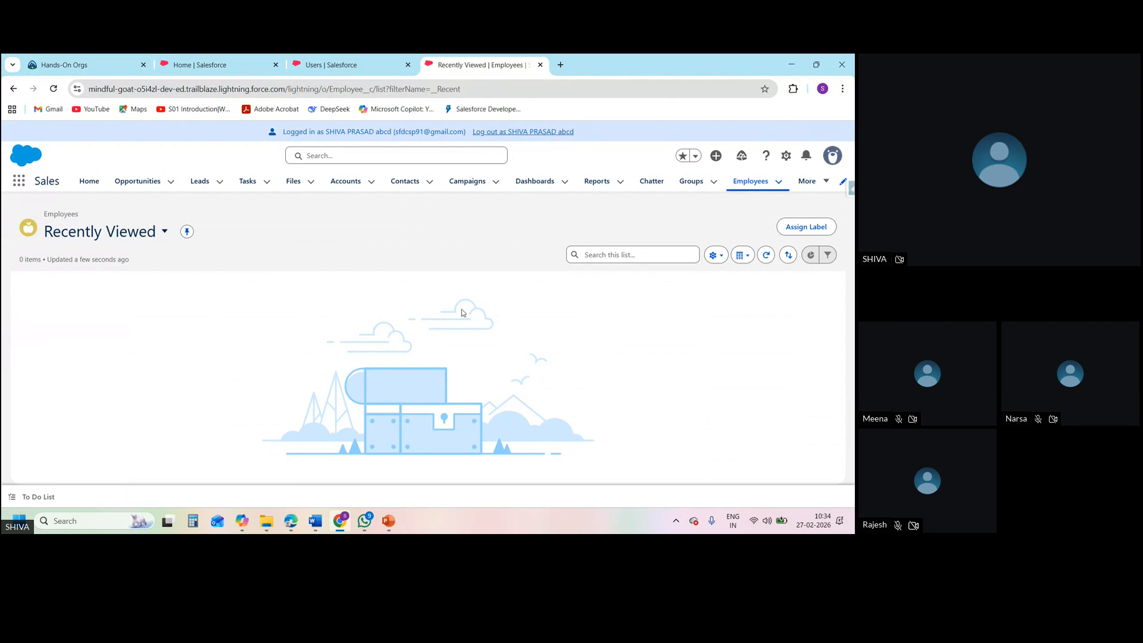
Switch the Employees list to the All view and open the details of record ID-000001
{"action": "left_click", "coordinate": [162, 232]}
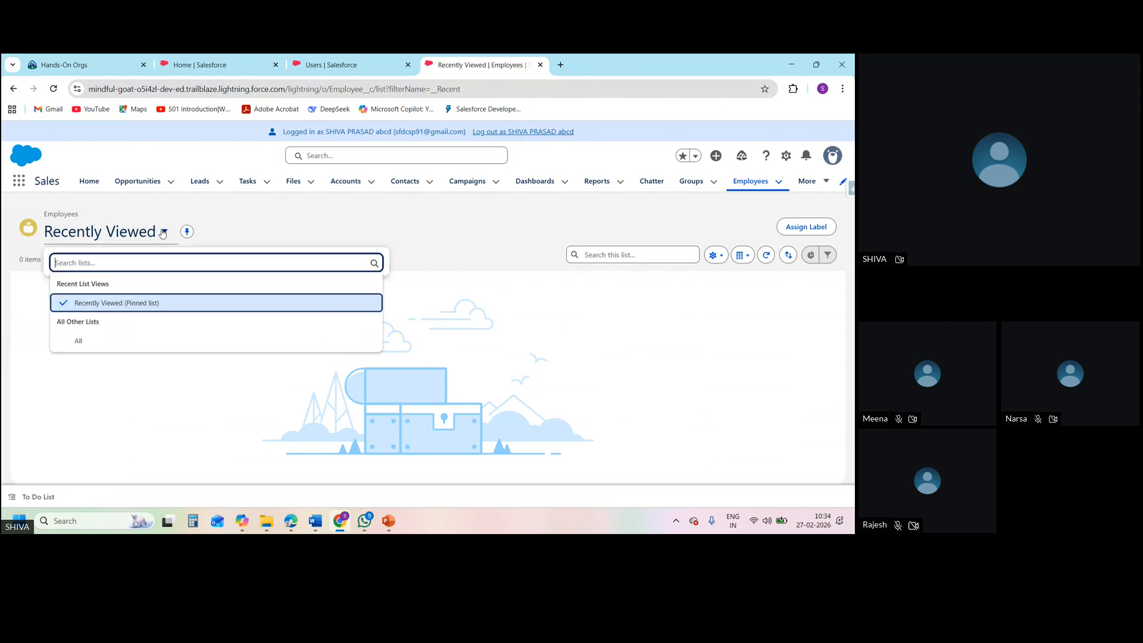
{"action": "left_click", "coordinate": [109, 342]}
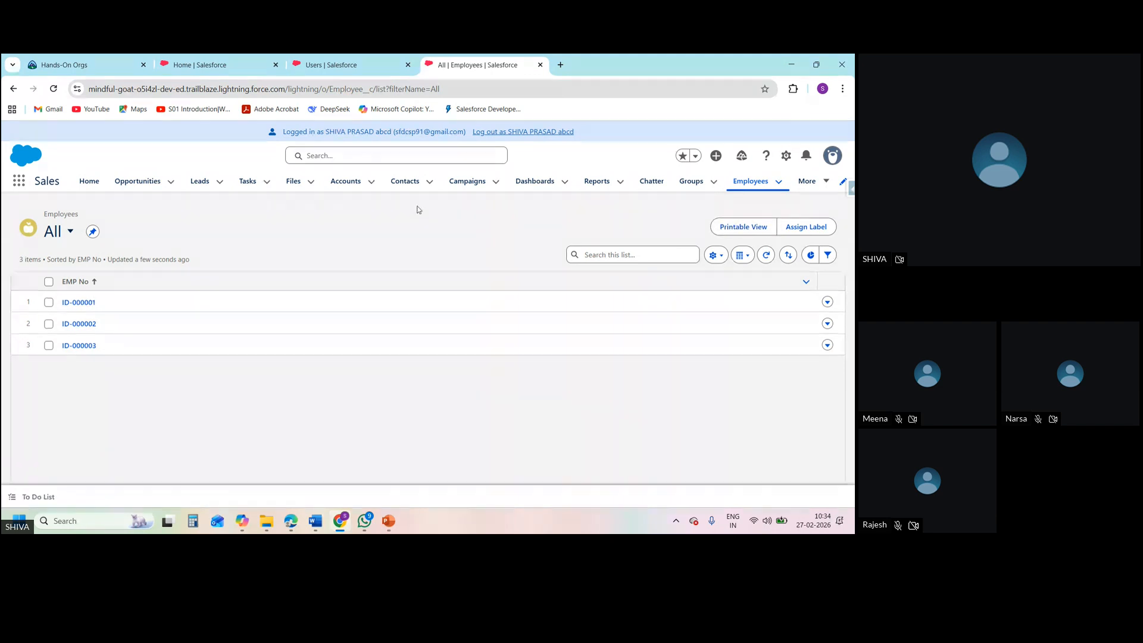
{"action": "left_click", "coordinate": [88, 302]}
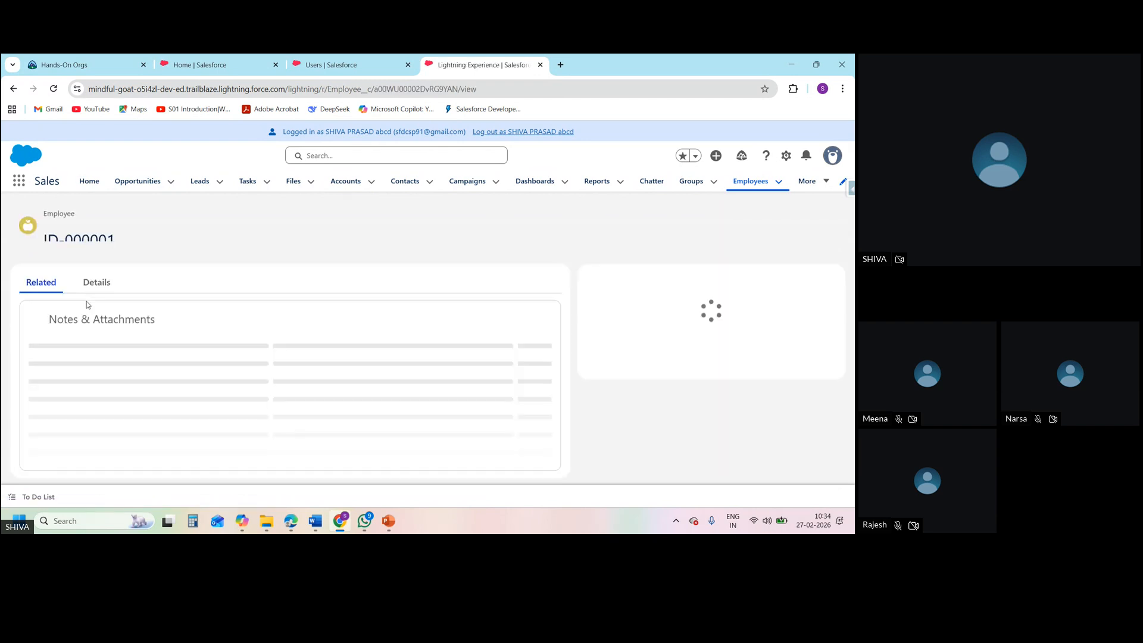
{"action": "left_click", "coordinate": [95, 282]}
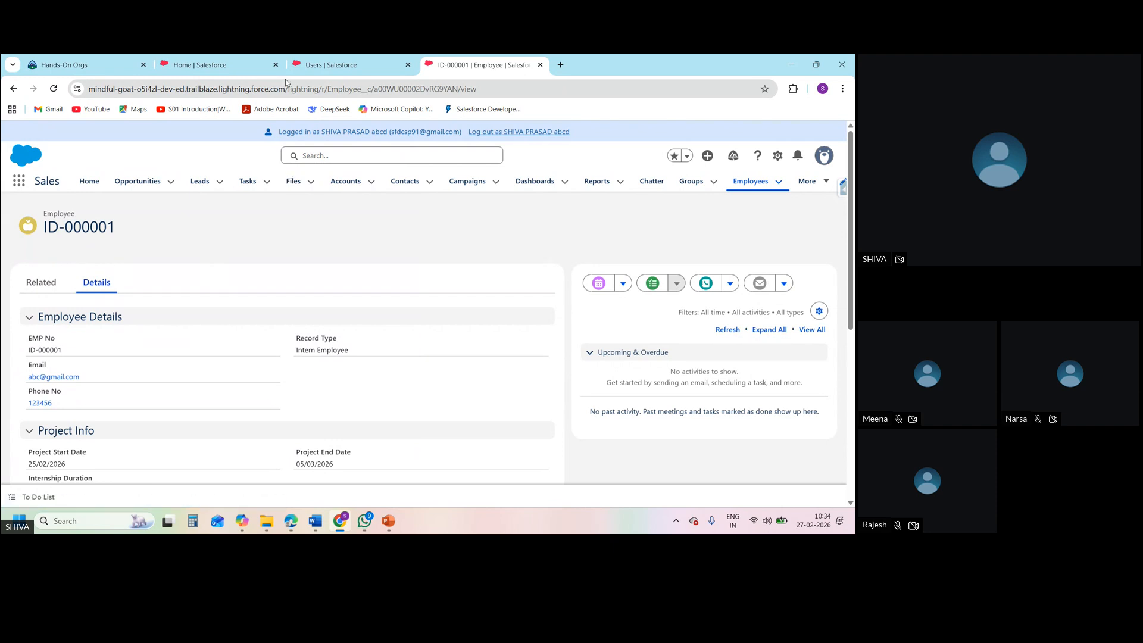
{"action": "left_click", "coordinate": [241, 58]}
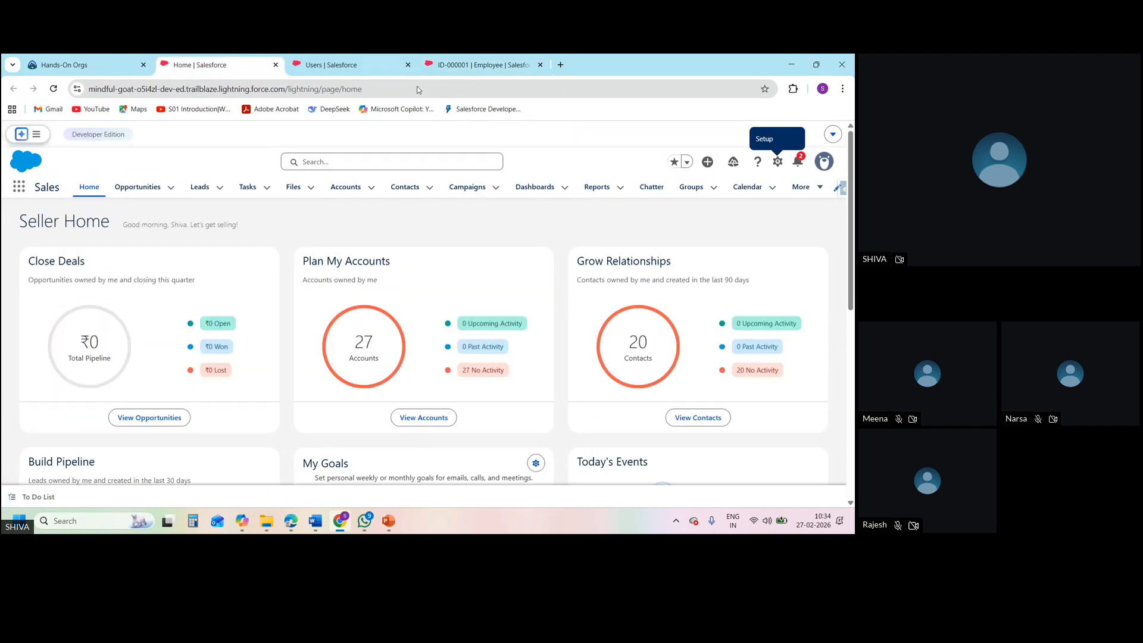
{"action": "left_click", "coordinate": [776, 164]}
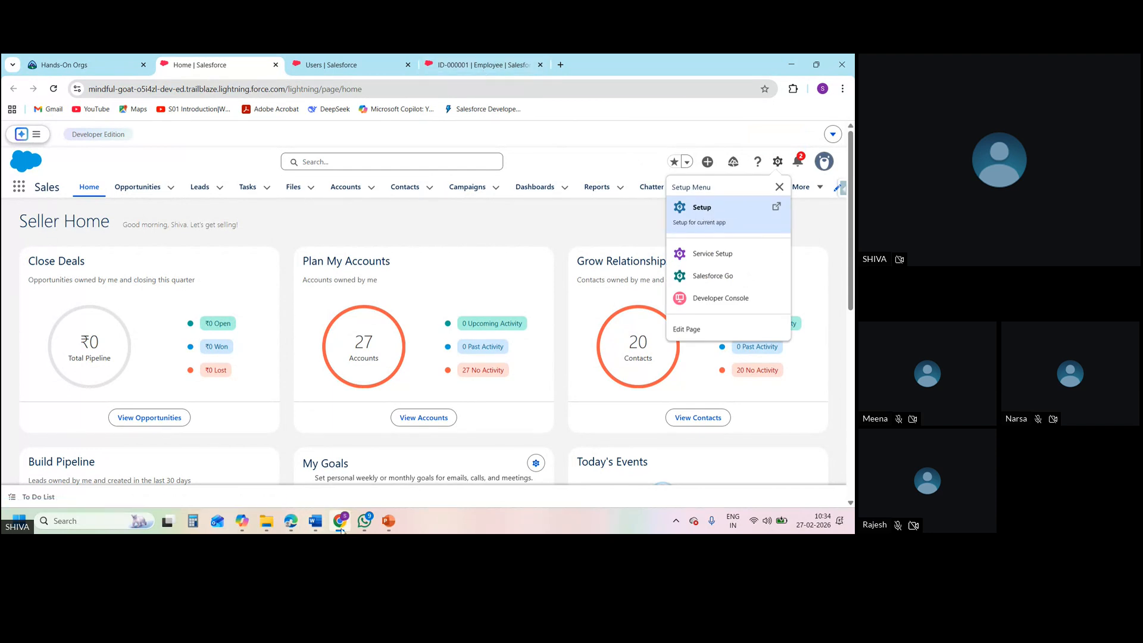
{"action": "left_click", "coordinate": [452, 59]}
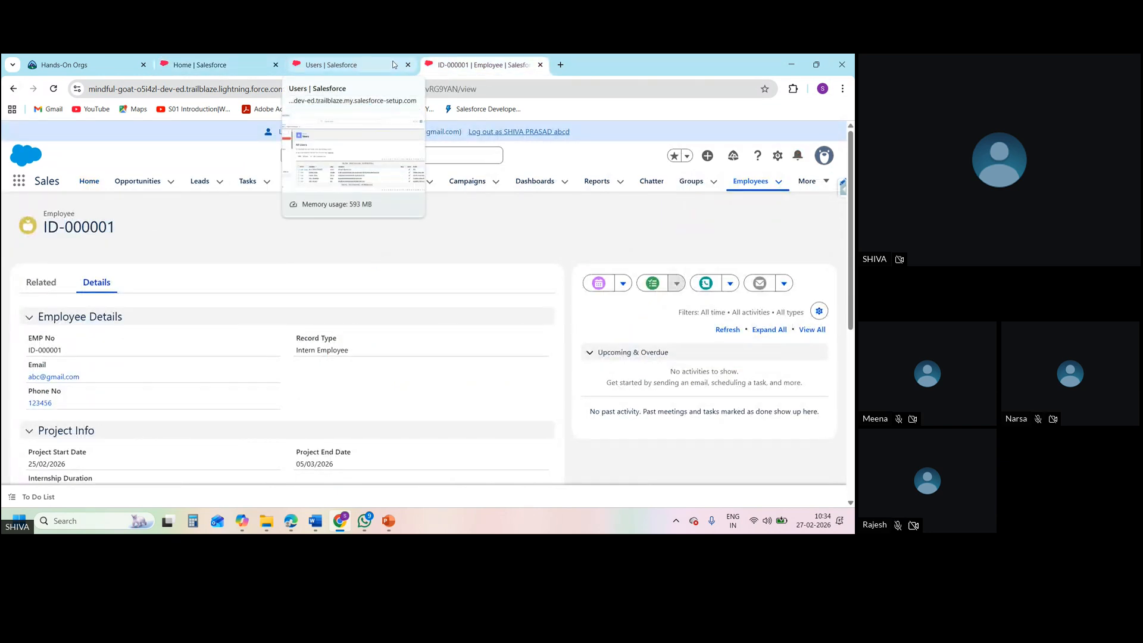
Duplicate the administrator's Users setup page in a new browser tab
{"action": "left_click", "coordinate": [364, 65]}
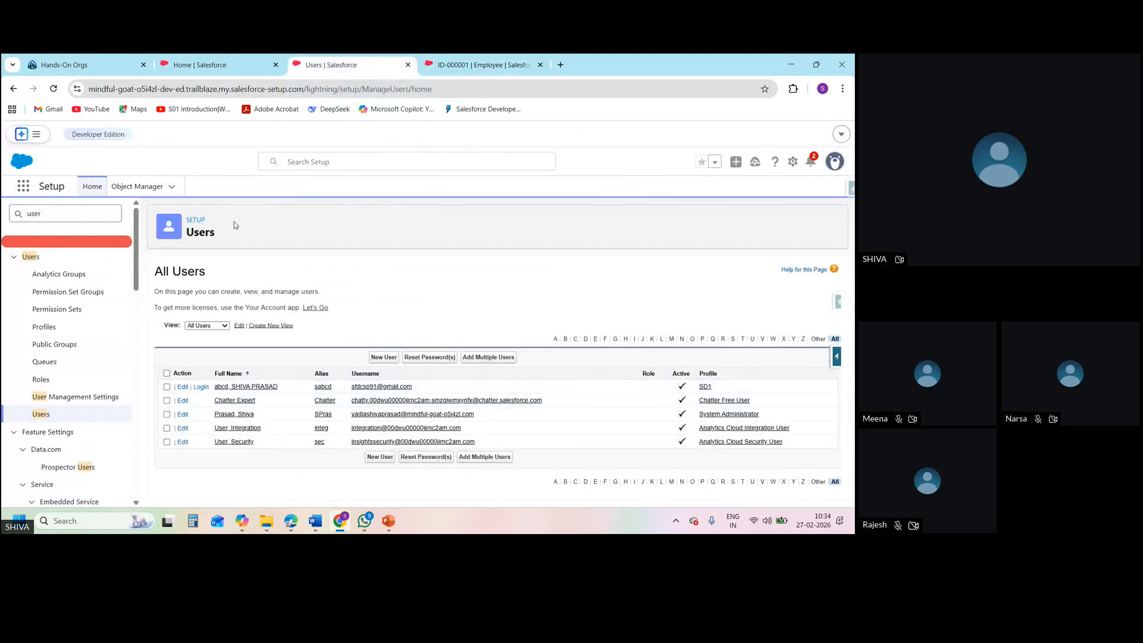
{"action": "right_click", "coordinate": [313, 69]}
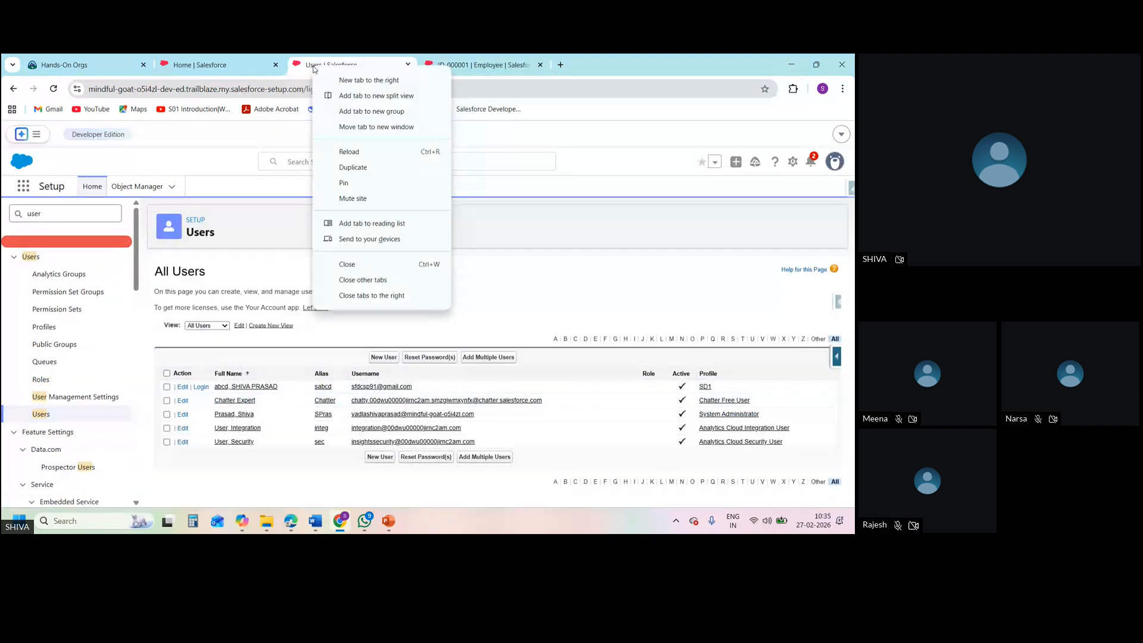
{"action": "left_click", "coordinate": [353, 168]}
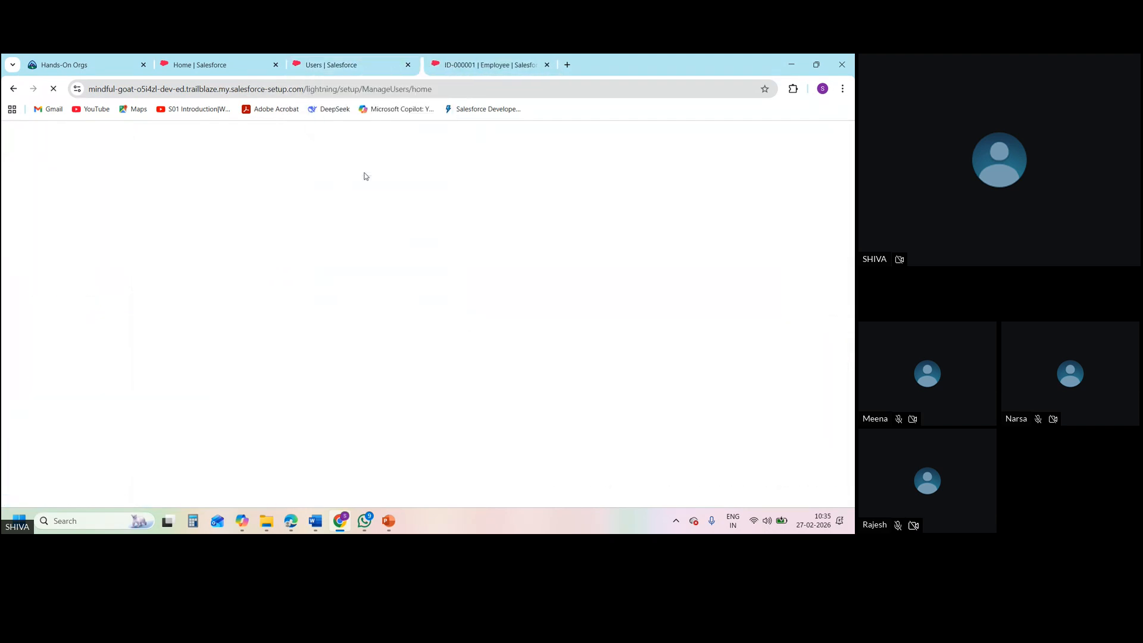
On the original Users setup page, search Setup for "profiles" and open the SD1 profile from the profiles starting with S
{"action": "left_click", "coordinate": [335, 63]}
{"action": "left_click", "coordinate": [92, 217]}
{"action": "key", "text": "BackSpace"}
{"action": "key", "text": "BackSpace"}
{"action": "key", "text": "BackSpace"}
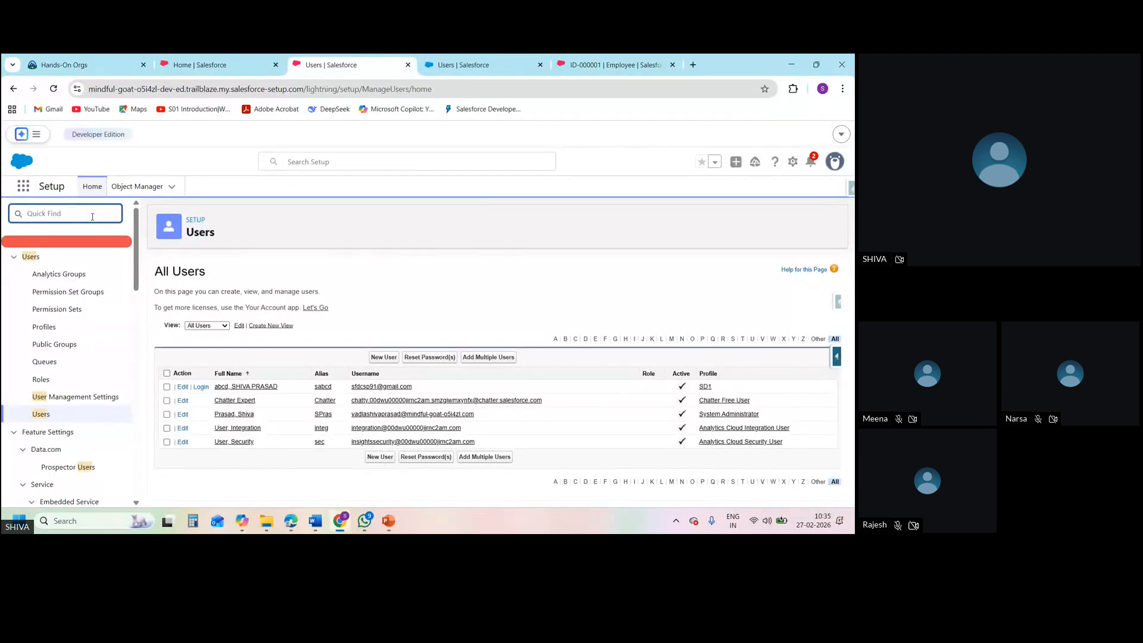
{"action": "type", "text": "pr"}
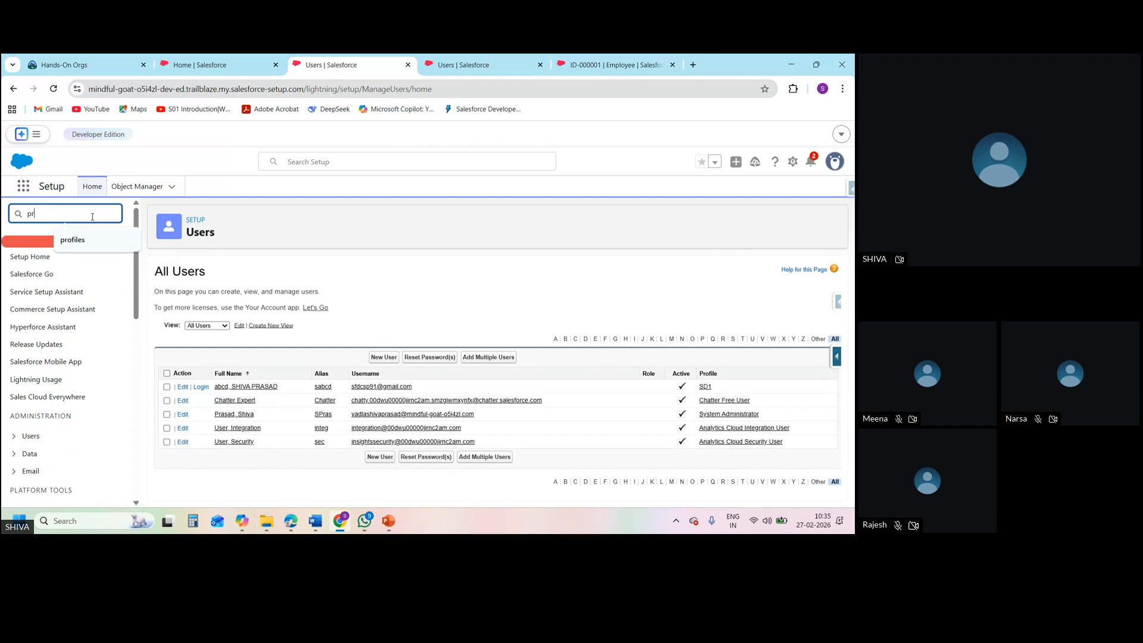
{"action": "left_click", "coordinate": [92, 240]}
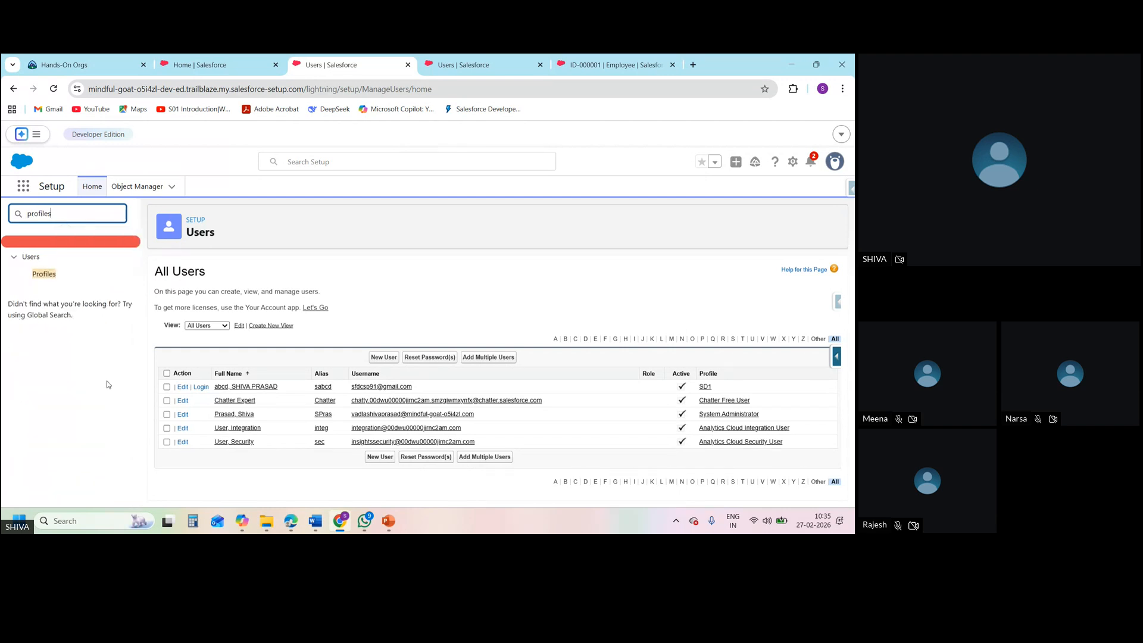
{"action": "left_click", "coordinate": [53, 275]}
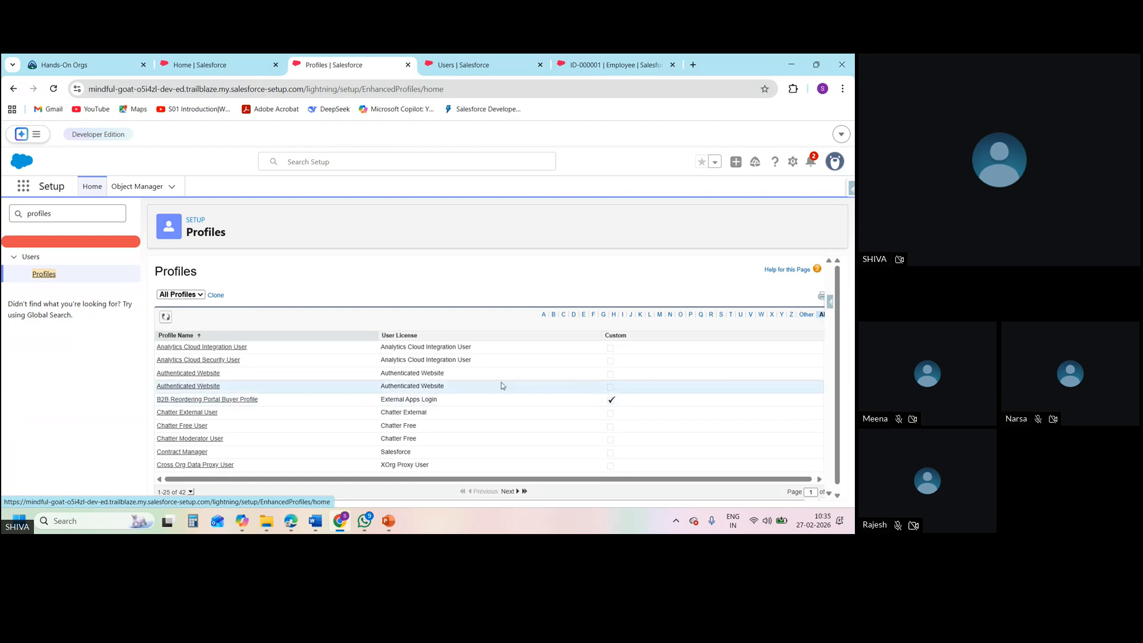
{"action": "left_click", "coordinate": [721, 316]}
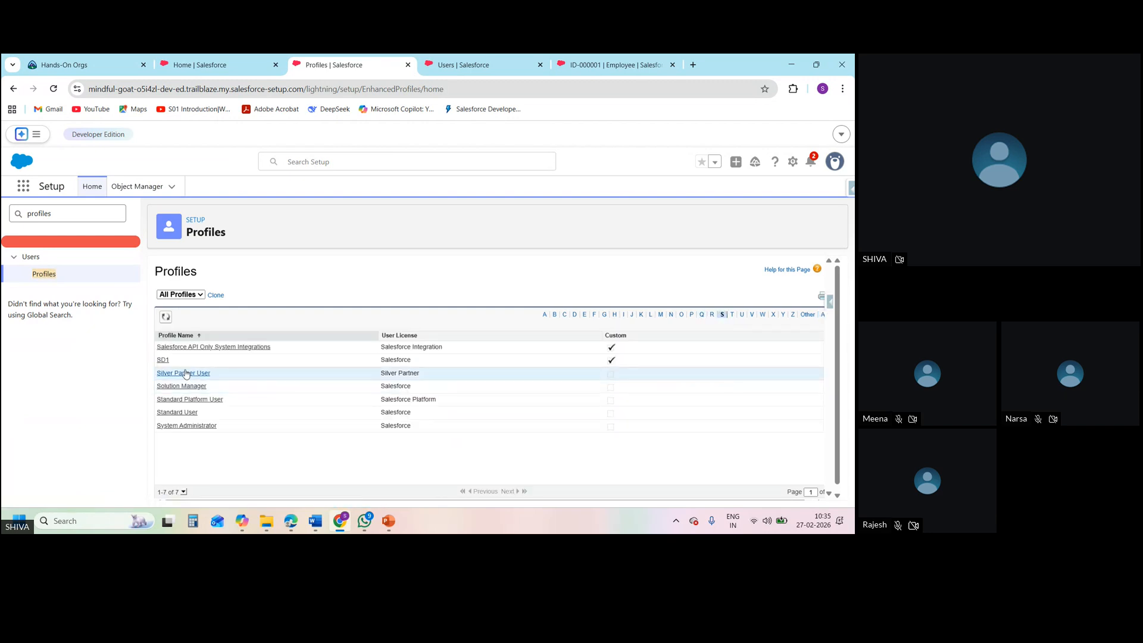
{"action": "left_click", "coordinate": [165, 360]}
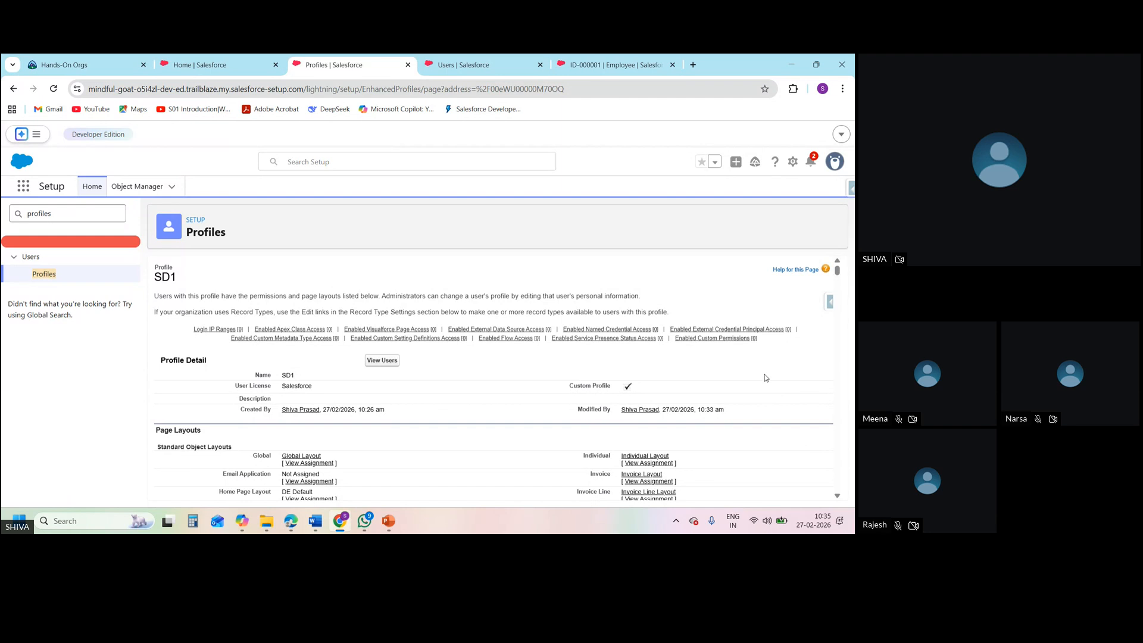
Search the SD1 profile page for "object" to examine its object permissions, and return to the profile details
{"action": "key", "text": "ctrl+f"}
{"action": "type", "text": "obje"}
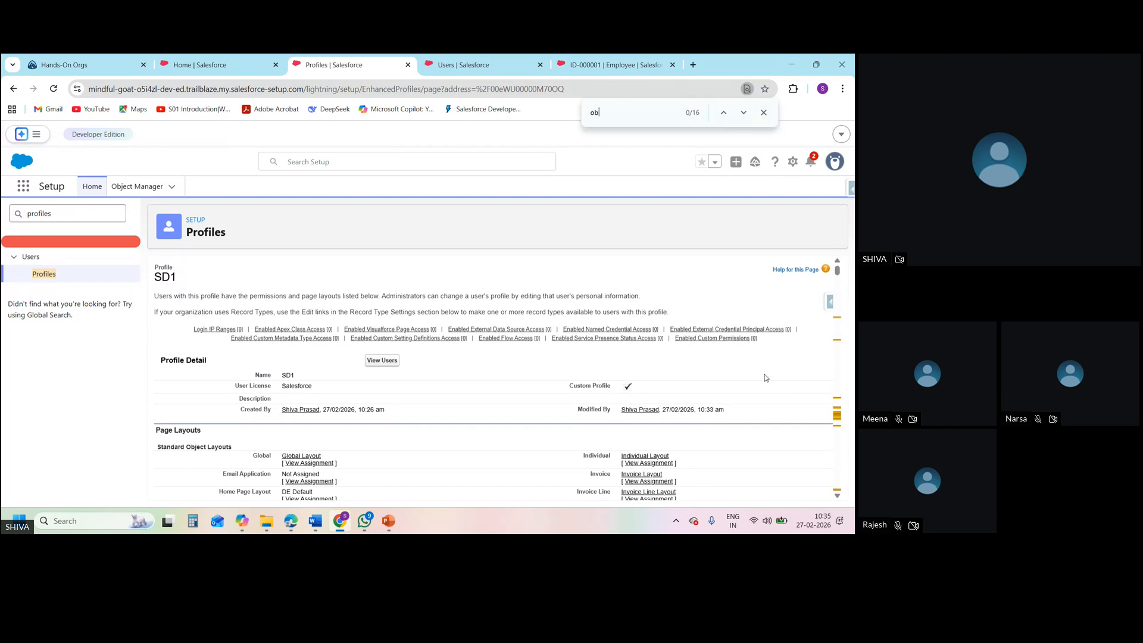
{"action": "key", "text": "Return"}
{"action": "key", "text": "Return"}
{"action": "key", "text": "Return"}
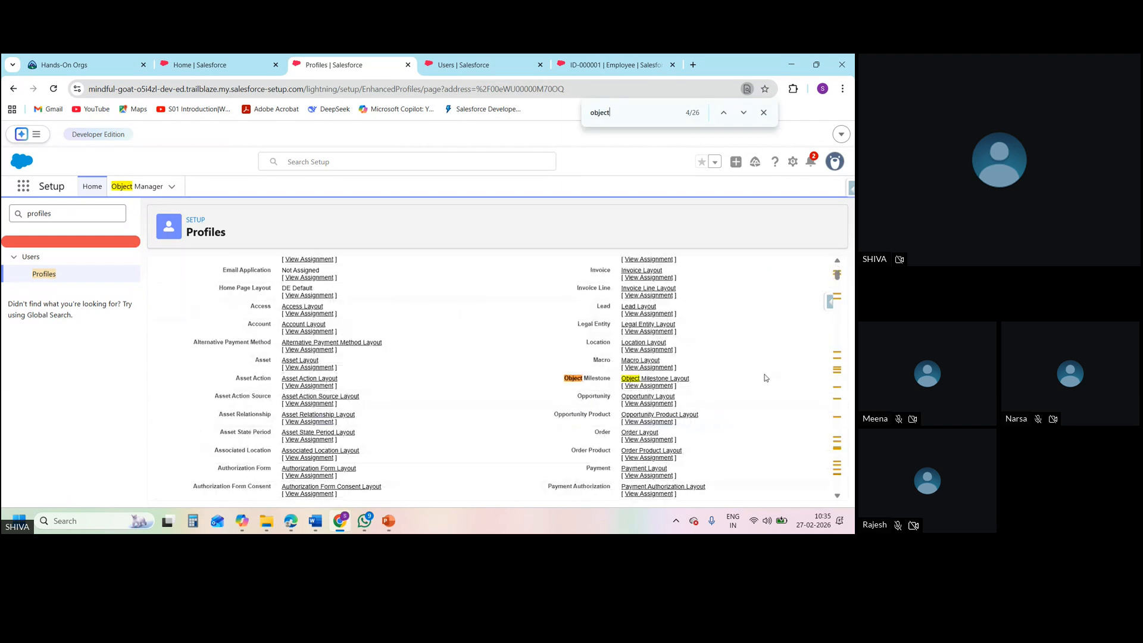
{"action": "key", "text": "Return"}
{"action": "key", "text": "Return"}
{"action": "key", "text": "Return"}
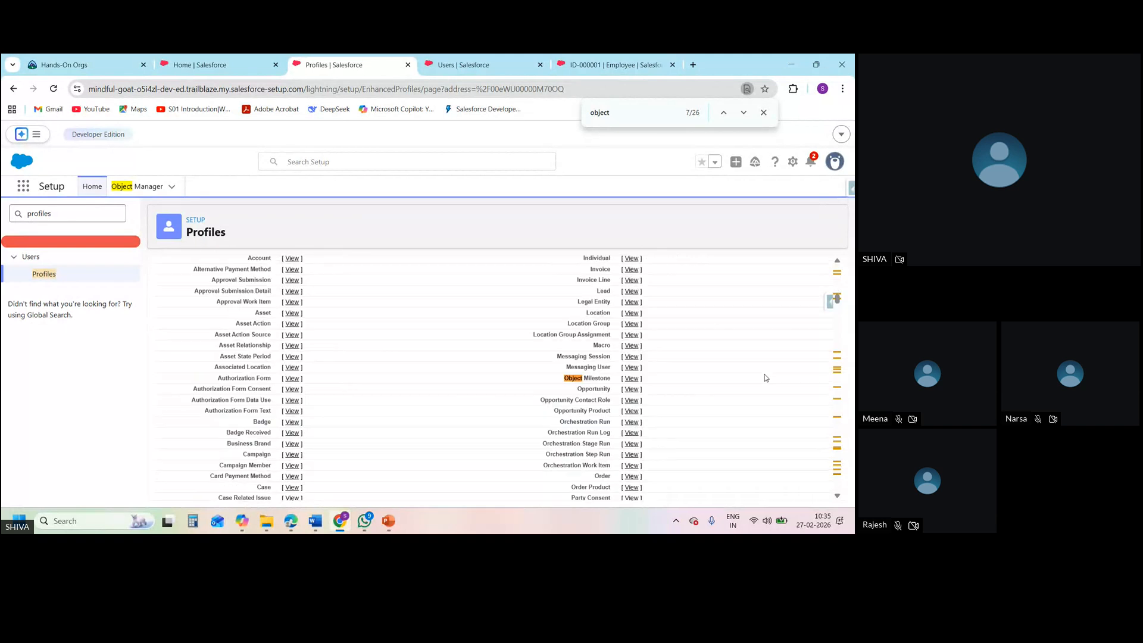
{"action": "key", "text": "Return"}
{"action": "key", "text": "Return"}
{"action": "key", "text": "Return"}
{"action": "key", "text": "Return"}
{"action": "key", "text": "Return"}
{"action": "key", "text": "Return"}
{"action": "key", "text": "Return"}
{"action": "key", "text": "Return"}
{"action": "key", "text": "Return"}
{"action": "key", "text": "Return"}
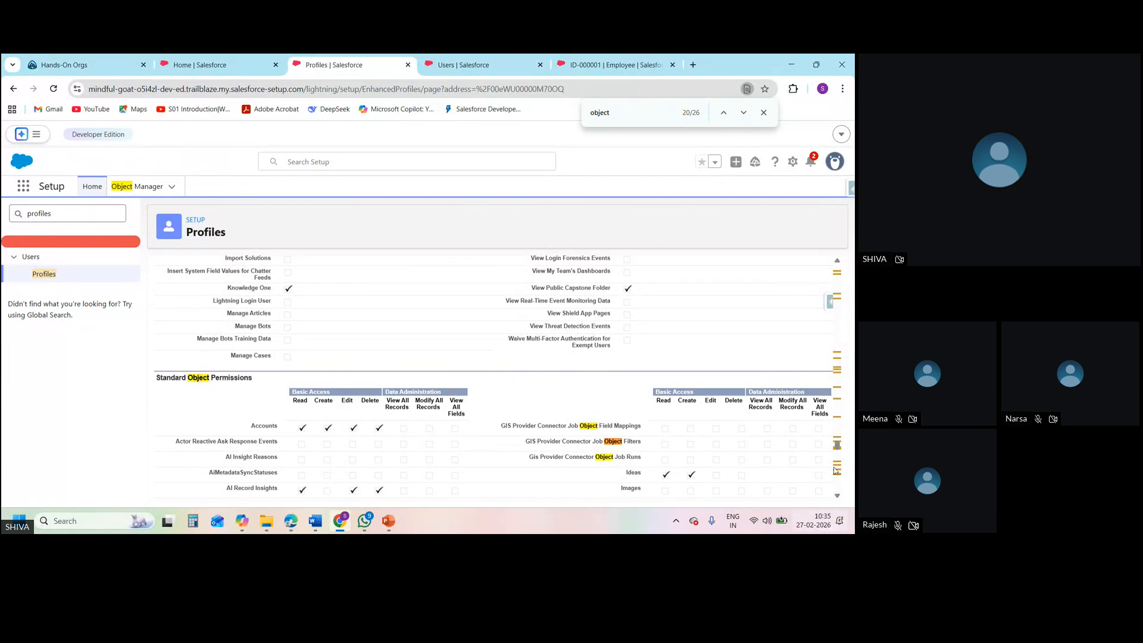
{"action": "left_click_drag", "start_coordinate": [837, 443], "coordinate": [835, 265]}
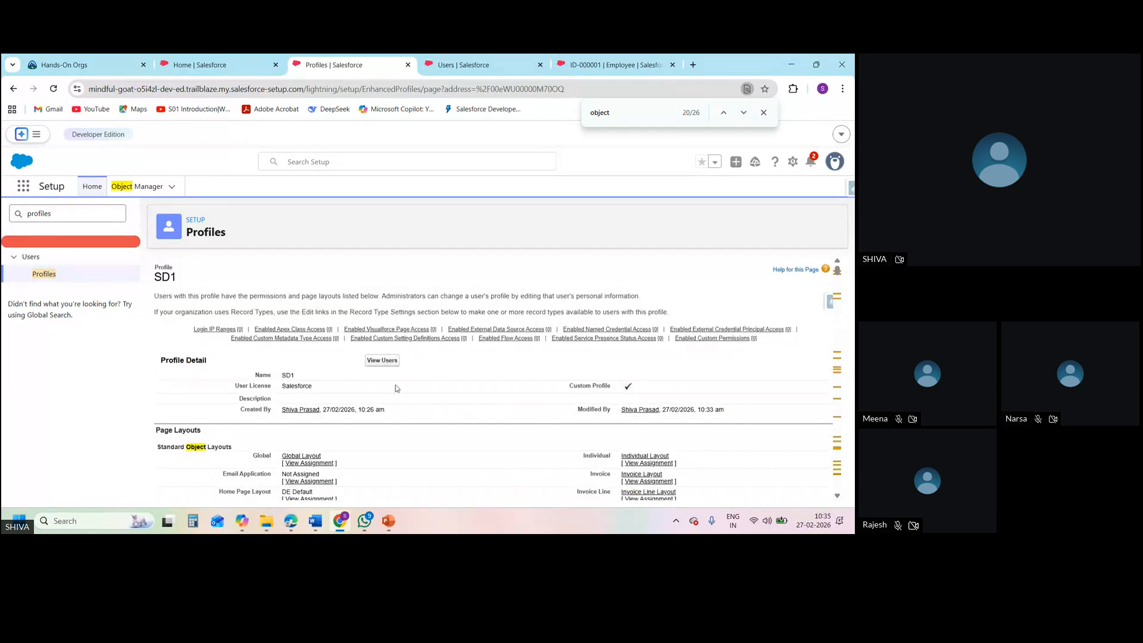
Log out of the new user's session on the employee record page and relaunch ORG A from Hands-On Orgs
{"action": "left_click", "coordinate": [597, 65]}
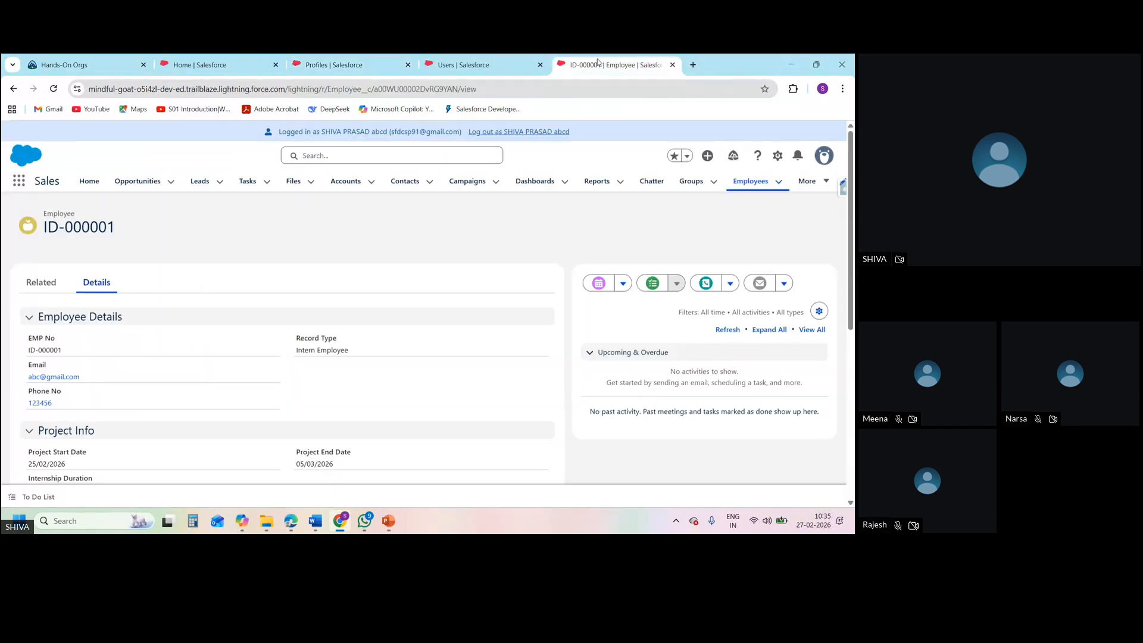
{"action": "left_click", "coordinate": [526, 132]}
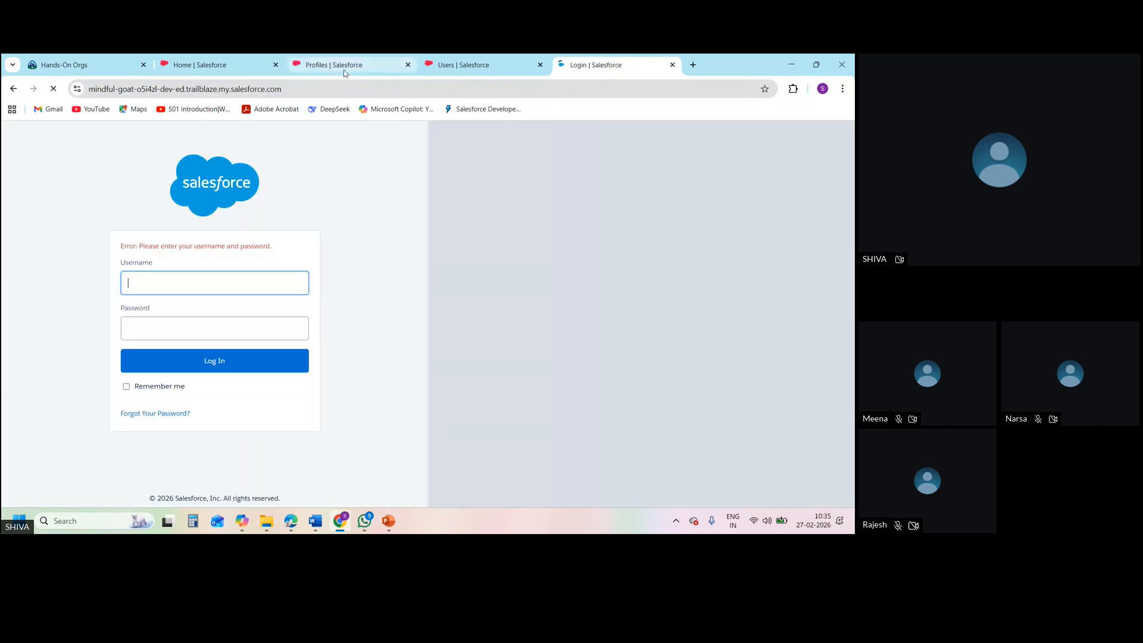
{"action": "left_click", "coordinate": [90, 64]}
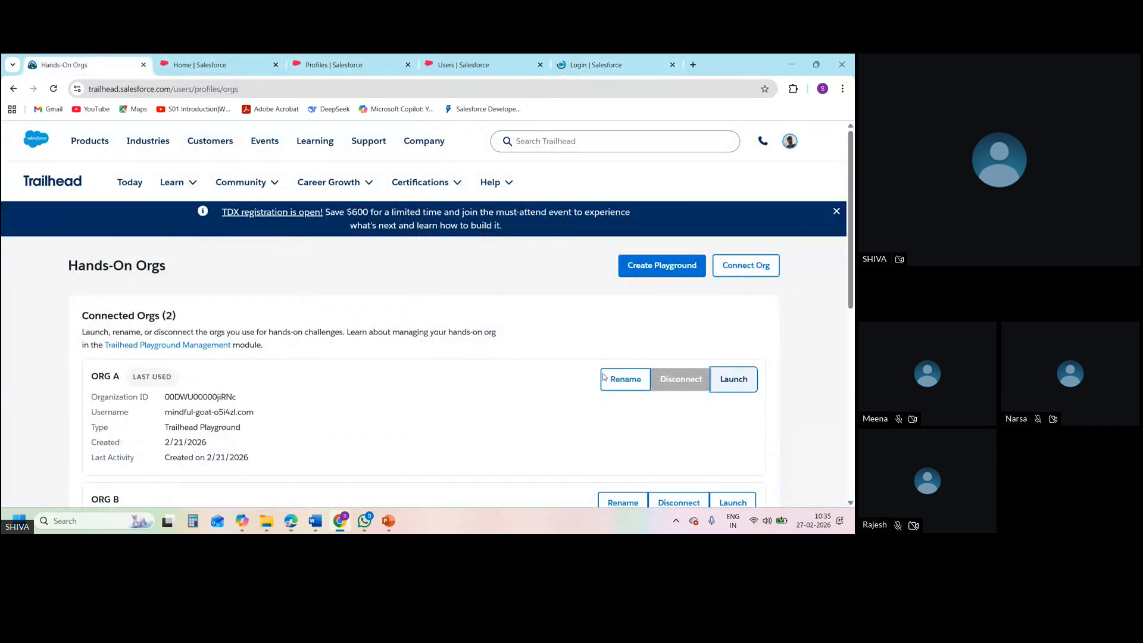
{"action": "left_click", "coordinate": [734, 379]}
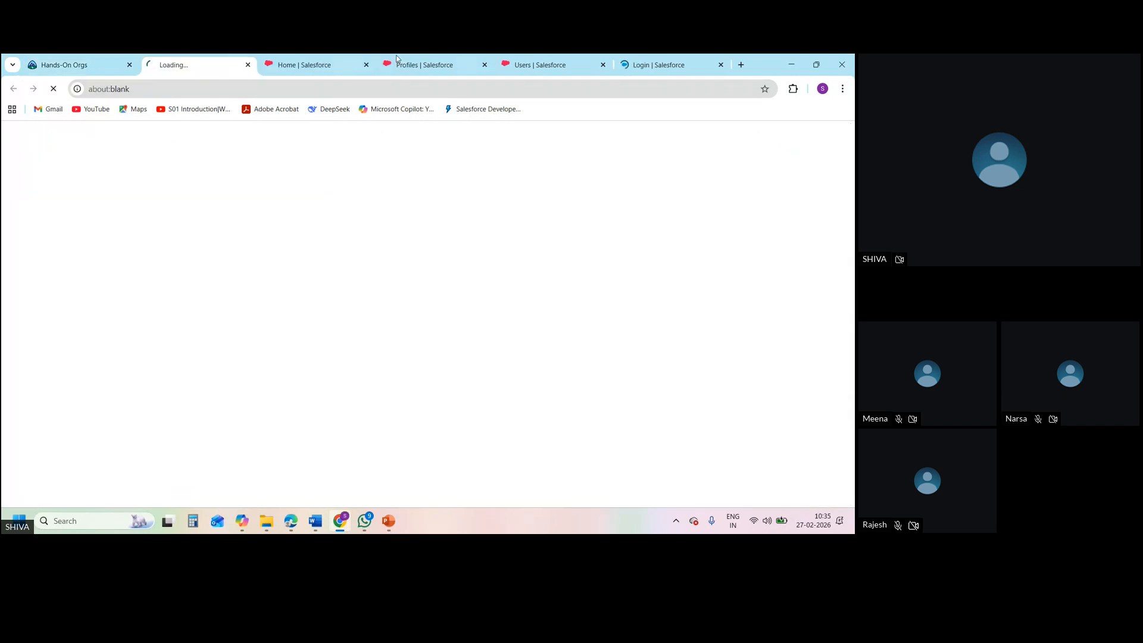
Check the open SD1 profile page and reload the newly launched org's home page
{"action": "left_click", "coordinate": [418, 59]}
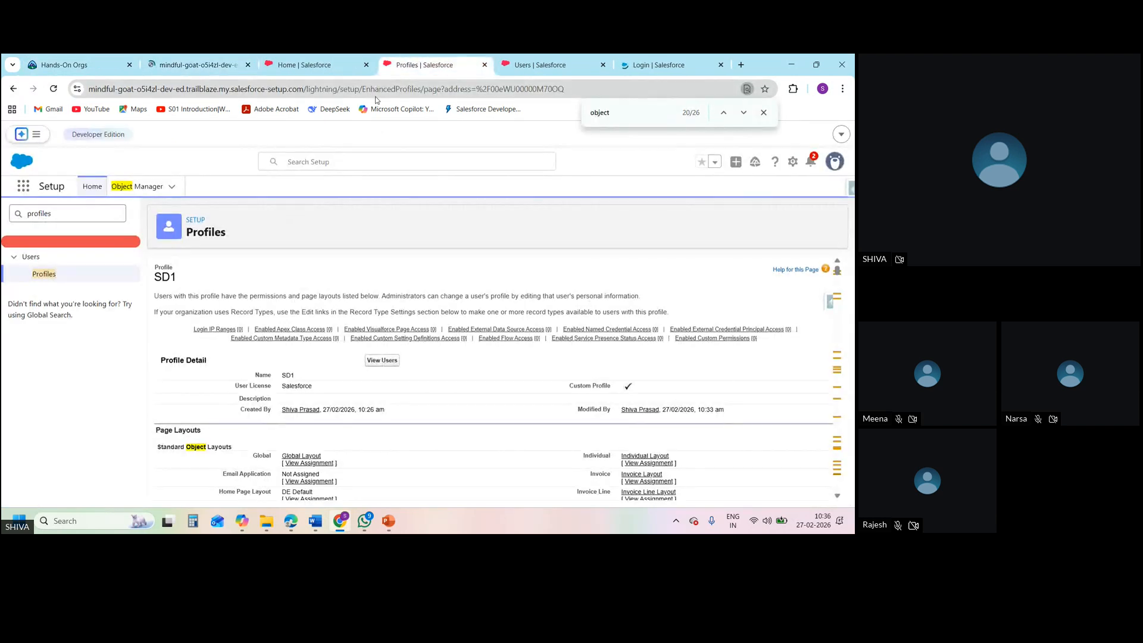
{"action": "left_click", "coordinate": [579, 90]}
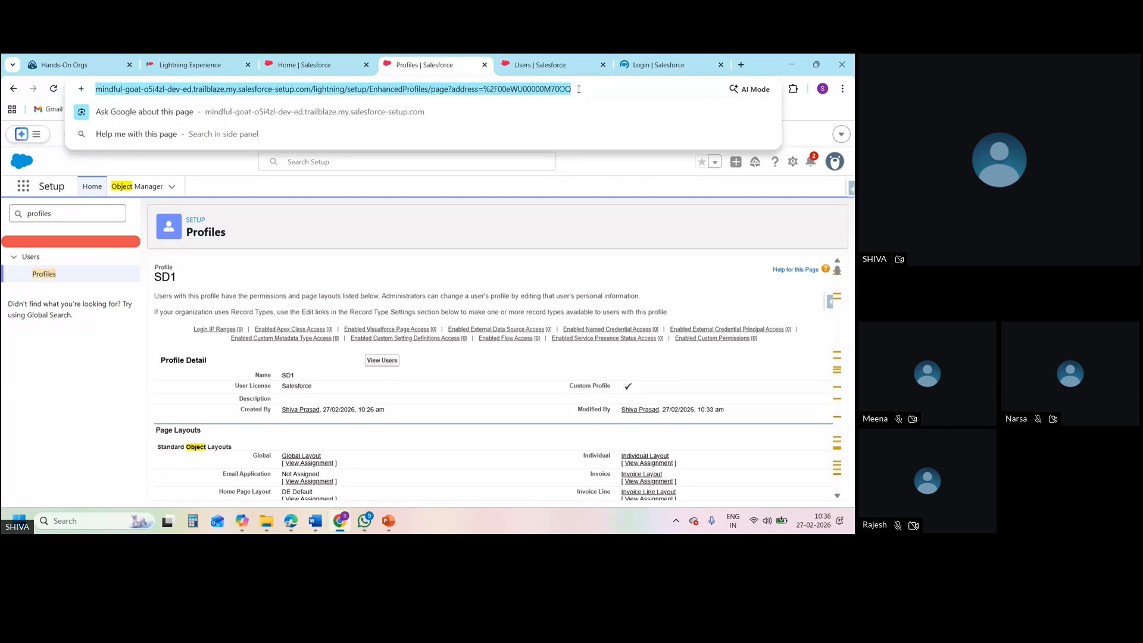
{"action": "left_click", "coordinate": [213, 60]}
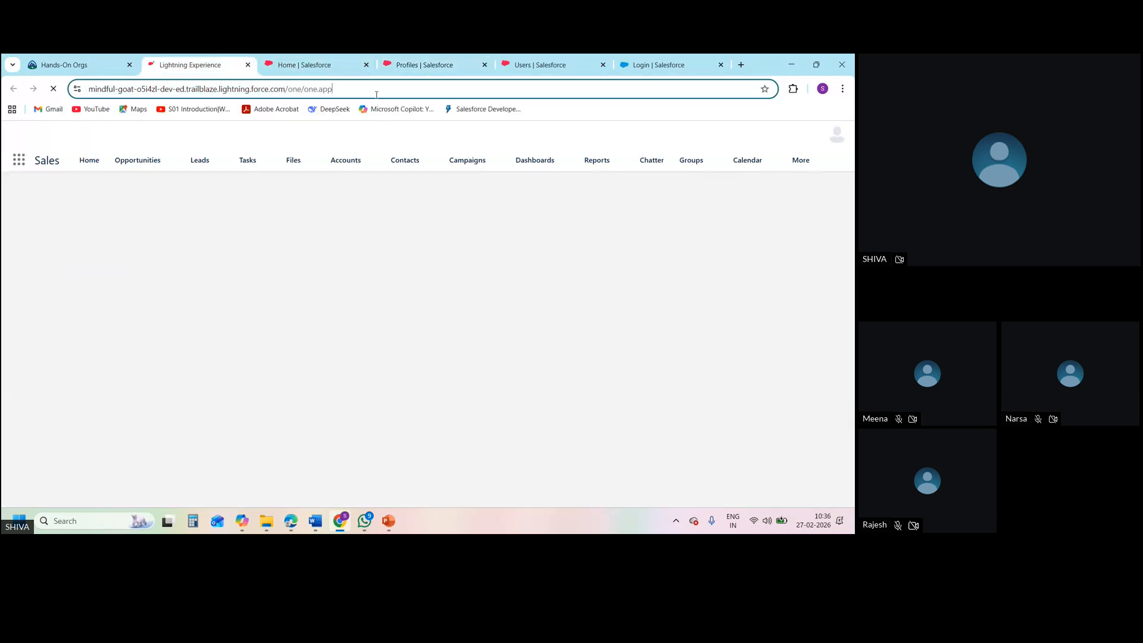
{"action": "left_click", "coordinate": [376, 94]}
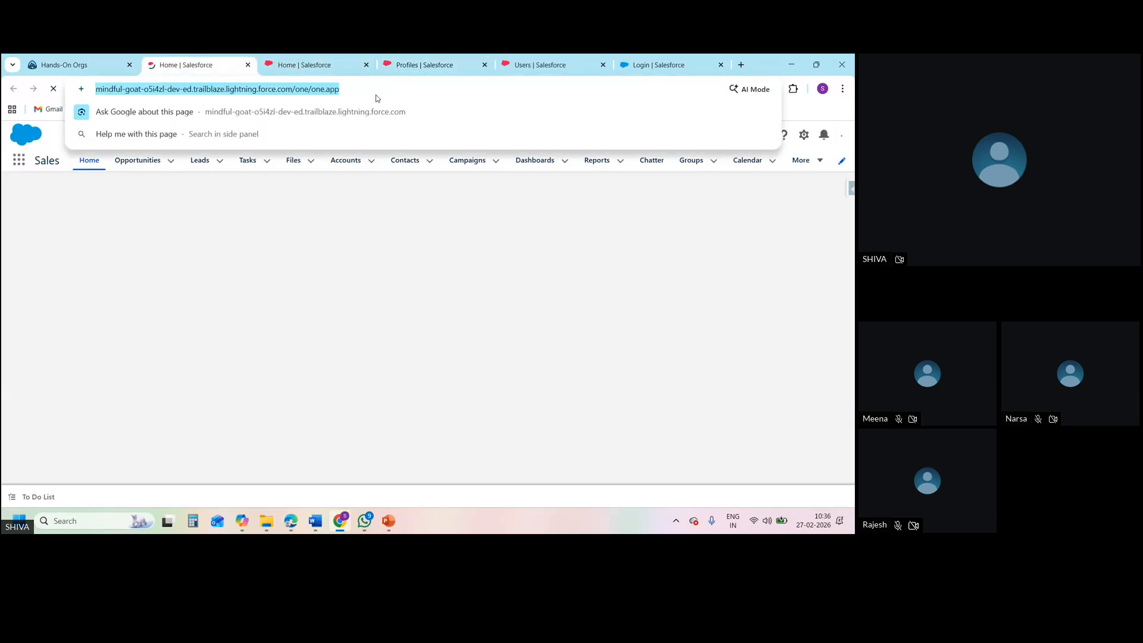
{"action": "key", "text": "Return"}
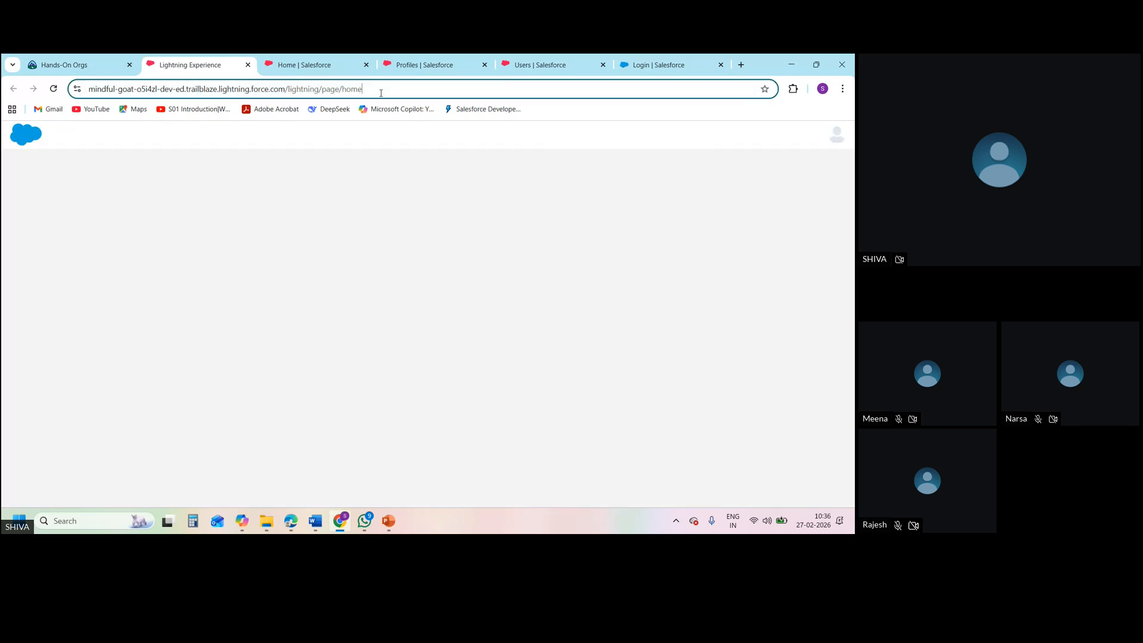
Load the SD1 profile's detail page address in the newly launched org's page
{"action": "left_click", "coordinate": [379, 95]}
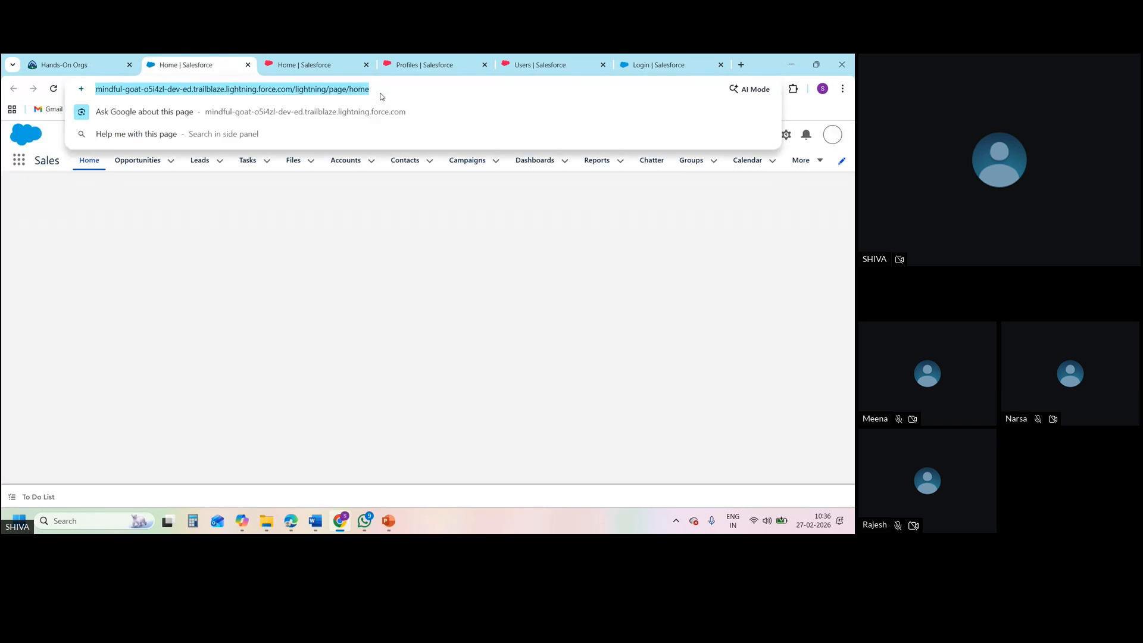
{"action": "type", "text": "https://meet.zoho.in/bqgp-ina-fje"}
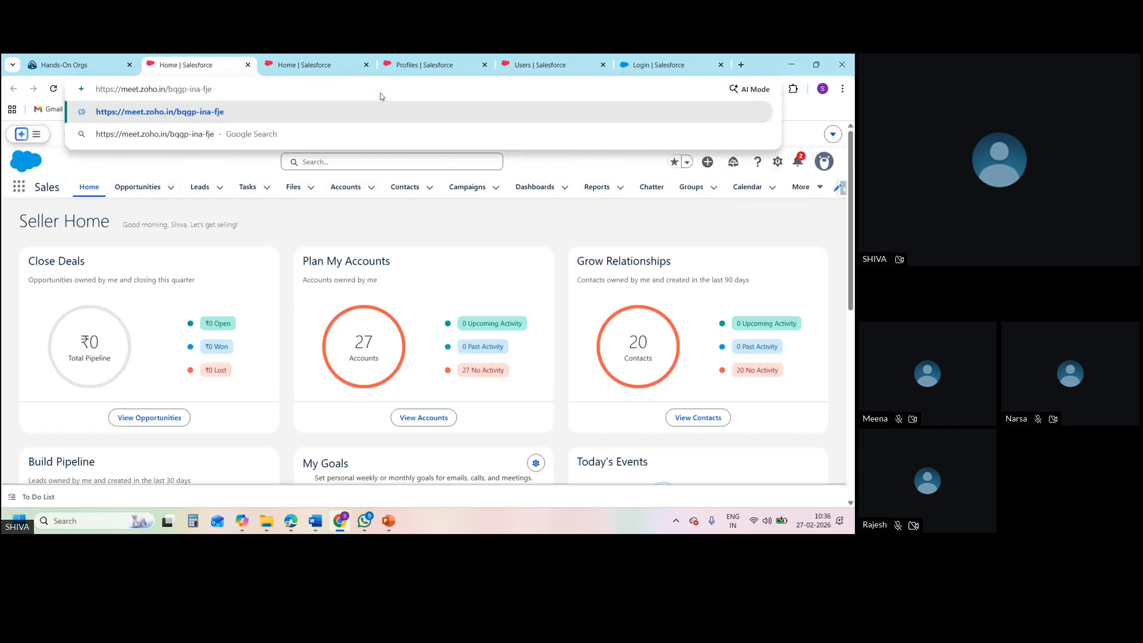
{"action": "left_click", "coordinate": [438, 63]}
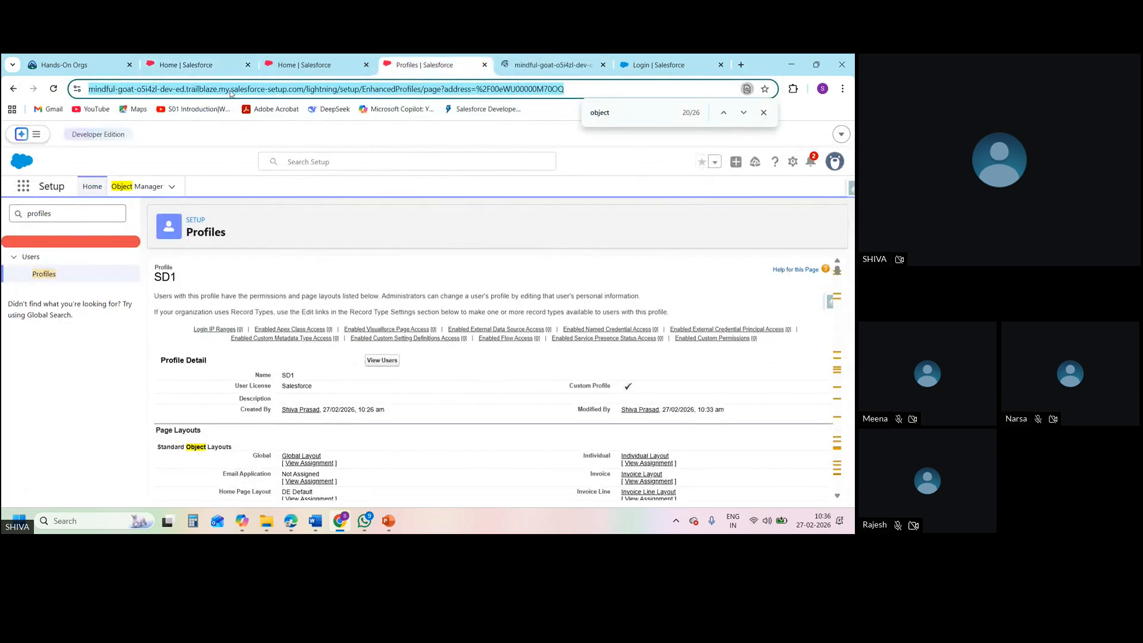
{"action": "left_click", "coordinate": [190, 72]}
{"action": "key", "text": "ctrl+a"}
{"action": "type", "text": "mindful-goat-o5i4zl-dev-ed.trailblaze.my.salesforce-setup.com/lightning/setup/EnhancedProfiles/page?address=%2F00eWU00000M70OQ"}
{"action": "key", "text": "Return"}
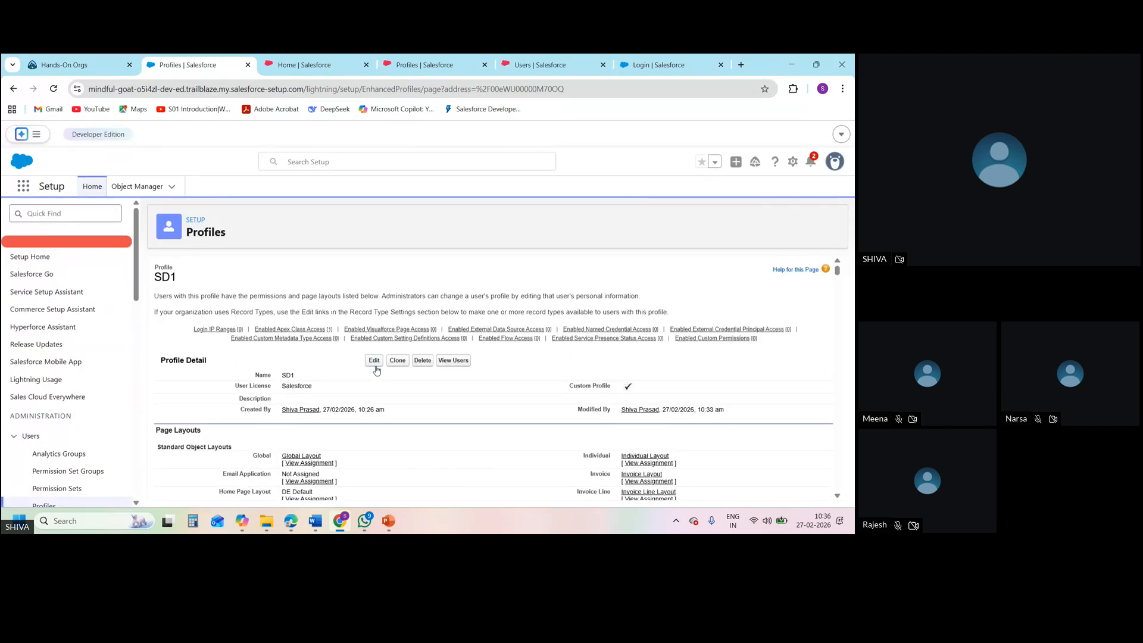
Adjust the Read, Edit and Delete permissions for the Onboarding tasks custom object in the SD1 profile and save the profile
{"action": "left_click", "coordinate": [373, 361]}
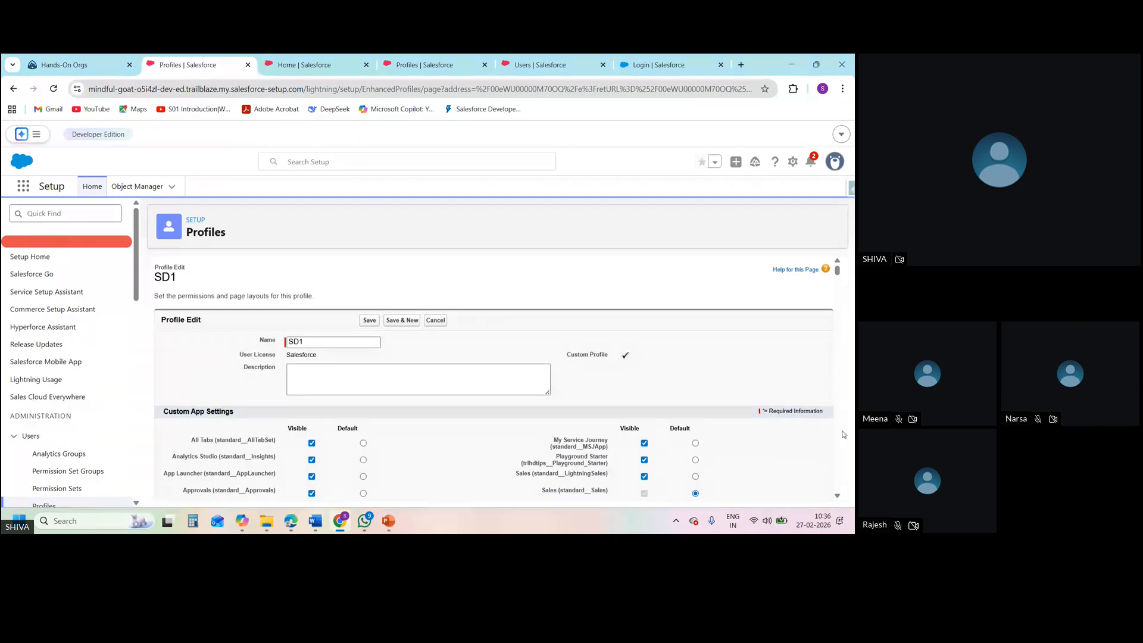
{"action": "scroll", "coordinate": [839, 417], "scroll_direction": "down", "scroll_amount": 10}
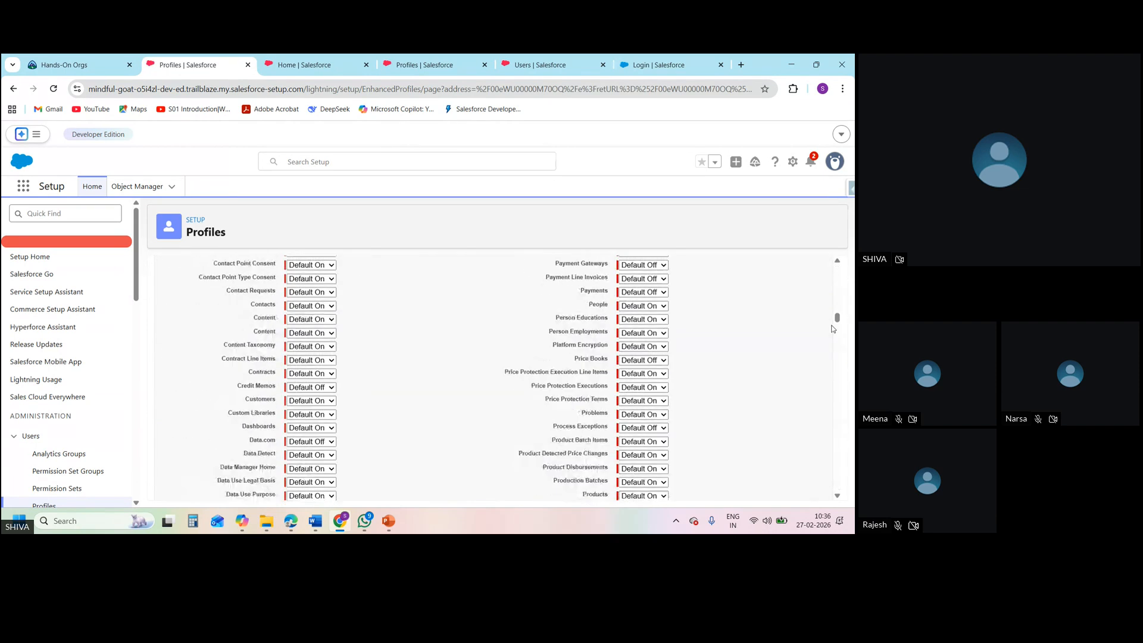
{"action": "left_click_drag", "start_coordinate": [837, 328], "coordinate": [841, 487]}
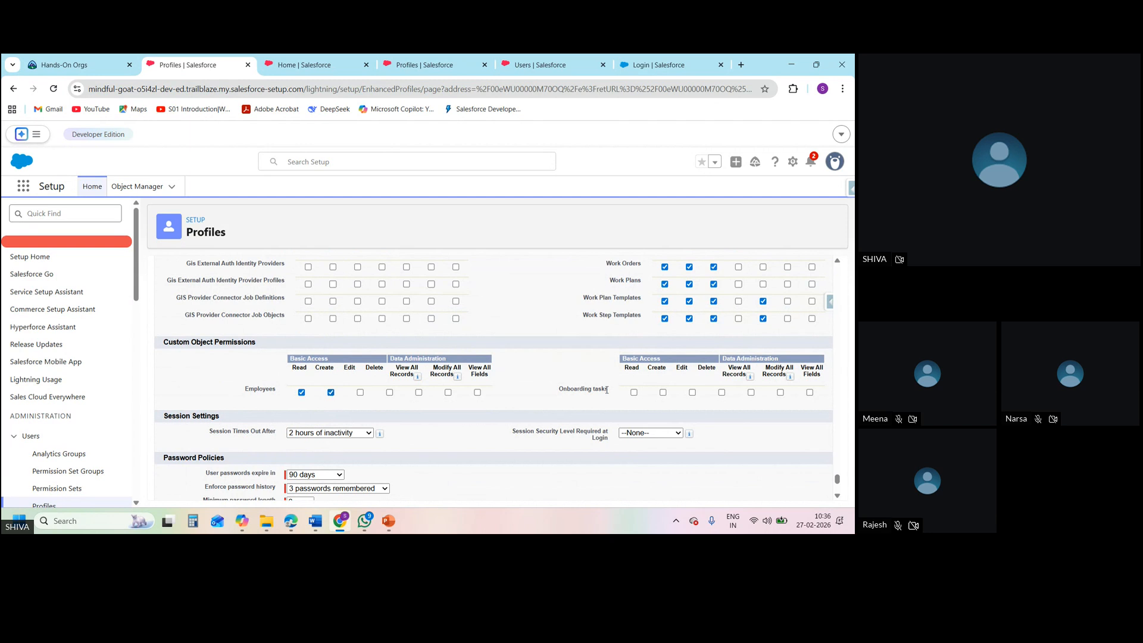
{"action": "left_click", "coordinate": [692, 393]}
{"action": "left_click", "coordinate": [634, 393]}
{"action": "left_click", "coordinate": [692, 393]}
{"action": "left_click", "coordinate": [721, 393]}
{"action": "left_click_drag", "start_coordinate": [837, 481], "coordinate": [843, 269]}
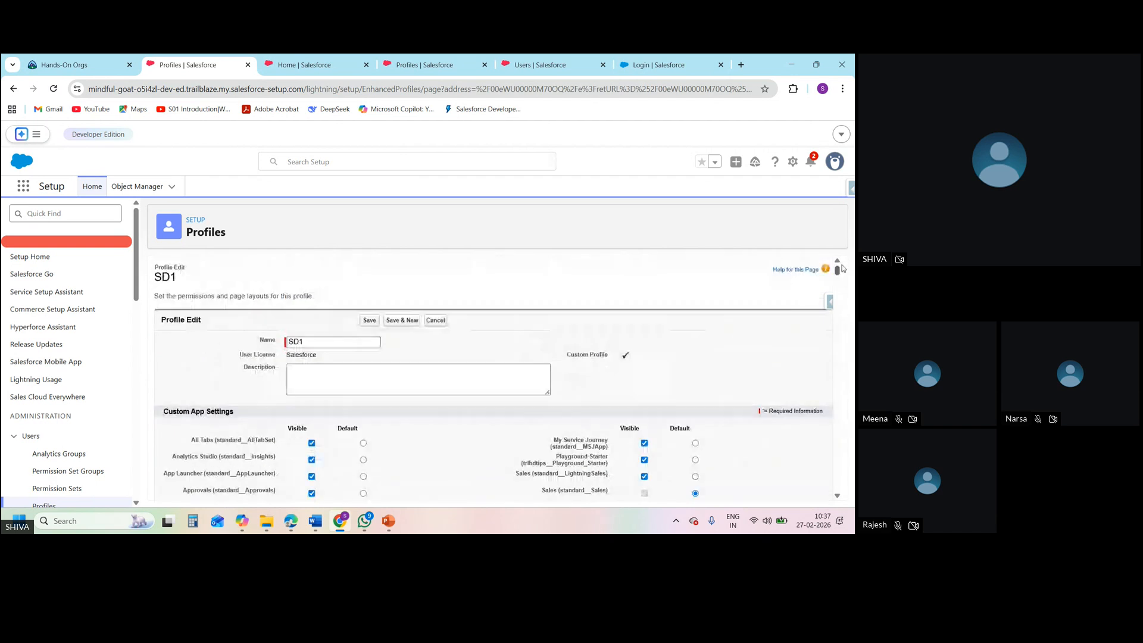
{"action": "left_click", "coordinate": [370, 322]}
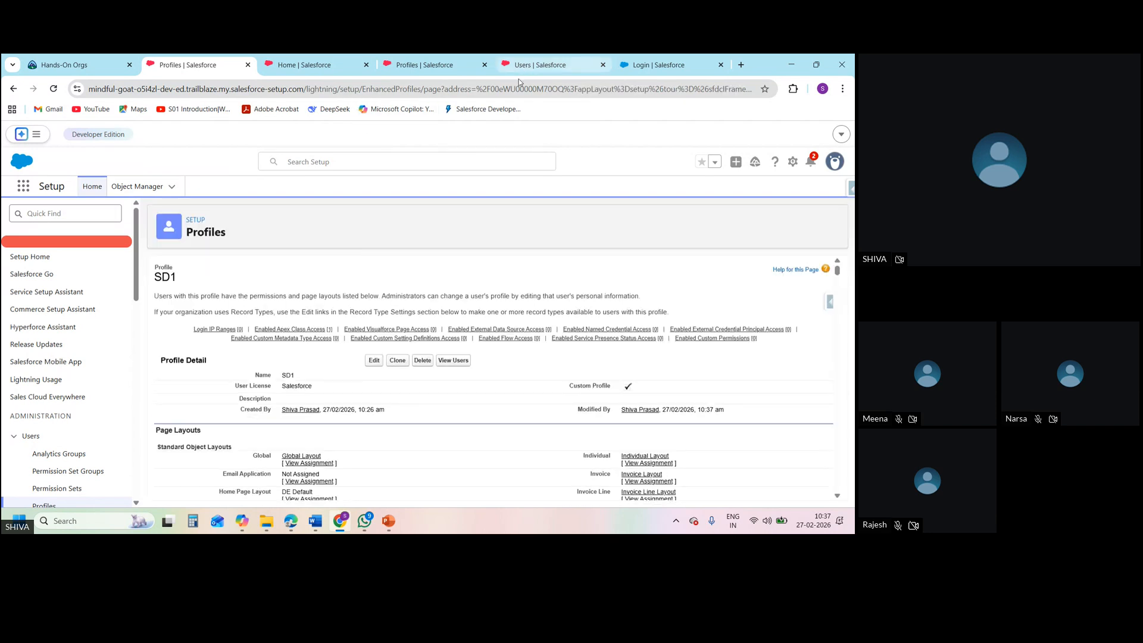
Log in as the user assigned the SD1 profile from the All Users list and open the Employees object
{"action": "left_click", "coordinate": [530, 64]}
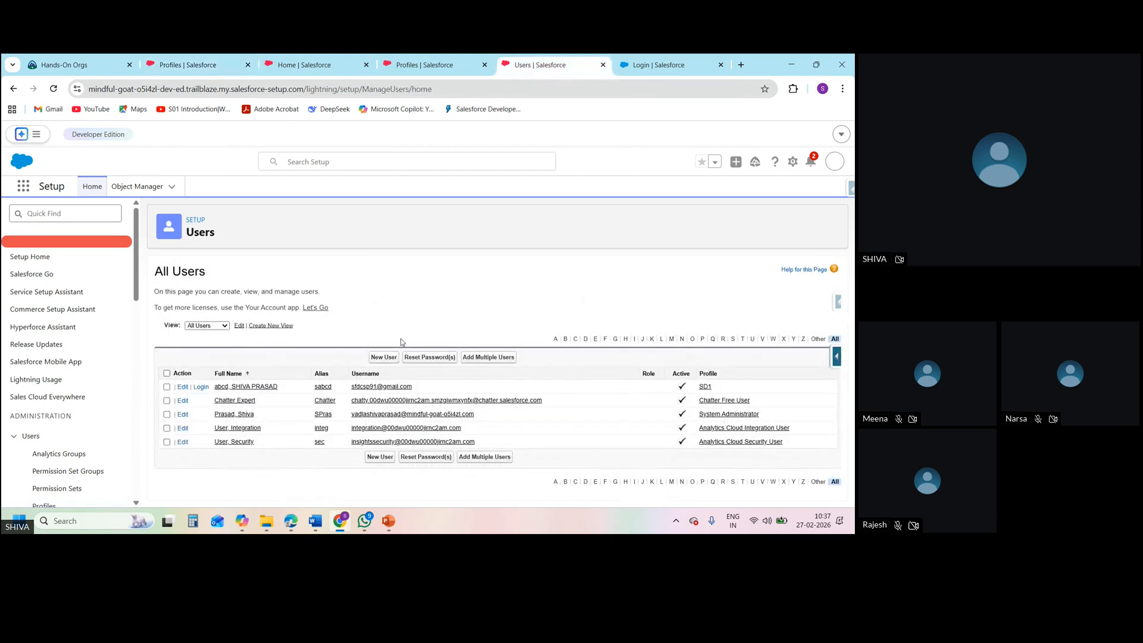
{"action": "left_click", "coordinate": [197, 388]}
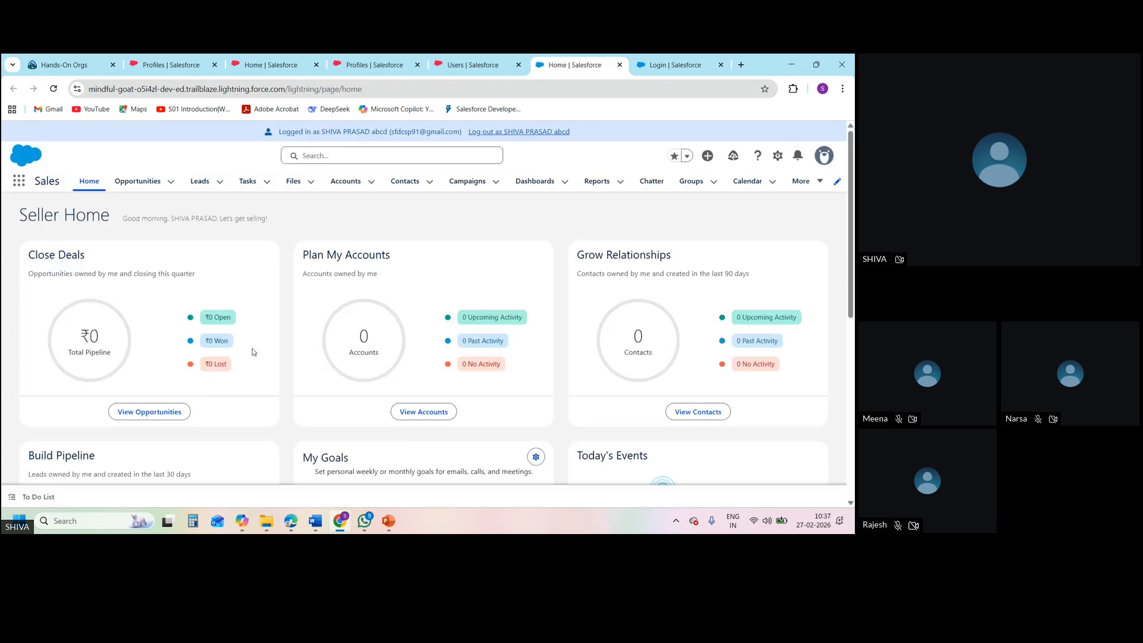
{"action": "left_click", "coordinate": [824, 235]}
{"action": "left_click", "coordinate": [821, 182]}
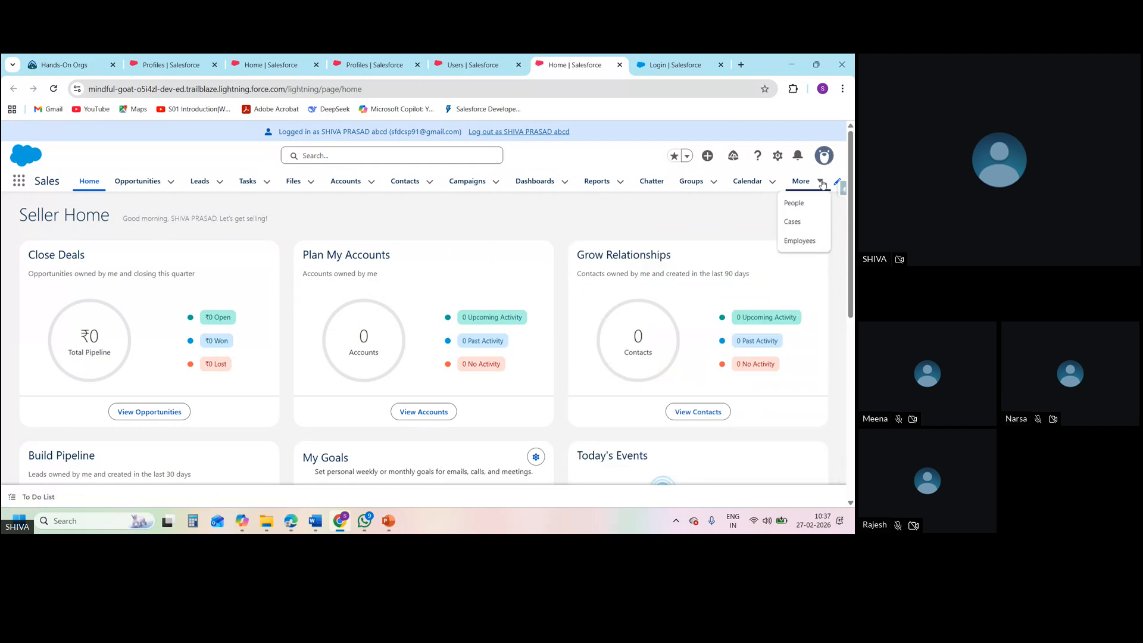
{"action": "left_click", "coordinate": [803, 240]}
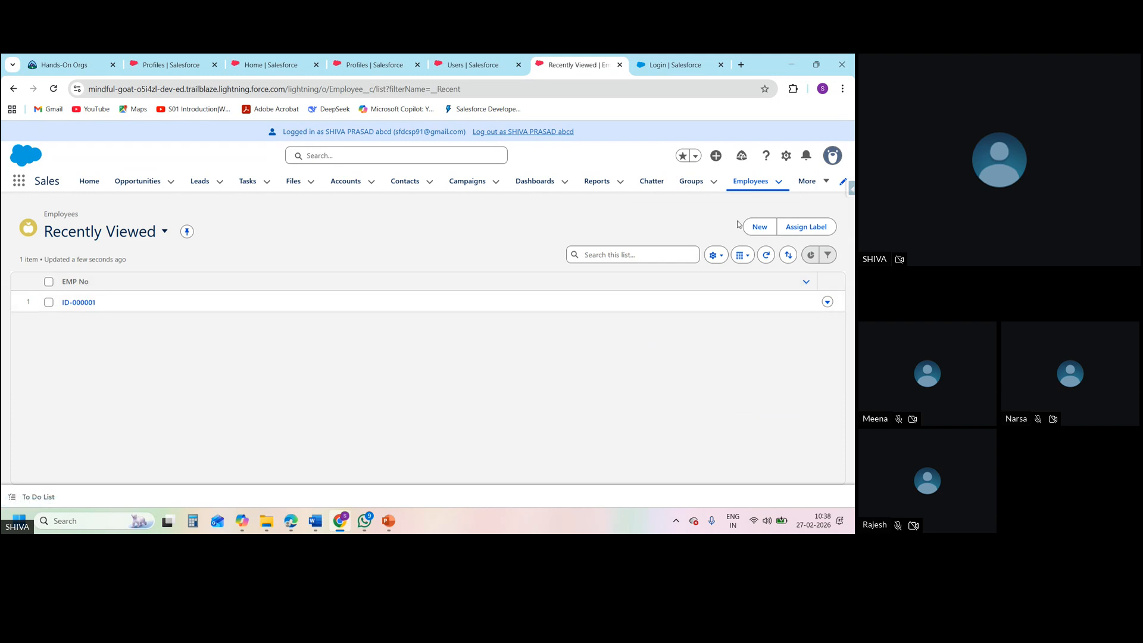
Start a new Contract Employee record and fill in the employee's email
{"action": "left_click", "coordinate": [764, 228]}
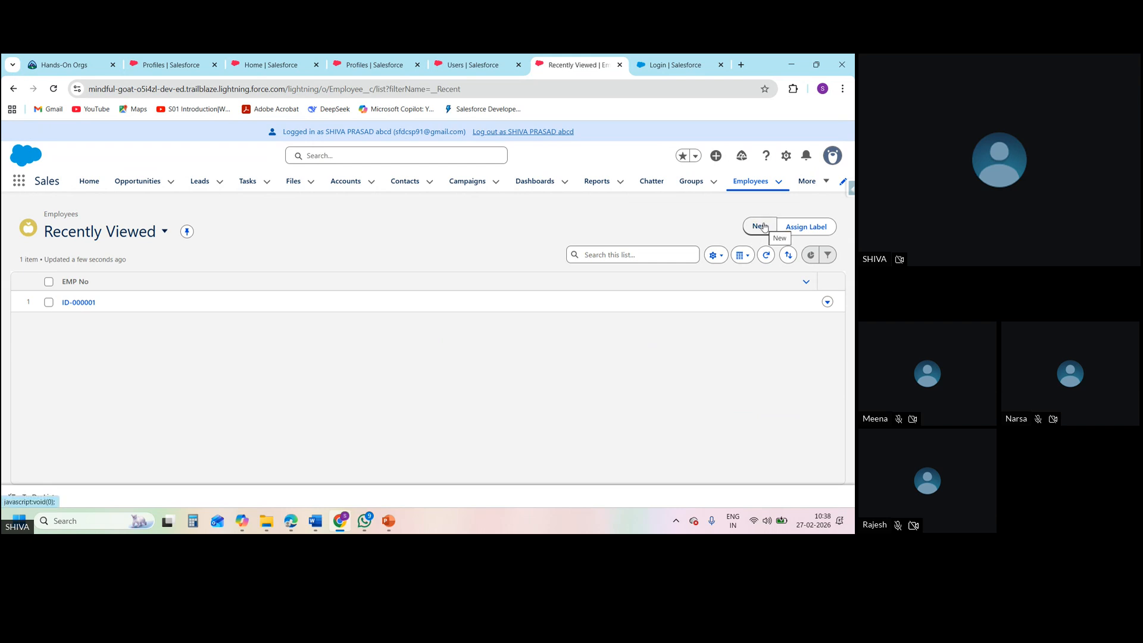
{"action": "left_click", "coordinate": [764, 227]}
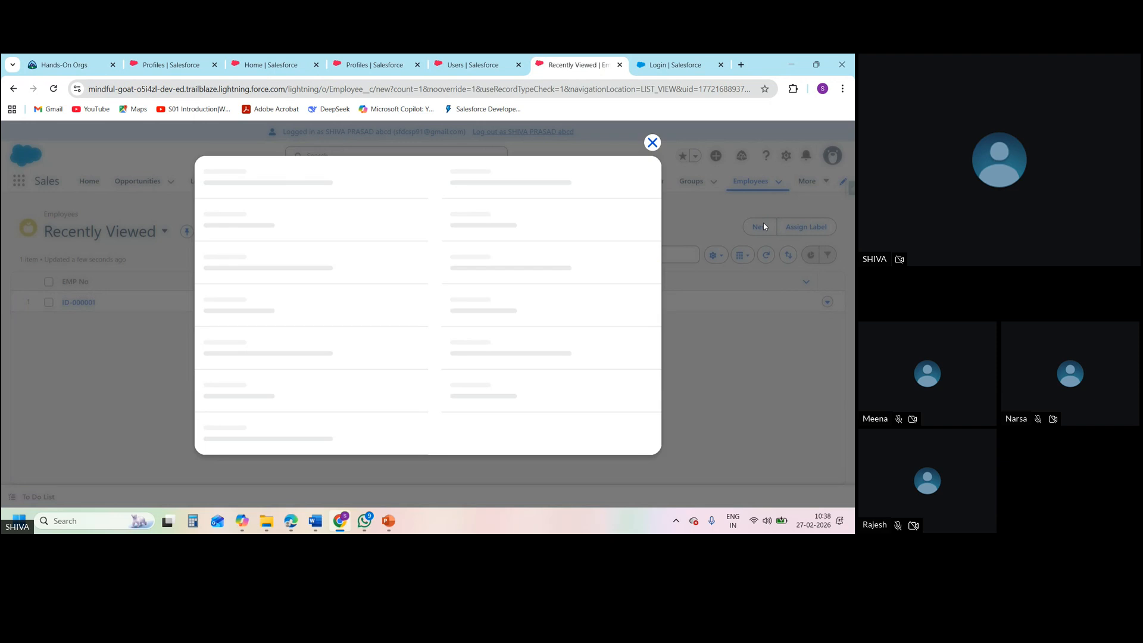
{"action": "left_click", "coordinate": [351, 290]}
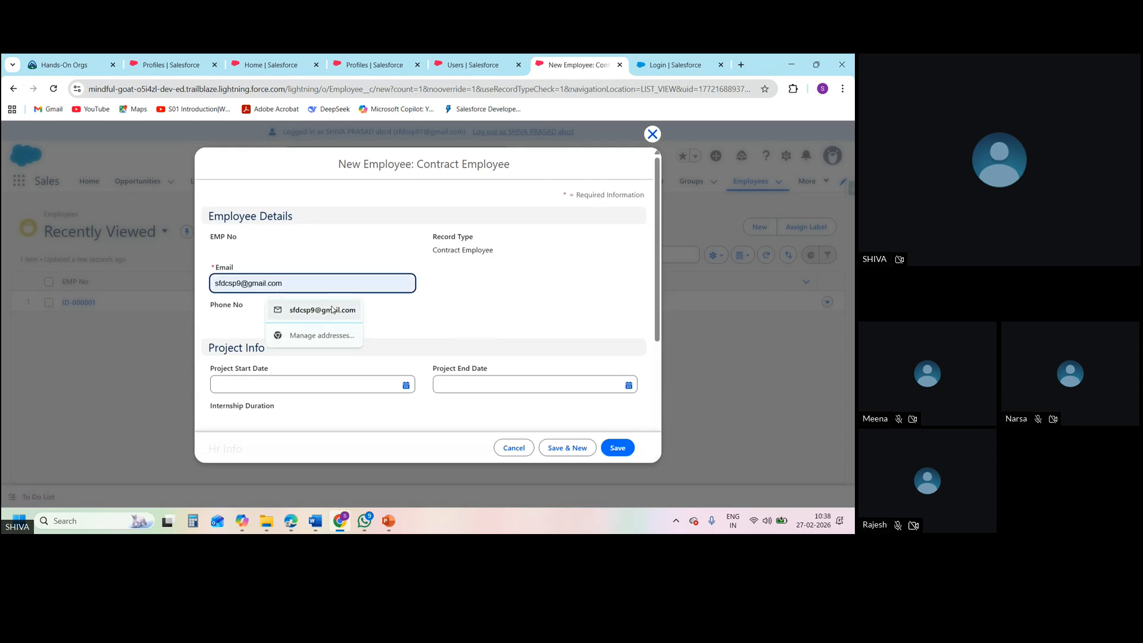
{"action": "left_click", "coordinate": [332, 309]}
Set the Project Start Date to 27/02/2026 and the Project End Date to 04/03/2026
{"action": "left_click", "coordinate": [317, 384]}
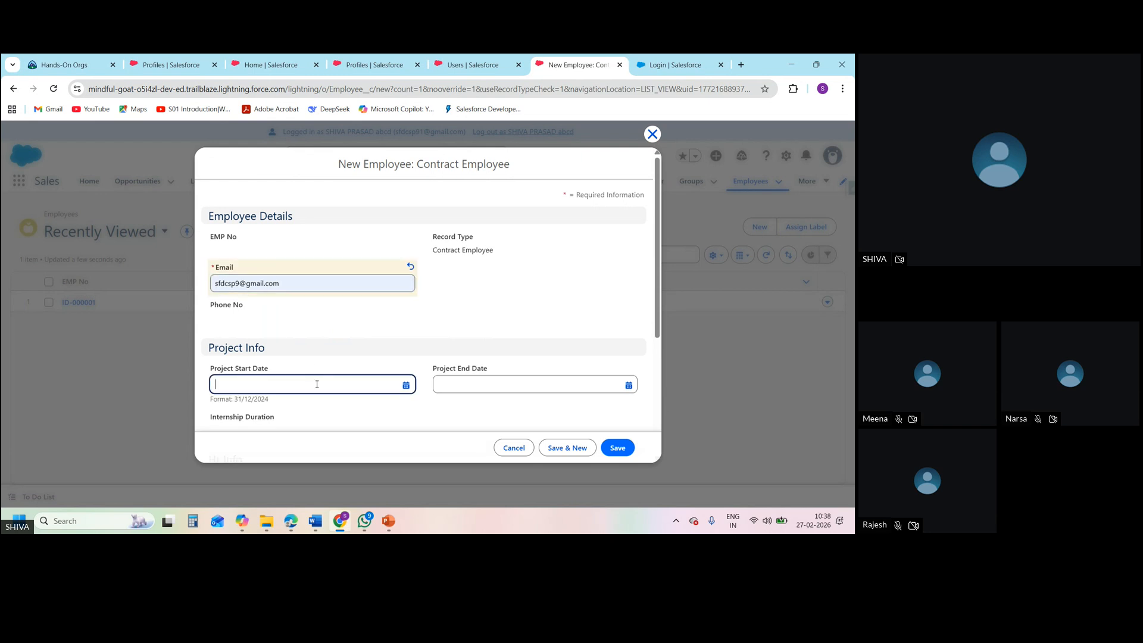
{"action": "left_click", "coordinate": [405, 384]}
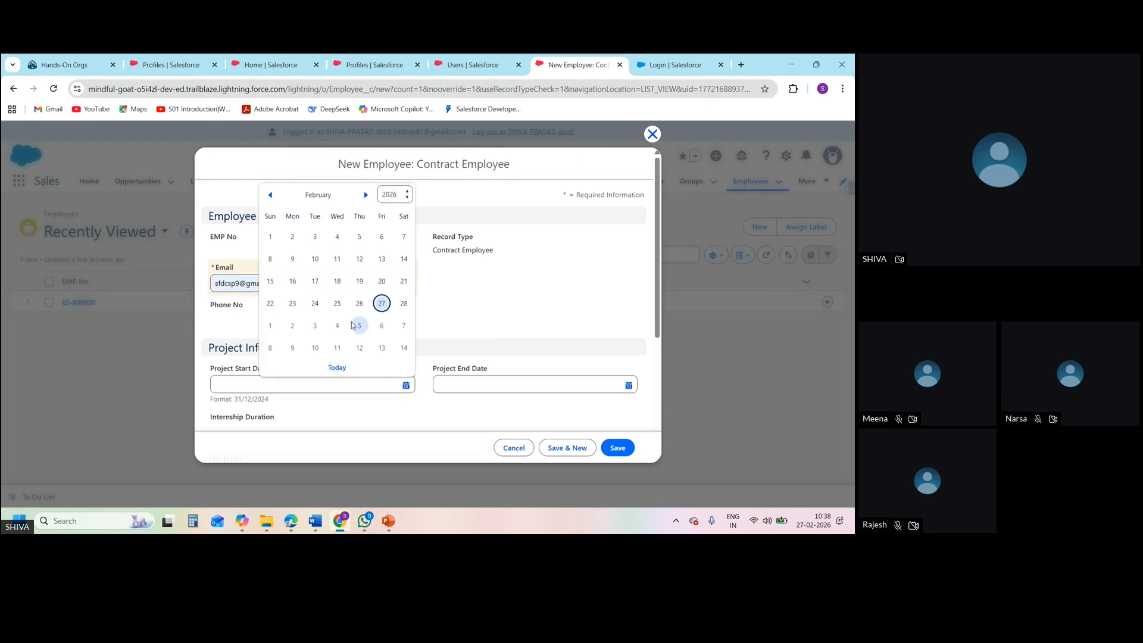
{"action": "left_click", "coordinate": [385, 303]}
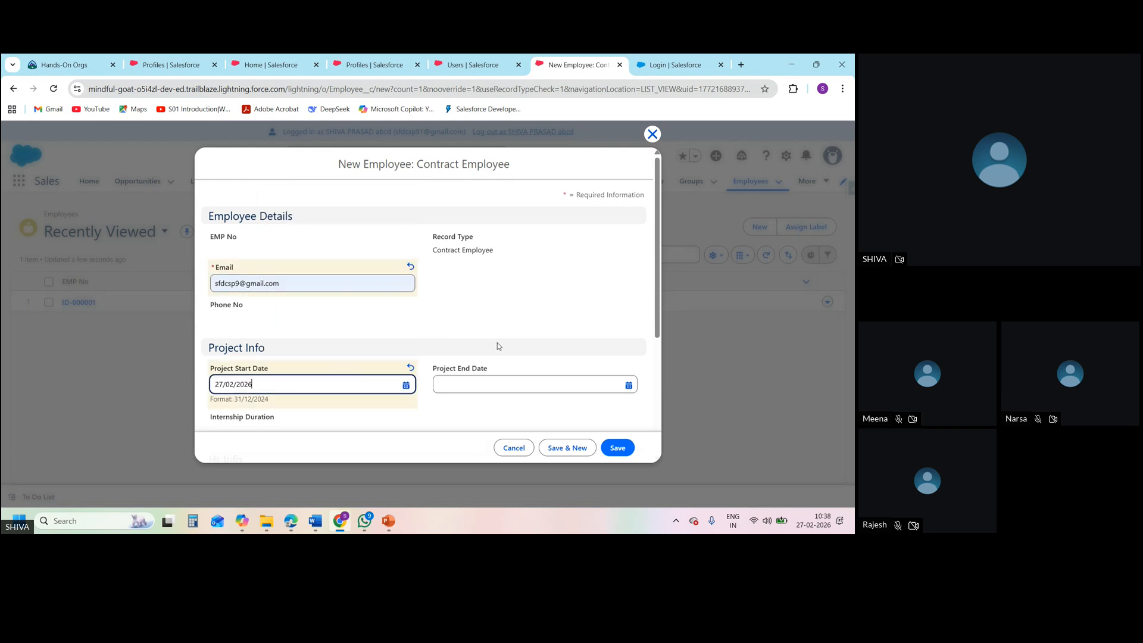
{"action": "left_click", "coordinate": [629, 385]}
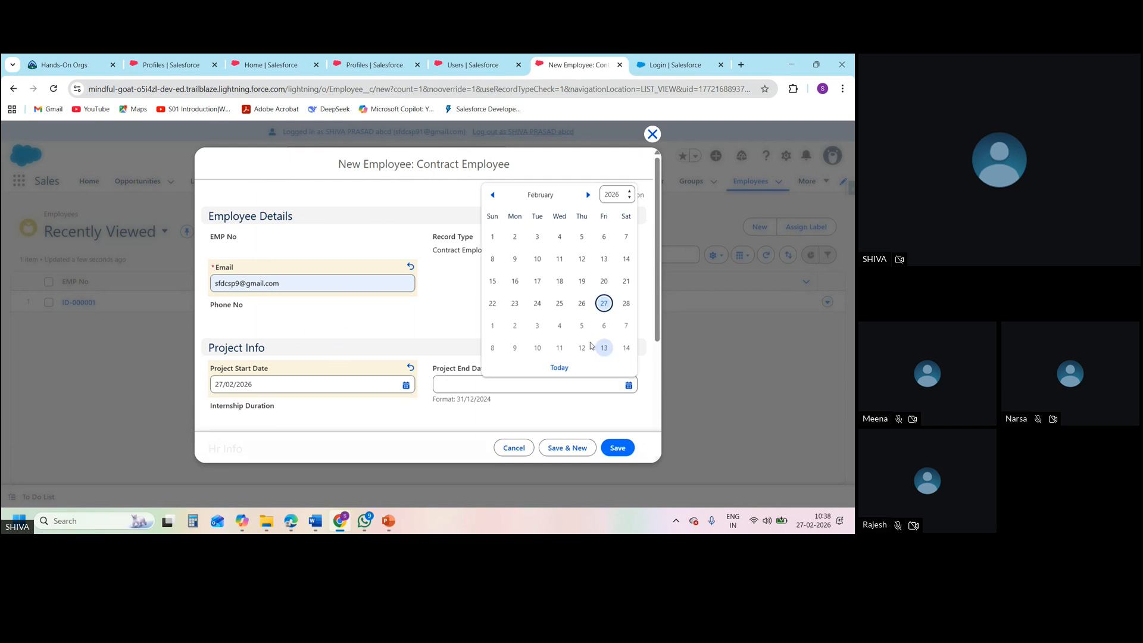
{"action": "left_click", "coordinate": [559, 326]}
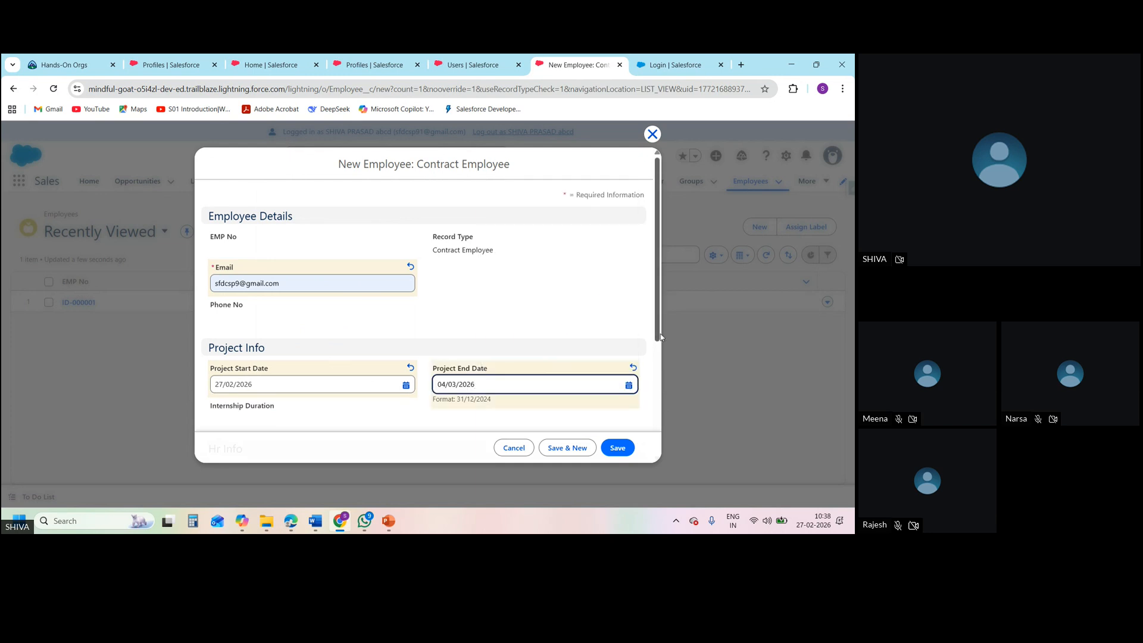
{"action": "left_click_drag", "start_coordinate": [661, 337], "coordinate": [669, 431]}
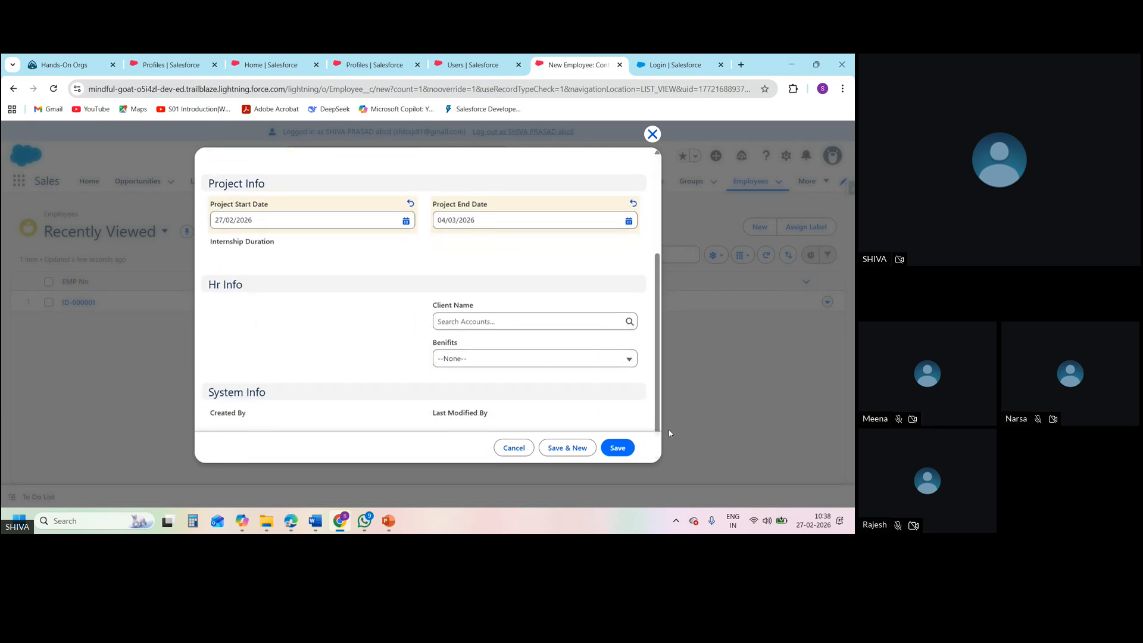
{"action": "left_click", "coordinate": [573, 318]}
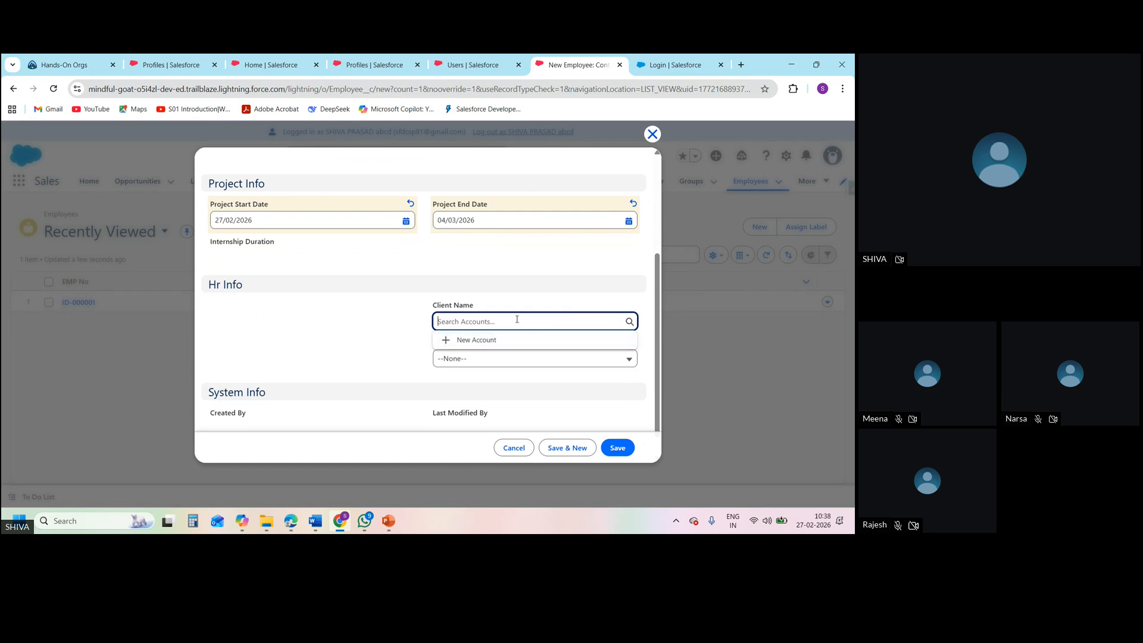
{"action": "type", "text": "ff"}
{"action": "key", "text": "BackSpace"}
{"action": "key", "text": "BackSpace"}
{"action": "key", "text": "BackSpace"}
{"action": "left_click", "coordinate": [559, 300]}
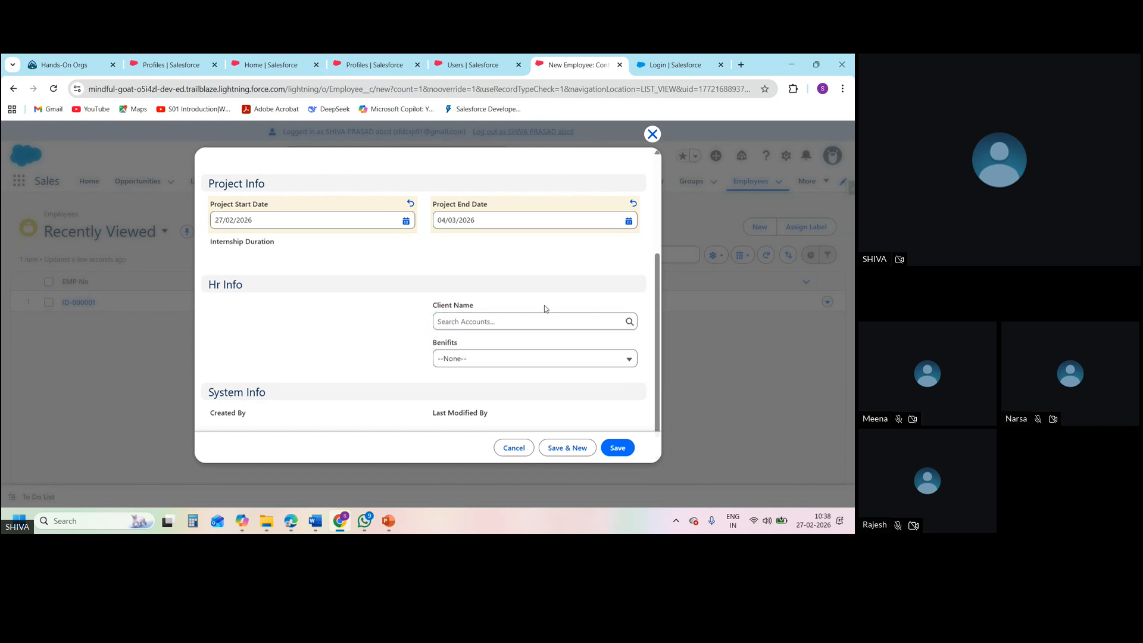
Create a new account named "zdvsdzv" as the Client Name, save the employee record, and return to the Employees list
{"action": "left_click", "coordinate": [503, 321]}
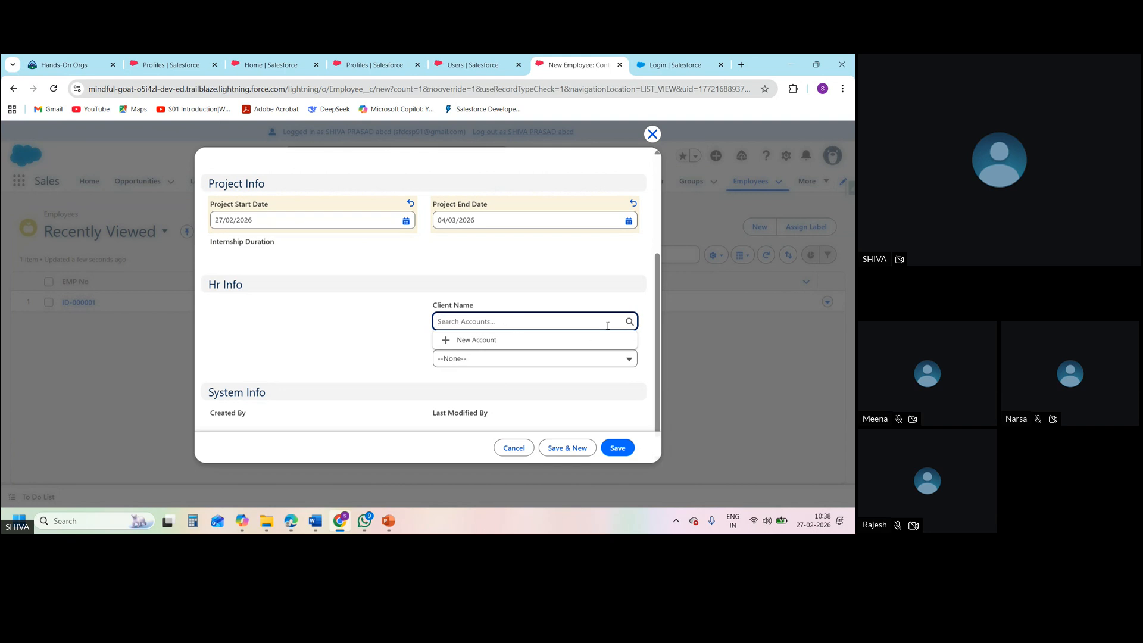
{"action": "left_click", "coordinate": [475, 342]}
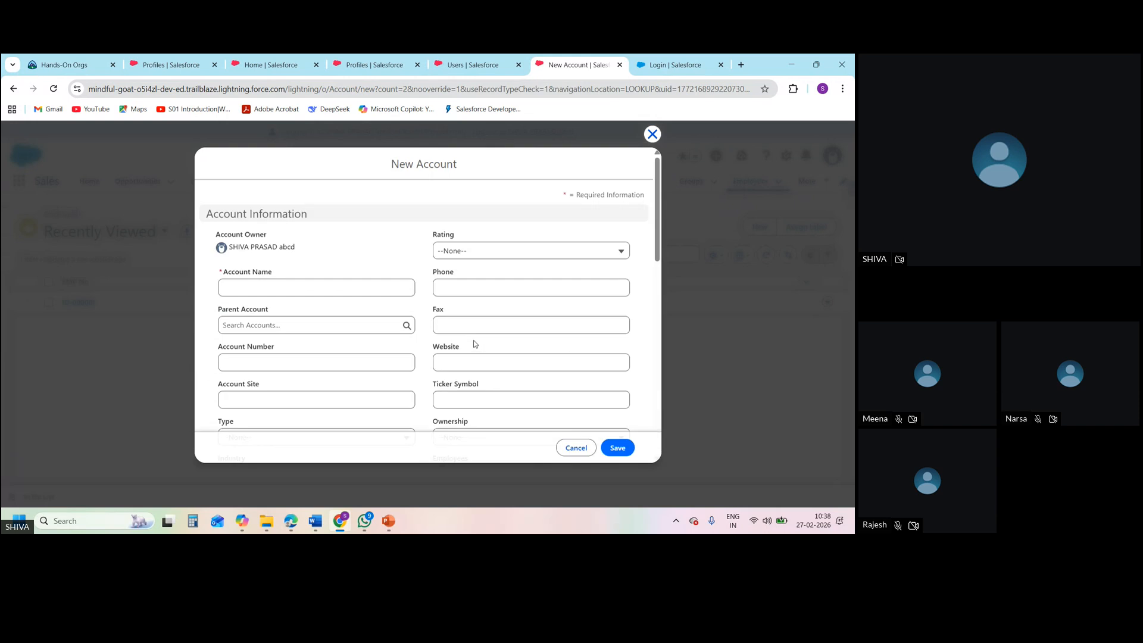
{"action": "left_click", "coordinate": [326, 285]}
{"action": "type", "text": "zdvsdzv"}
{"action": "left_click", "coordinate": [409, 315]}
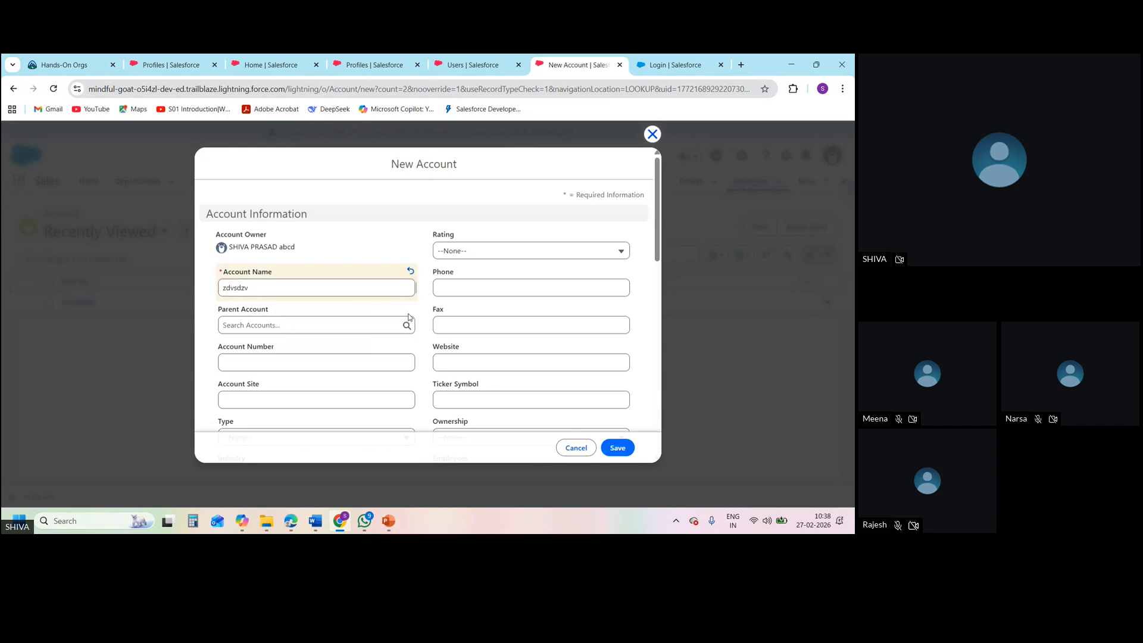
{"action": "left_click", "coordinate": [616, 452]}
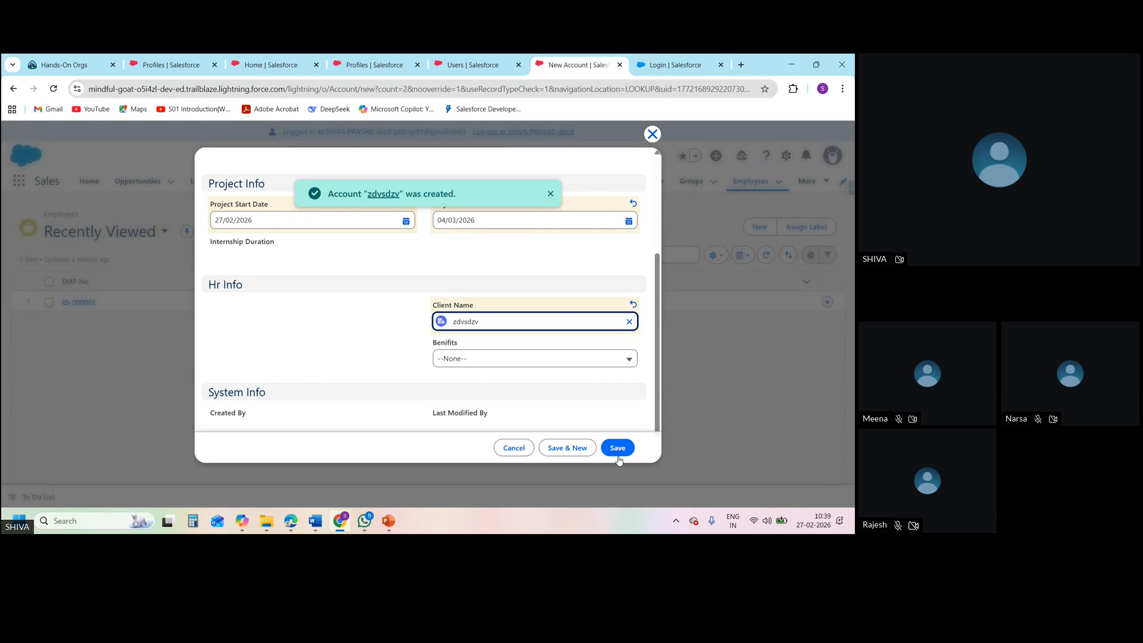
{"action": "left_click", "coordinate": [618, 451]}
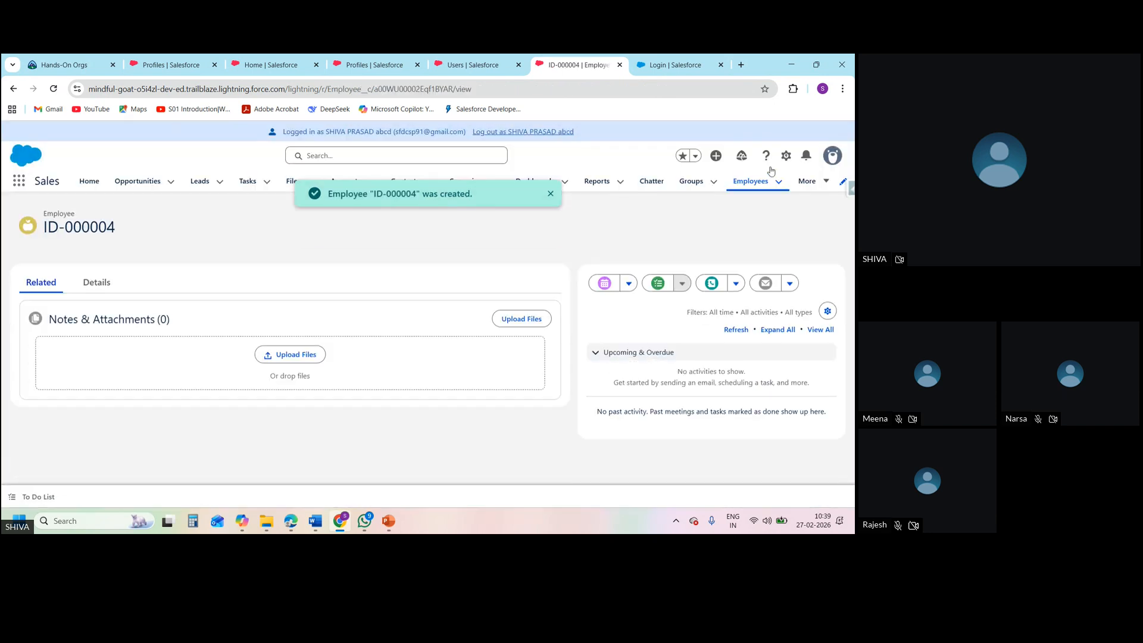
{"action": "left_click", "coordinate": [751, 184]}
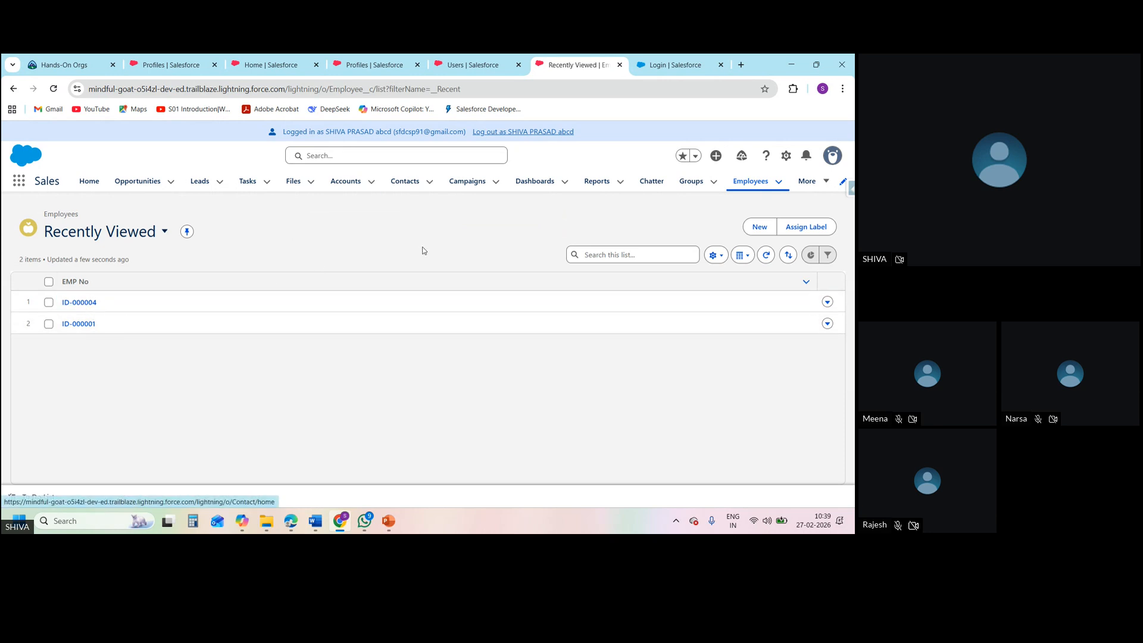
Search the App Launcher for the Onboarding tasks object with "on", "ob" and "on b", and return to the SD1 profile page
{"action": "left_click", "coordinate": [18, 188]}
{"action": "type", "text": "on"}
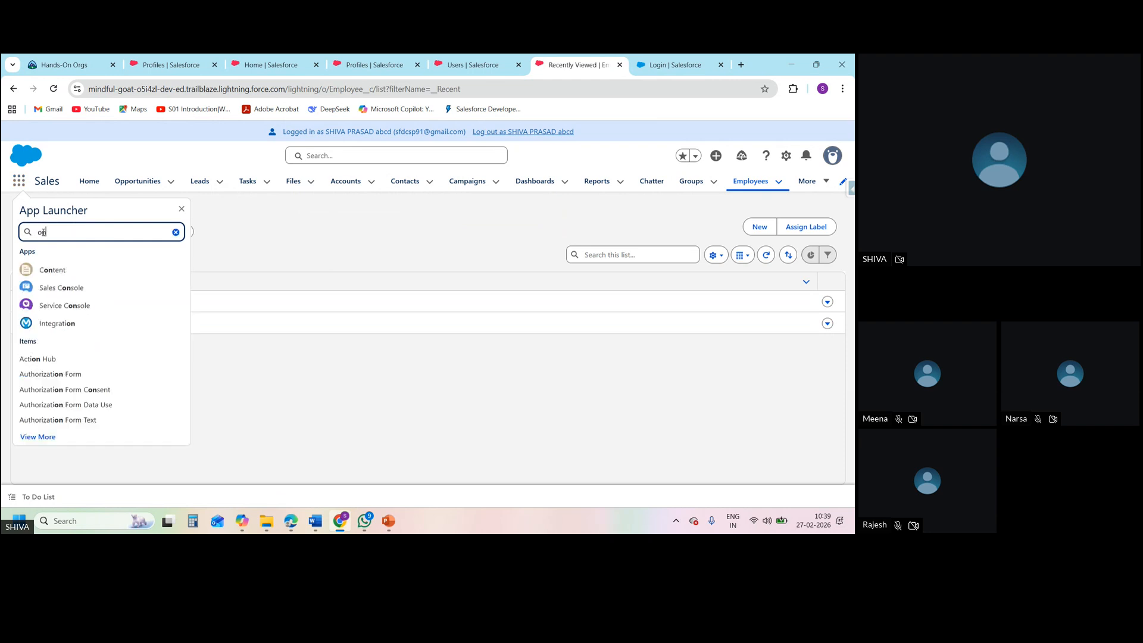
{"action": "type", "text": "c"}
{"action": "key", "text": "BackSpace"}
{"action": "key", "text": "BackSpace"}
{"action": "type", "text": "b"}
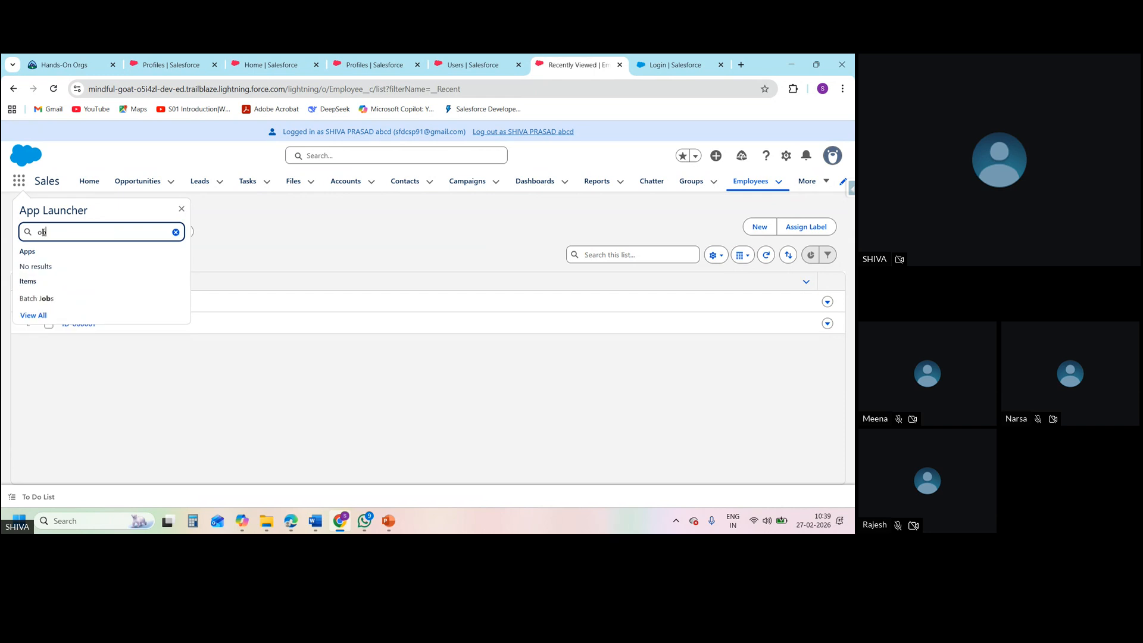
{"action": "key", "text": "BackSpace"}
{"action": "key", "text": "BackSpace"}
{"action": "type", "text": "ob"}
{"action": "key", "text": "BackSpace"}
{"action": "type", "text": "n"}
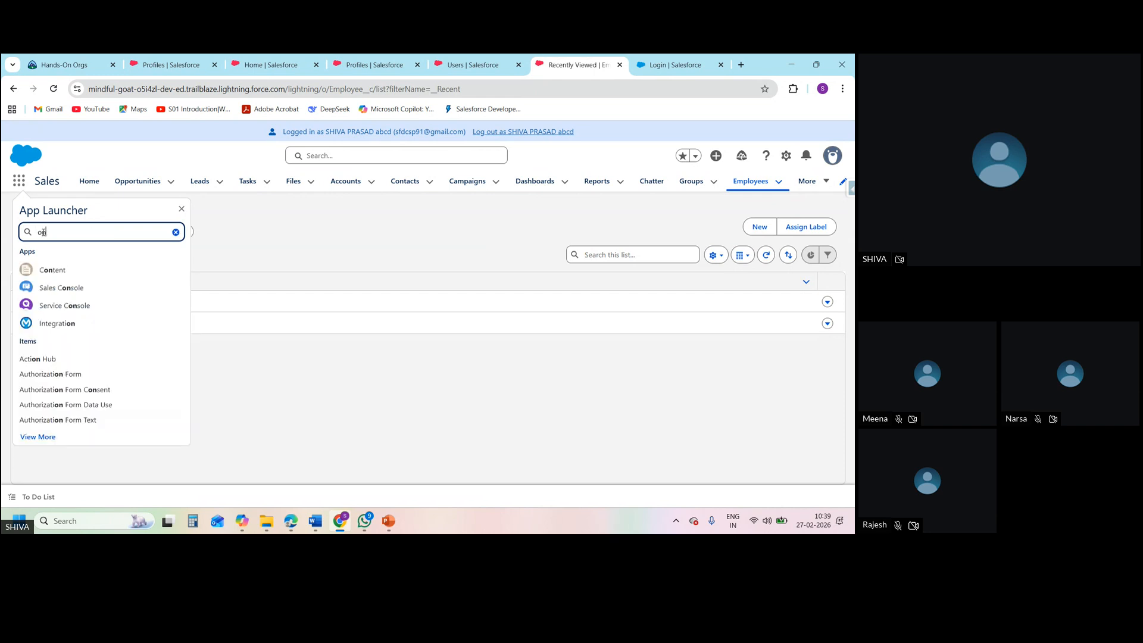
{"action": "type", "text": " b"}
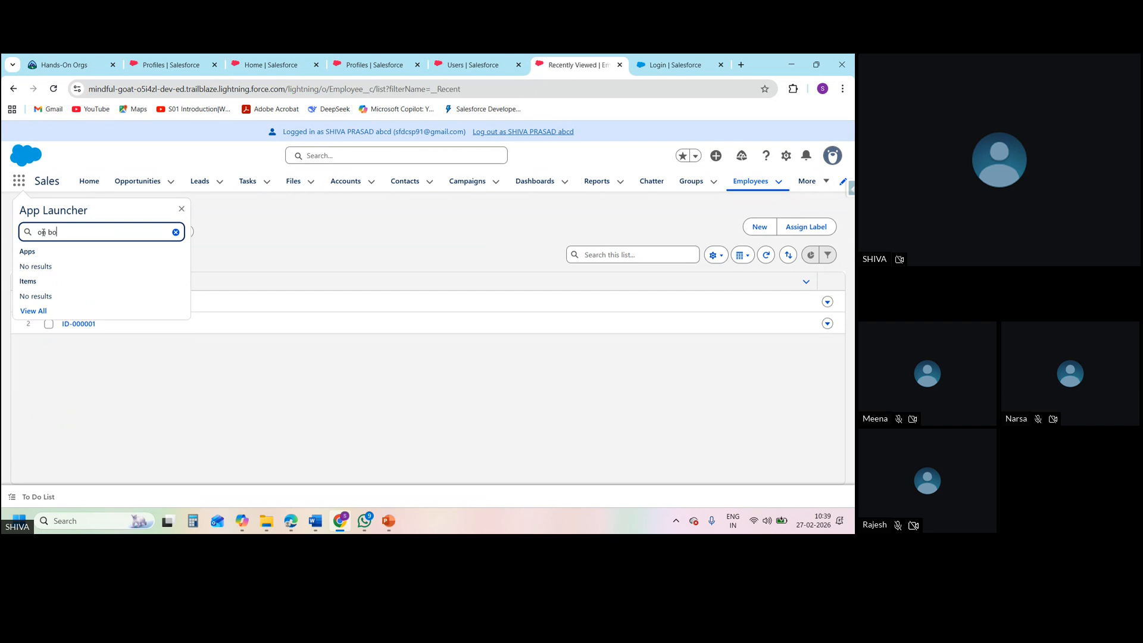
{"action": "left_click", "coordinate": [193, 66]}
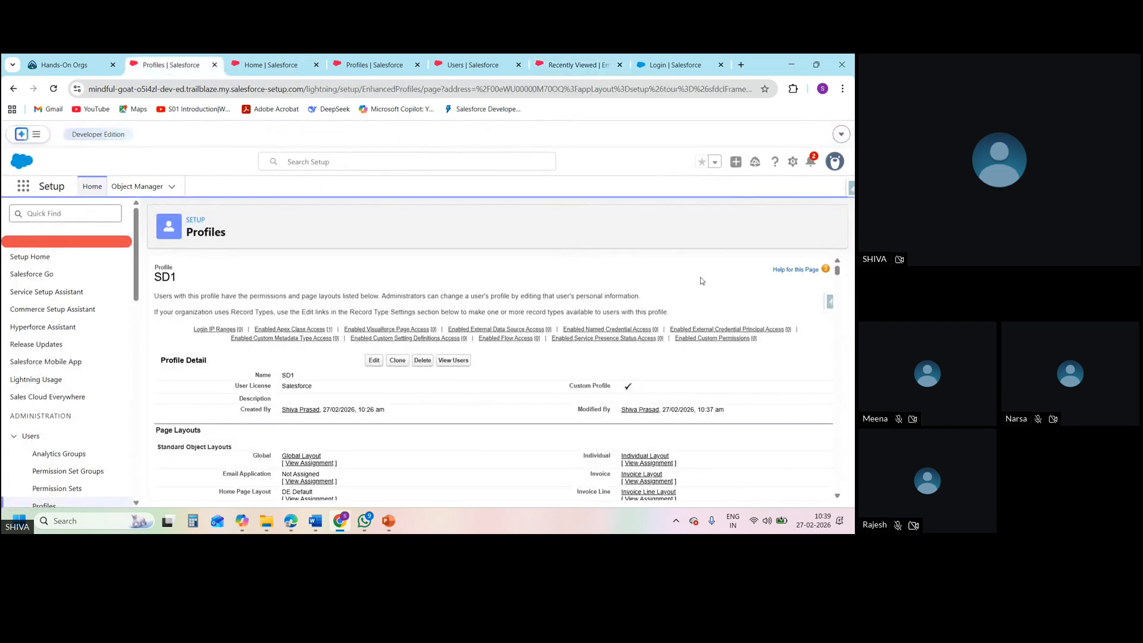
Find "onb" on the SD1 profile page and copy the Onboarding task object label from the custom object layouts
{"action": "key", "text": "ctrl+f"}
{"action": "type", "text": "onb"}
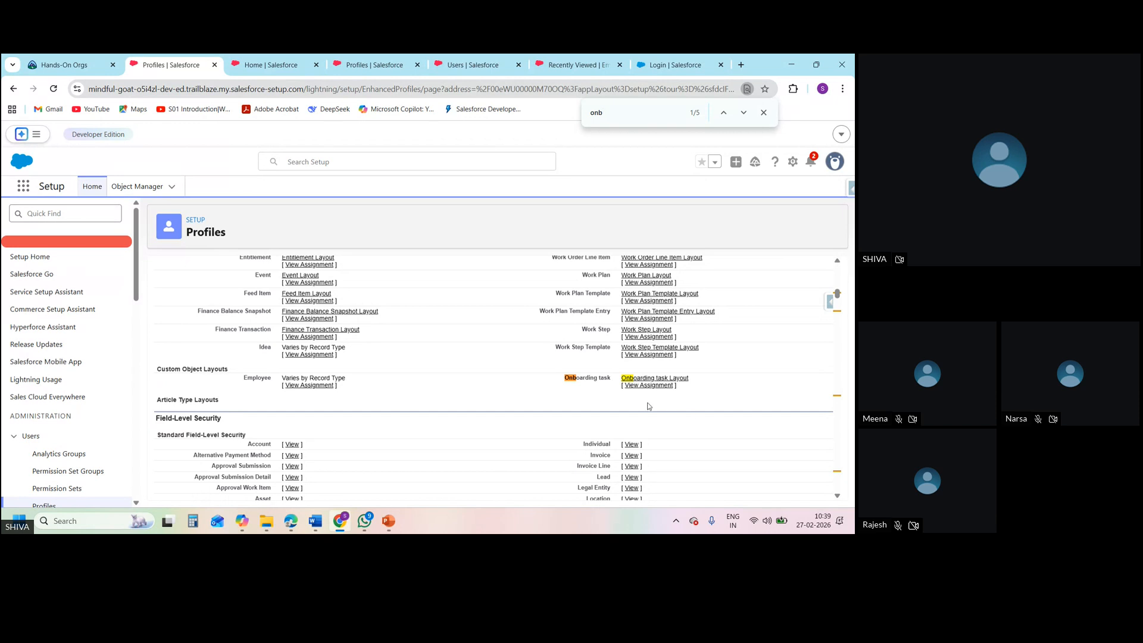
{"action": "triple_click", "coordinate": [609, 376]}
{"action": "key", "text": "ctrl+c"}
Search the App Launcher on the Sales home page for "Onboarding task" and clear the search
{"action": "left_click", "coordinate": [281, 66]}
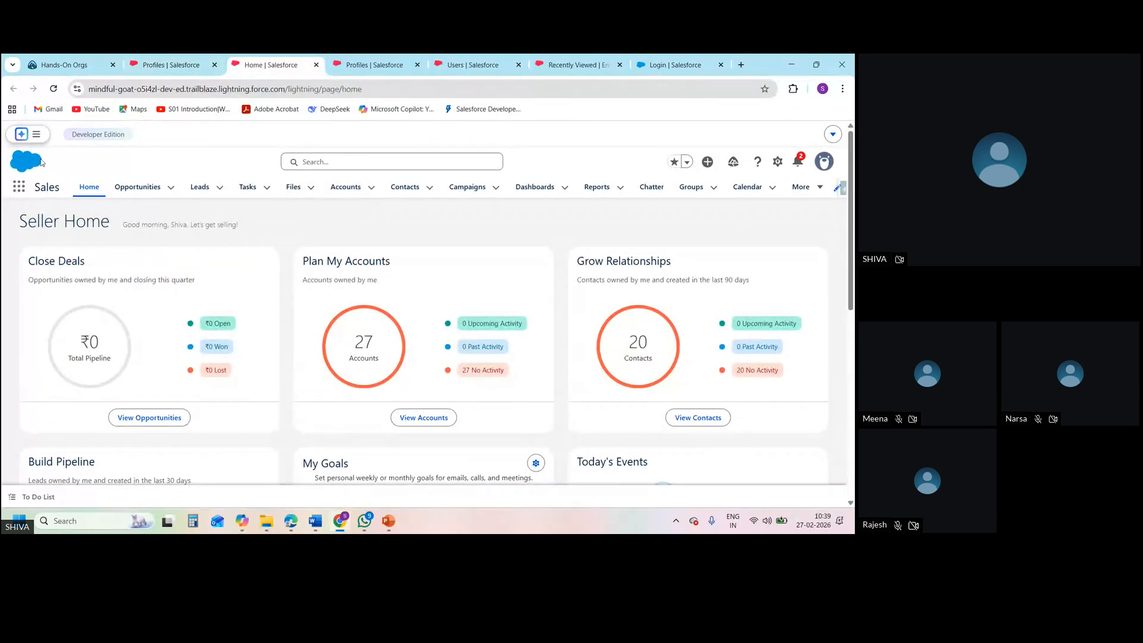
{"action": "left_click", "coordinate": [19, 187]}
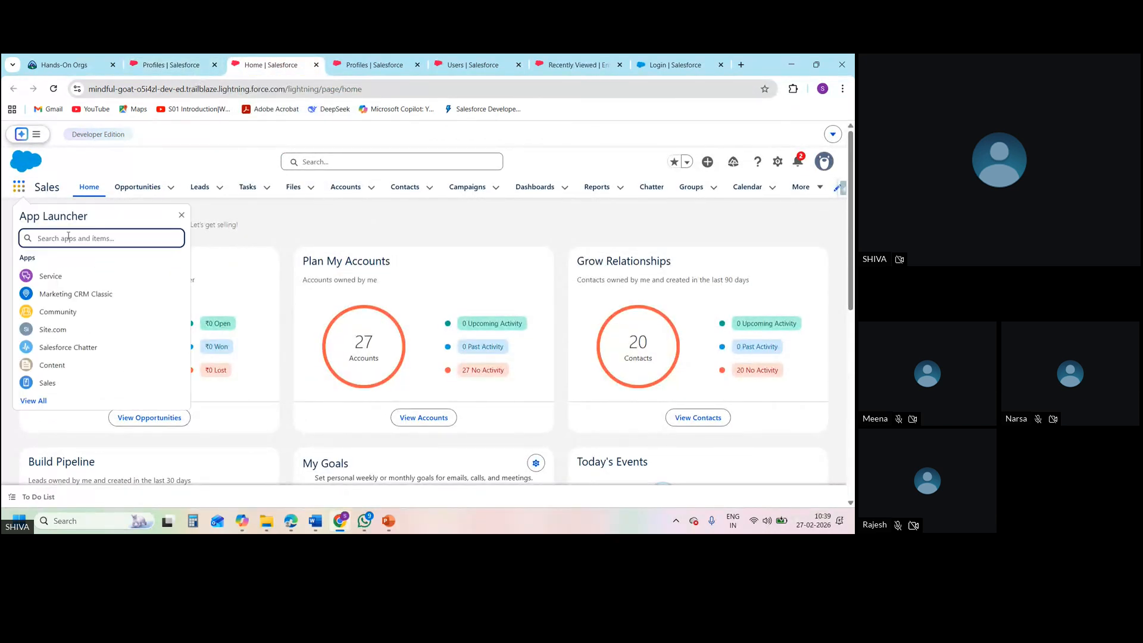
{"action": "key", "text": "ctrl+v"}
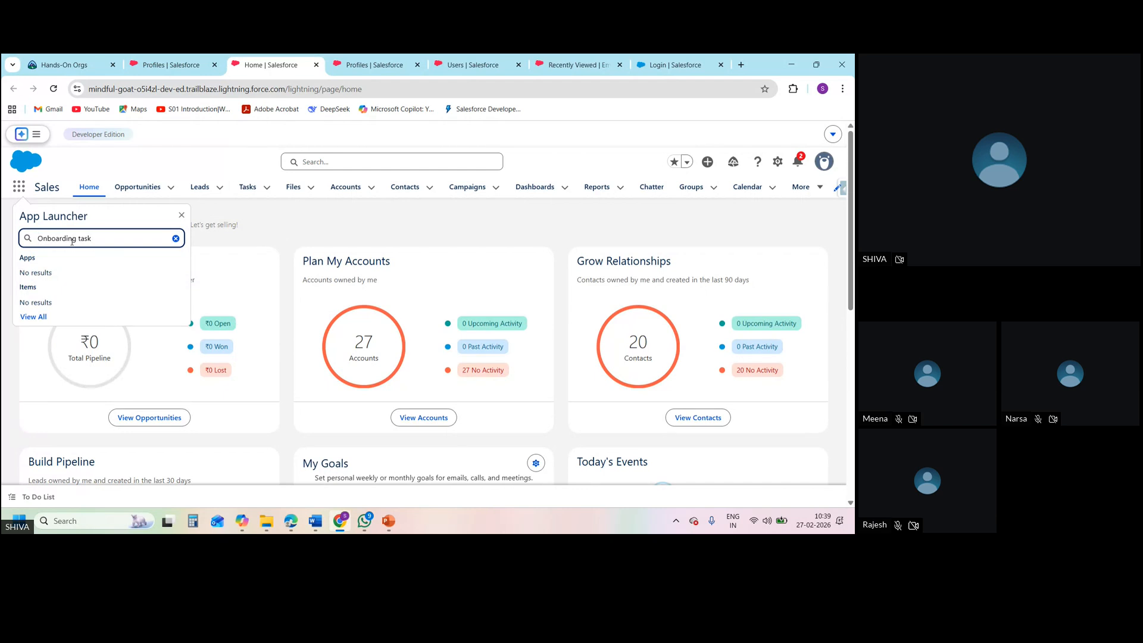
{"action": "key", "text": "BackSpace"}
{"action": "key", "text": "BackSpace"}
{"action": "key", "text": "BackSpace"}
{"action": "key", "text": "BackSpace"}
{"action": "key", "text": "BackSpace"}
{"action": "key", "text": "BackSpace"}
{"action": "key", "text": "BackSpace"}
{"action": "key", "text": "BackSpace"}
{"action": "key", "text": "BackSpace"}
{"action": "key", "text": "BackSpace"}
{"action": "key", "text": "BackSpace"}
{"action": "key", "text": "BackSpace"}
{"action": "key", "text": "BackSpace"}
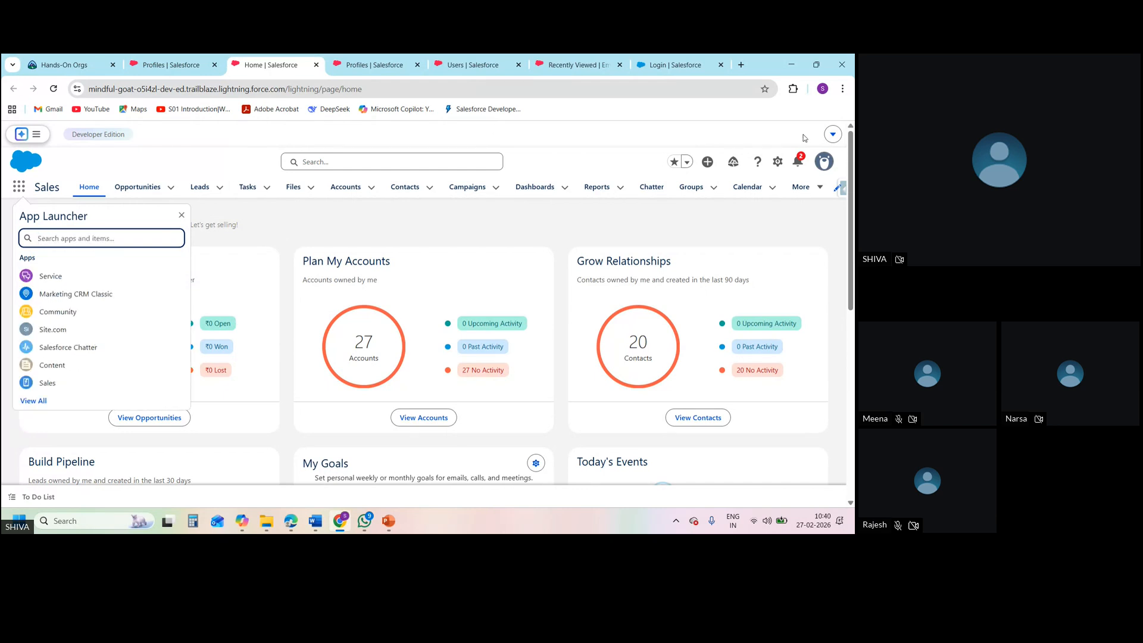
Open Setup, log out of the impersonated user's session, and relaunch ORG A from the Trailhead Hands-On Orgs page
{"action": "left_click", "coordinate": [780, 164]}
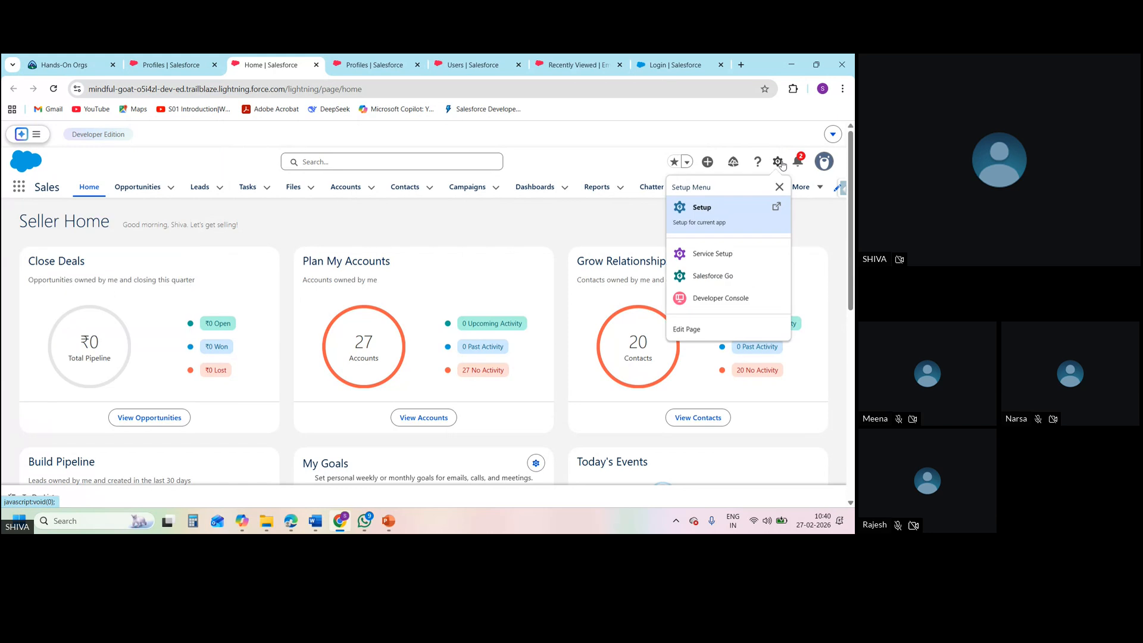
{"action": "left_click", "coordinate": [709, 218]}
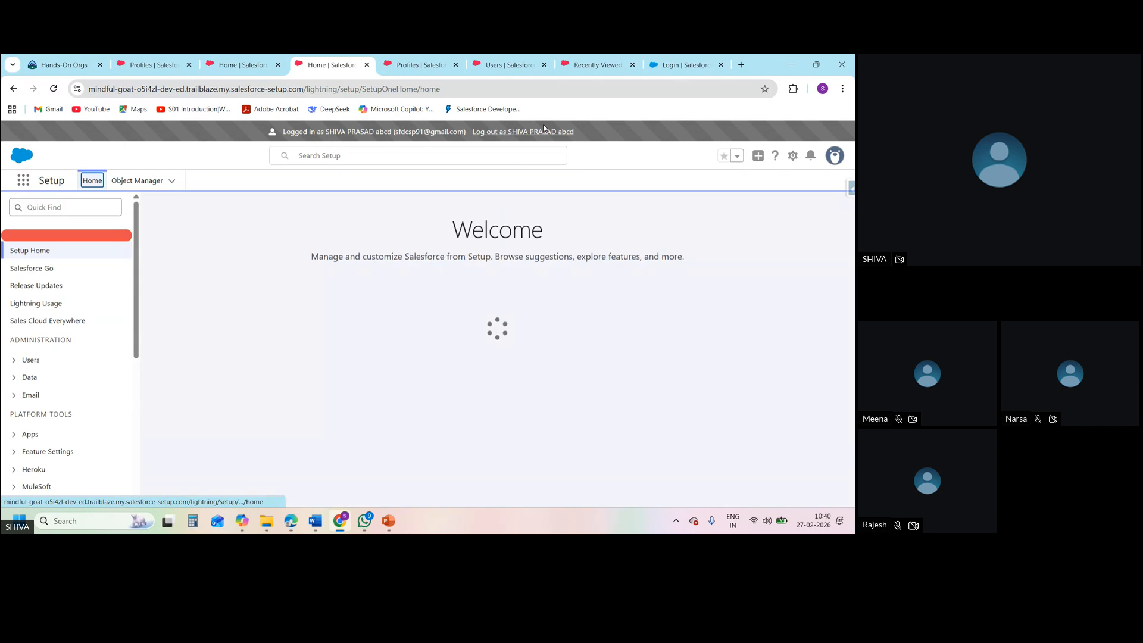
{"action": "left_click", "coordinate": [548, 132]}
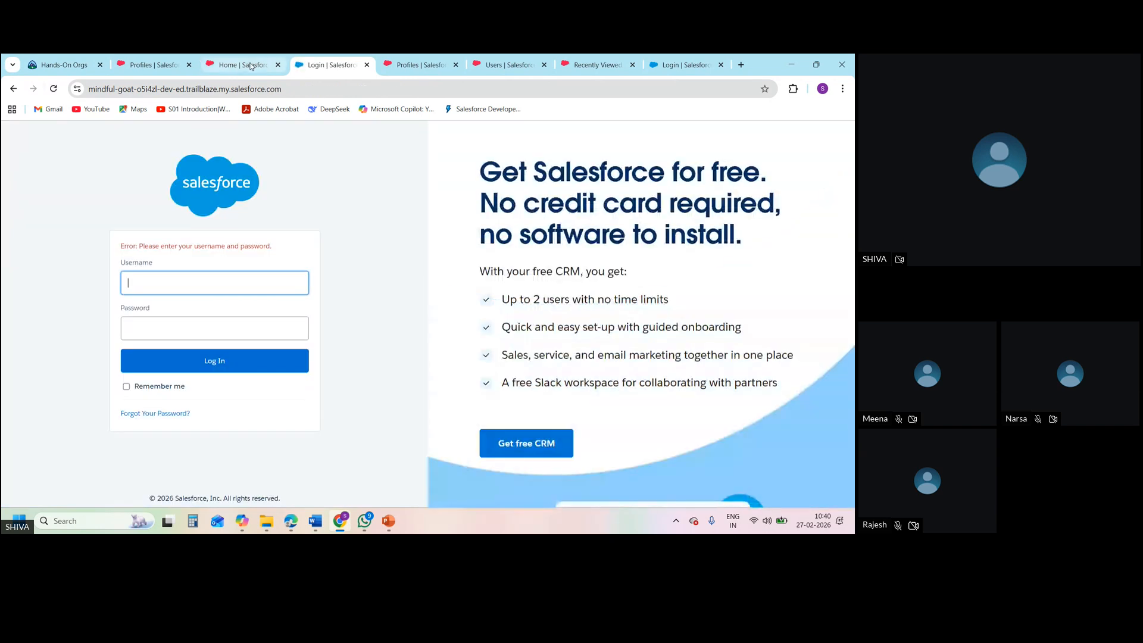
{"action": "left_click", "coordinate": [57, 65]}
{"action": "mouse_move", "coordinate": [175, 182]}
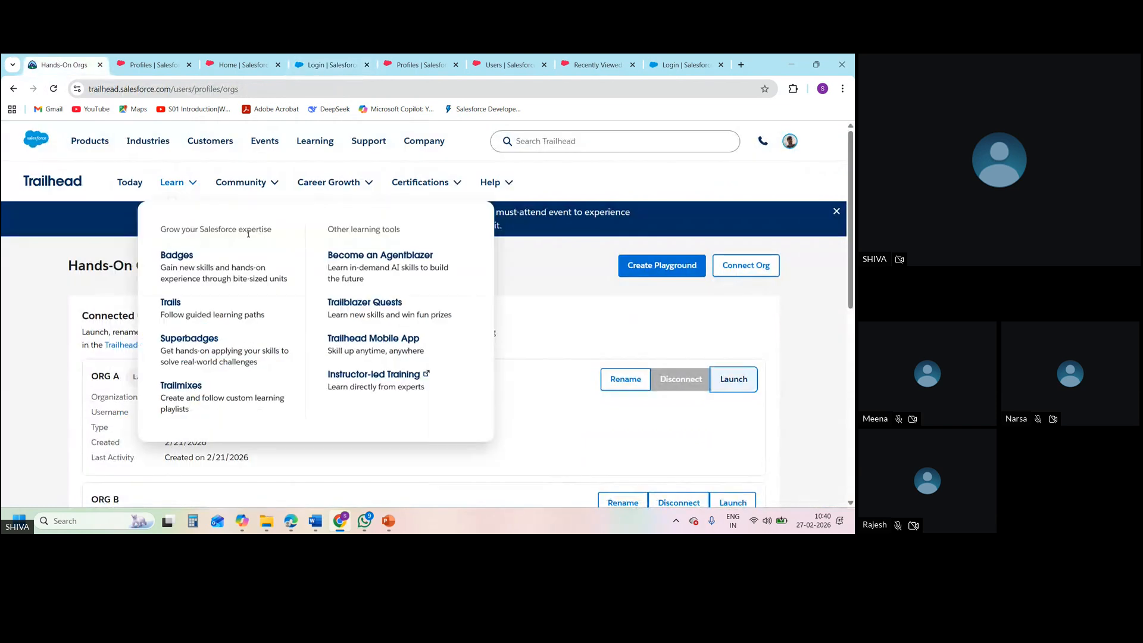
{"action": "left_click", "coordinate": [740, 387]}
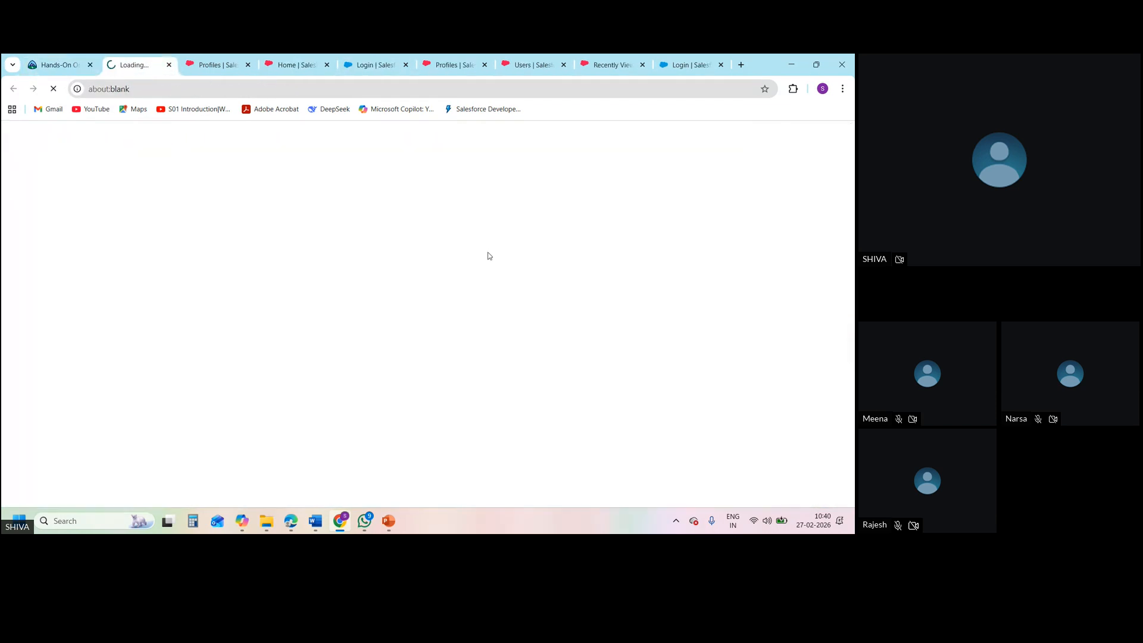
Search the App Launcher for "Onboarding task" from the administrator's Profiles setup page and close the launcher
{"action": "left_click", "coordinate": [225, 65]}
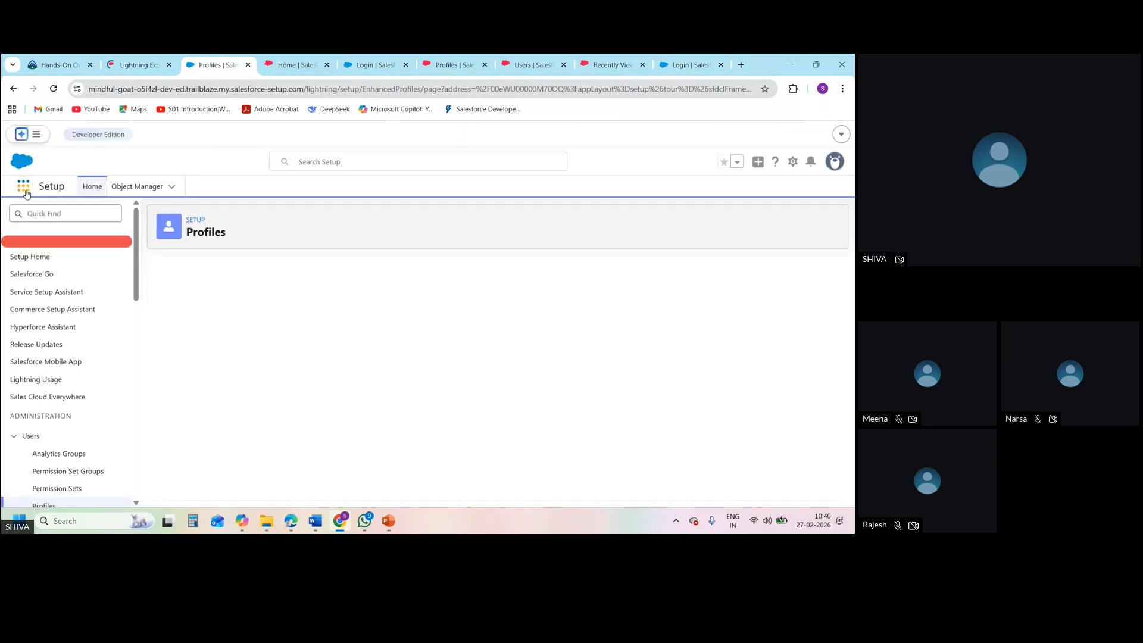
{"action": "left_click", "coordinate": [24, 188]}
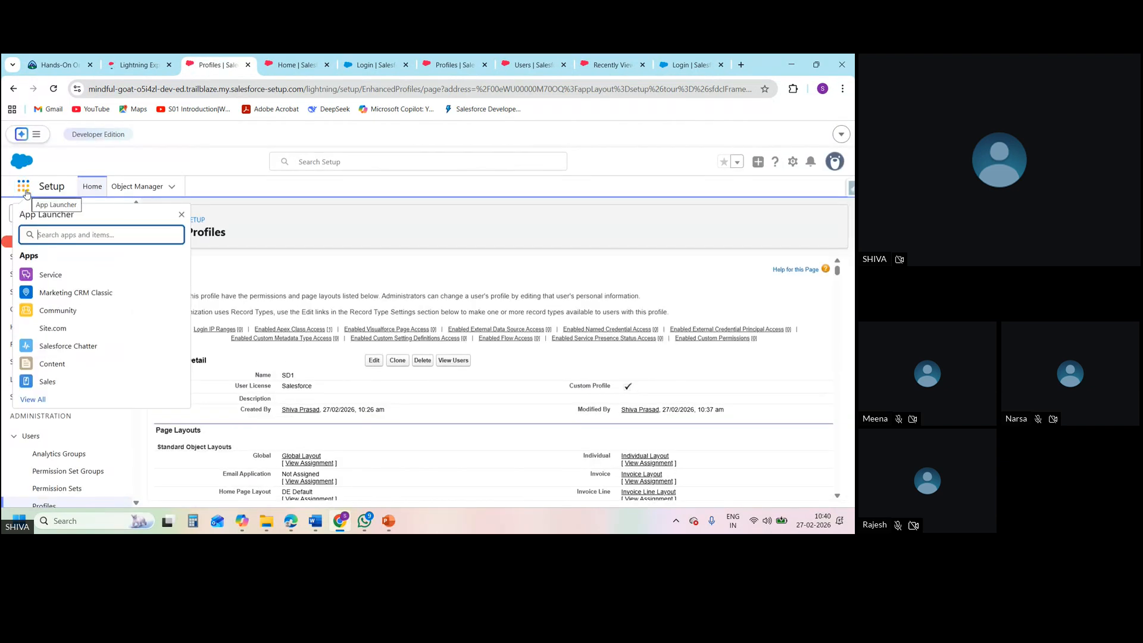
{"action": "type", "text": "Onboarding task"}
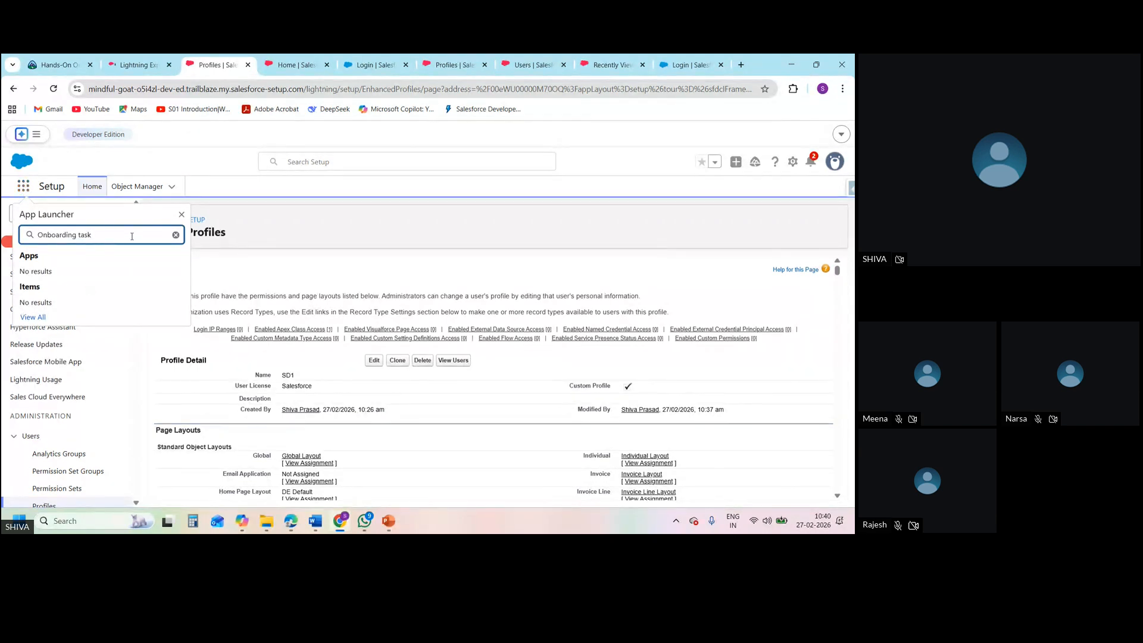
{"action": "left_click", "coordinate": [181, 214]}
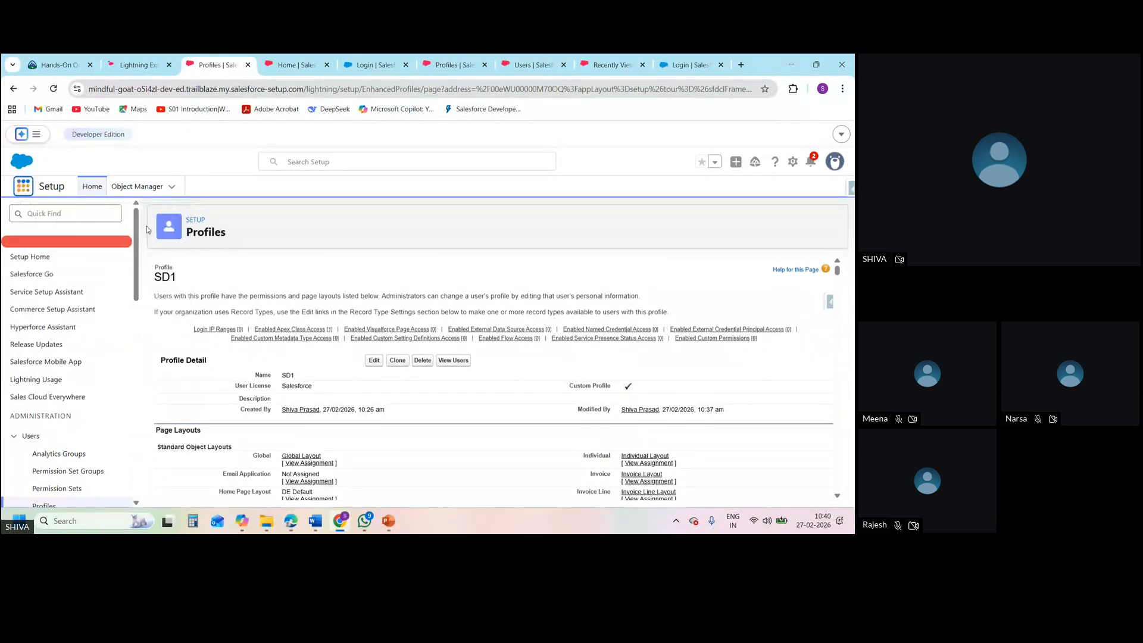
Search Setup for "tabs" and open the Tabs page
{"action": "left_click", "coordinate": [98, 215]}
{"action": "type", "text": "ta"}
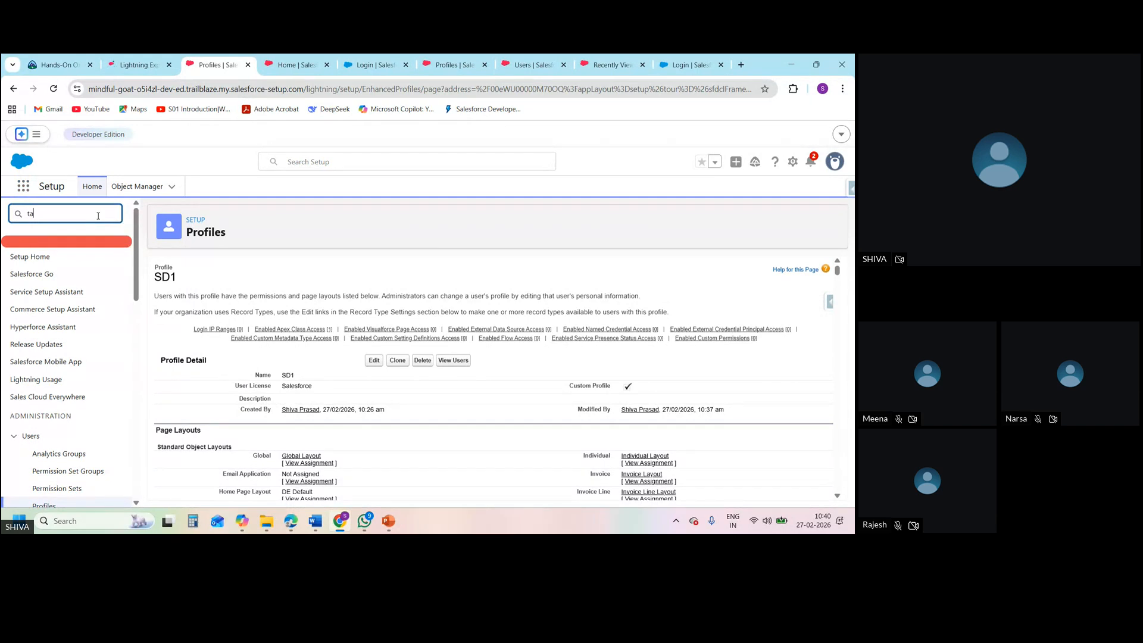
{"action": "type", "text": "bs"}
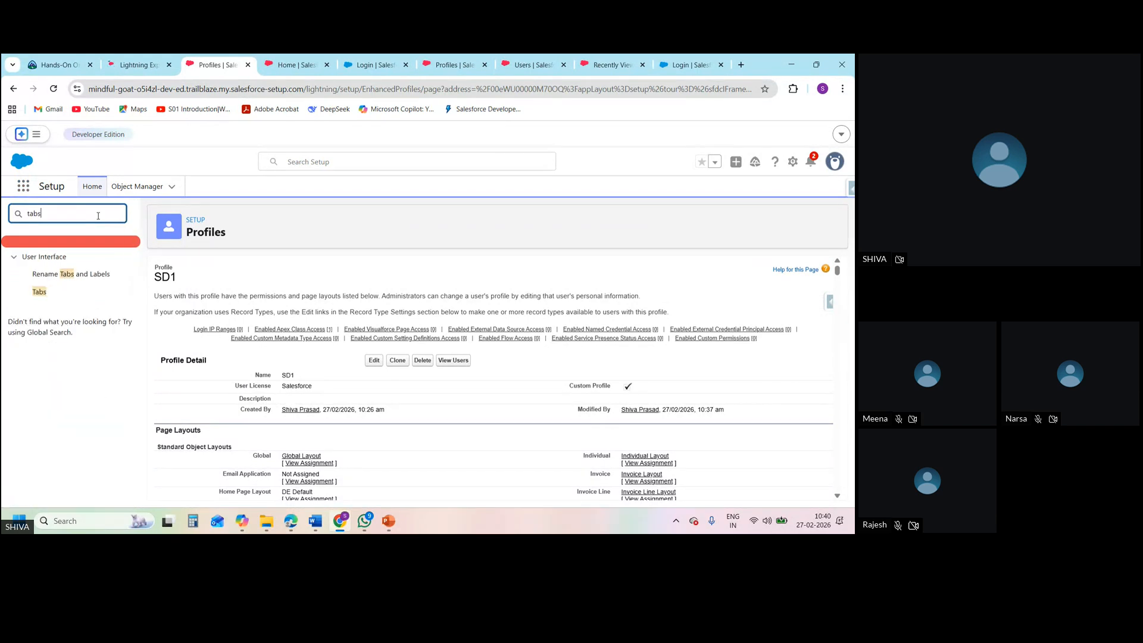
{"action": "left_click", "coordinate": [43, 291]}
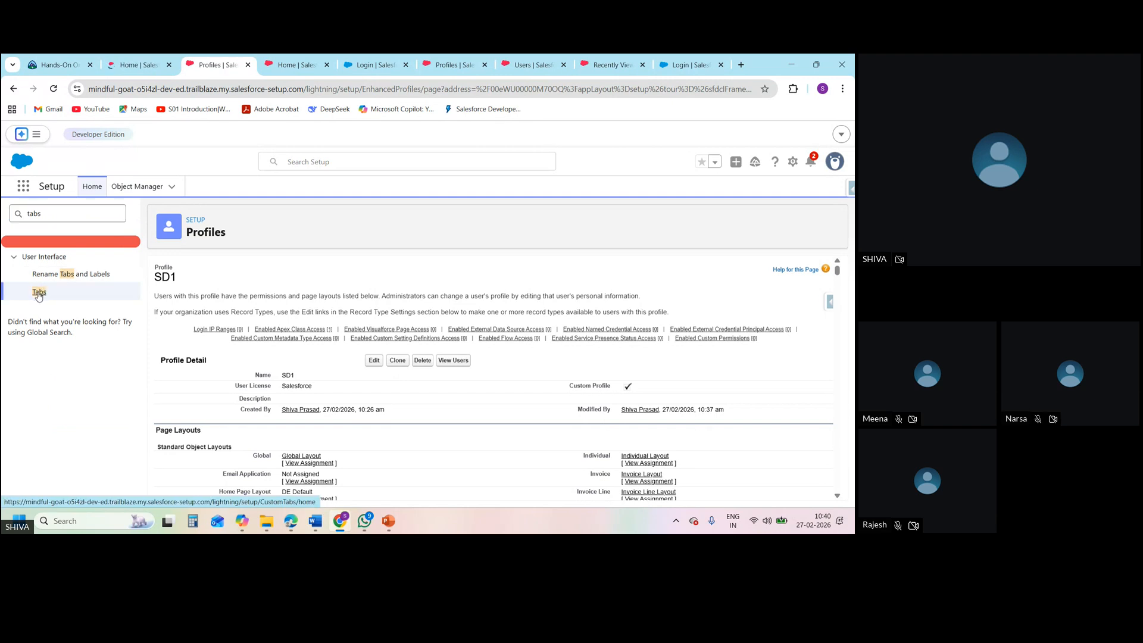
{"action": "left_click", "coordinate": [39, 293]}
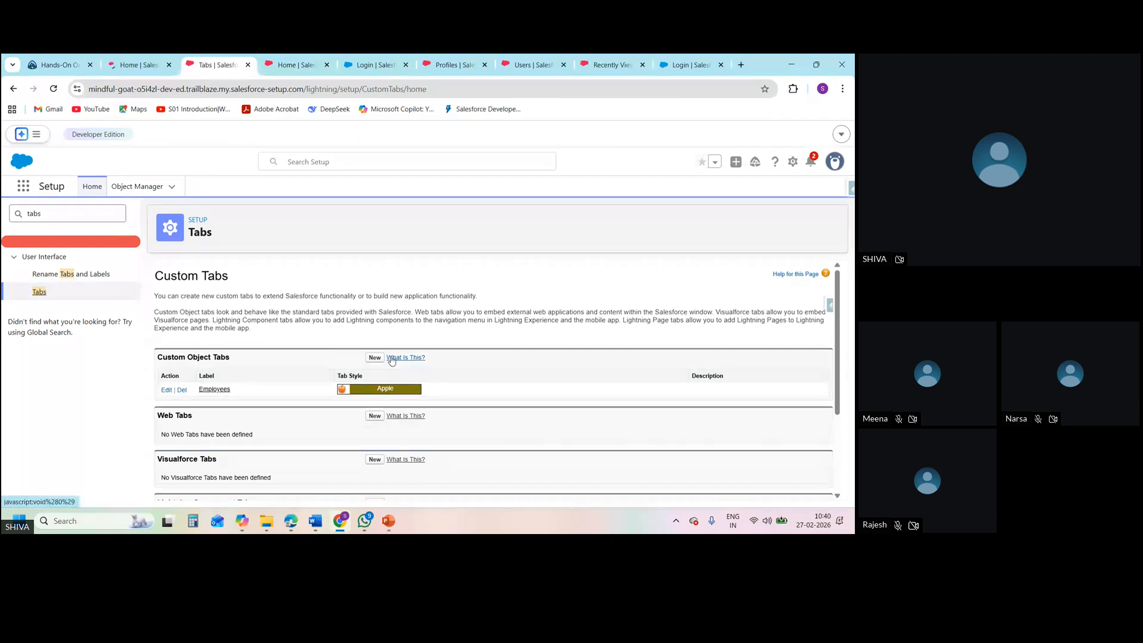
Start a new custom object tab for the Onboarding task object with the Apple tab style and continue to profile visibility
{"action": "left_click", "coordinate": [374, 358]}
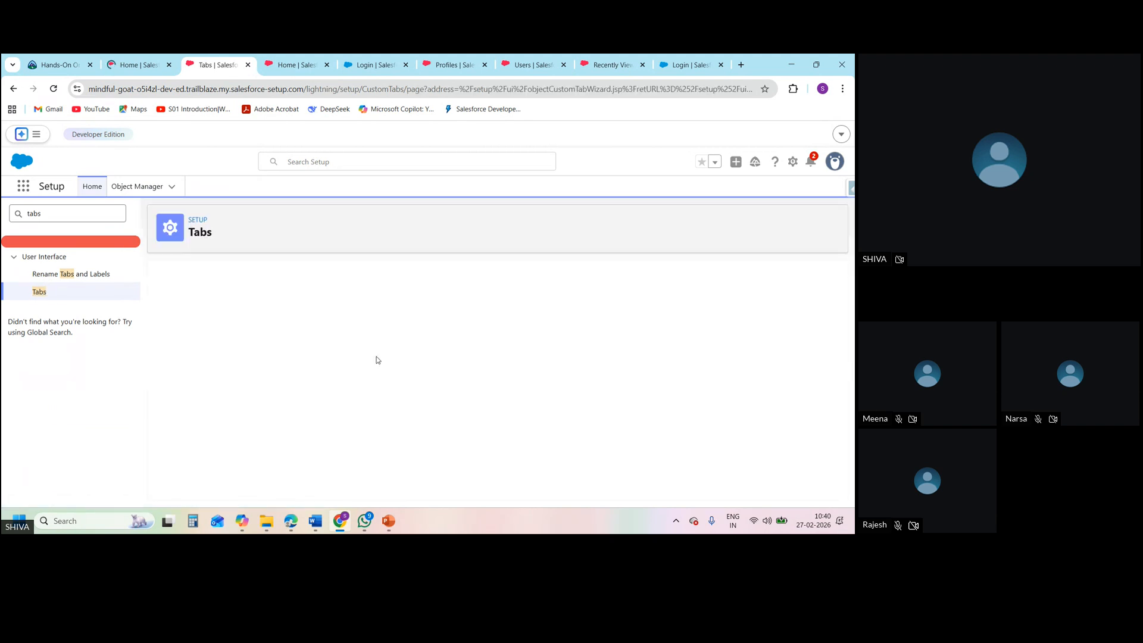
{"action": "left_click", "coordinate": [341, 379]}
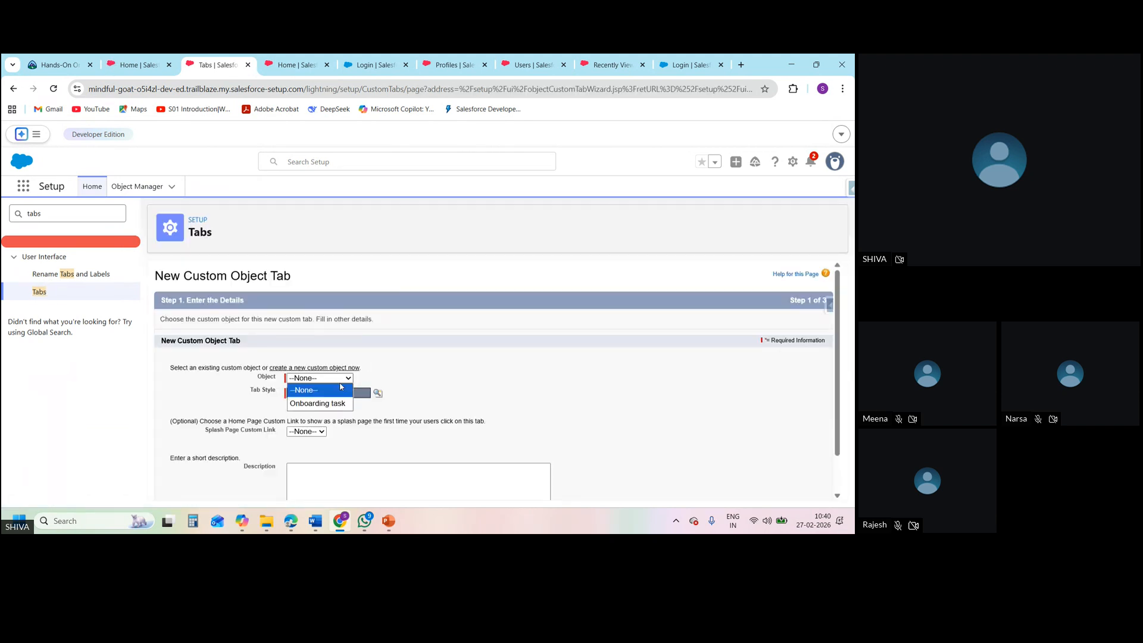
{"action": "left_click", "coordinate": [332, 405]}
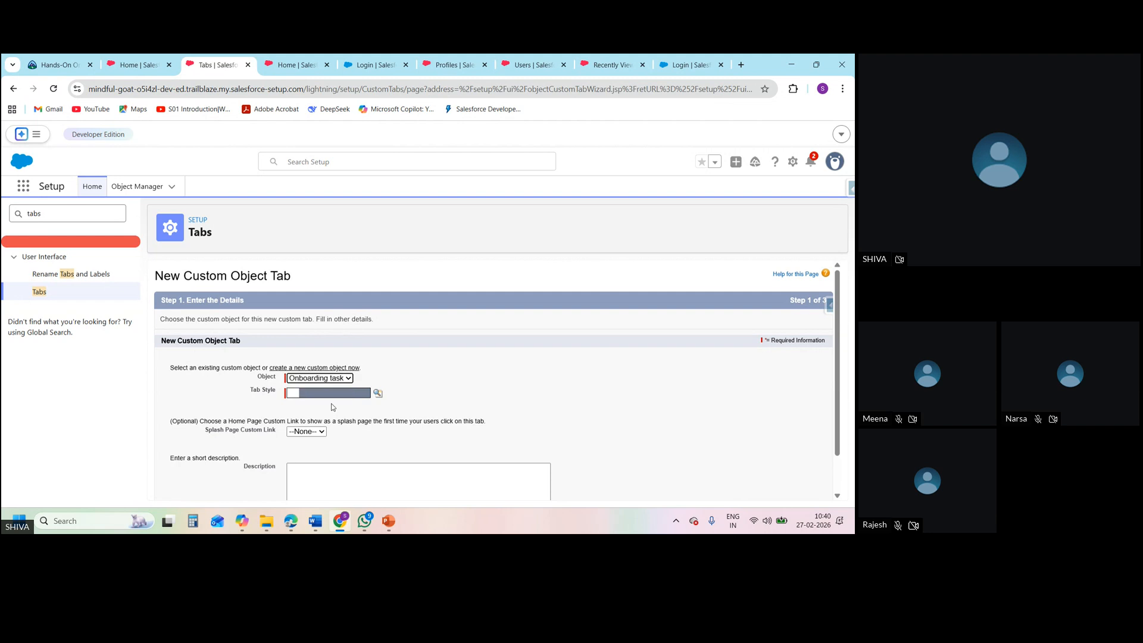
{"action": "left_click", "coordinate": [378, 394]}
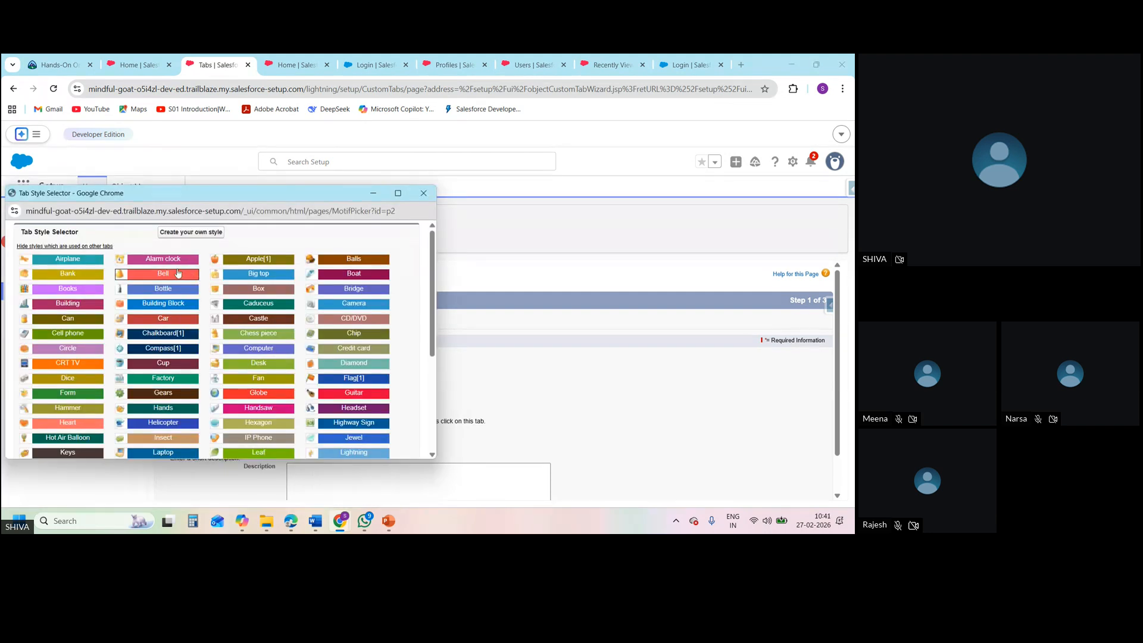
{"action": "left_click", "coordinate": [241, 259]}
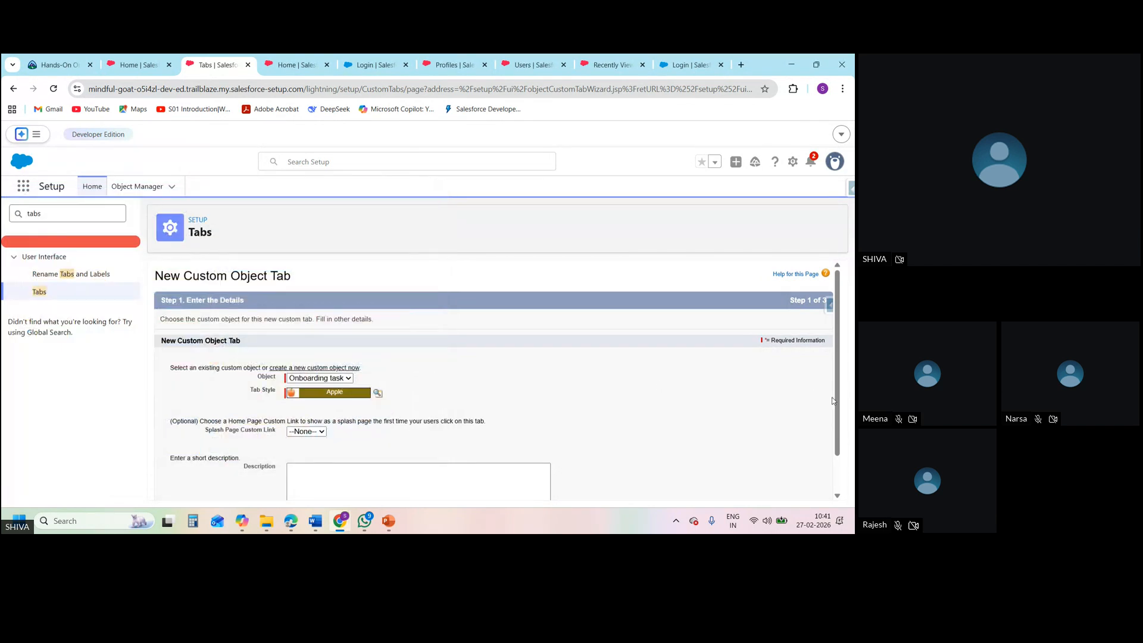
{"action": "scroll", "coordinate": [838, 404], "scroll_direction": "down", "scroll_amount": 2}
{"action": "left_click", "coordinate": [794, 487]}
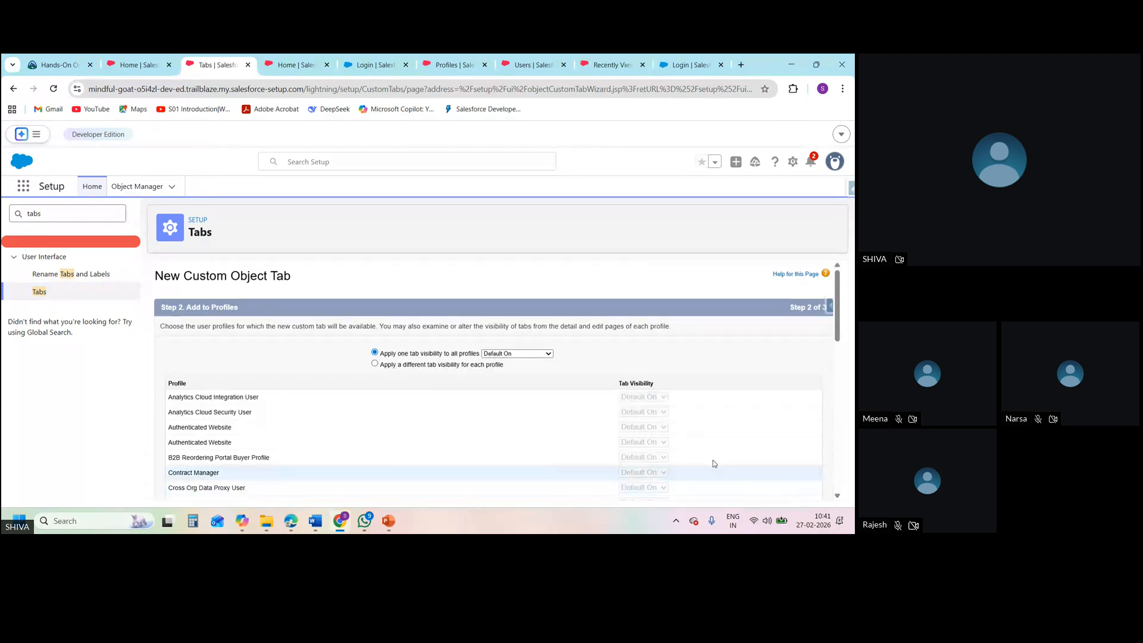
Keep tab visibility Default On for all profiles and the tab included in all custom apps, and save the tab
{"action": "scroll", "coordinate": [845, 373], "scroll_direction": "down", "scroll_amount": 1}
{"action": "scroll", "coordinate": [845, 372], "scroll_direction": "down", "scroll_amount": 10}
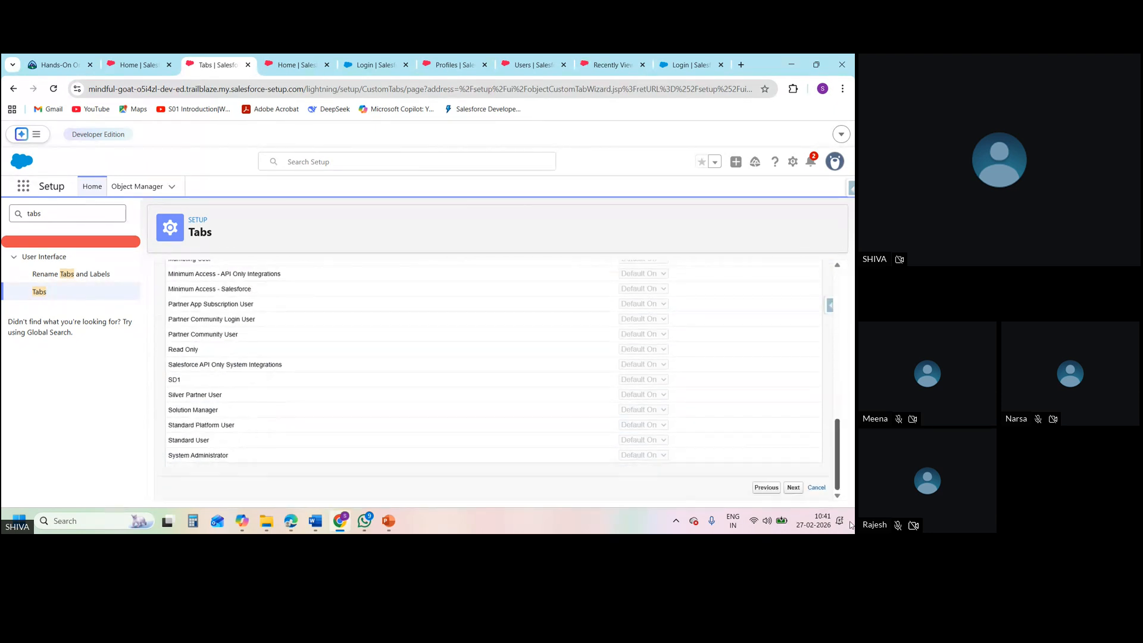
{"action": "left_click", "coordinate": [793, 488]}
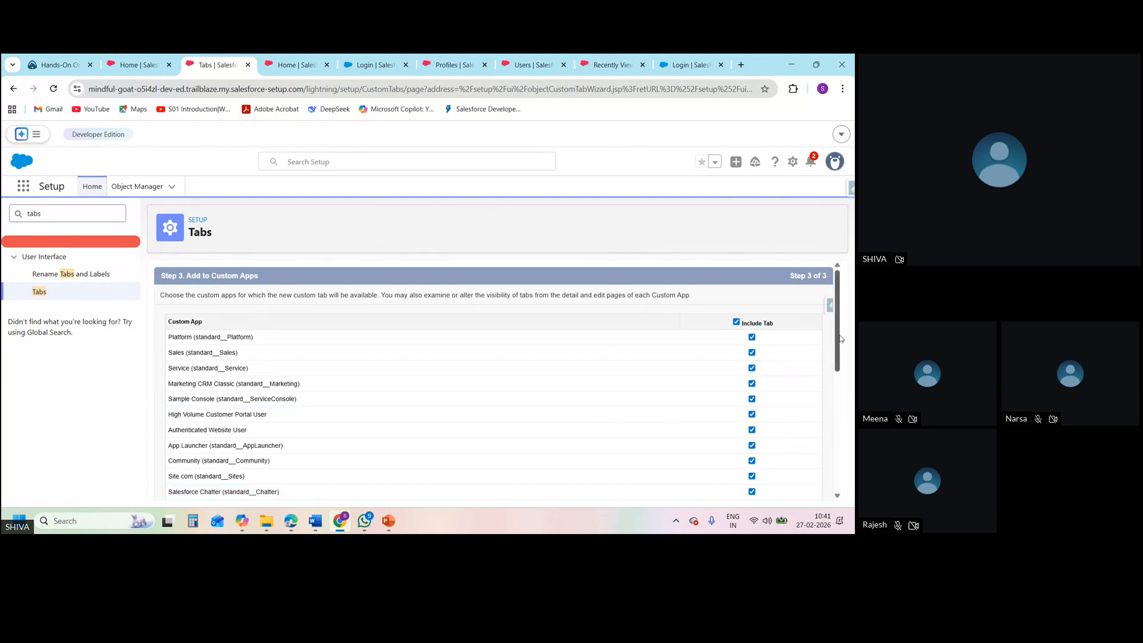
{"action": "left_click_drag", "start_coordinate": [840, 334], "coordinate": [850, 490]}
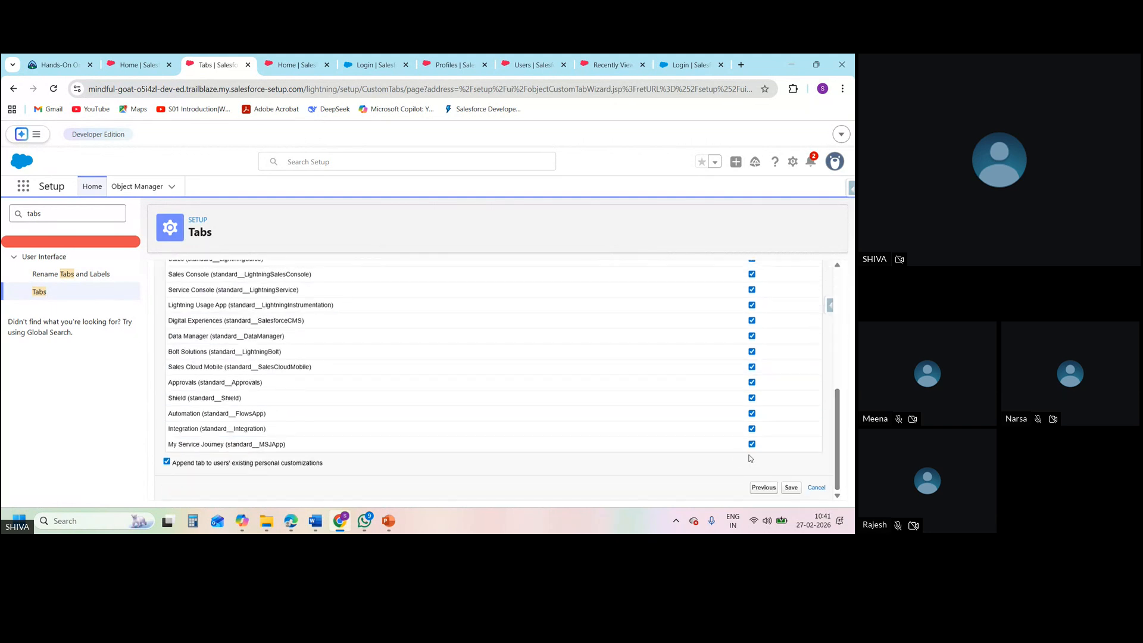
{"action": "left_click", "coordinate": [791, 487]}
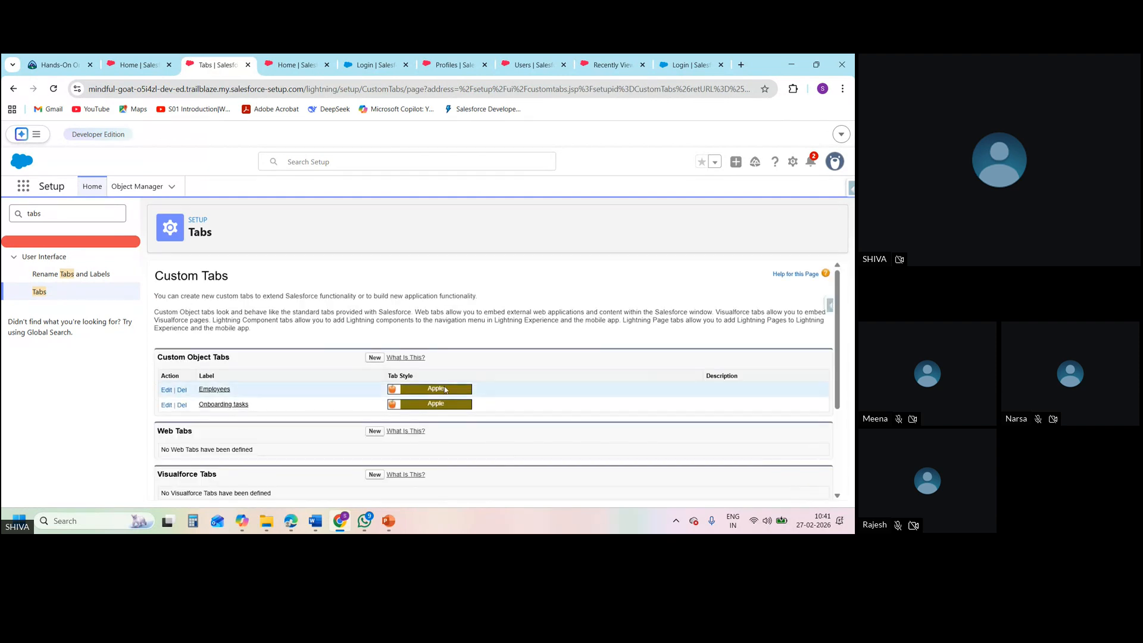
Search the App Launcher on the relaunched Sales home page for the Onboarding tasks tab with "on b" and "on"
{"action": "left_click", "coordinate": [148, 60]}
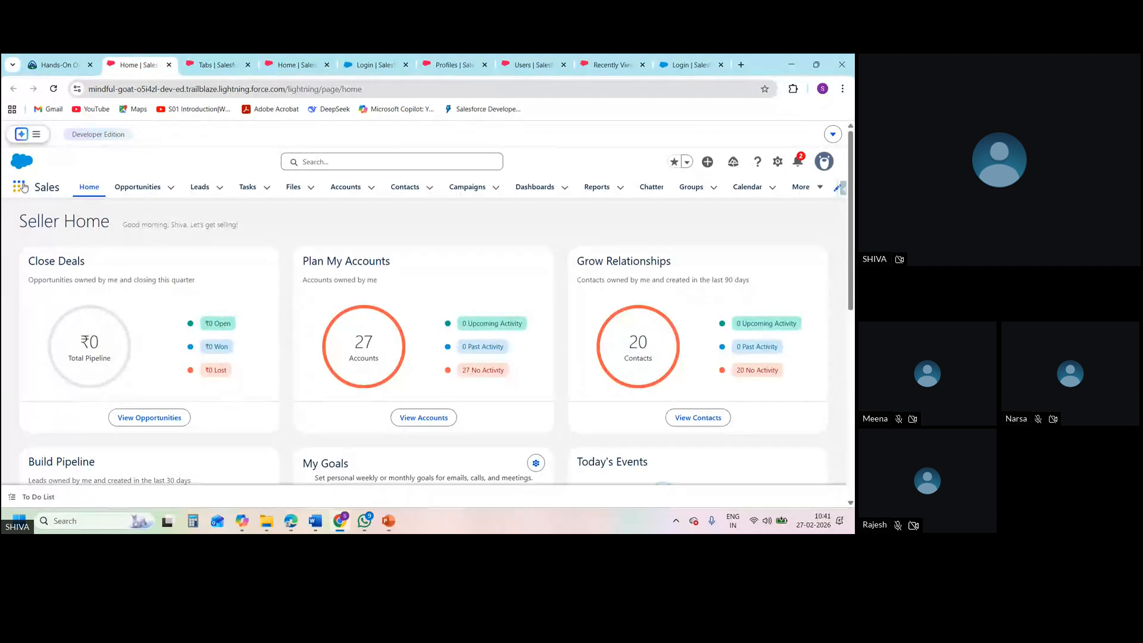
{"action": "left_click", "coordinate": [22, 186]}
{"action": "type", "text": "o"}
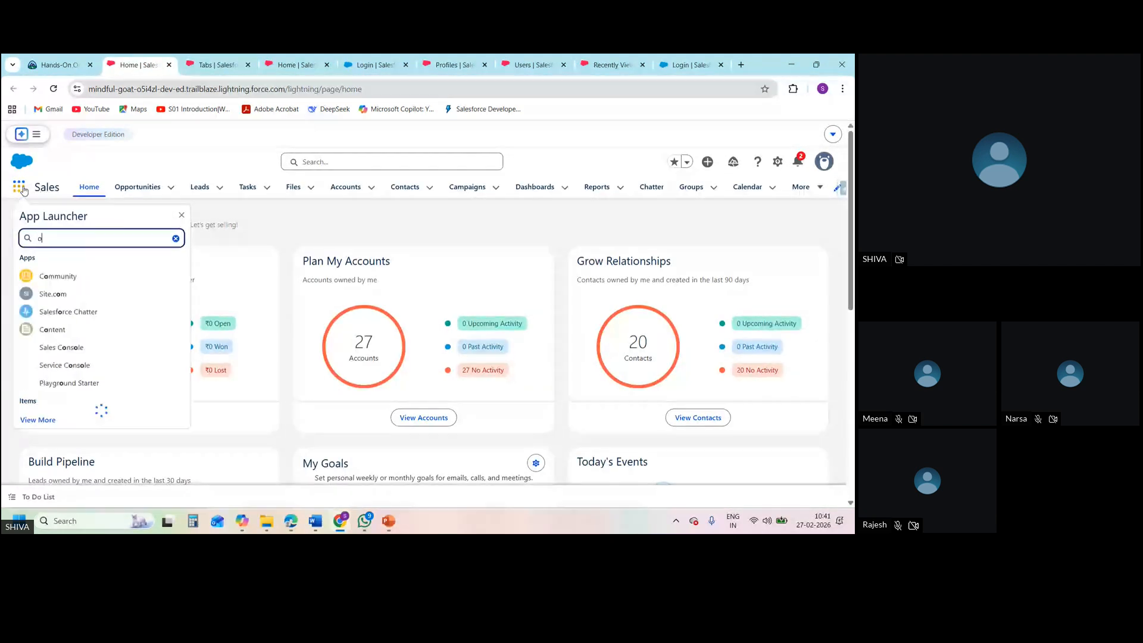
{"action": "type", "text": "n b"}
{"action": "key", "text": "BackSpace"}
{"action": "key", "text": "BackSpace"}
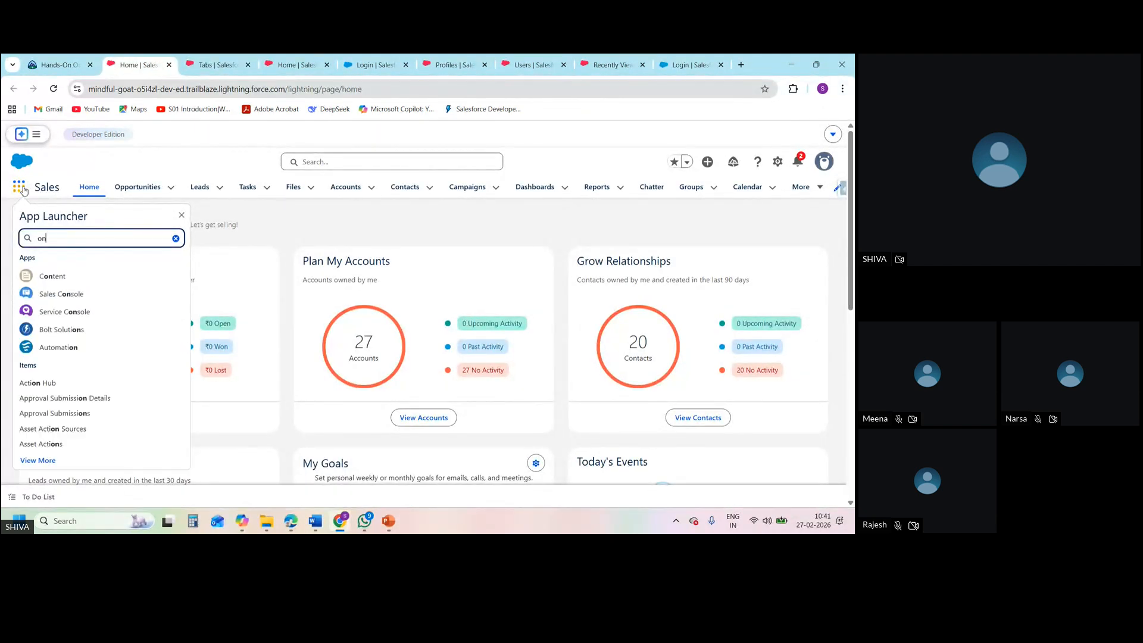
Reload the Sales home page and search the App Launcher with "on b" and the full name "Onboarding task"
{"action": "left_click", "coordinate": [59, 95]}
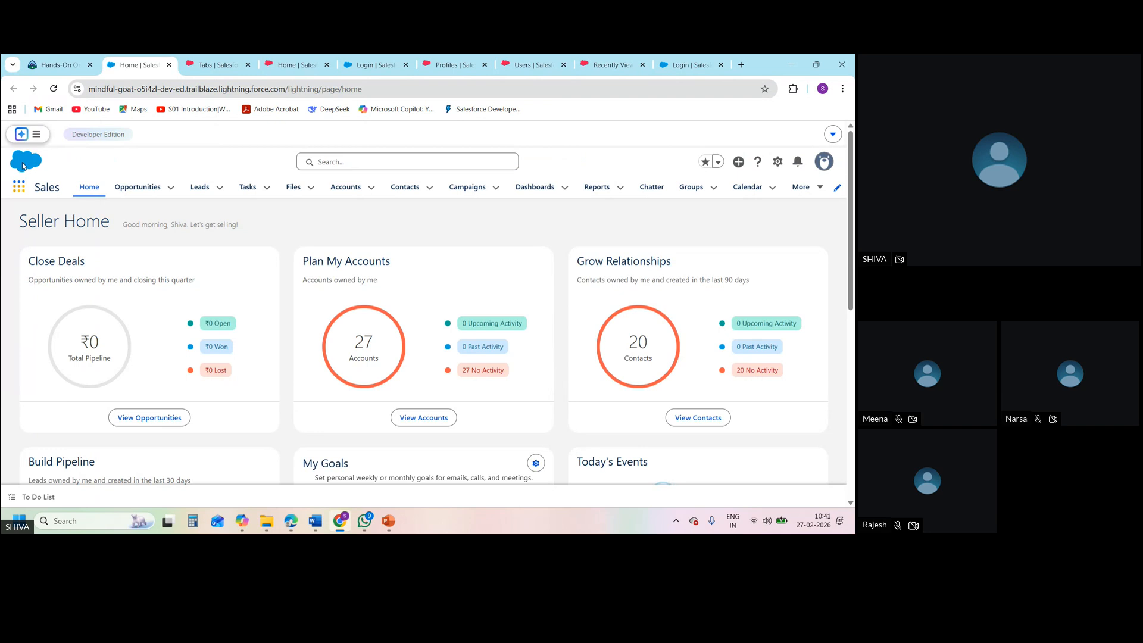
{"action": "left_click", "coordinate": [21, 189]}
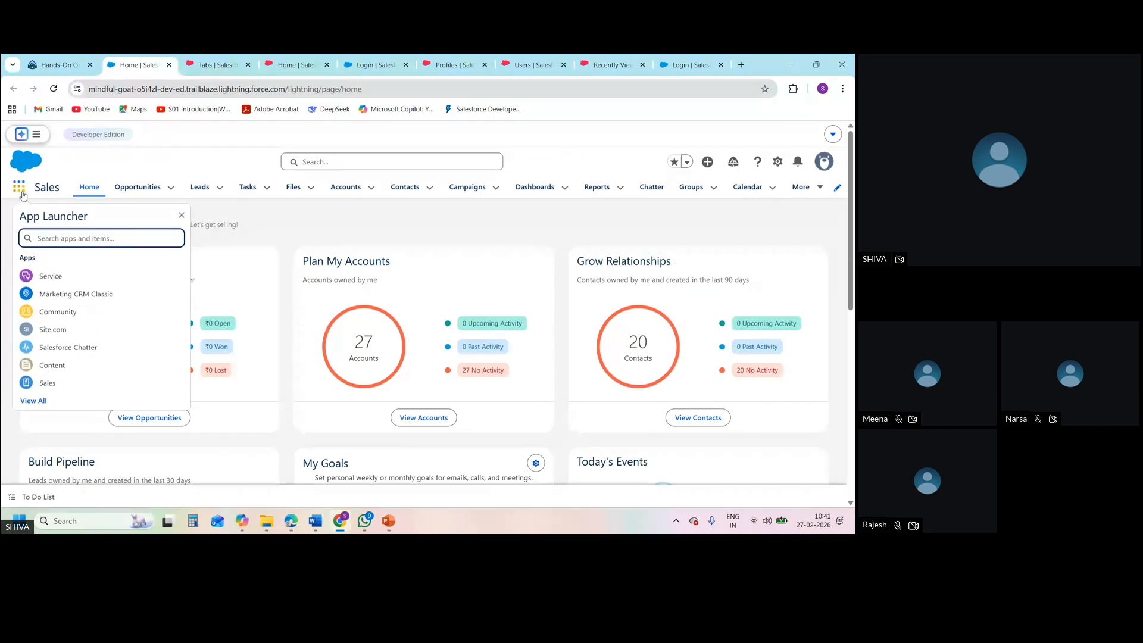
{"action": "type", "text": "on"}
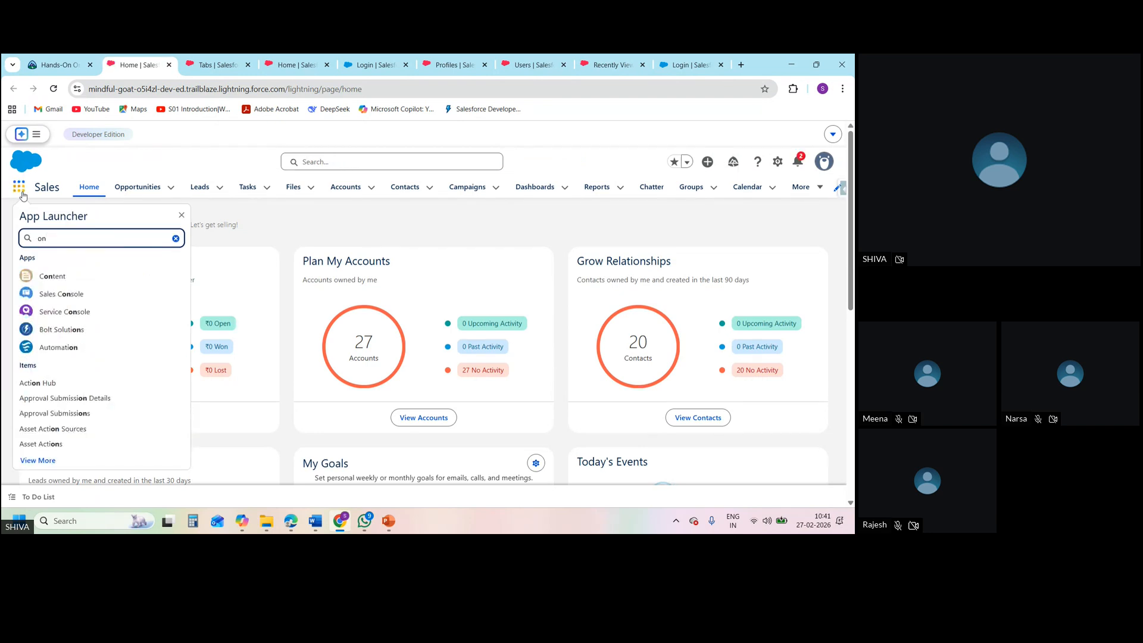
{"action": "type", "text": " b"}
{"action": "key", "text": "BackSpace"}
{"action": "key", "text": "BackSpace"}
{"action": "key", "text": "BackSpace"}
{"action": "key", "text": "BackSpace"}
{"action": "key", "text": "BackSpace"}
{"action": "type", "text": "Onboarding task"}
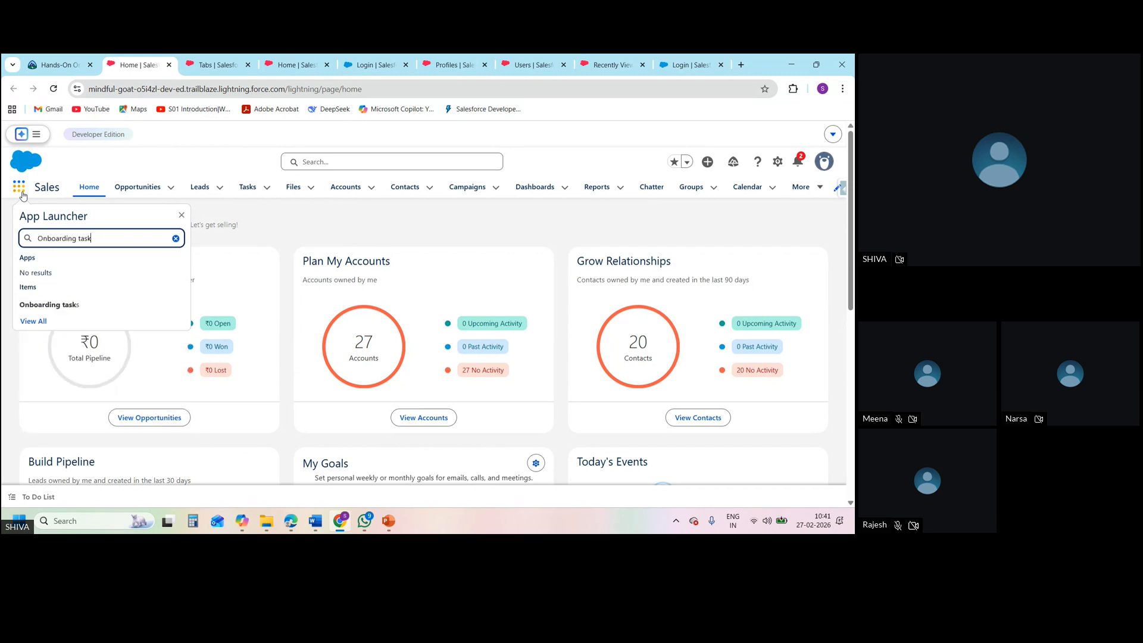
Open Onboarding tasks from the App Launcher results, show its All list view and start a new record
{"action": "left_click", "coordinate": [51, 314]}
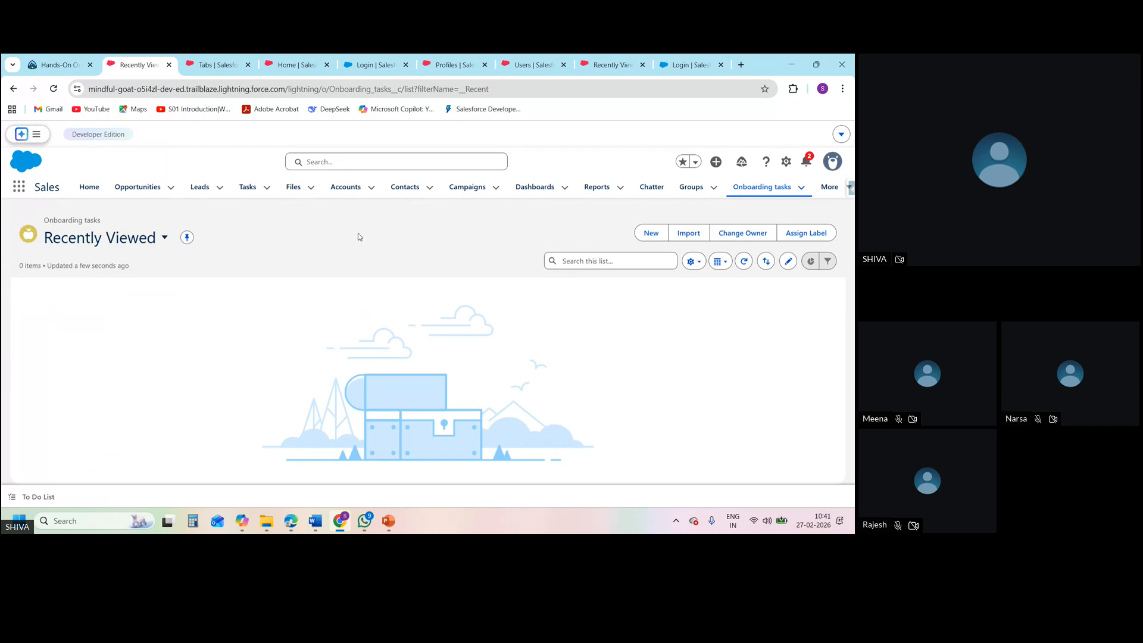
{"action": "left_click", "coordinate": [166, 238]}
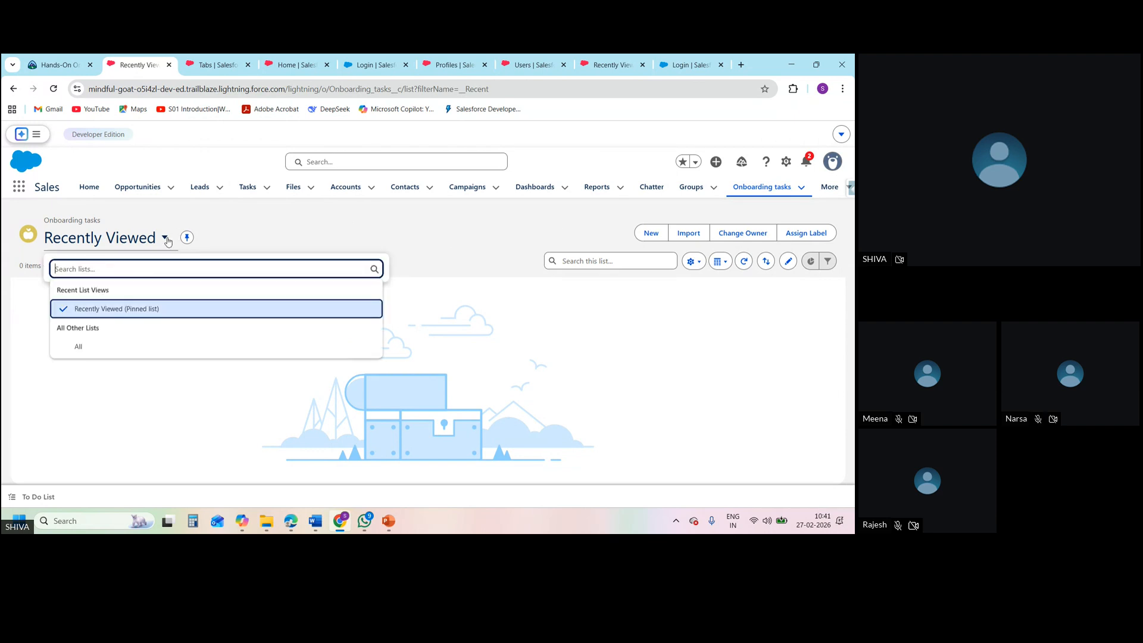
{"action": "left_click", "coordinate": [94, 348]}
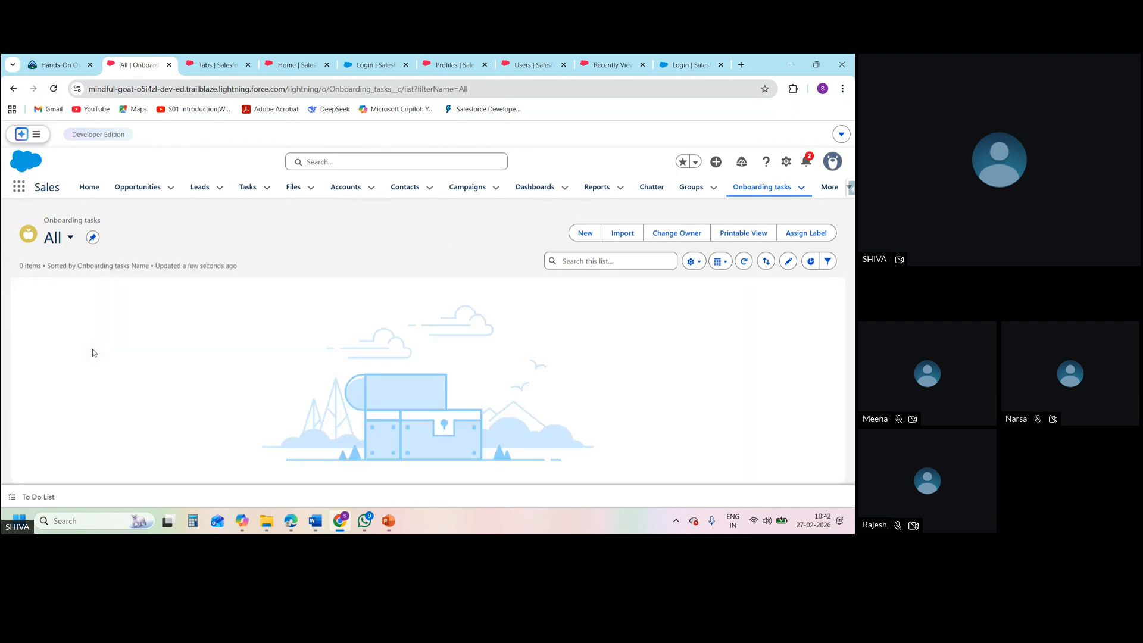
{"action": "left_click", "coordinate": [580, 232]}
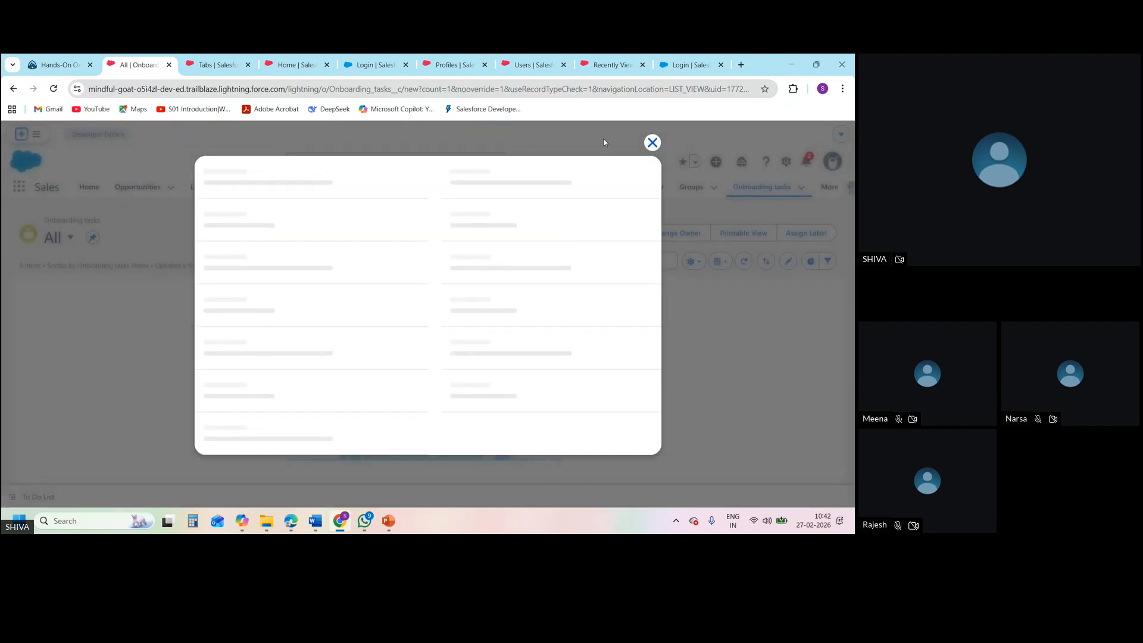
Reload the SD1 profile in Setup and examine its Custom Object Permissions for Employees and Onboarding tasks
{"action": "left_click", "coordinate": [487, 72]}
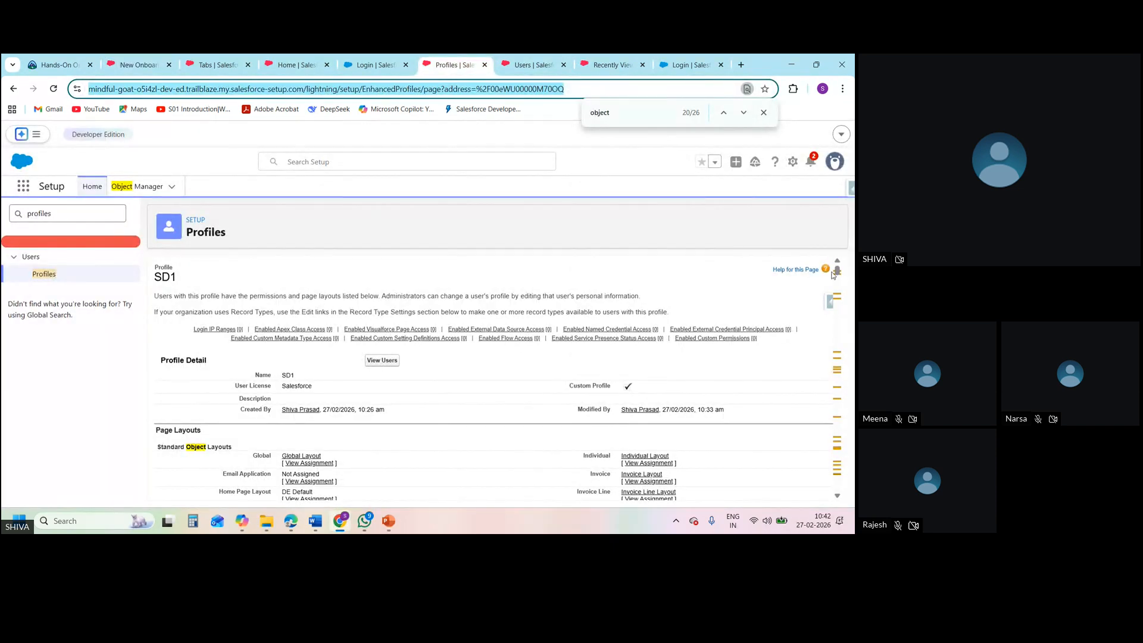
{"action": "left_click_drag", "start_coordinate": [832, 274], "coordinate": [854, 478]}
{"action": "left_click", "coordinate": [56, 92]}
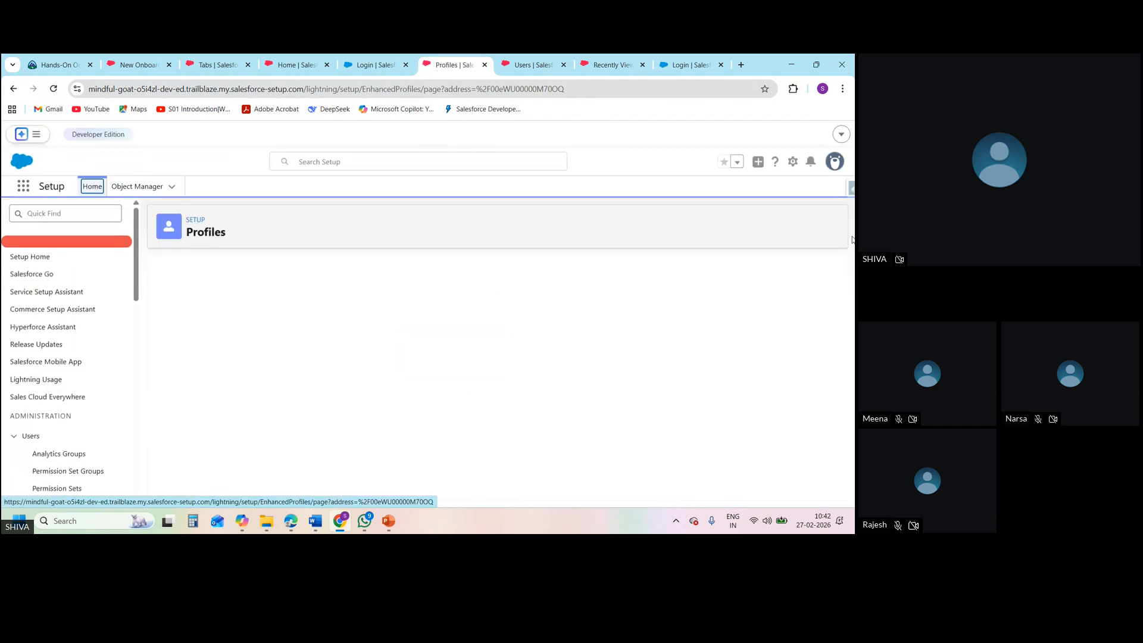
{"action": "left_click_drag", "start_coordinate": [838, 271], "coordinate": [837, 467]}
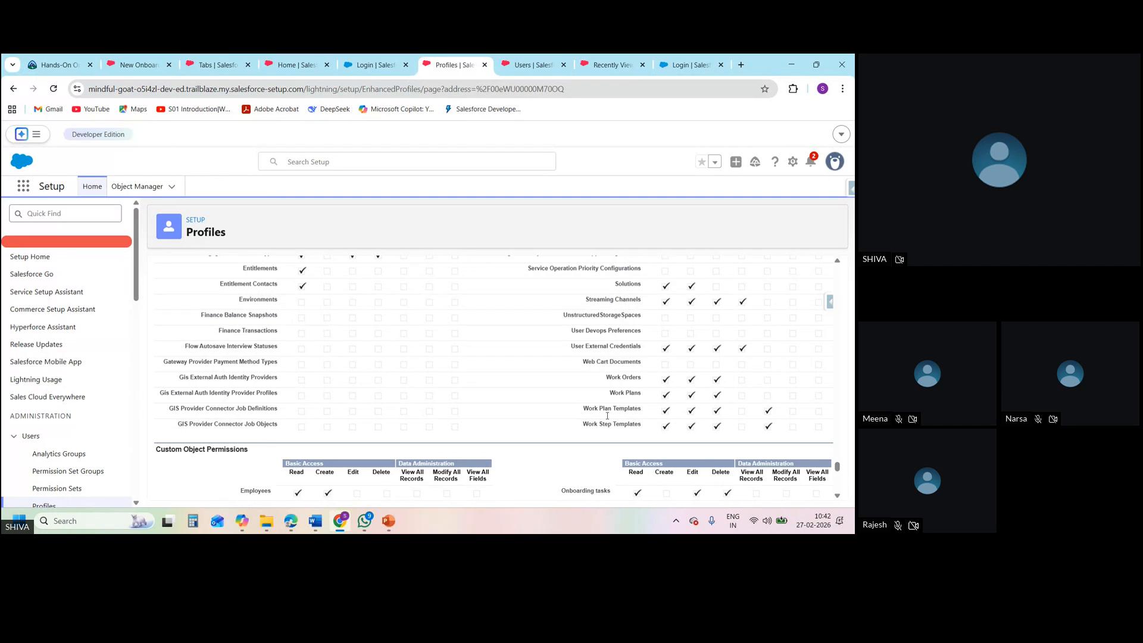
From the All Users list, log in as the user assigned the SD1 profile and dismiss the Go Mobile prompt
{"action": "left_click", "coordinate": [516, 67]}
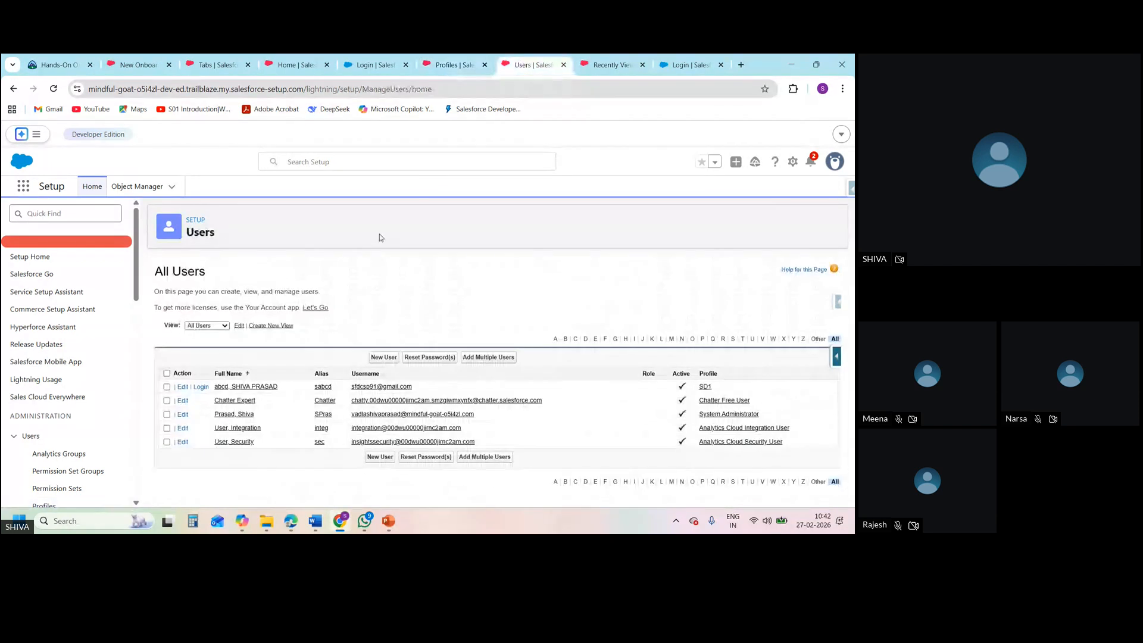
{"action": "left_click", "coordinate": [201, 387]}
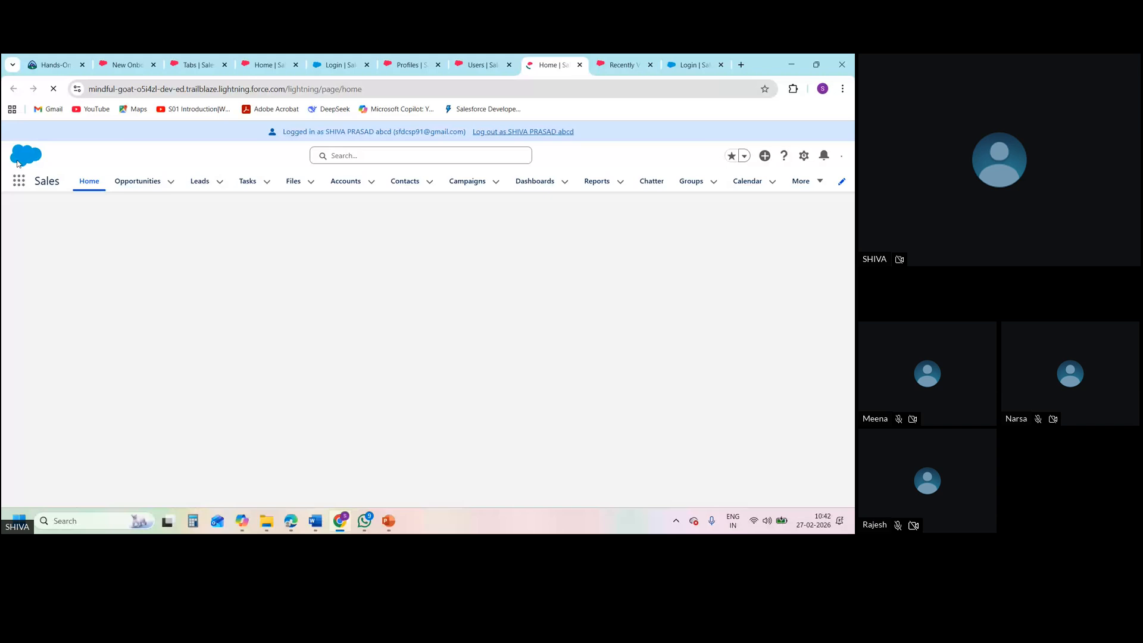
{"action": "left_click", "coordinate": [807, 181]}
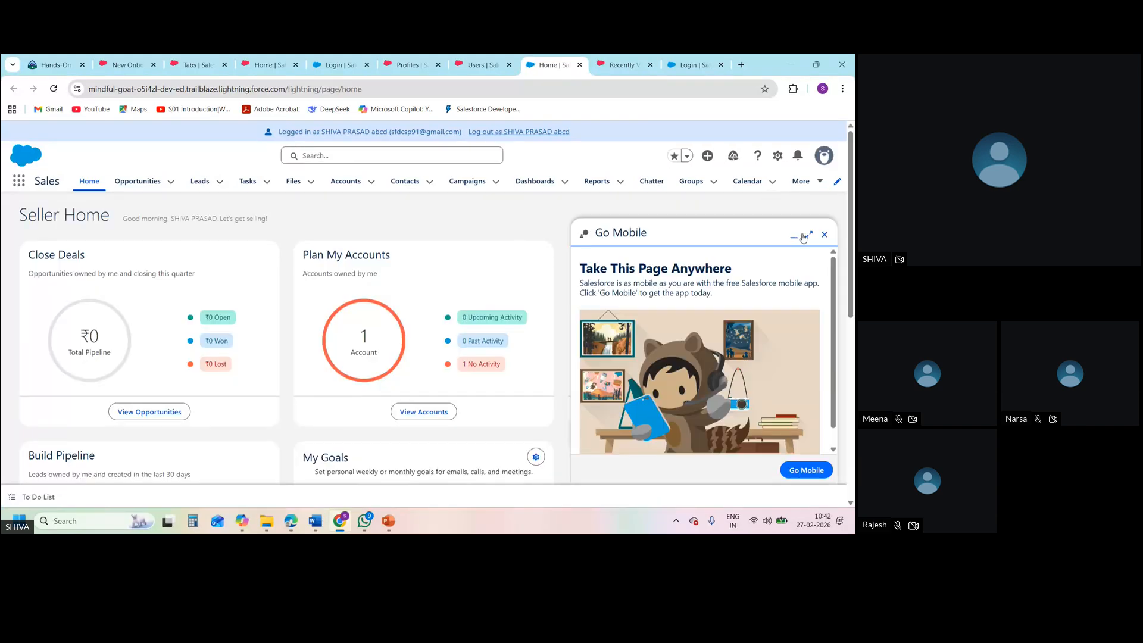
{"action": "left_click", "coordinate": [823, 235]}
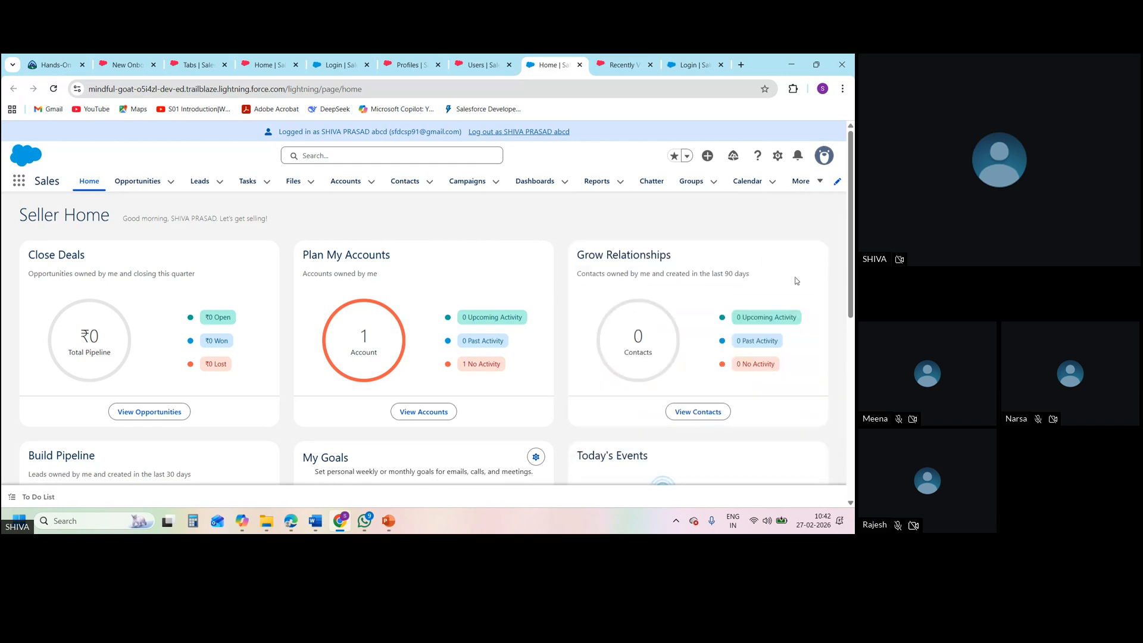
Open Onboarding tasks in the SD1 user's Sales app and show the All list view to check the available actions
{"action": "left_click", "coordinate": [819, 180]}
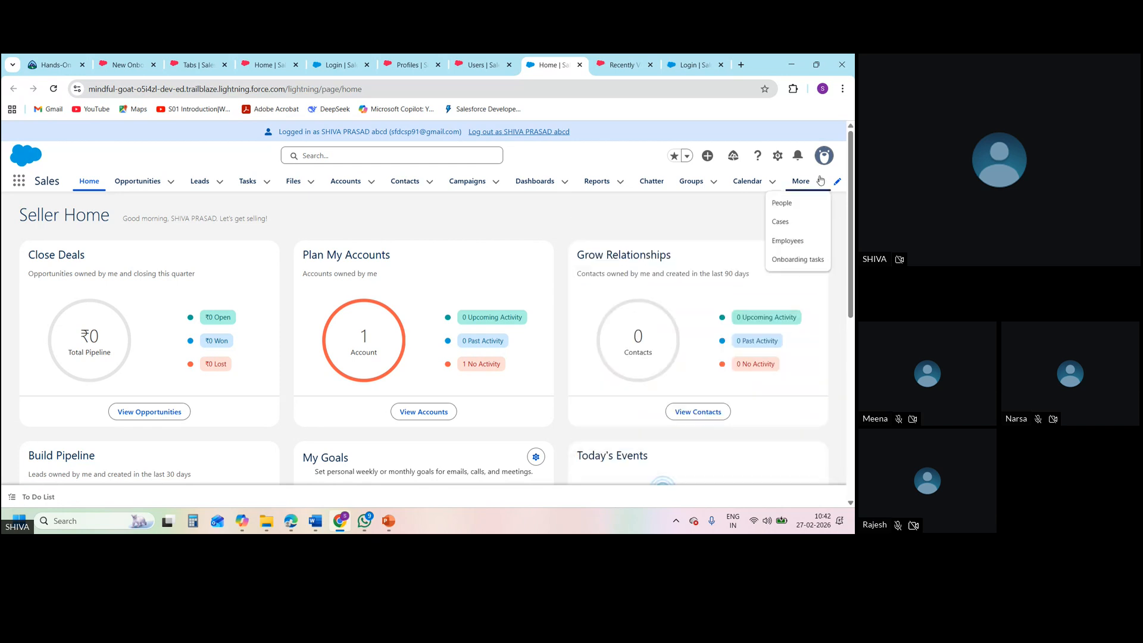
{"action": "left_click", "coordinate": [795, 259]}
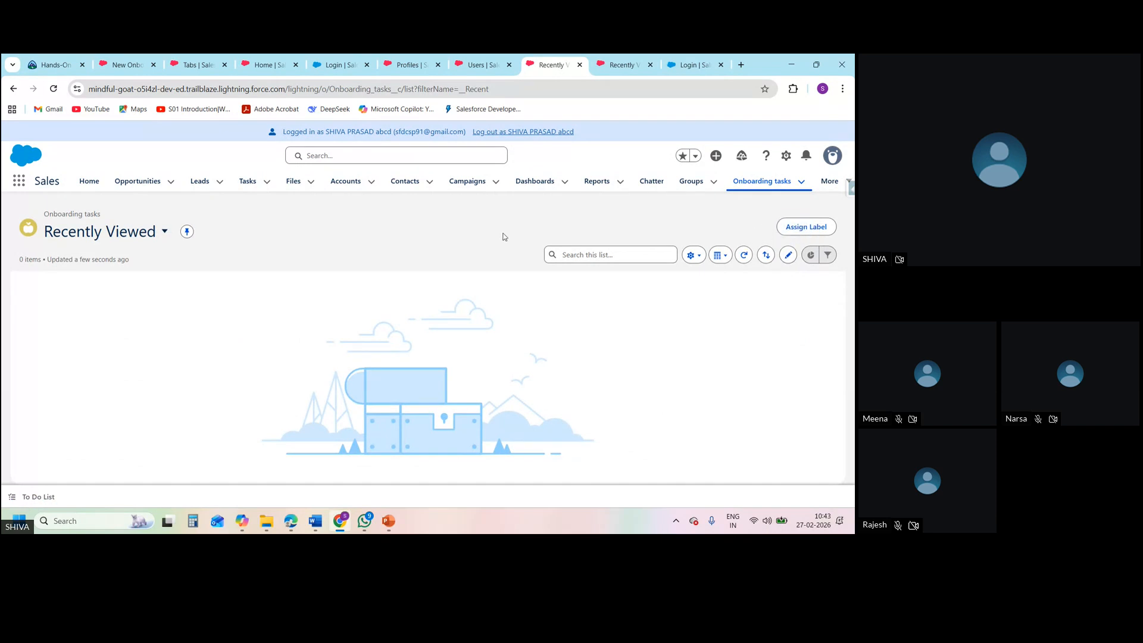
{"action": "left_click", "coordinate": [163, 233]}
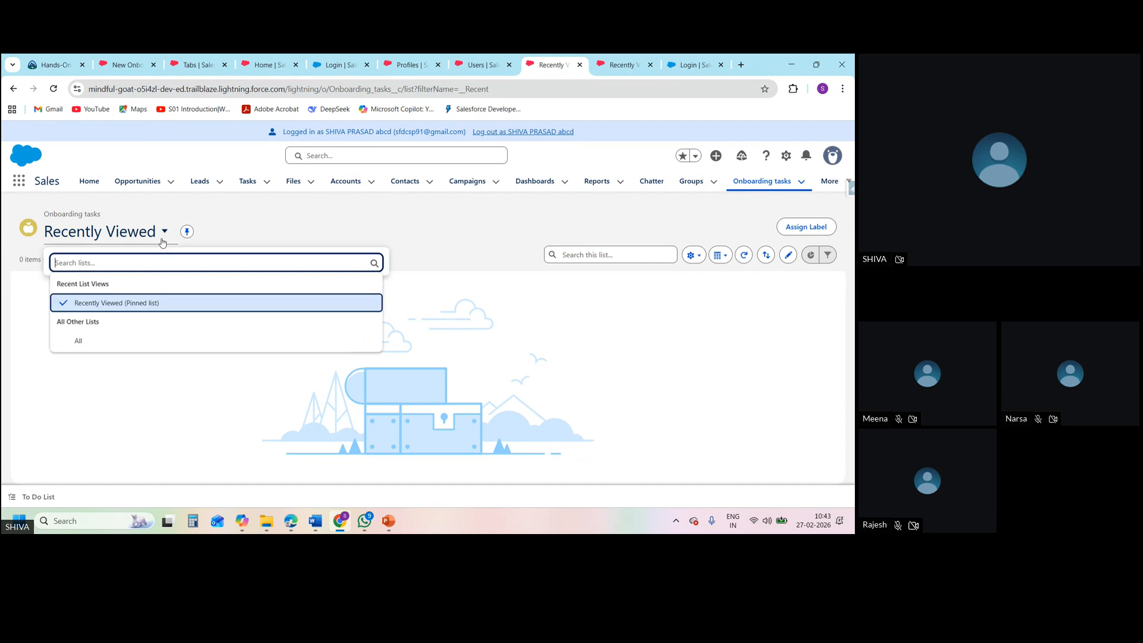
{"action": "left_click", "coordinate": [88, 339]}
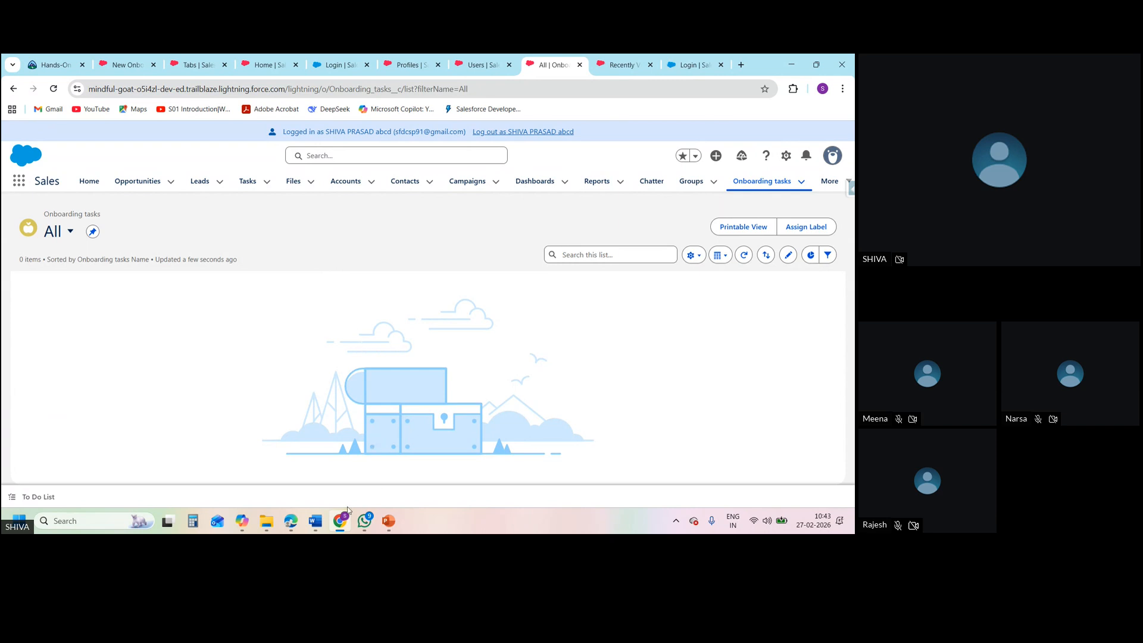
Switch to the Zoho Meeting window
{"action": "left_click", "coordinate": [282, 501]}
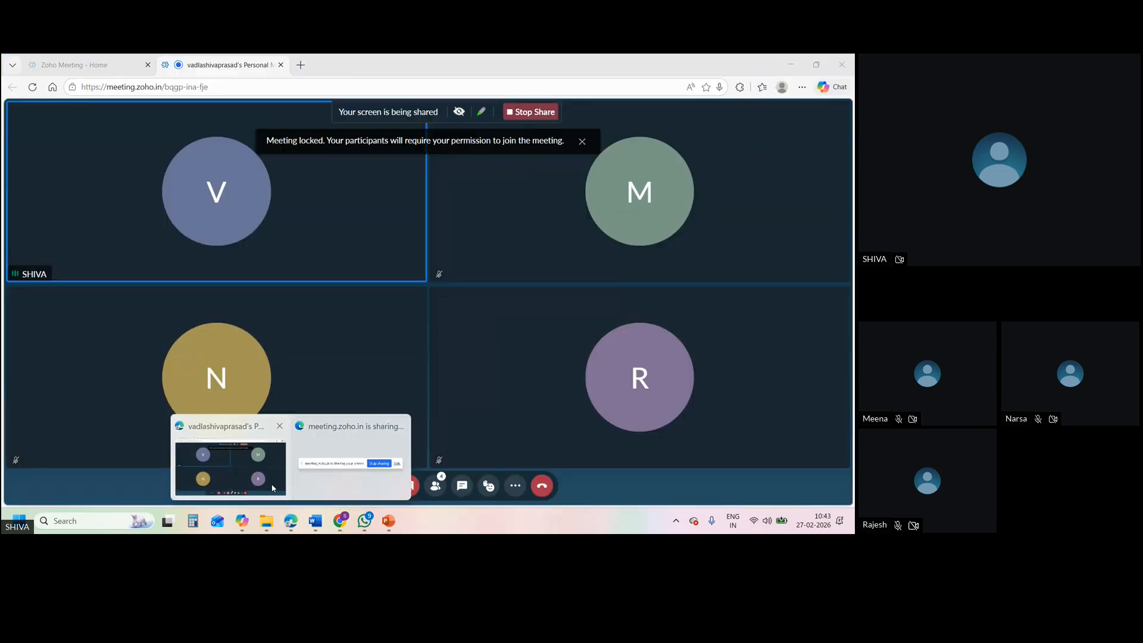
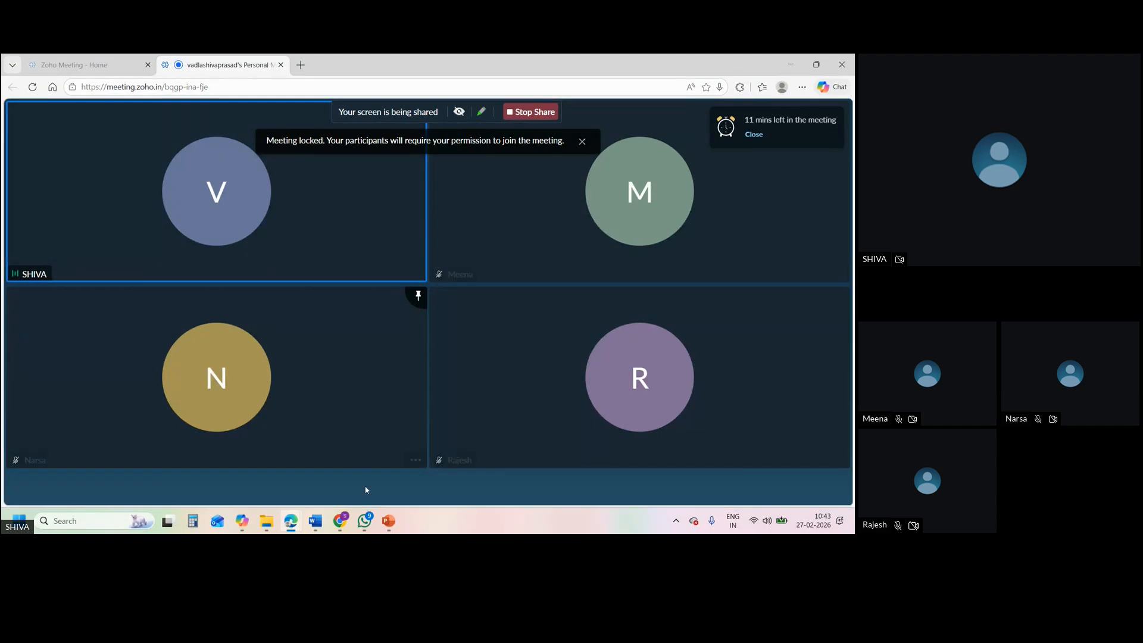
Switch to the PowerPoint presentation, review the Read, Delete and View All permissions on slide 7, and show the Field-Level Security slide
{"action": "mouse_move", "coordinate": [392, 516]}
{"action": "left_click", "coordinate": [396, 476]}
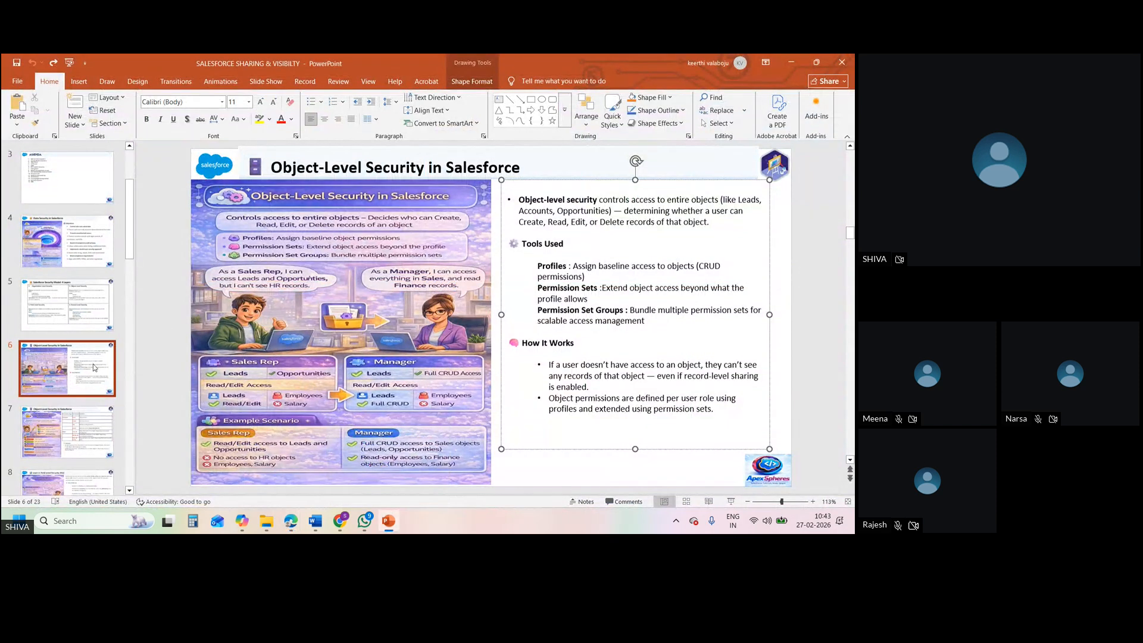
{"action": "left_click", "coordinate": [74, 418]}
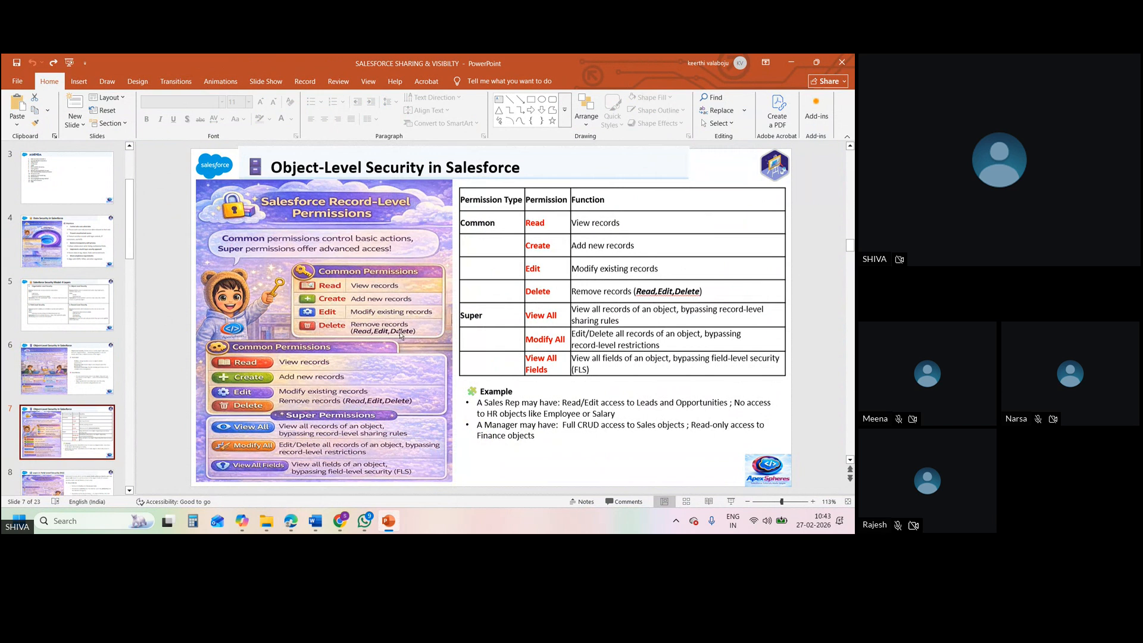
{"action": "left_click", "coordinate": [552, 227]}
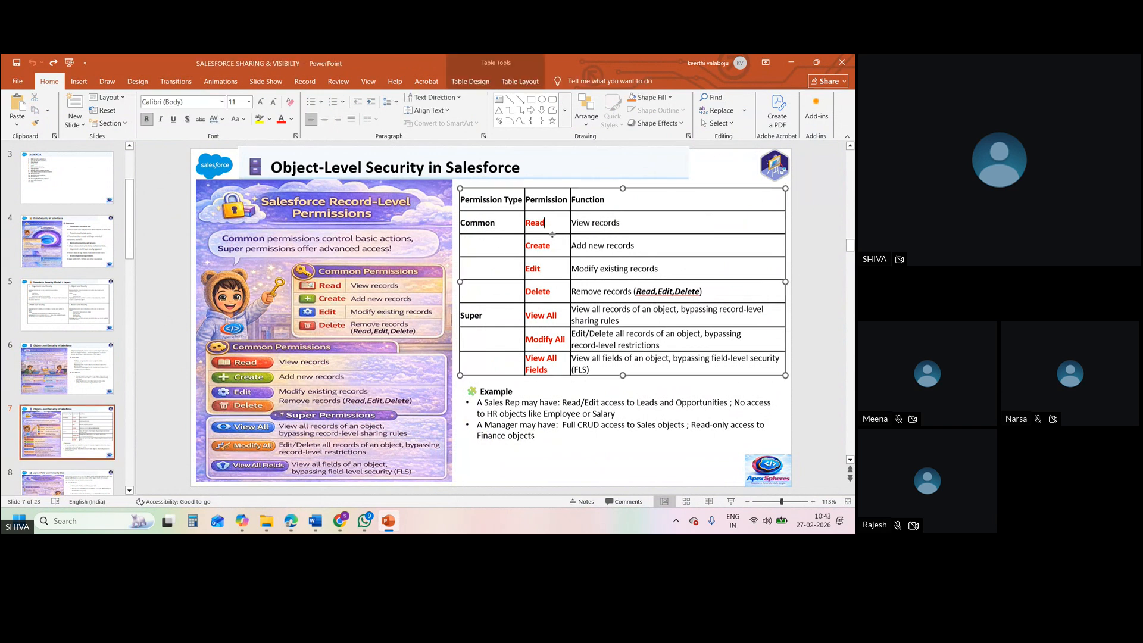
{"action": "left_click", "coordinate": [554, 291]}
{"action": "left_click", "coordinate": [562, 316]}
{"action": "left_click", "coordinate": [87, 478]}
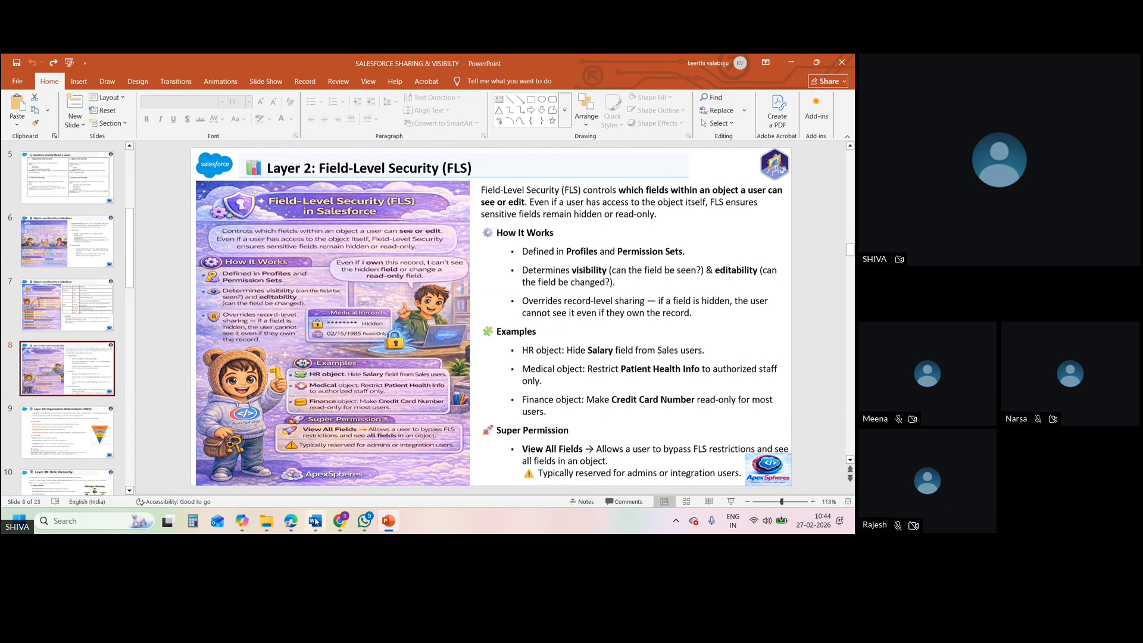
Switch to Chrome and log out of the SD1 user's Salesforce session from the Onboarding tasks page
{"action": "mouse_move", "coordinate": [337, 527]}
{"action": "left_click", "coordinate": [352, 421]}
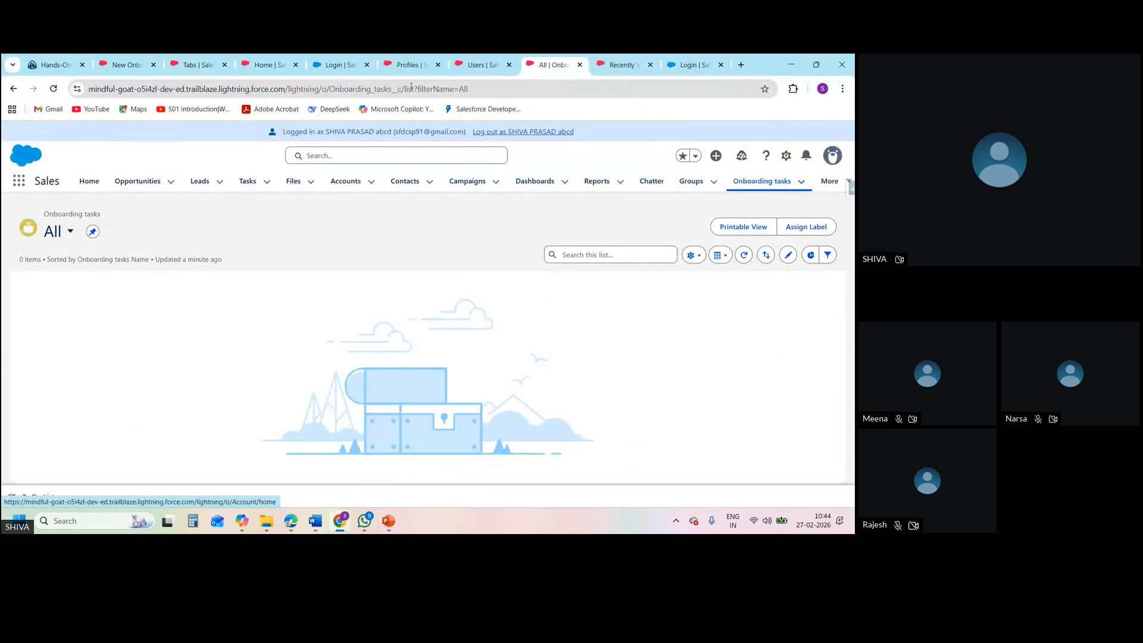
{"action": "left_click", "coordinate": [184, 65]}
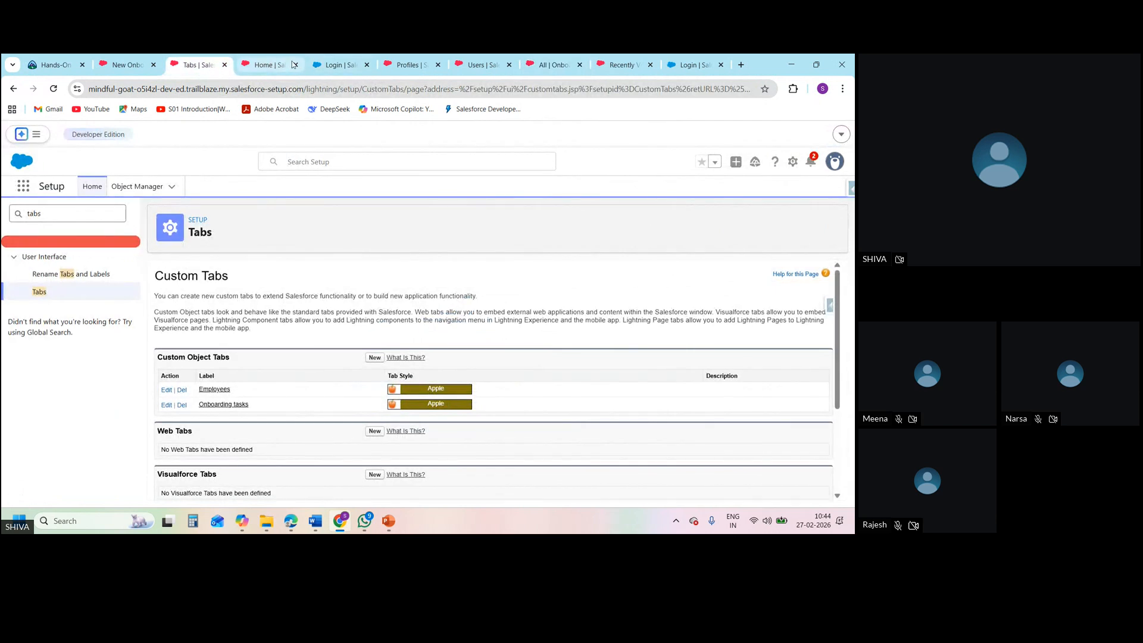
{"action": "left_click", "coordinate": [411, 65]}
{"action": "left_click", "coordinate": [479, 65]}
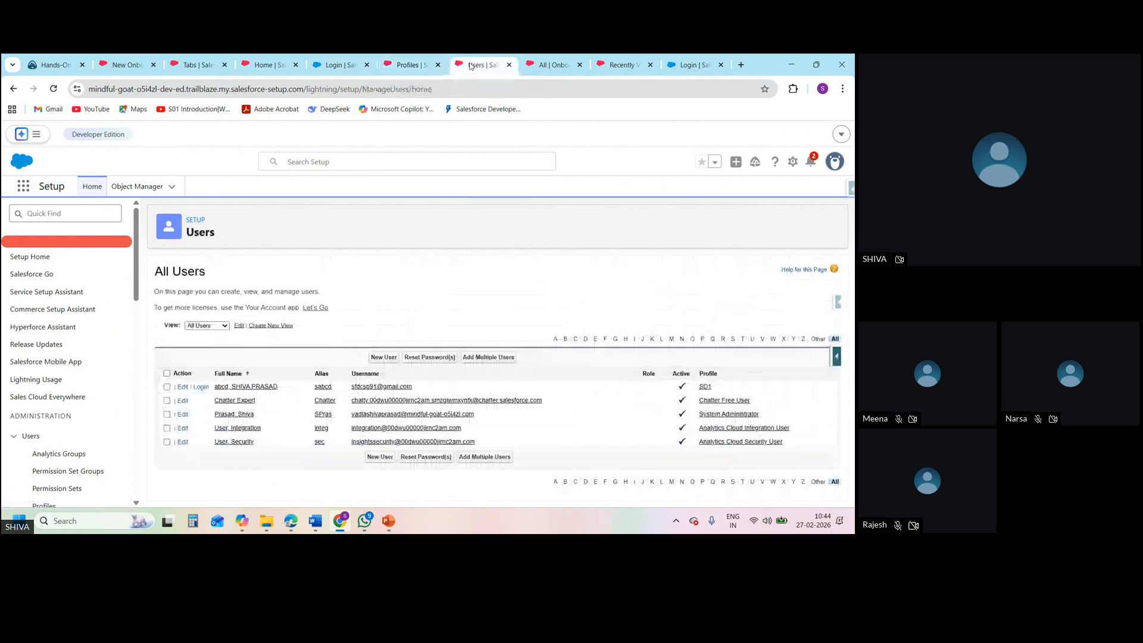
{"action": "left_click", "coordinate": [544, 62]}
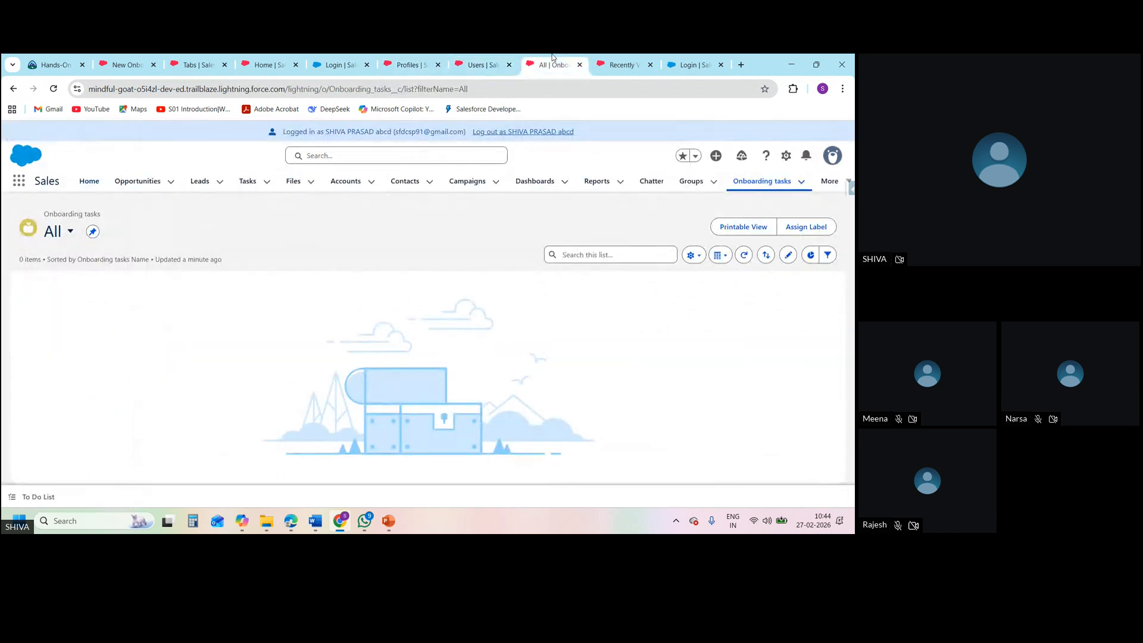
{"action": "left_click", "coordinate": [549, 132]}
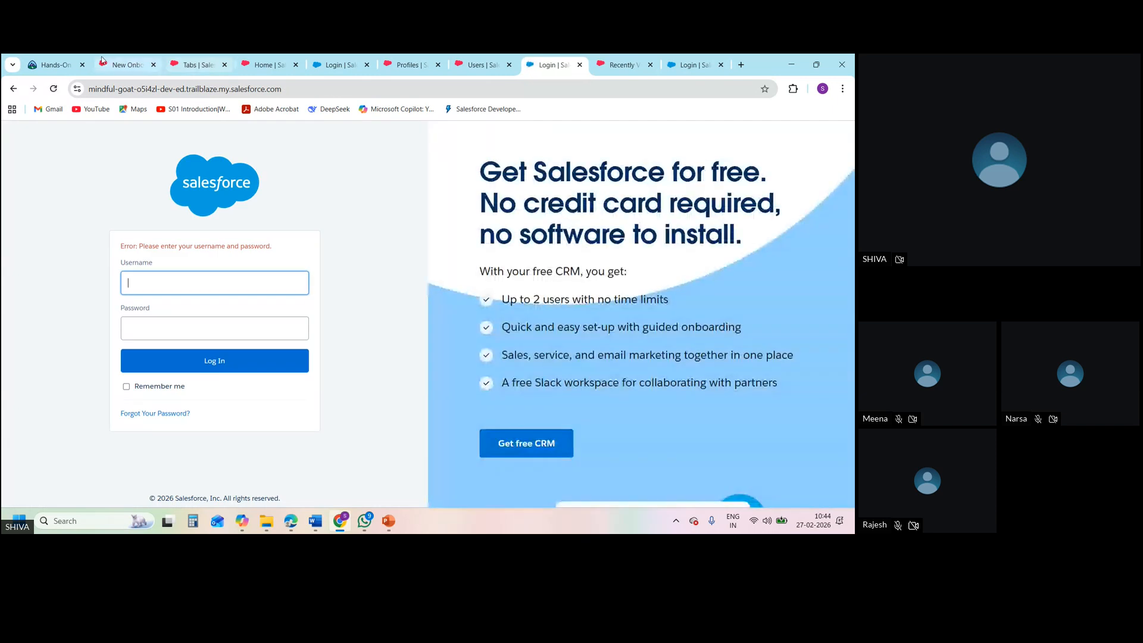
Launch the Salesforce org from the Hands-On Orgs page and close the old Tabs and New Onboarding tasks pages
{"action": "left_click", "coordinate": [54, 65]}
{"action": "left_click", "coordinate": [737, 378]}
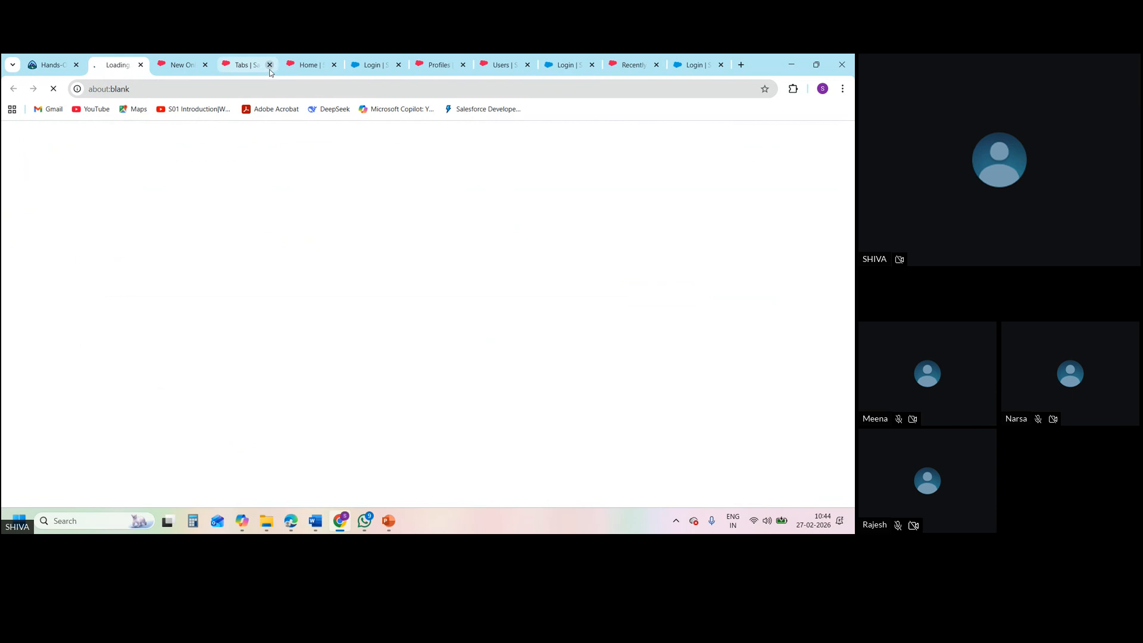
{"action": "left_click", "coordinate": [269, 64]}
{"action": "left_click", "coordinate": [205, 64]}
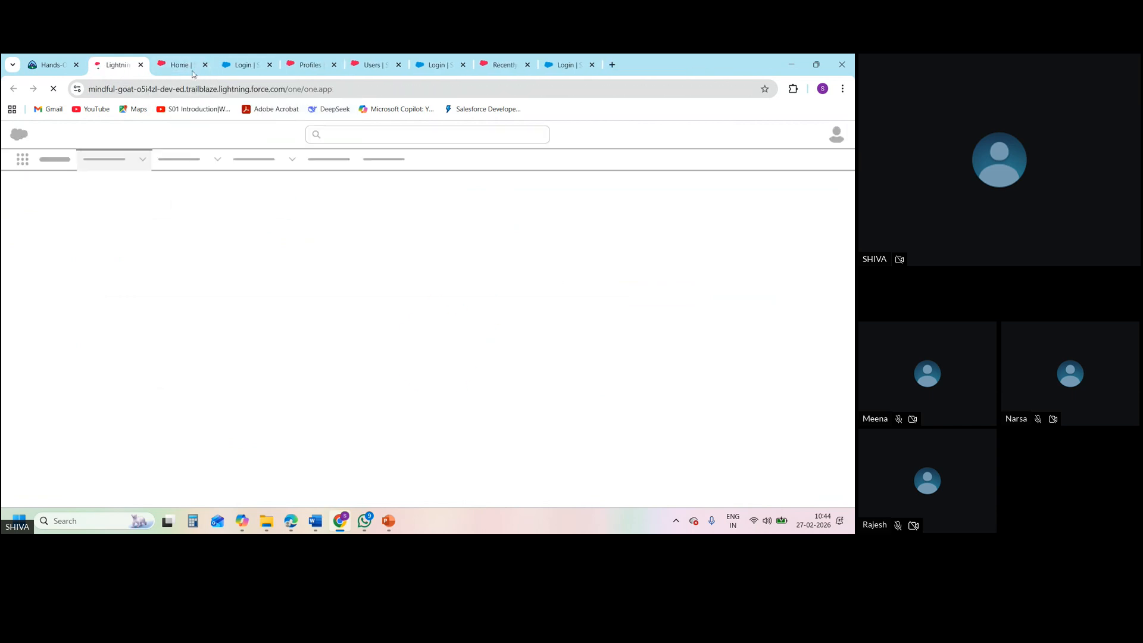
{"action": "left_click", "coordinate": [185, 70]}
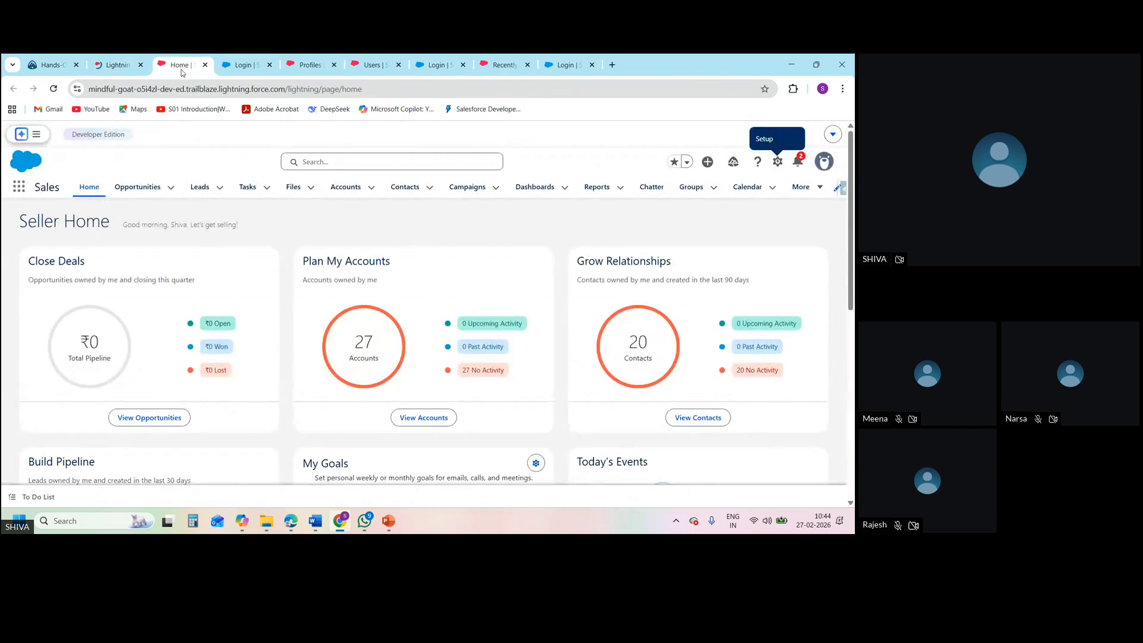
{"action": "left_click", "coordinate": [116, 67]}
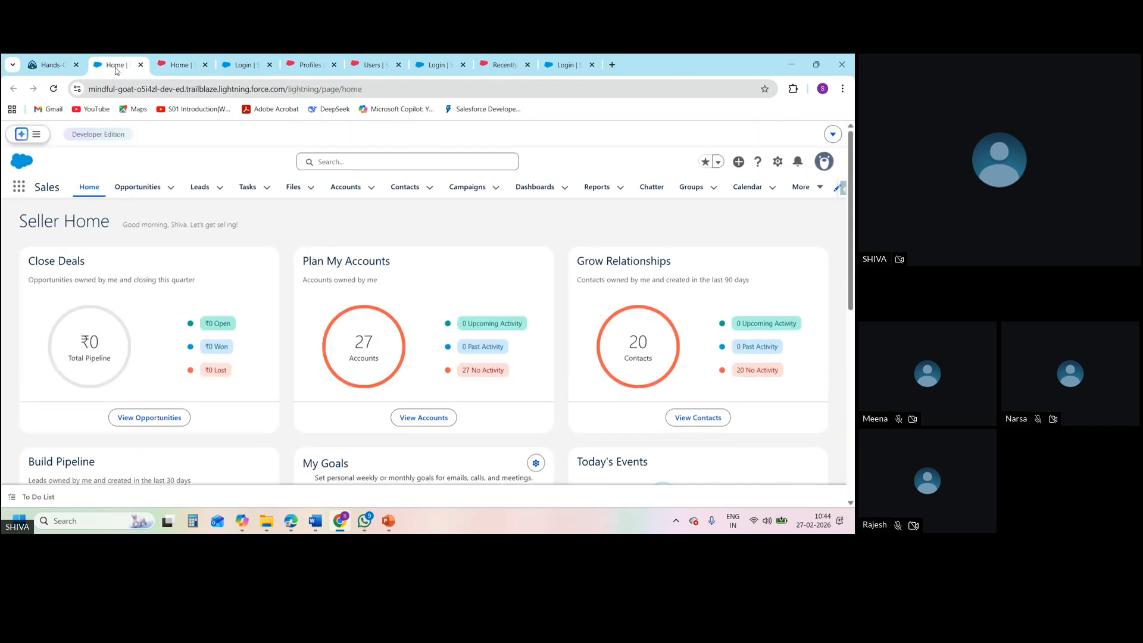
Return to the SD1 profile in Setup and open it for editing
{"action": "left_click", "coordinate": [374, 63]}
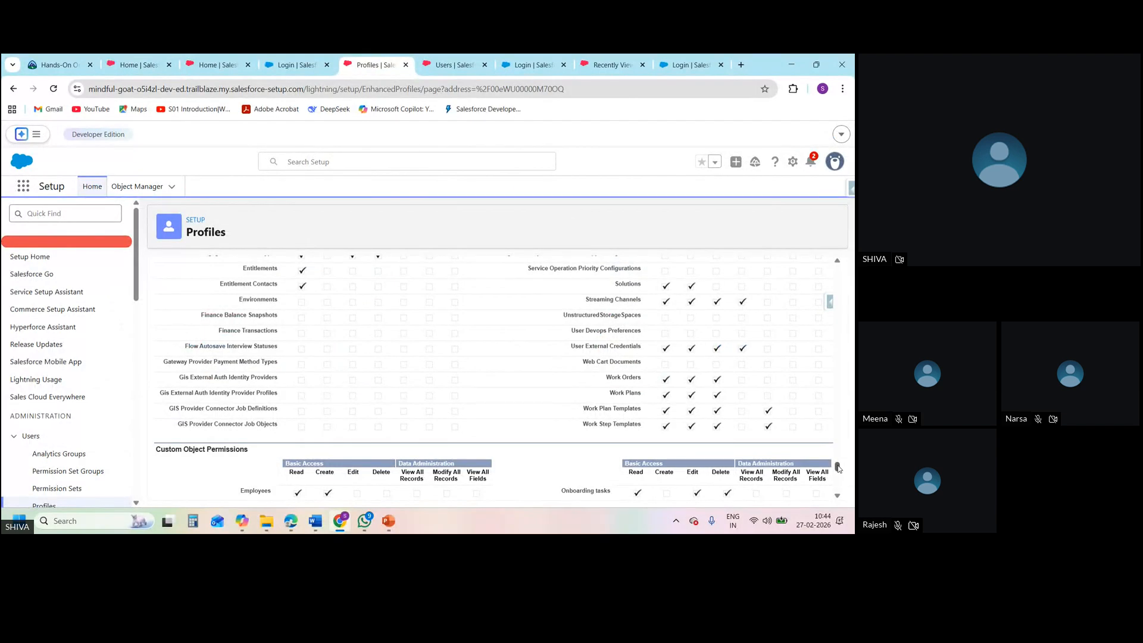
{"action": "left_click_drag", "start_coordinate": [837, 466], "coordinate": [837, 267]}
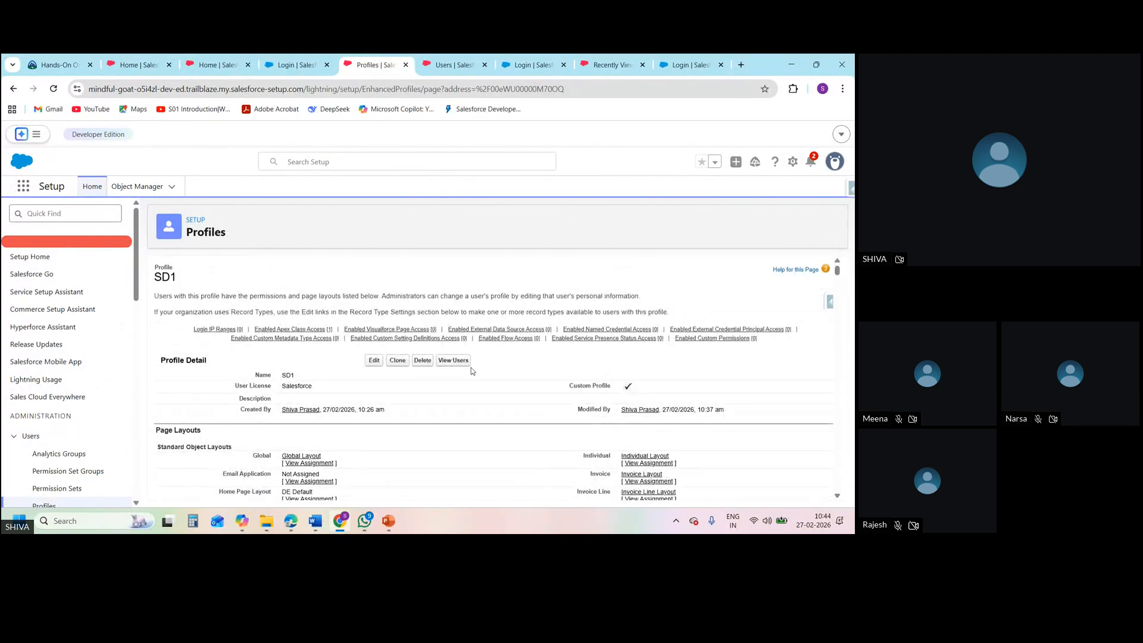
{"action": "left_click", "coordinate": [373, 363]}
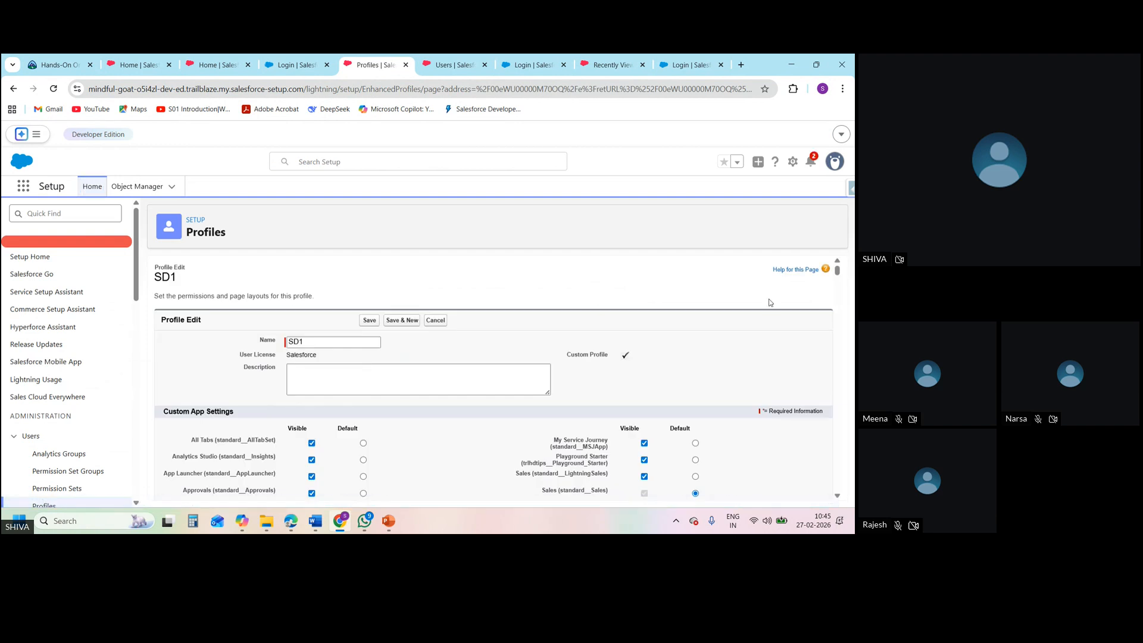
{"action": "mouse_move", "coordinate": [838, 271]}
{"action": "left_mouse_down"}
{"action": "mouse_move", "coordinate": [849, 499]}
{"action": "mouse_move", "coordinate": [836, 265]}
{"action": "left_mouse_up"}
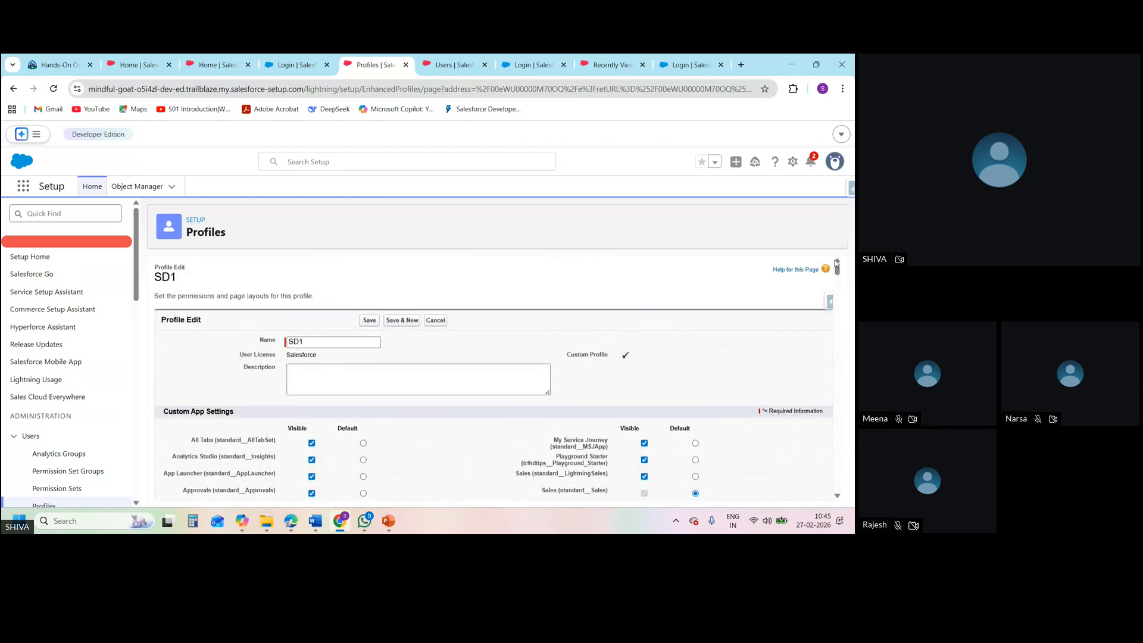
Search the SD1 profile's edit page for "field", go through the matches, and save the profile
{"action": "key", "text": "ctrl+f"}
{"action": "type", "text": "file"}
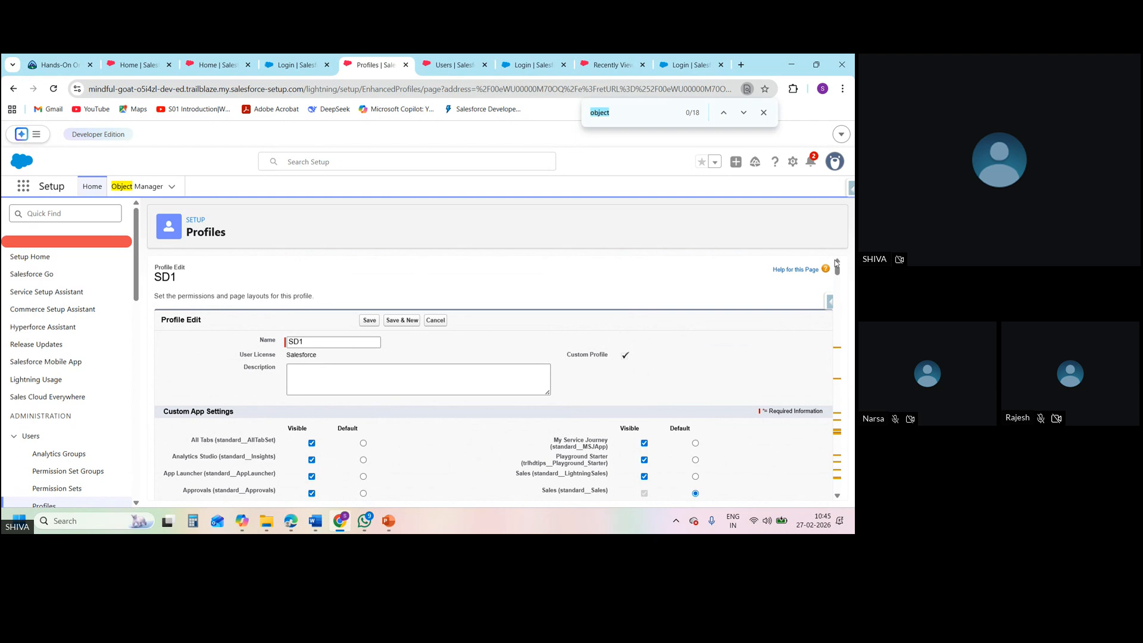
{"action": "type", "text": "d"}
{"action": "key", "text": "BackSpace"}
{"action": "type", "text": "eld"}
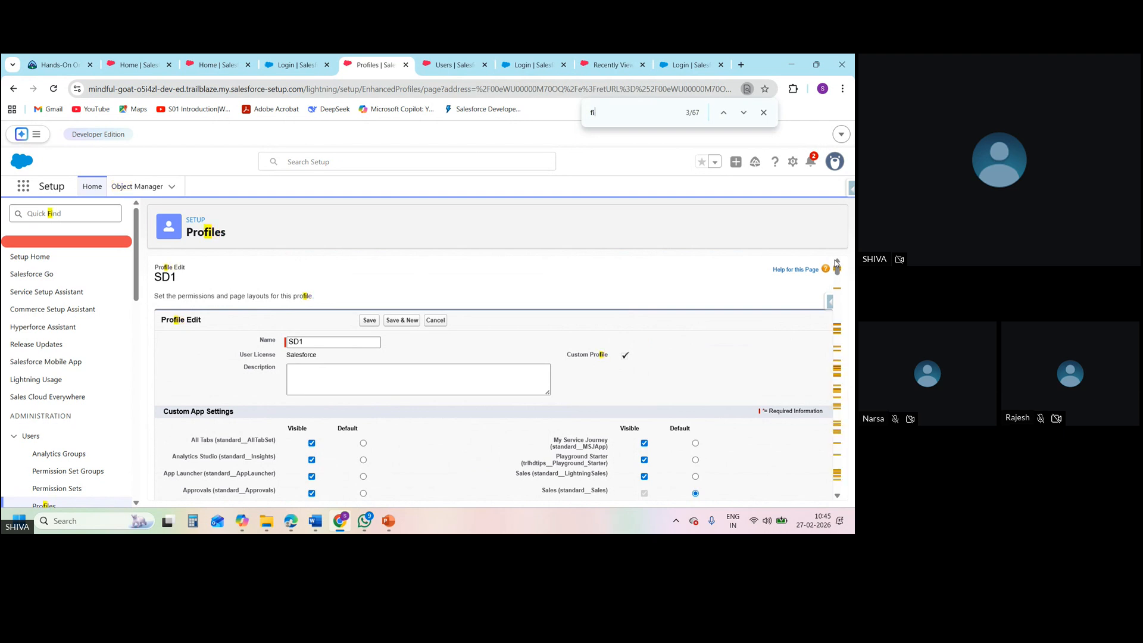
{"action": "key", "text": "Return"}
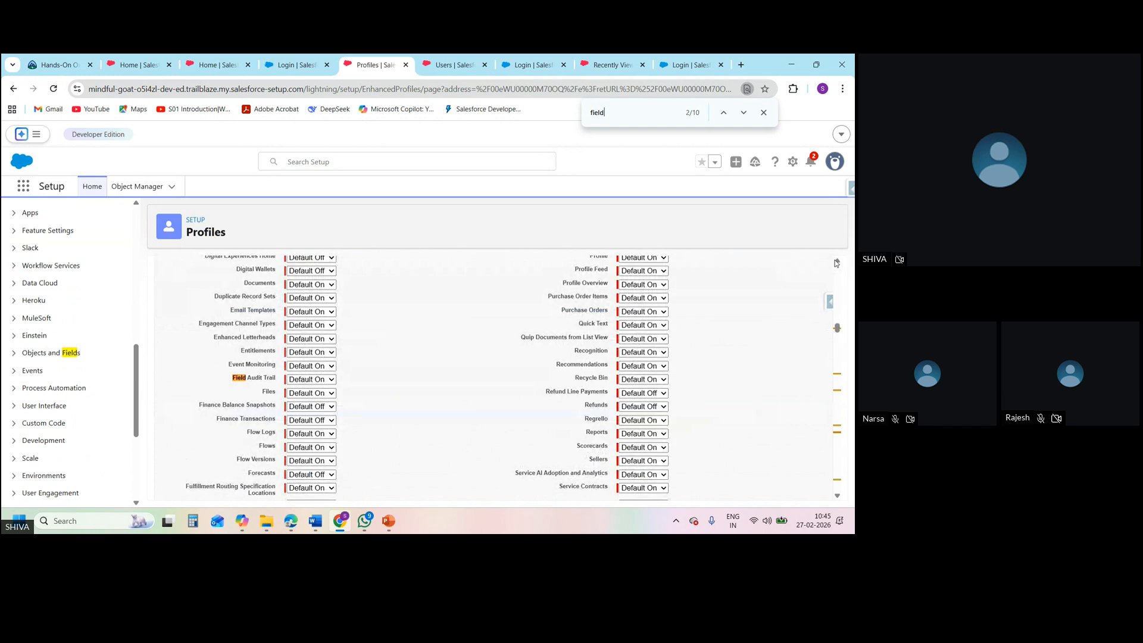
{"action": "key", "text": "Return"}
{"action": "key", "text": "Return"}
{"action": "key", "text": "Return"}
{"action": "key", "text": "Return"}
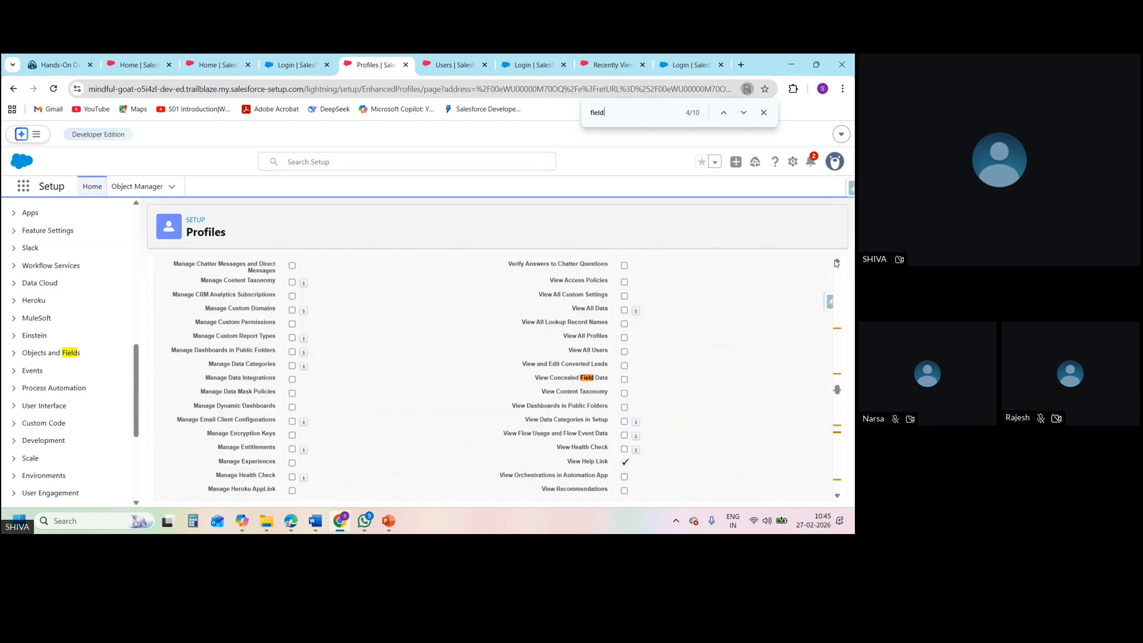
{"action": "key", "text": "Return"}
{"action": "key", "text": "Return"}
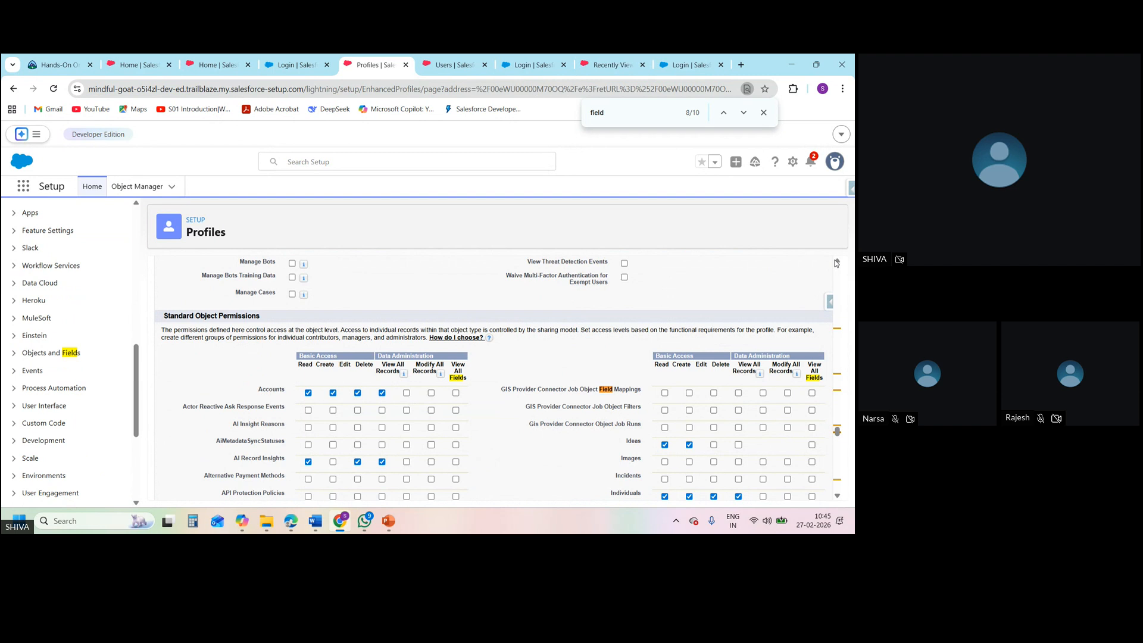
{"action": "key", "text": "Return"}
{"action": "key", "text": "Return"}
{"action": "key", "text": "Return"}
{"action": "key", "text": "Return"}
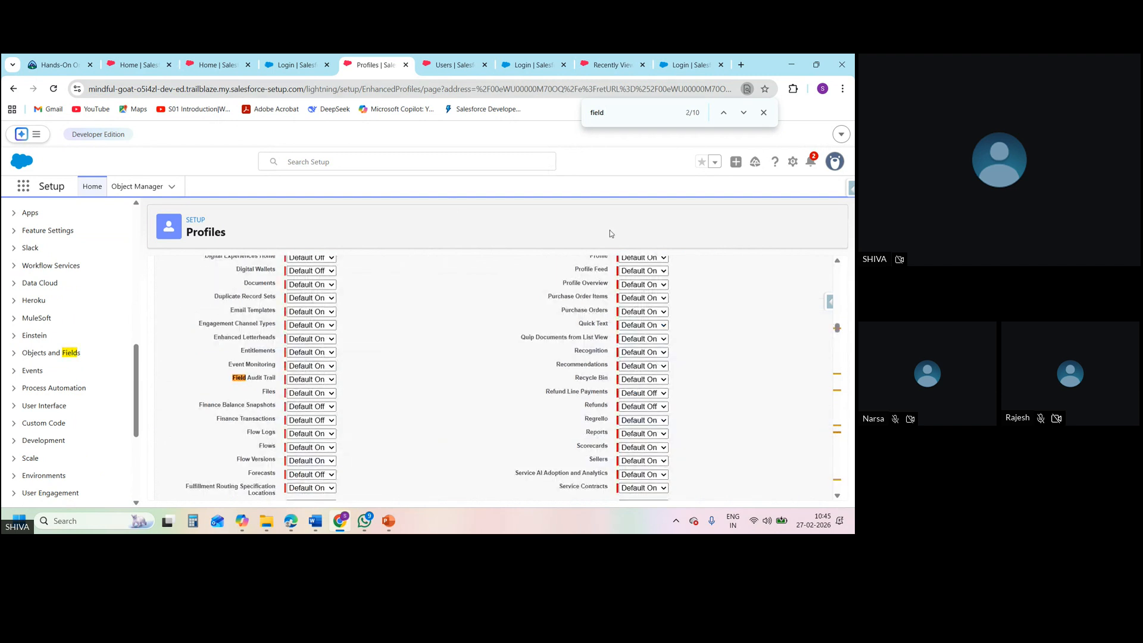
{"action": "left_click_drag", "start_coordinate": [838, 328], "coordinate": [844, 250]}
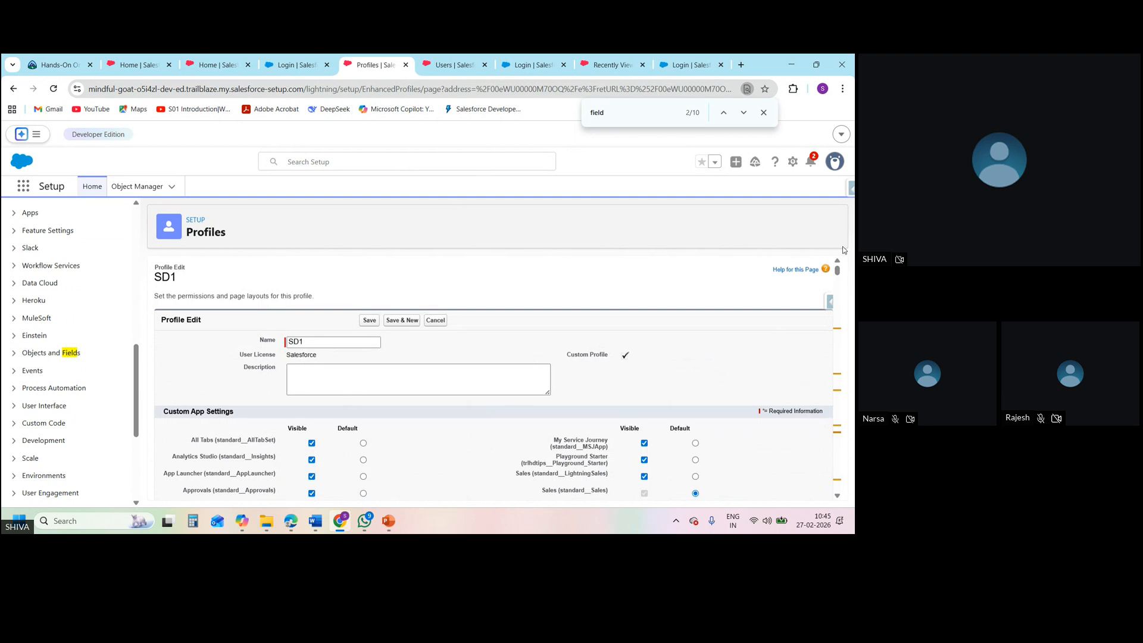
{"action": "left_click", "coordinate": [372, 324]}
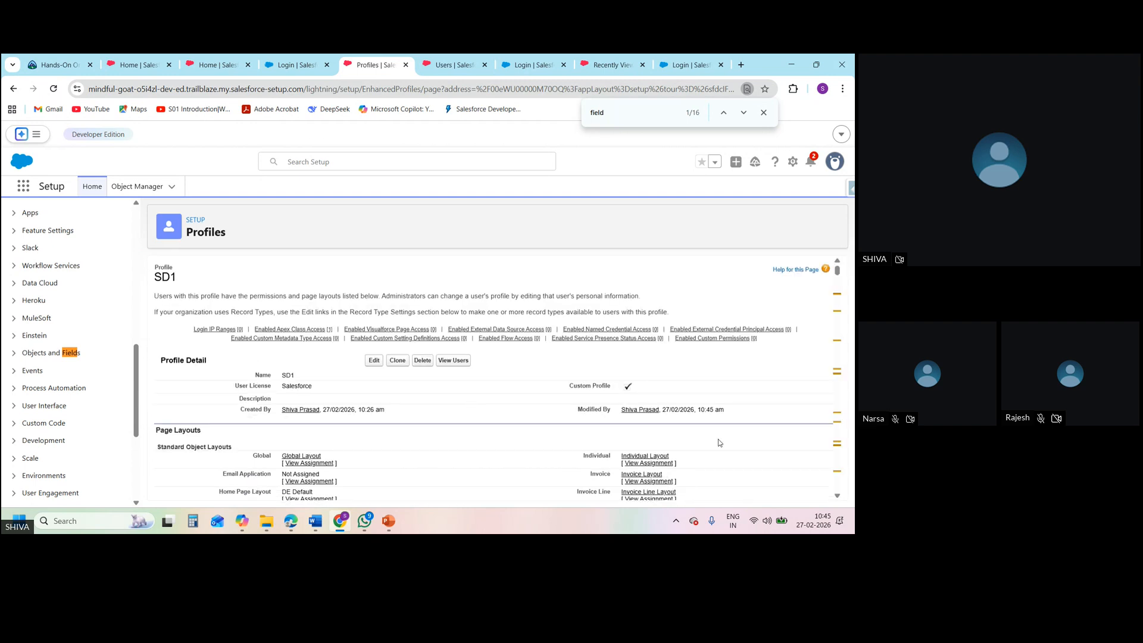
Return to Setup Home, reload it, and find and open the Profiles page by searching for "profiles"
{"action": "mouse_move", "coordinate": [840, 271]}
{"action": "left_mouse_down"}
{"action": "mouse_move", "coordinate": [837, 472]}
{"action": "mouse_move", "coordinate": [825, 269]}
{"action": "left_mouse_up"}
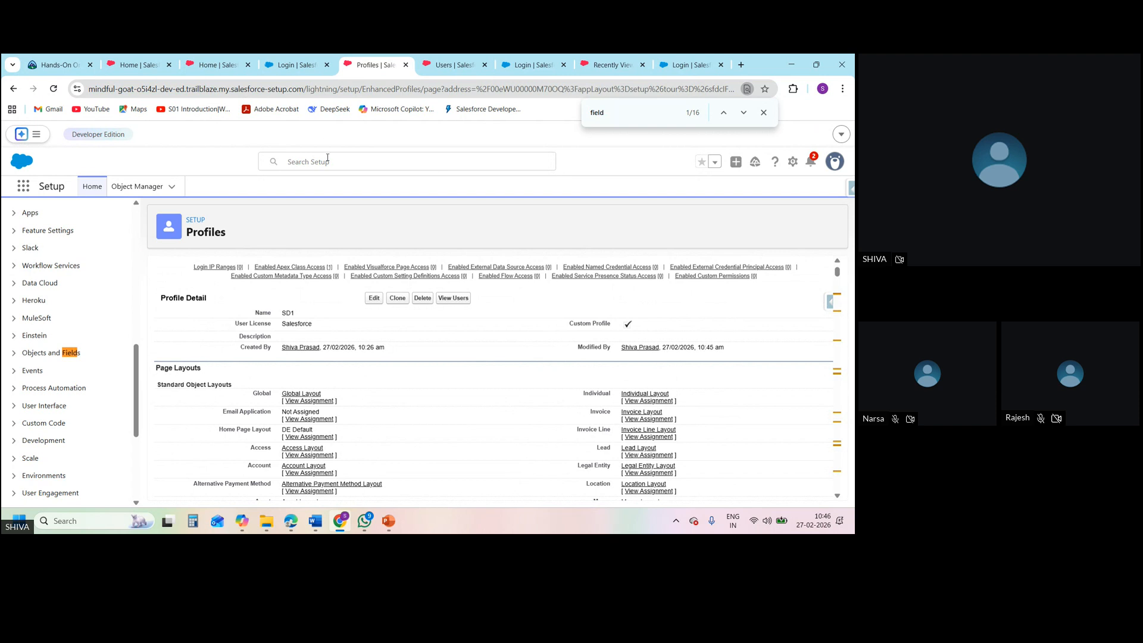
{"action": "left_click", "coordinate": [93, 187]}
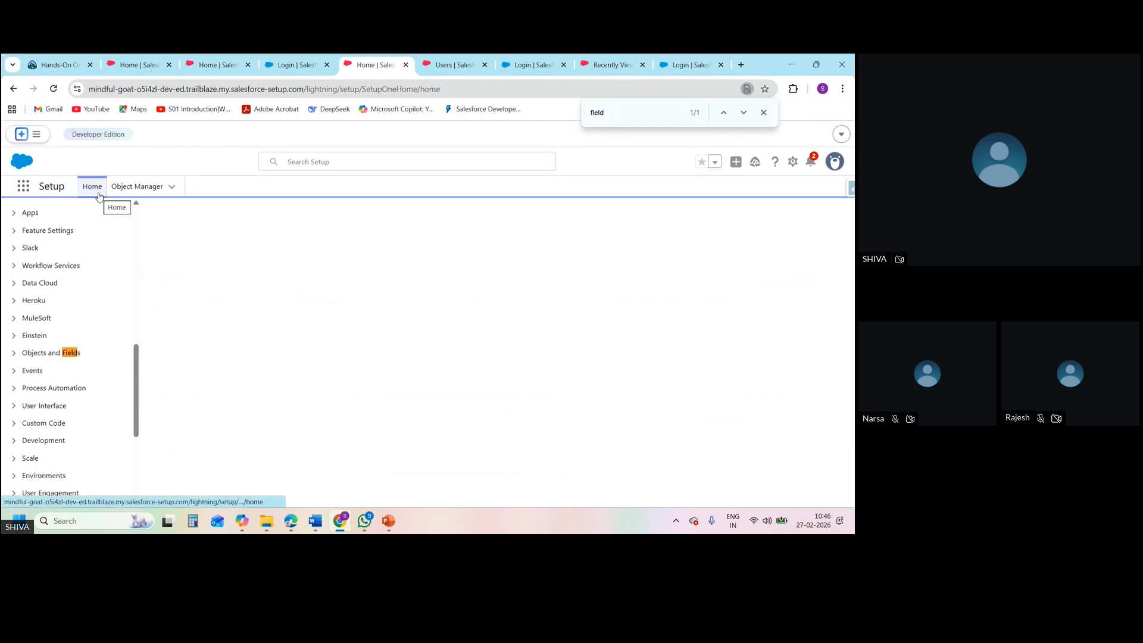
{"action": "left_click", "coordinate": [55, 89]}
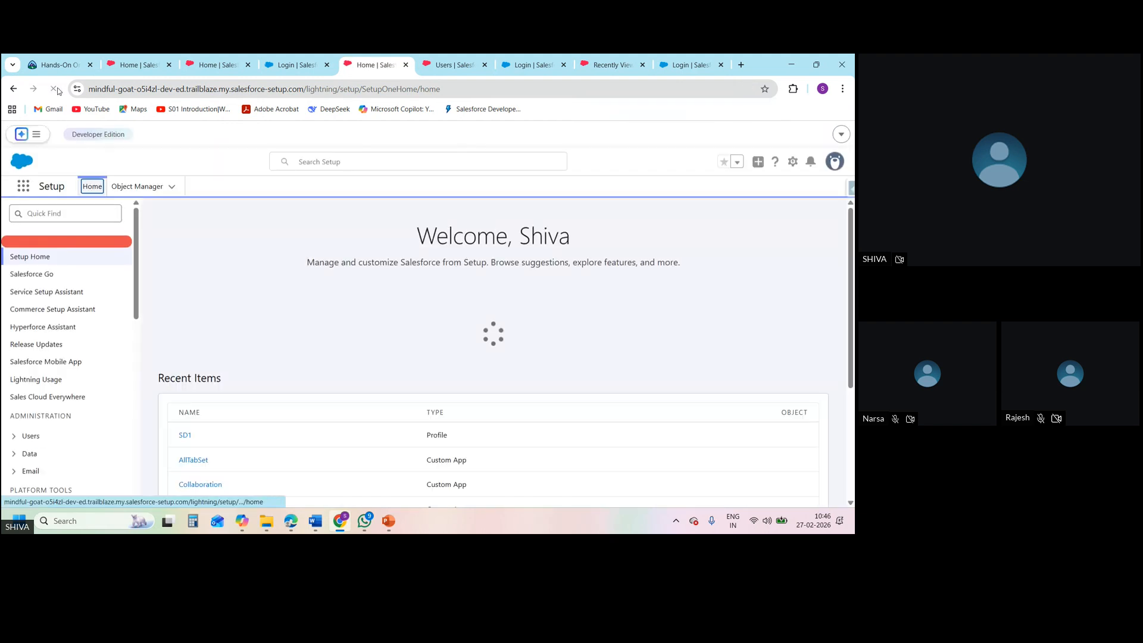
{"action": "left_click", "coordinate": [54, 217]}
{"action": "type", "text": "profiles"}
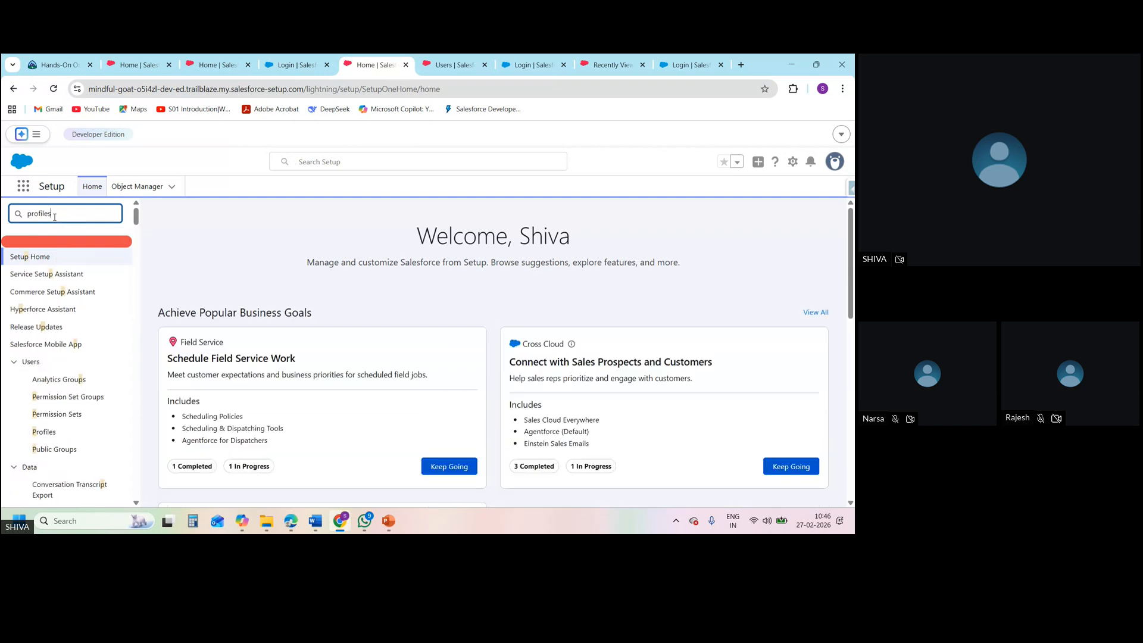
{"action": "left_click", "coordinate": [42, 275]}
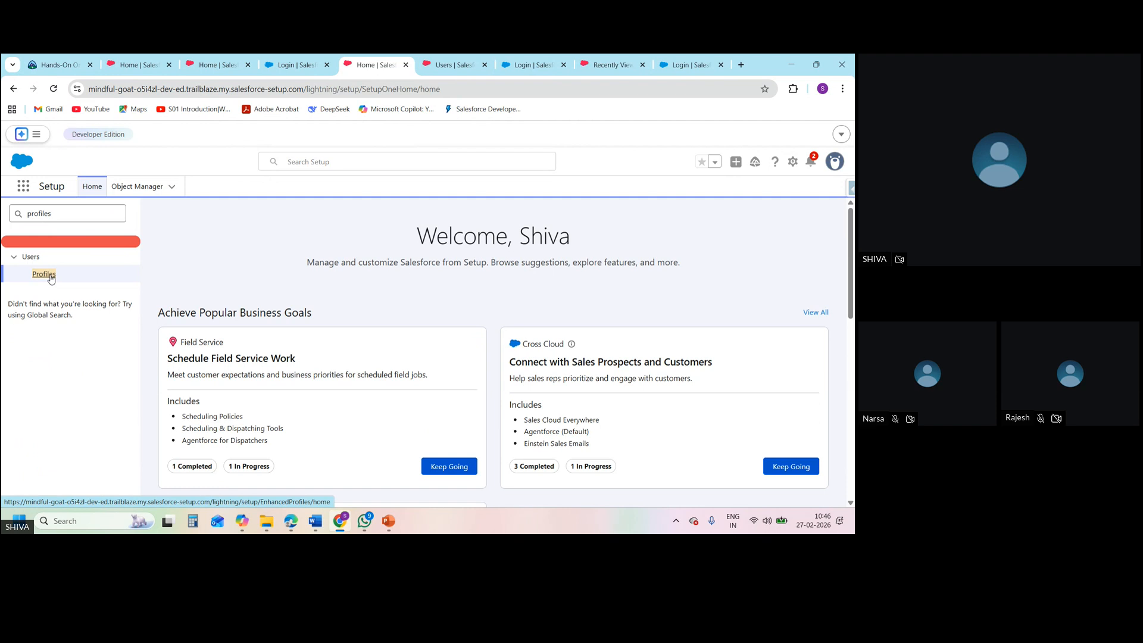
{"action": "left_click", "coordinate": [51, 277]}
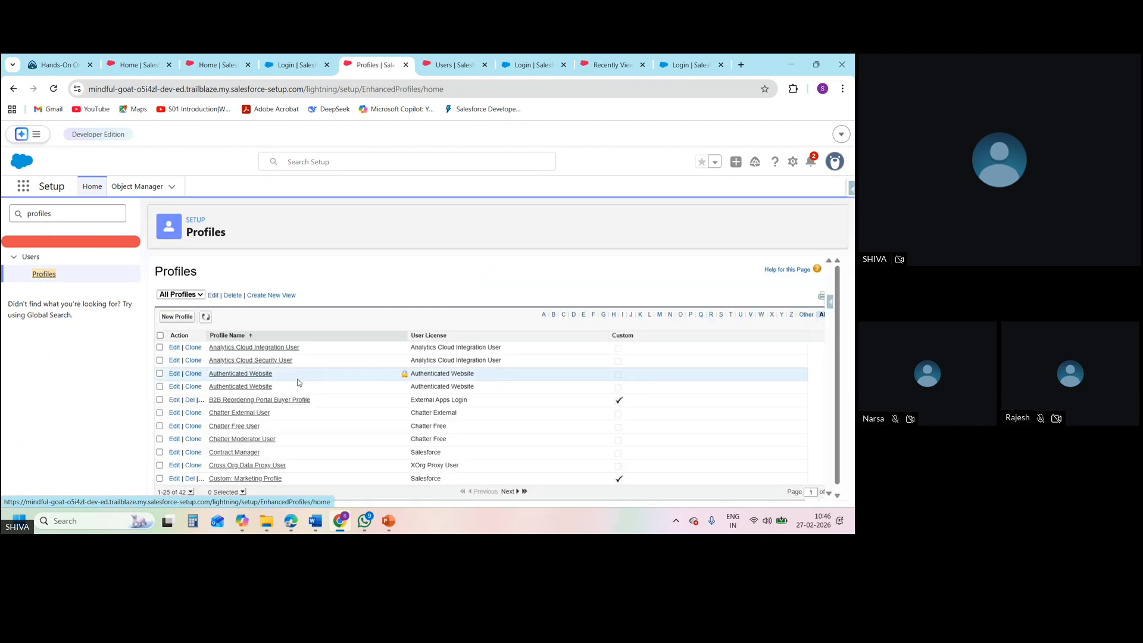
Open the SD1 profile from the profiles starting with S and view its custom field-level security for Employee
{"action": "left_click", "coordinate": [720, 316]}
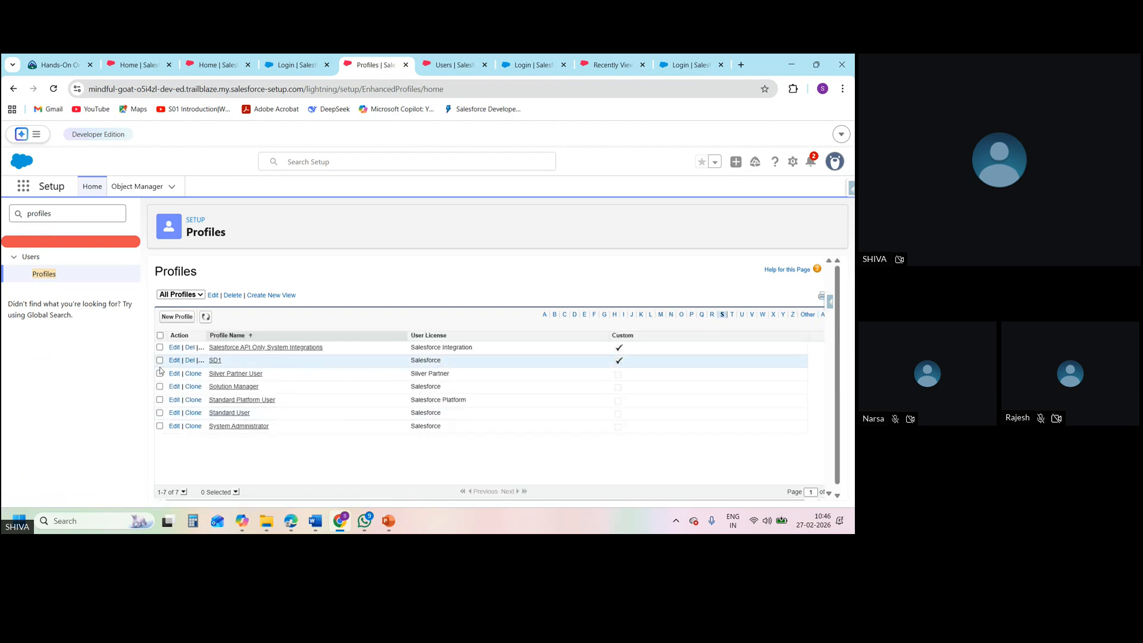
{"action": "left_click", "coordinate": [214, 361]}
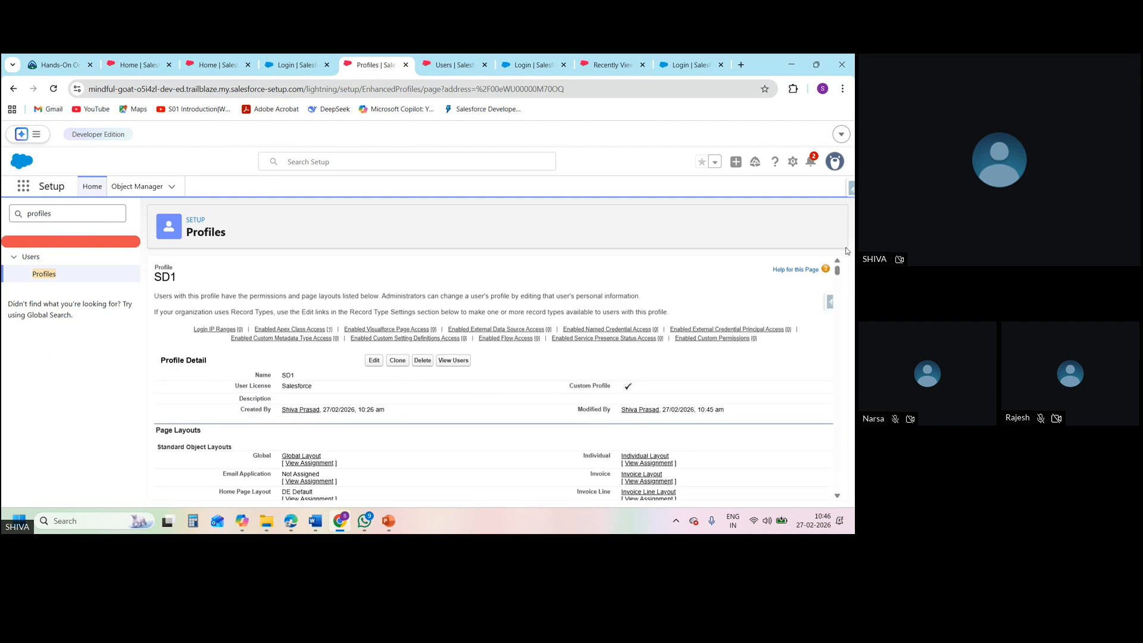
{"action": "left_click_drag", "start_coordinate": [839, 266], "coordinate": [849, 300]}
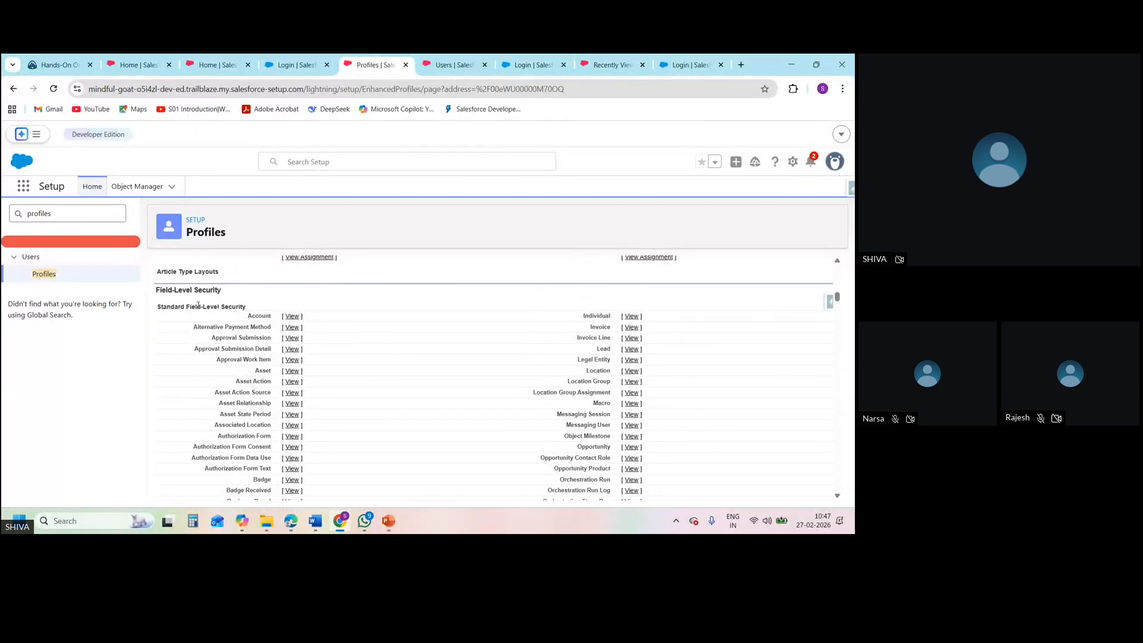
{"action": "triple_click", "coordinate": [167, 290]}
{"action": "scroll", "coordinate": [836, 499], "scroll_direction": "down", "scroll_amount": 4}
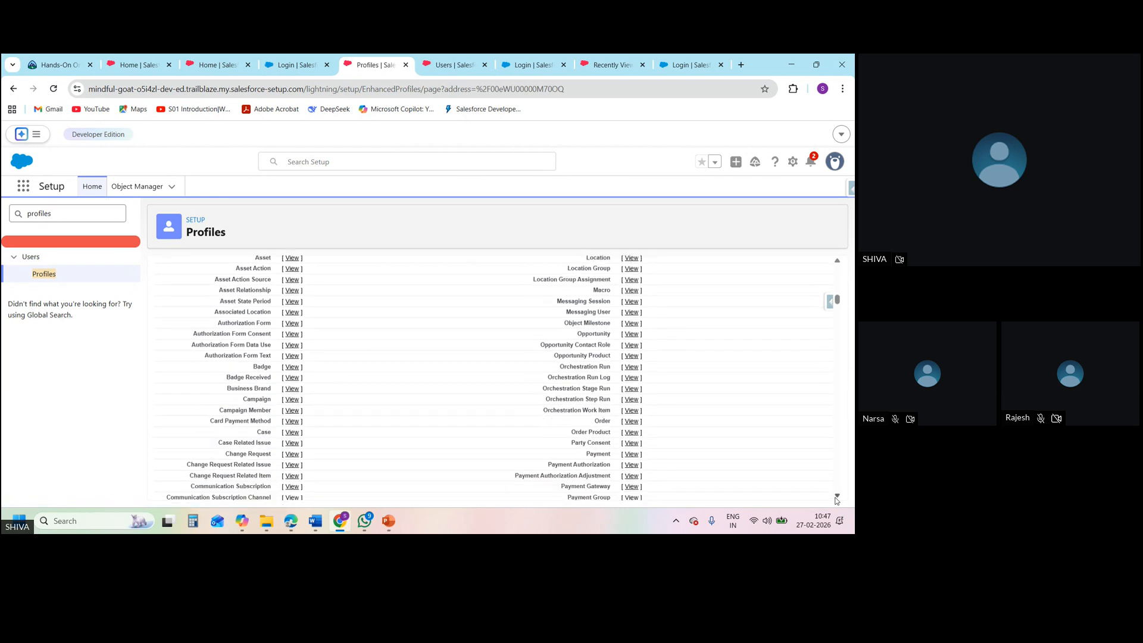
{"action": "scroll", "coordinate": [837, 498], "scroll_direction": "down", "scroll_amount": 5}
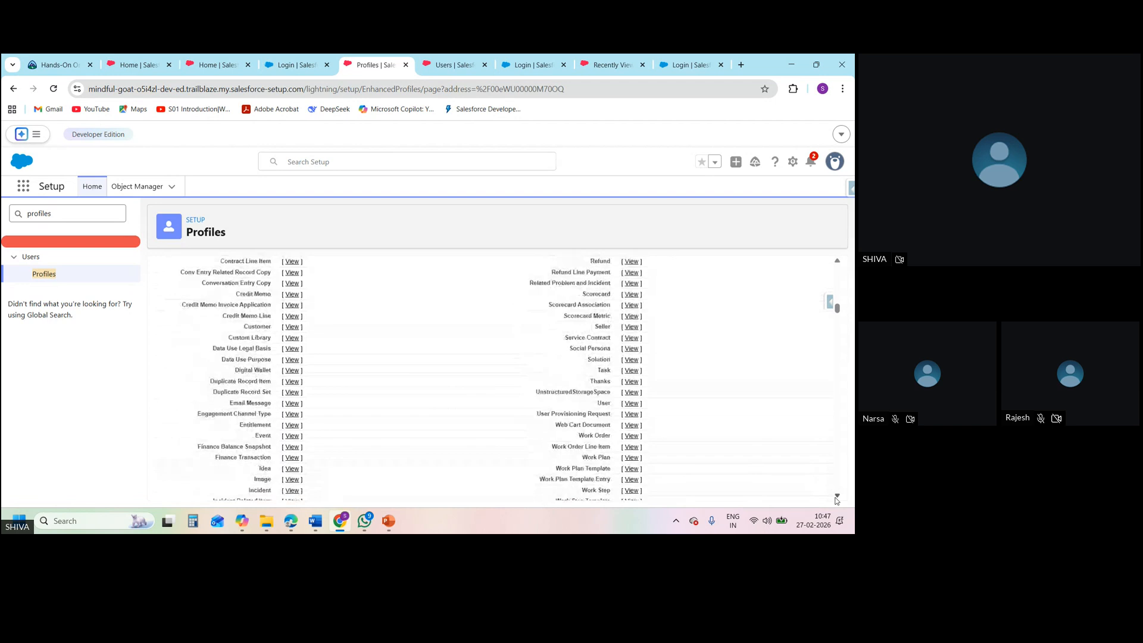
{"action": "scroll", "coordinate": [837, 499], "scroll_direction": "down", "scroll_amount": 1}
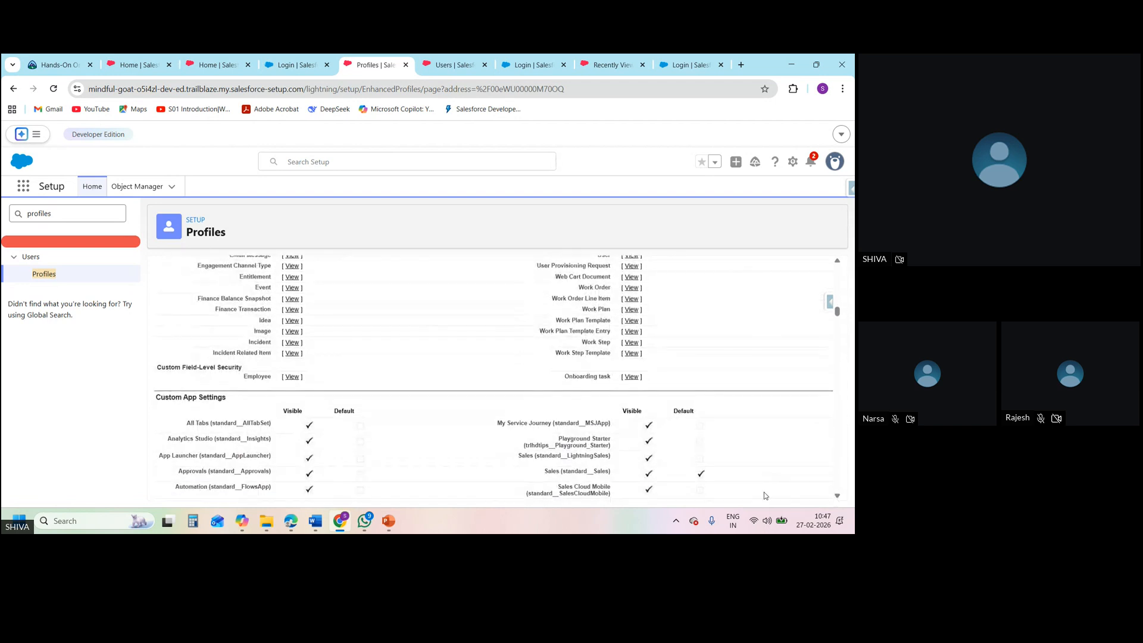
{"action": "left_click", "coordinate": [291, 377]}
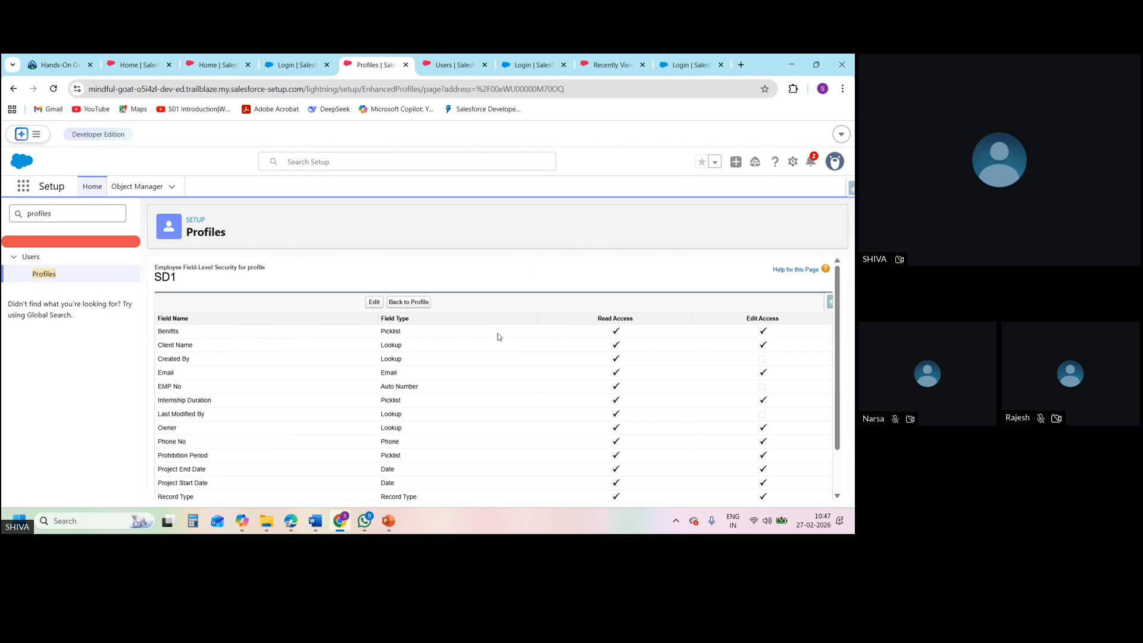
Remove SD1's read and edit access to the Employee object's Benifits field and save the field-level security
{"action": "left_click", "coordinate": [374, 302]}
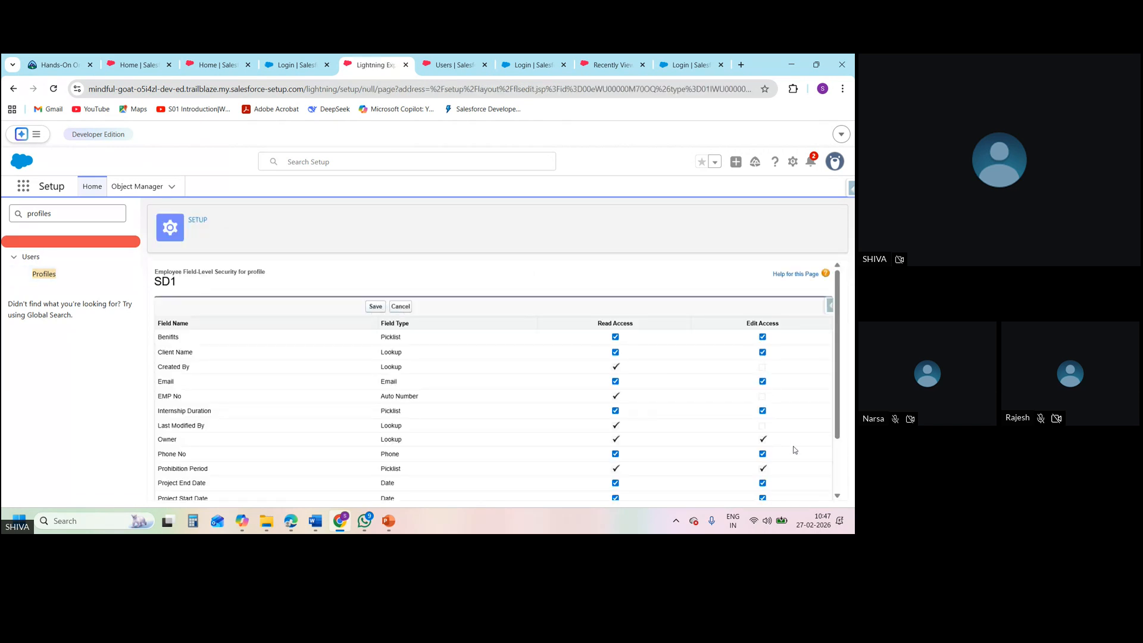
{"action": "scroll", "coordinate": [839, 499], "scroll_direction": "down", "scroll_amount": 3}
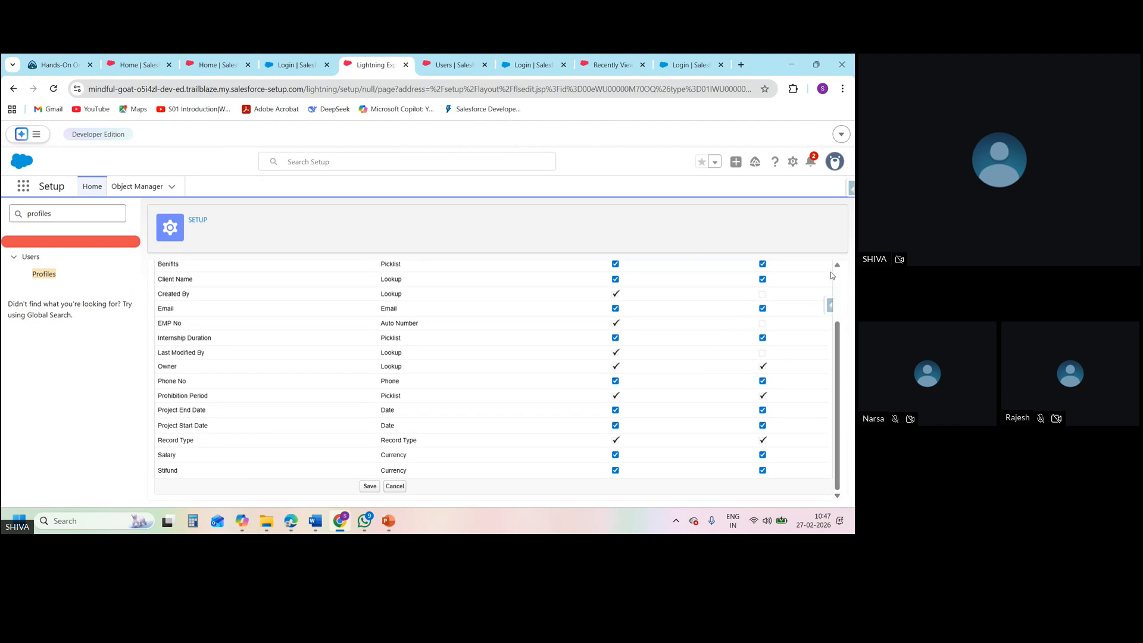
{"action": "scroll", "coordinate": [838, 269], "scroll_direction": "up", "scroll_amount": 2}
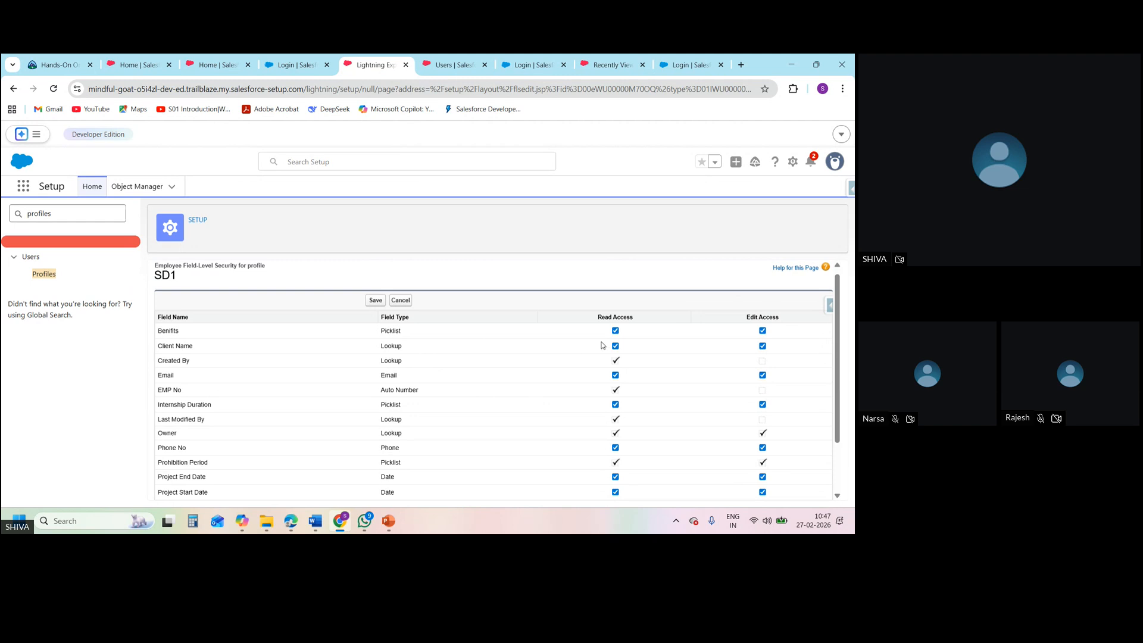
{"action": "left_click", "coordinate": [616, 331]}
{"action": "left_click", "coordinate": [762, 331]}
{"action": "left_click", "coordinate": [375, 301]}
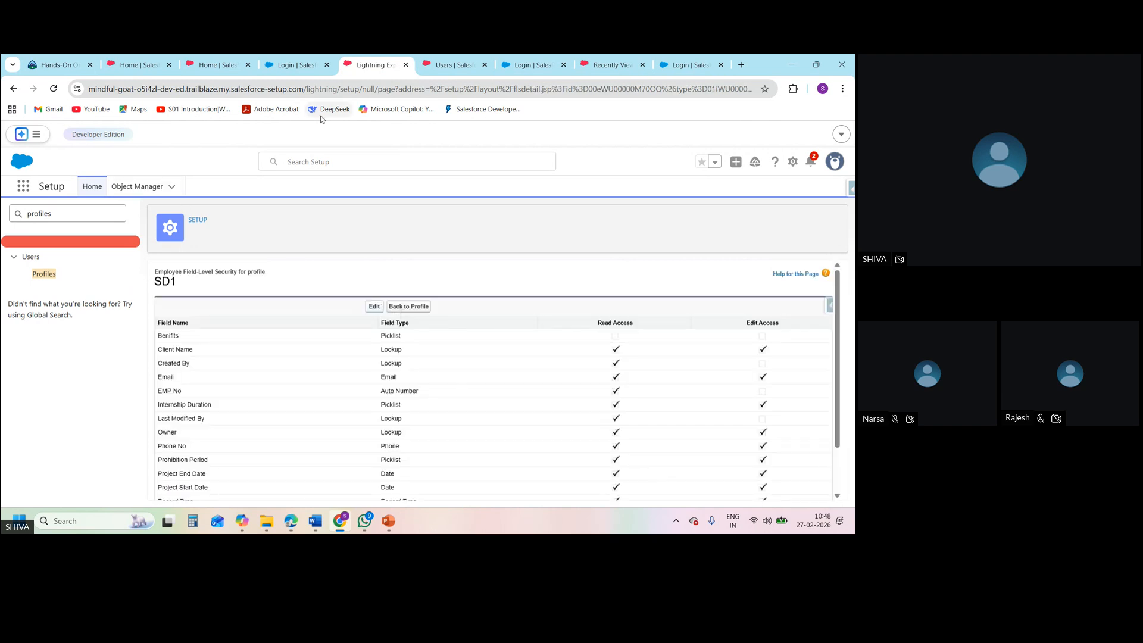
Log in as the user with the SD1 profile from the Users page, dismiss the Go Mobile prompt, and open Employees
{"action": "left_click", "coordinate": [451, 73]}
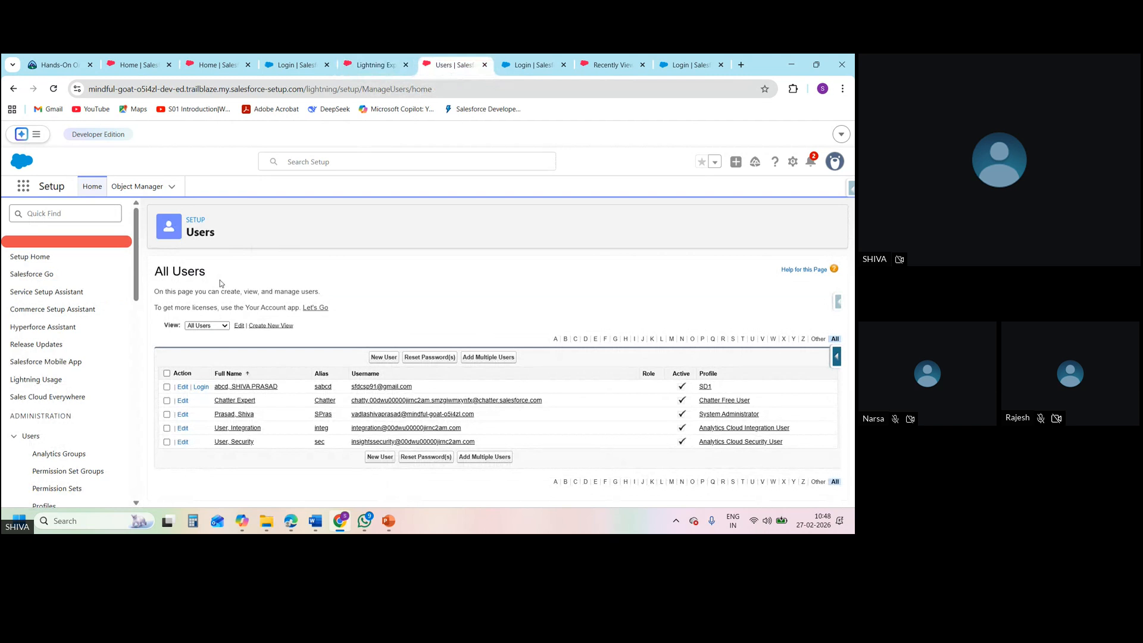
{"action": "left_click", "coordinate": [202, 387]}
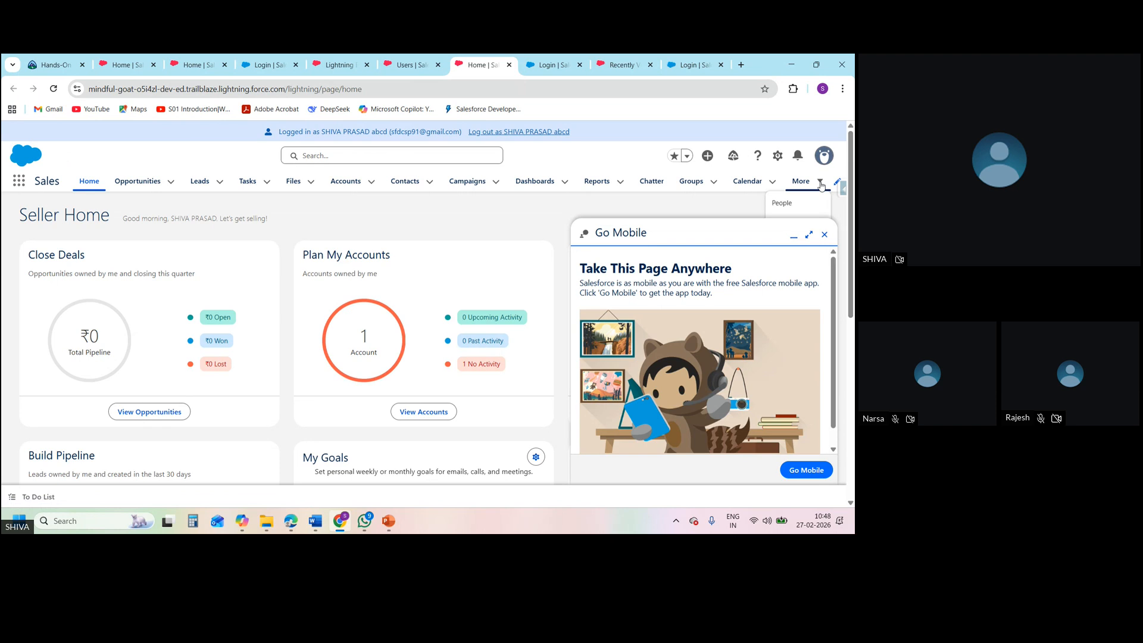
{"action": "left_click", "coordinate": [825, 234]}
{"action": "left_click", "coordinate": [817, 182]}
{"action": "left_click", "coordinate": [787, 249]}
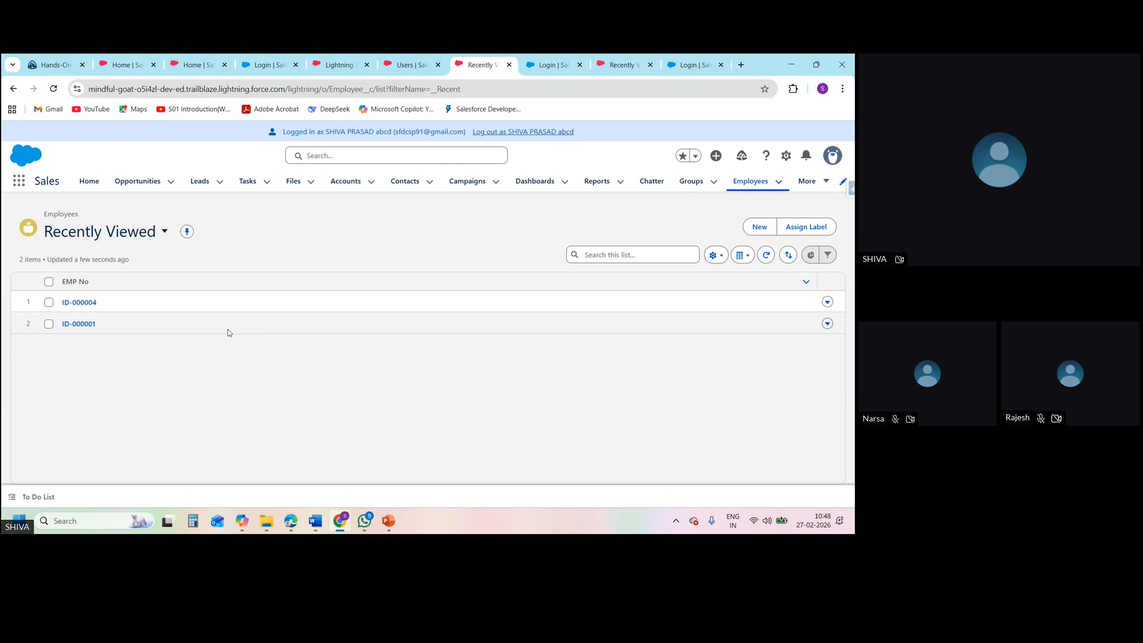
Open the first listed employee record and check which fields its details show for the SD1 user
{"action": "left_click", "coordinate": [80, 303]}
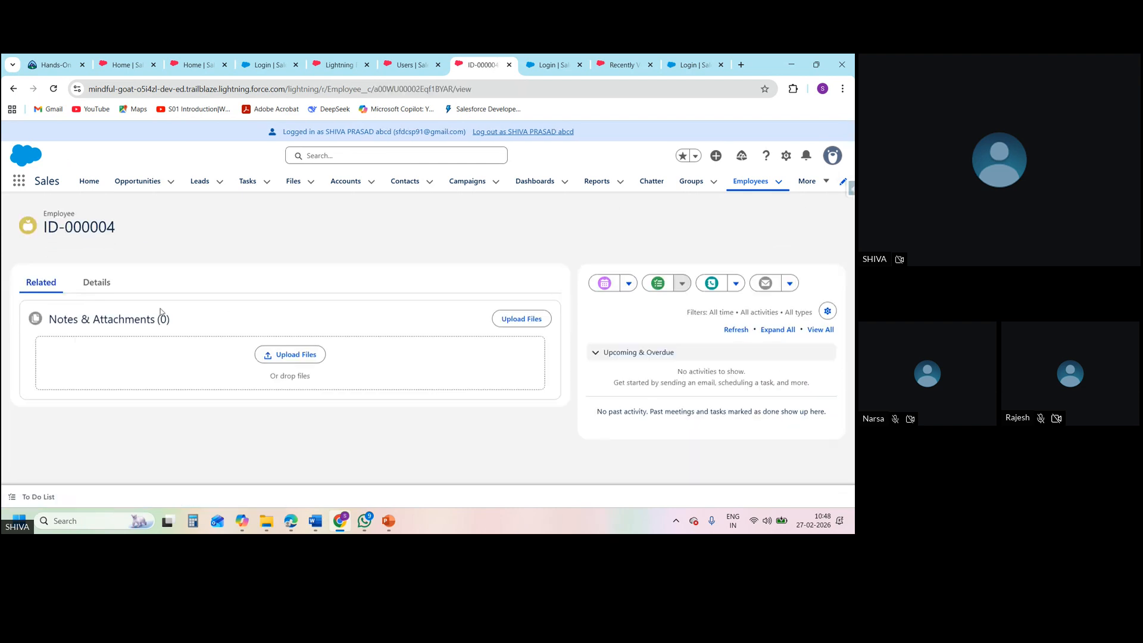
{"action": "left_click", "coordinate": [94, 288]}
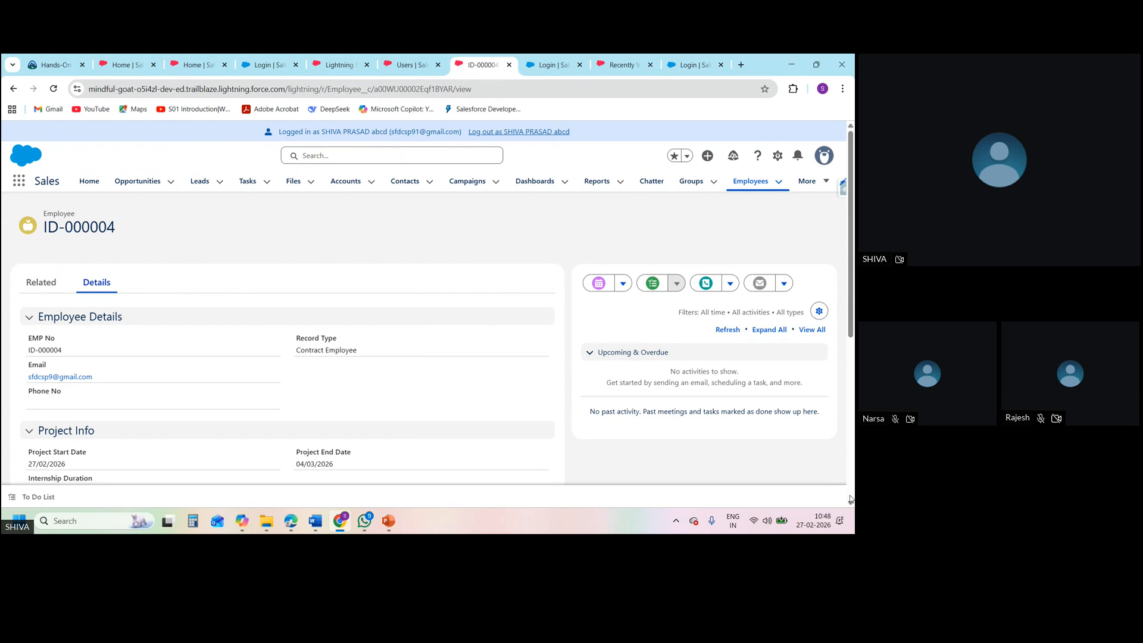
{"action": "scroll", "coordinate": [851, 502], "scroll_direction": "down", "scroll_amount": 3}
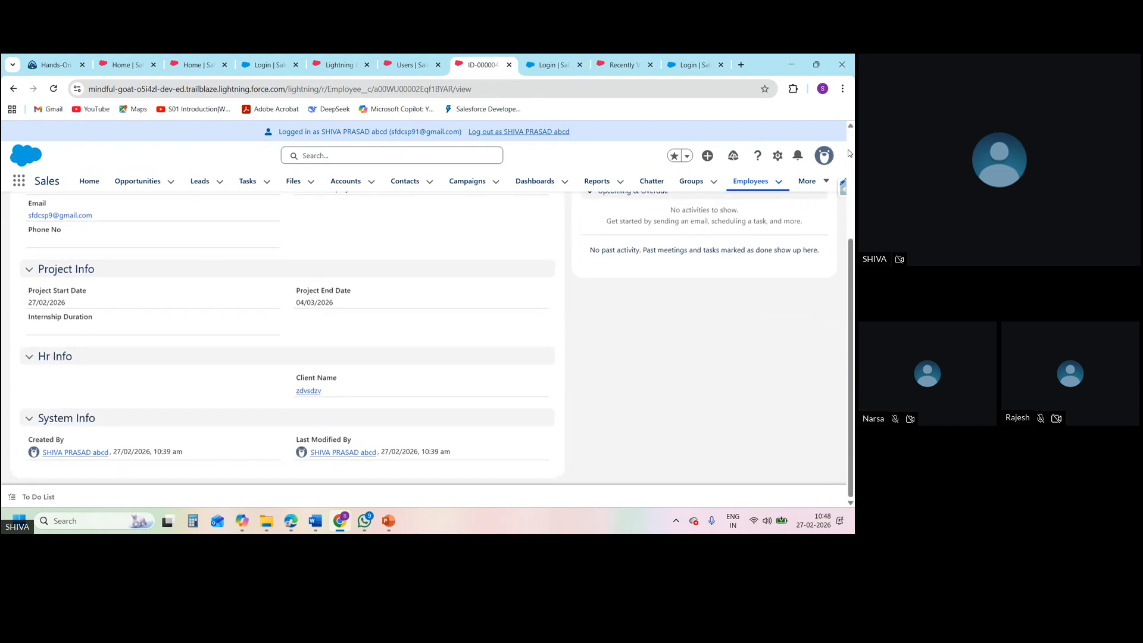
{"action": "scroll", "coordinate": [851, 150], "scroll_direction": "up", "scroll_amount": 3}
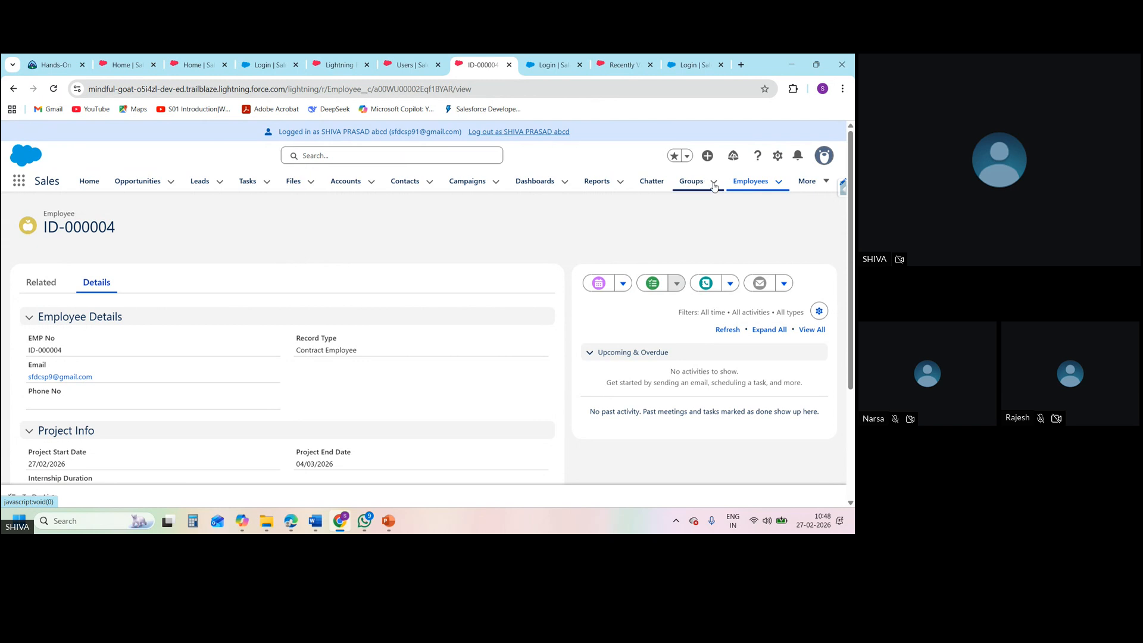
Return to the Employees list, inspect the fields offered in the new Contract Employee form, and close it without saving
{"action": "left_click", "coordinate": [741, 182]}
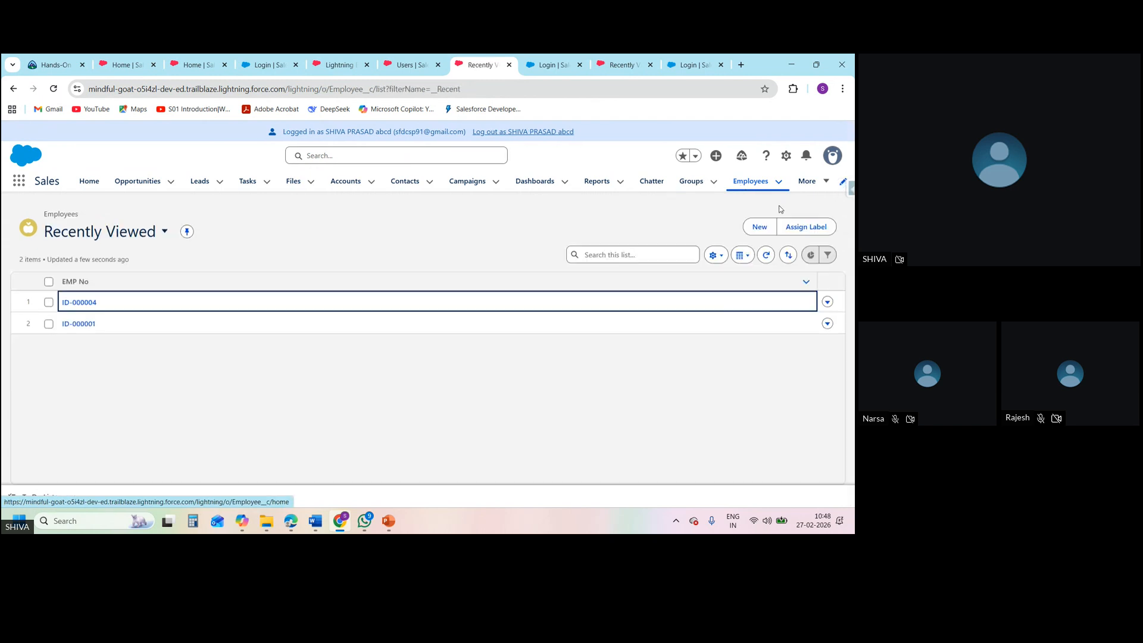
{"action": "left_click", "coordinate": [767, 227]}
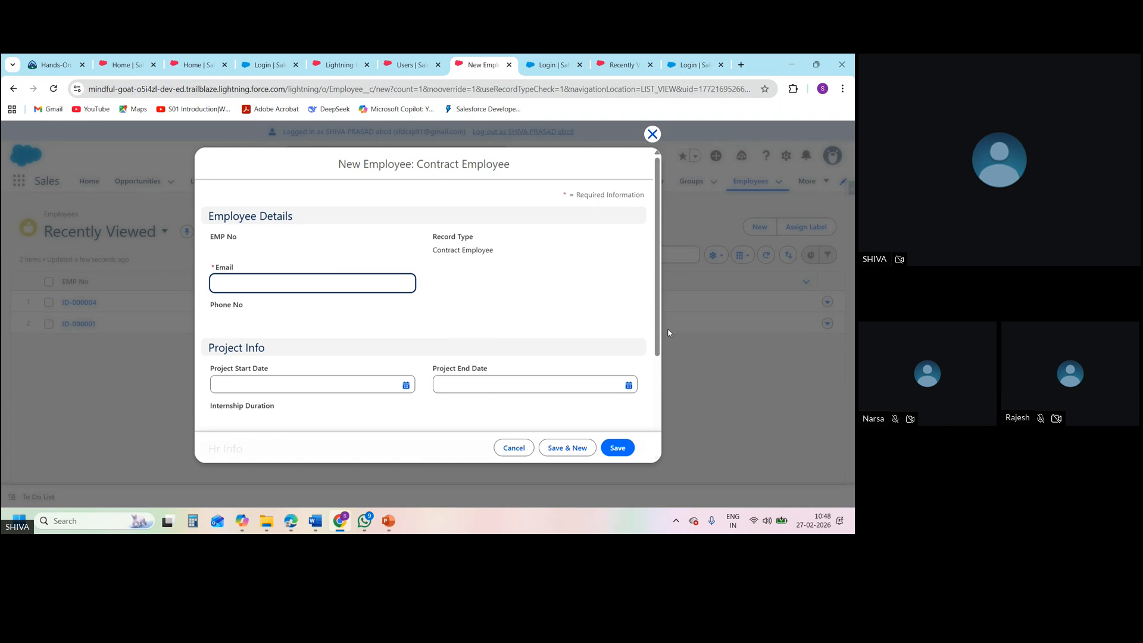
{"action": "scroll", "coordinate": [657, 387], "scroll_direction": "down", "scroll_amount": 3}
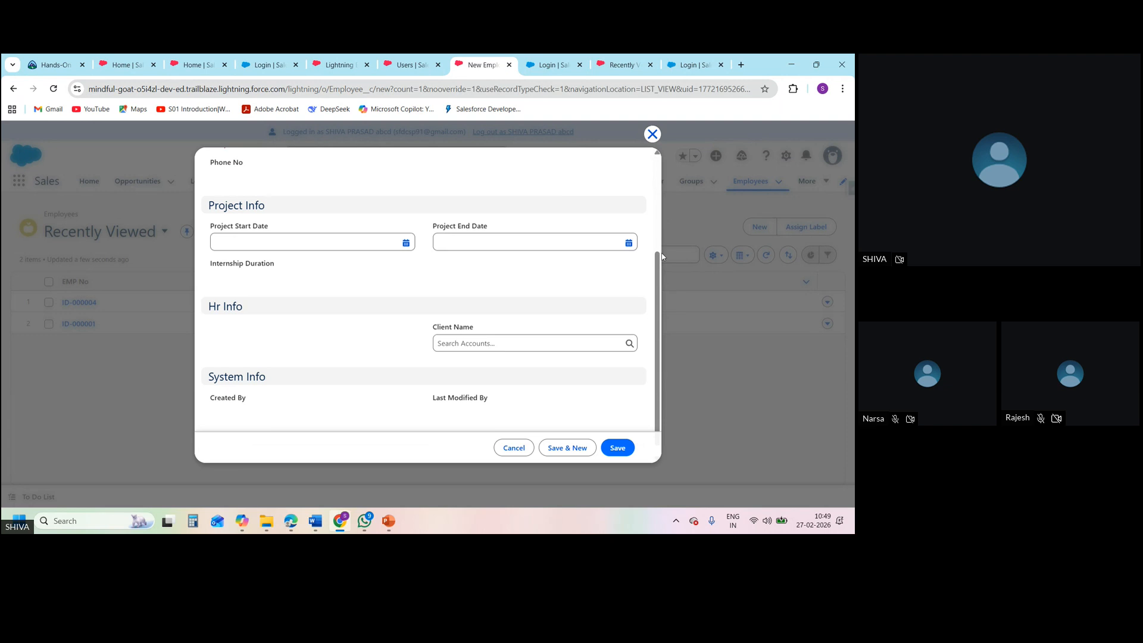
{"action": "left_click", "coordinate": [653, 137]}
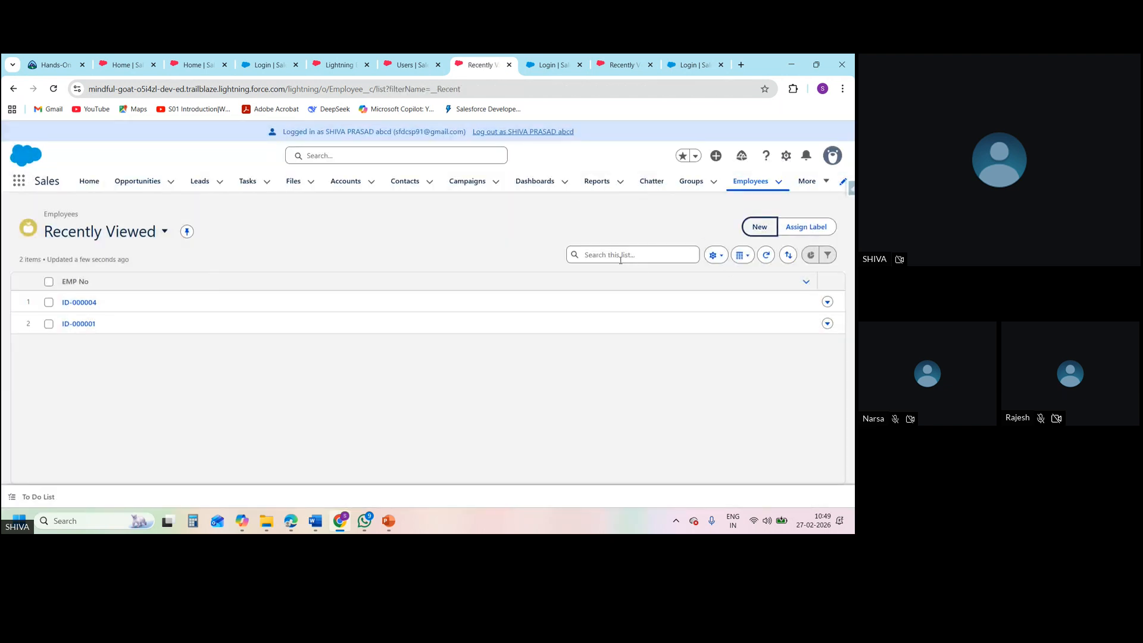
{"action": "left_click", "coordinate": [754, 231]}
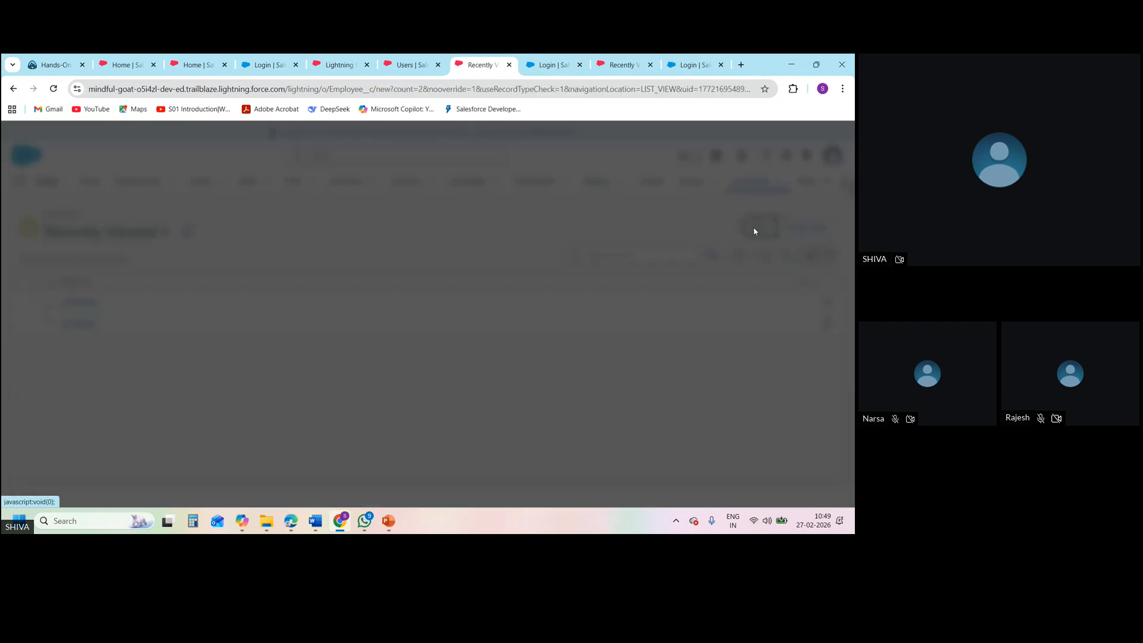
{"action": "double_click", "coordinate": [657, 131]}
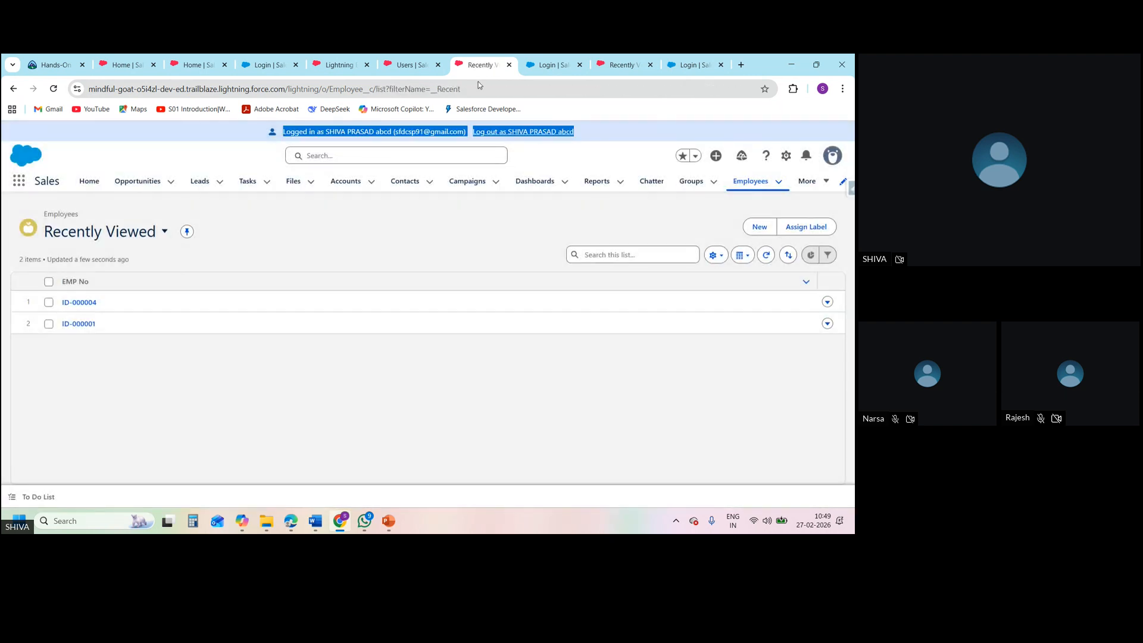
Log out of the SD1 user's session and launch ORG A from the Hands-On Orgs page
{"action": "left_click_drag", "start_coordinate": [576, 134], "coordinate": [529, 136]}
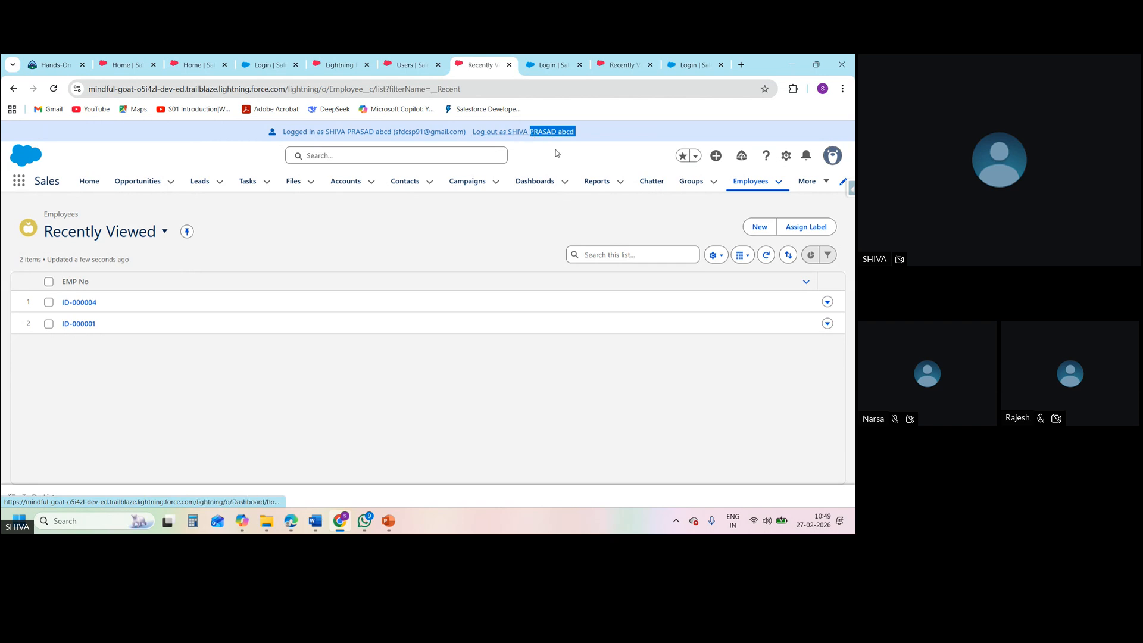
{"action": "left_click", "coordinate": [518, 138]}
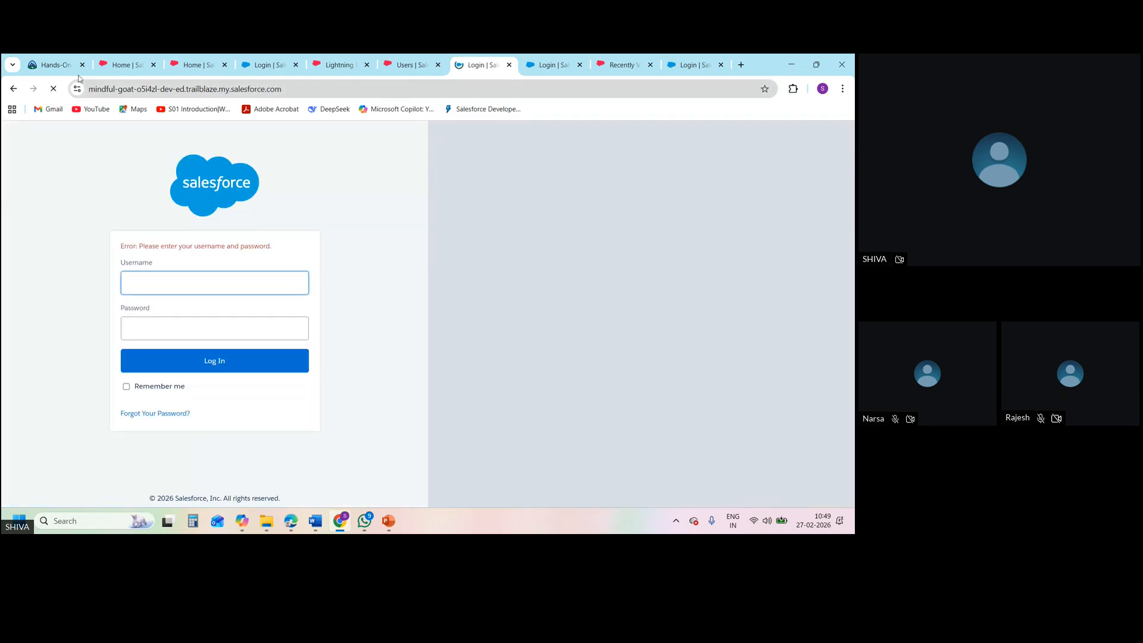
{"action": "left_click", "coordinate": [74, 65]}
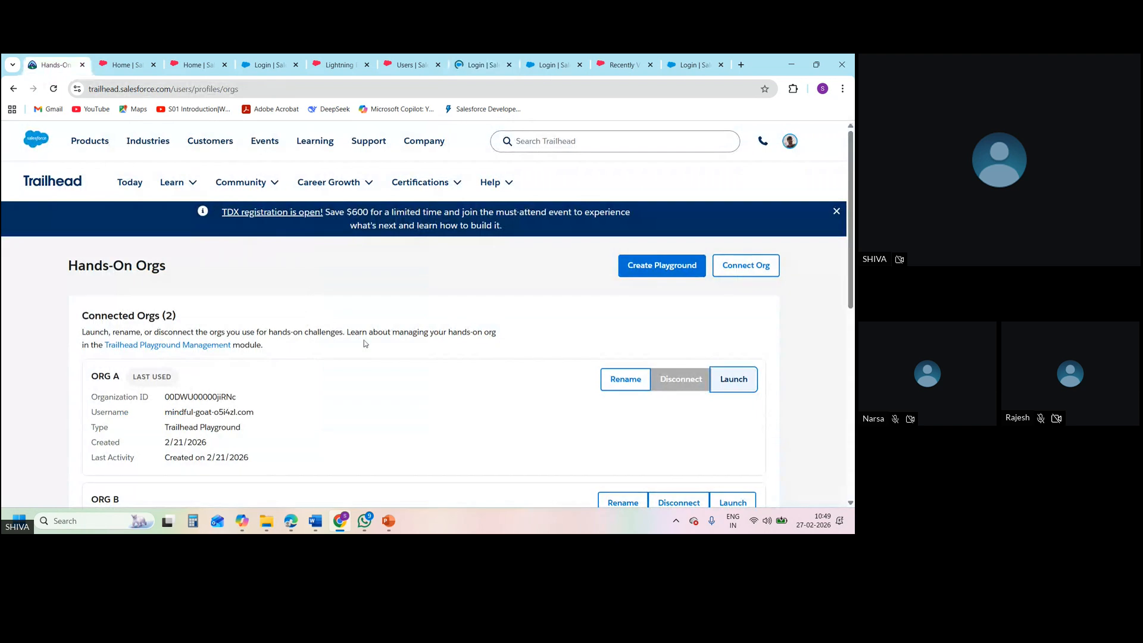
{"action": "left_click", "coordinate": [741, 388]}
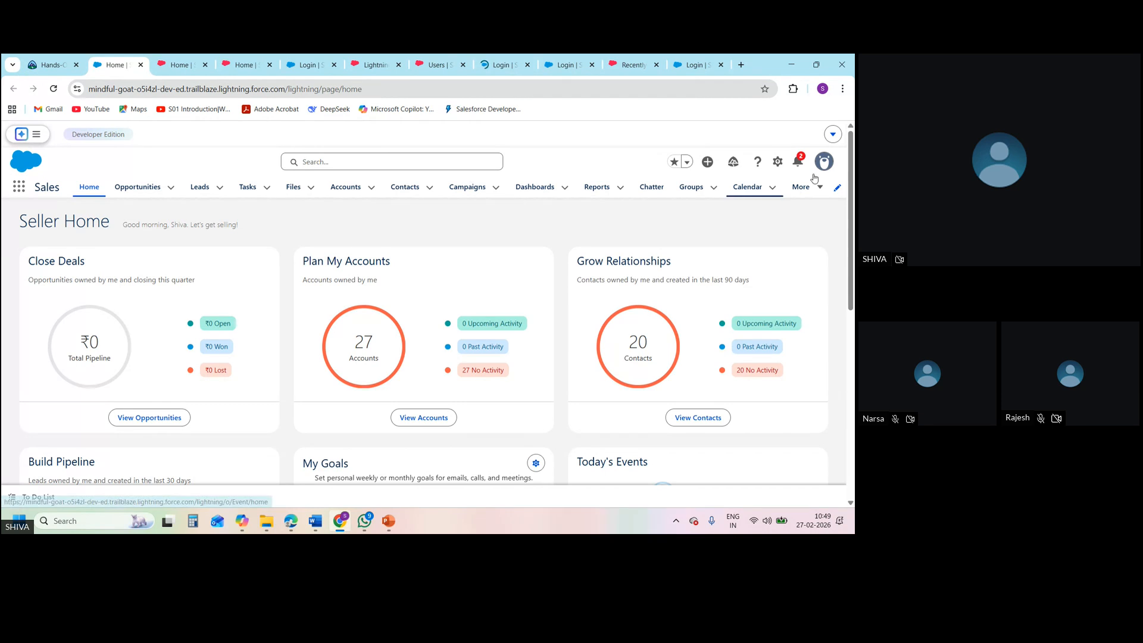
Open Employees as administrator, view the record types offered for a new employee, and cancel the form
{"action": "left_click", "coordinate": [804, 187]}
{"action": "left_click", "coordinate": [803, 265]}
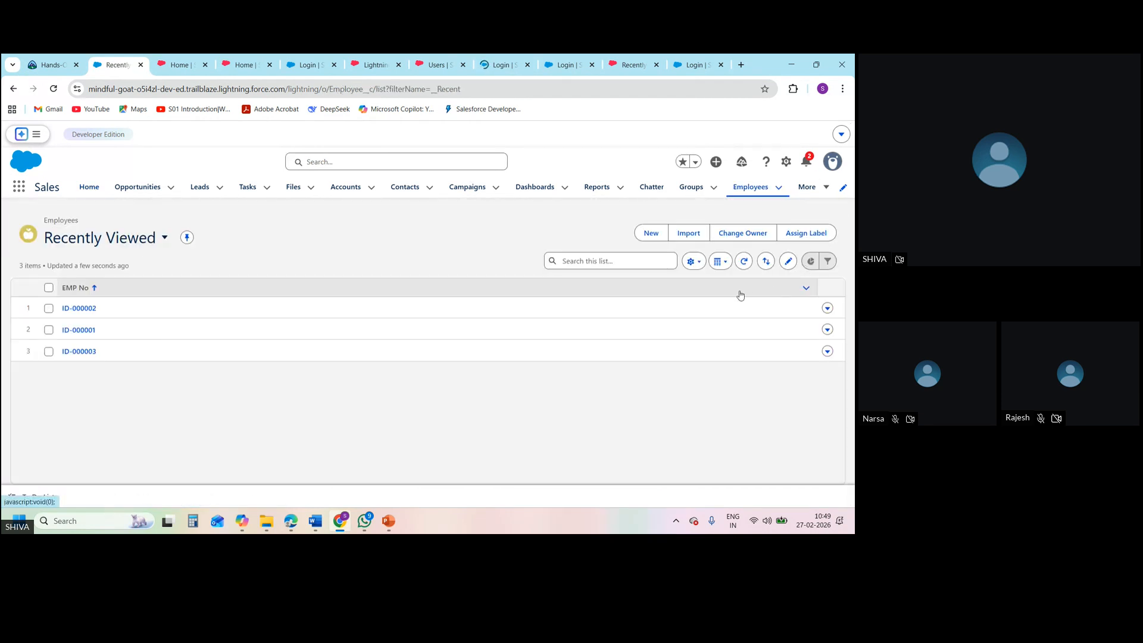
{"action": "left_click", "coordinate": [651, 234]}
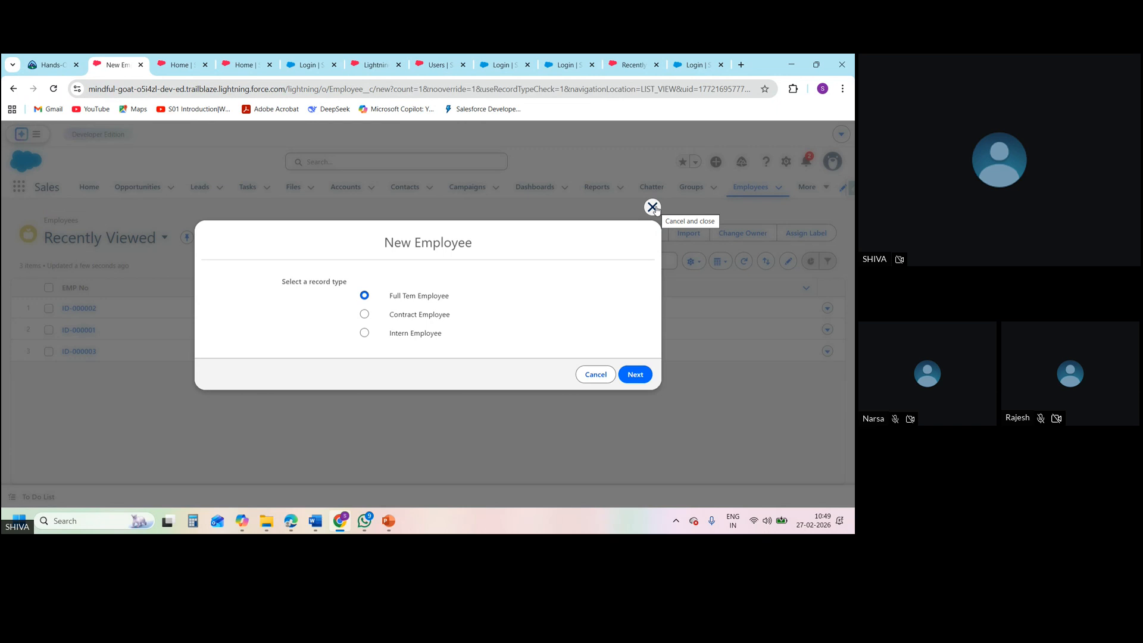
{"action": "left_click", "coordinate": [652, 207]}
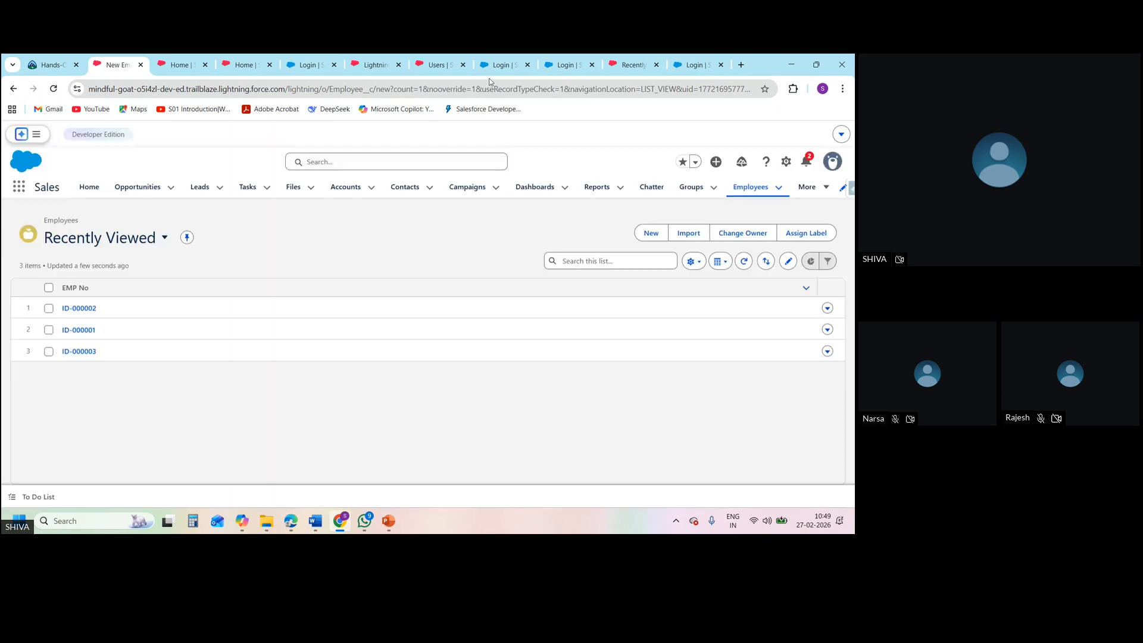
Close the App Launcher search in the SD1 user's session and return to the administrator's Users setup page
{"action": "left_click", "coordinate": [616, 71]}
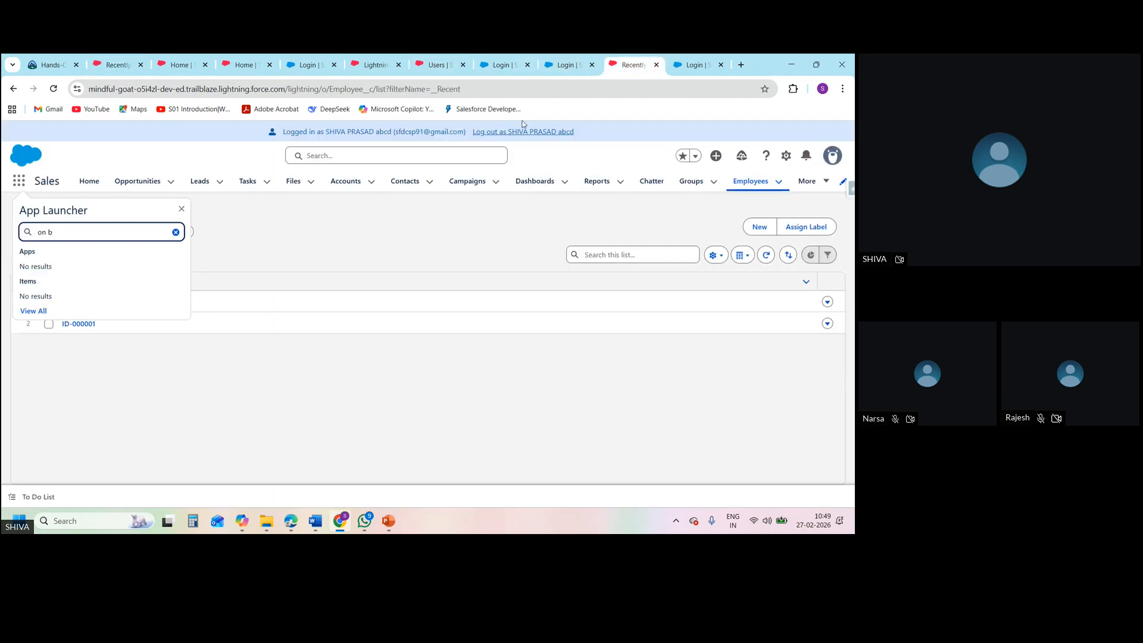
{"action": "left_click", "coordinate": [182, 208]}
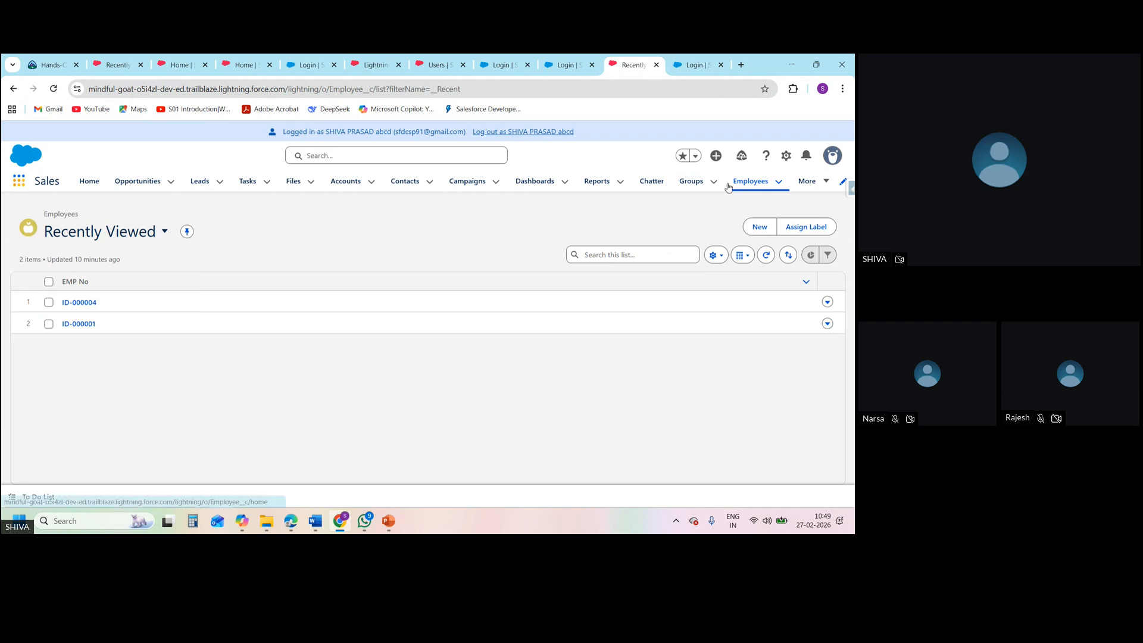
{"action": "left_click", "coordinate": [433, 66]}
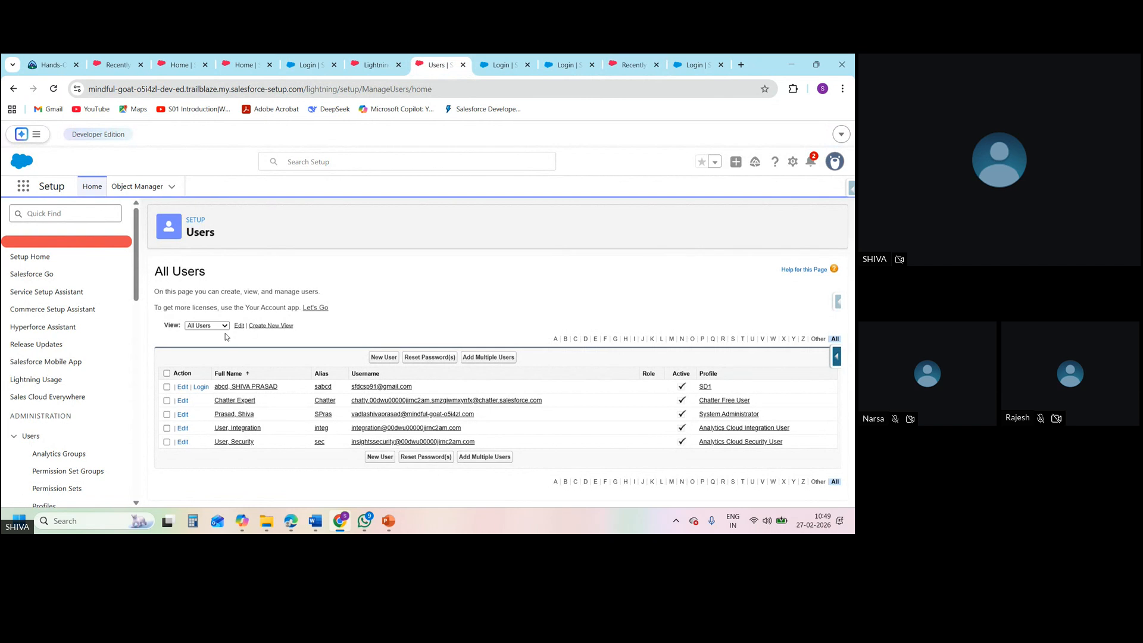
Search the Object Manager for "employee" and open the Employee custom object
{"action": "left_click", "coordinate": [139, 187]}
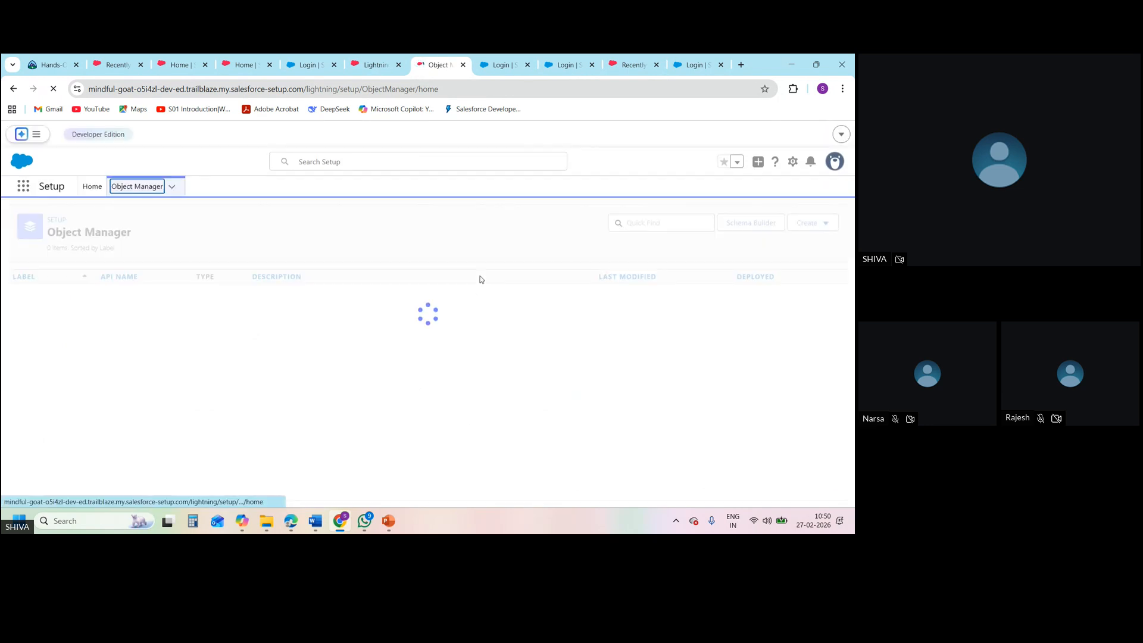
{"action": "left_click", "coordinate": [644, 222]}
{"action": "type", "text": "employee"}
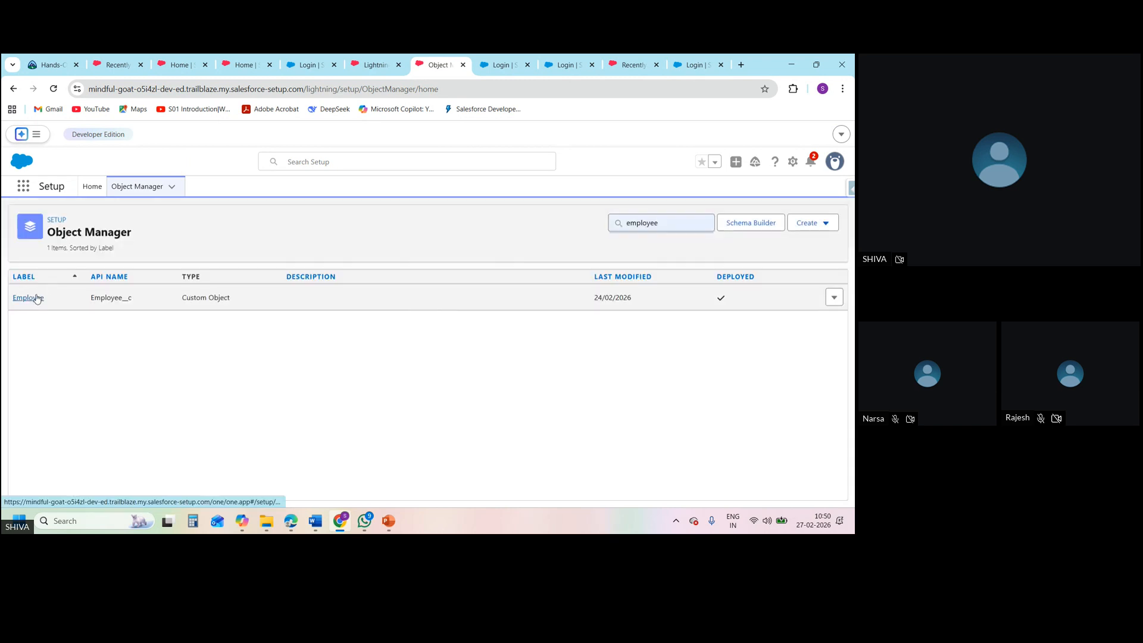
{"action": "left_click", "coordinate": [36, 297]}
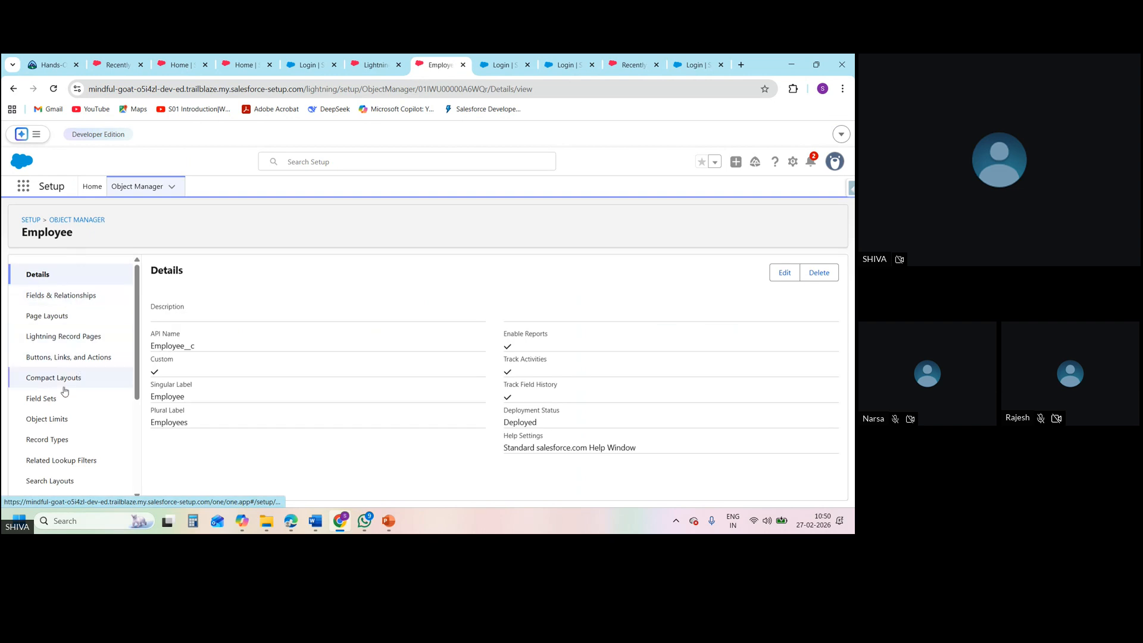
Examine the Employee page layout assignments for each profile and record type, including SD1, and return to the record types
{"action": "left_click", "coordinate": [52, 441]}
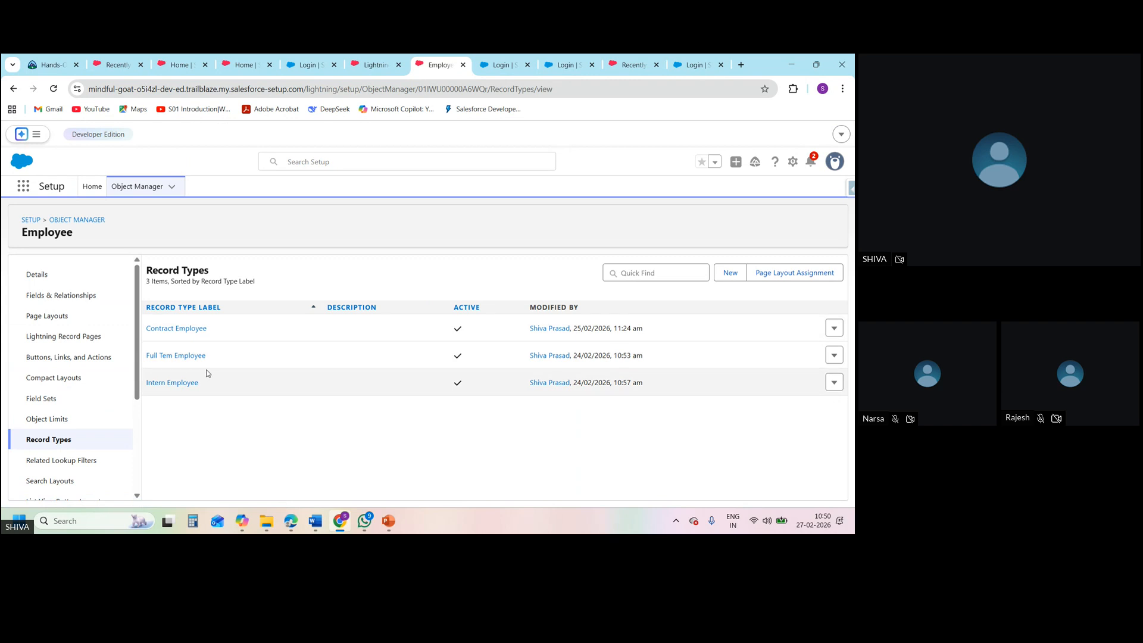
{"action": "left_click", "coordinate": [769, 274]}
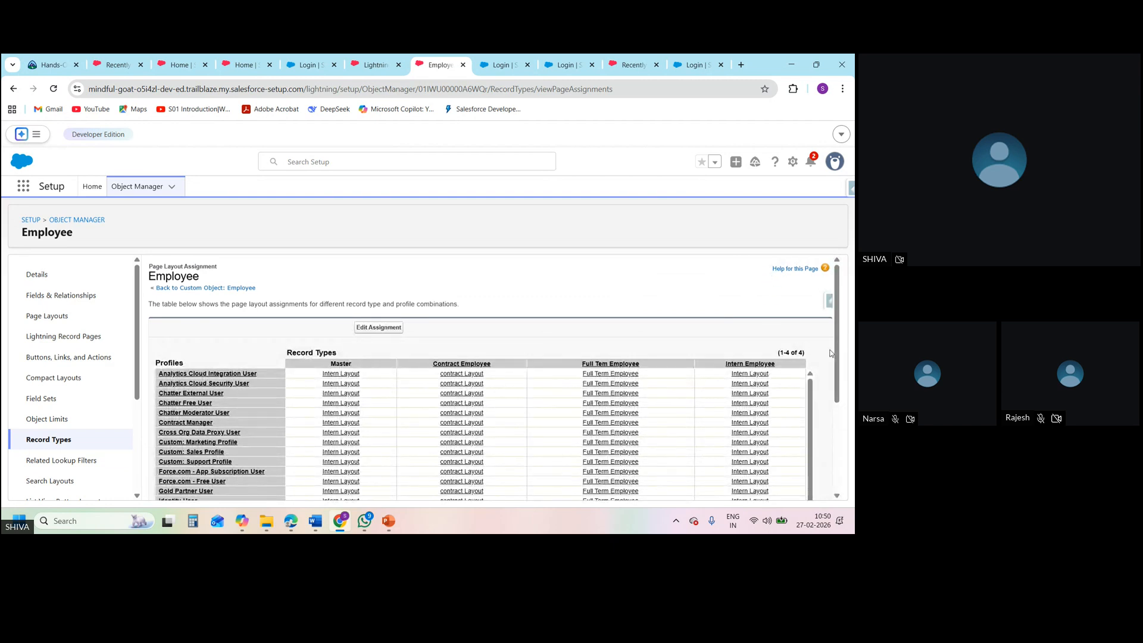
{"action": "left_click_drag", "start_coordinate": [837, 356], "coordinate": [853, 456]}
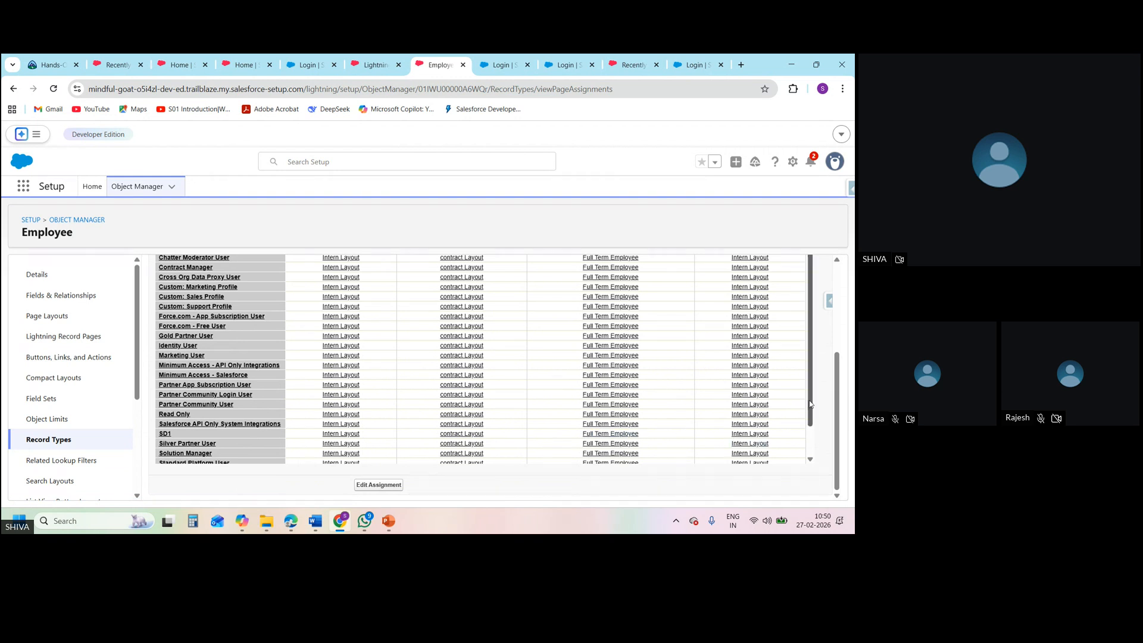
{"action": "scroll", "coordinate": [811, 405], "scroll_direction": "down", "scroll_amount": 2}
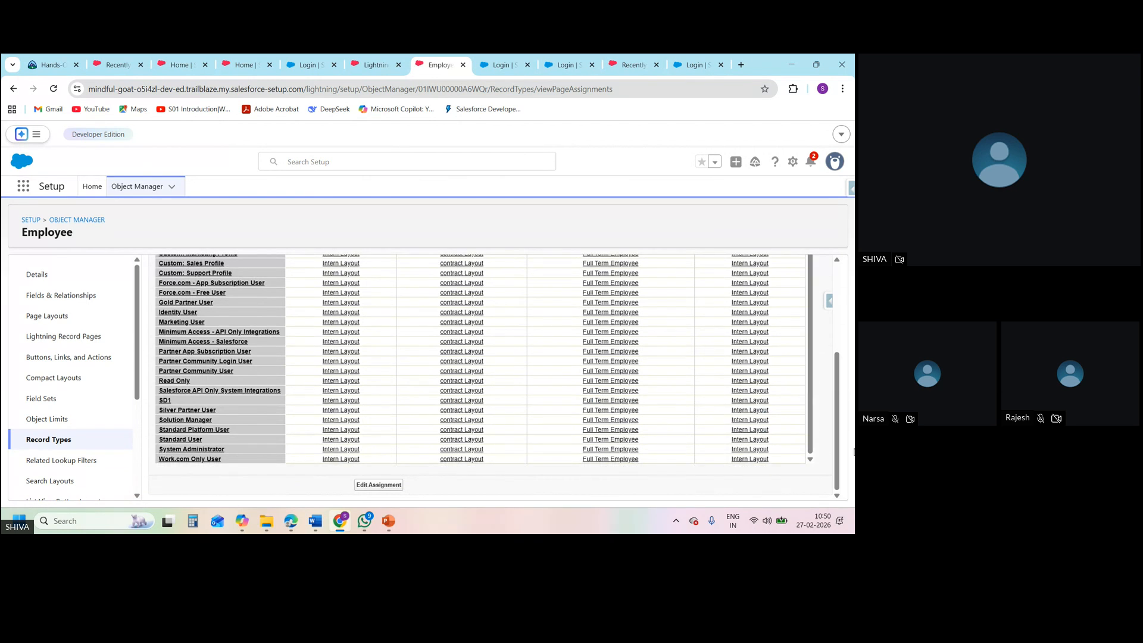
{"action": "left_click_drag", "start_coordinate": [837, 441], "coordinate": [827, 344]}
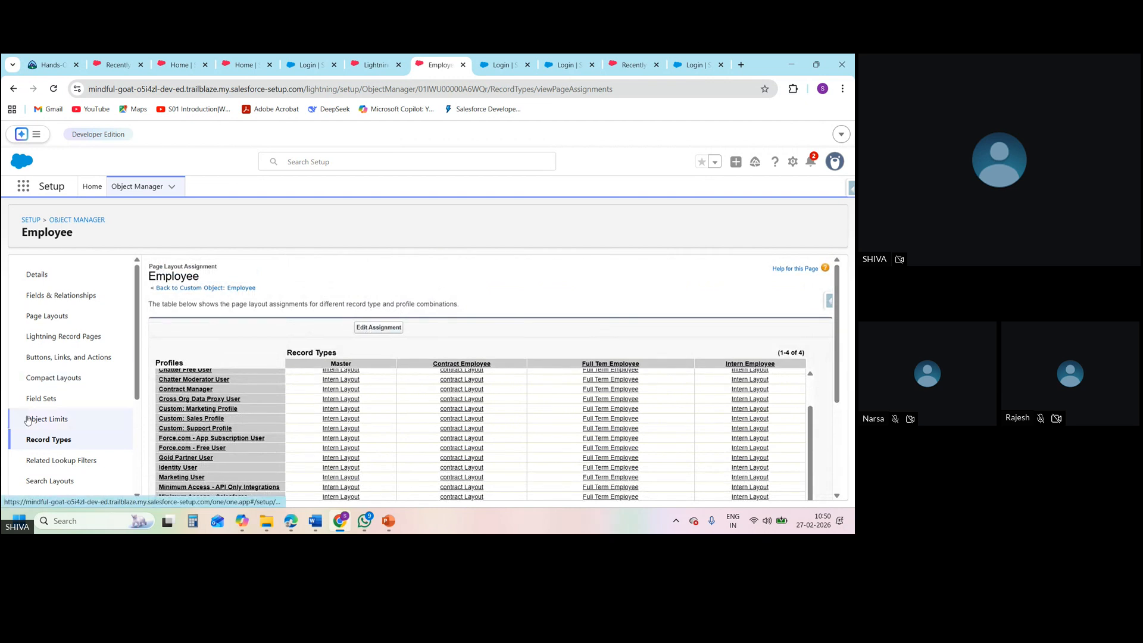
{"action": "left_click", "coordinate": [40, 440]}
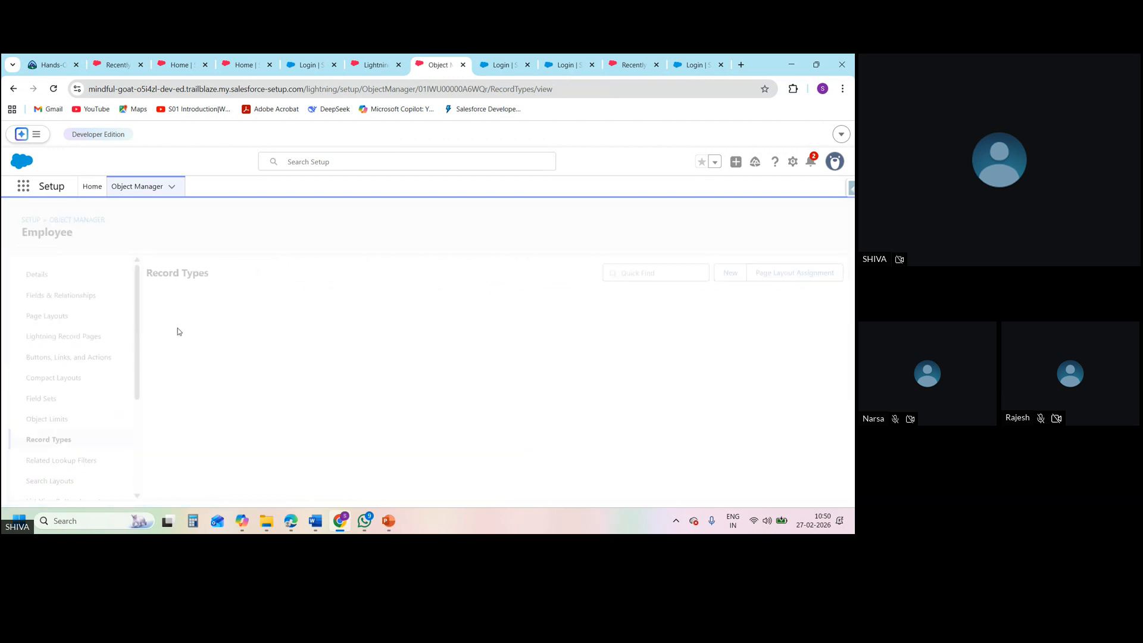
Compare the SD1 user's and administrator's Employees lists with SD1's field-level security and the Employee record types
{"action": "left_click", "coordinate": [616, 69]}
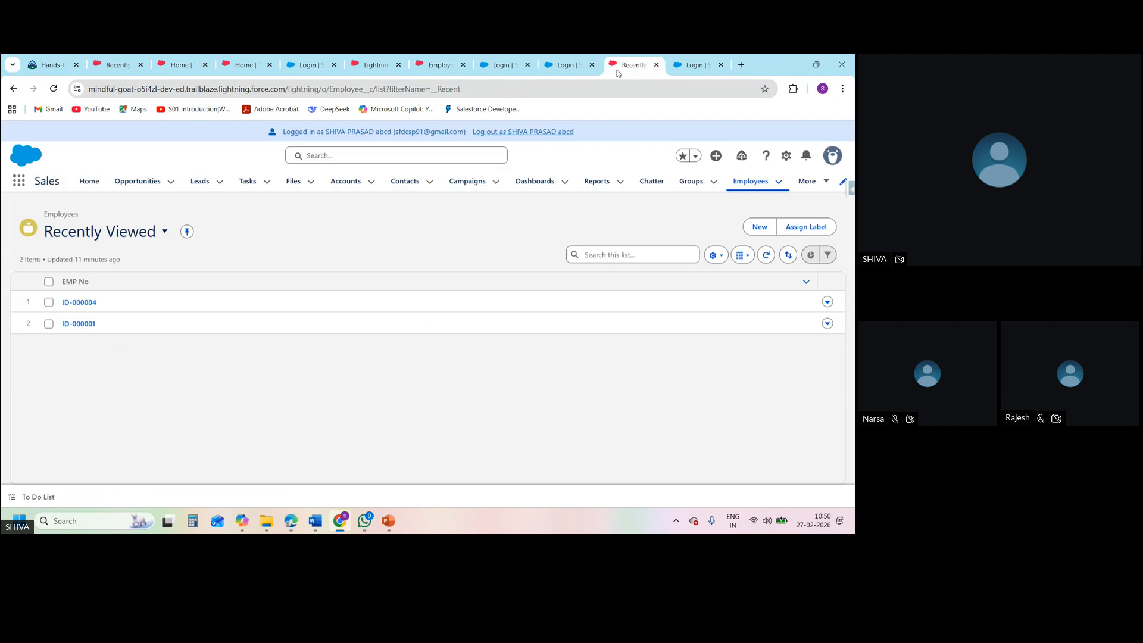
{"action": "left_click", "coordinate": [381, 63]}
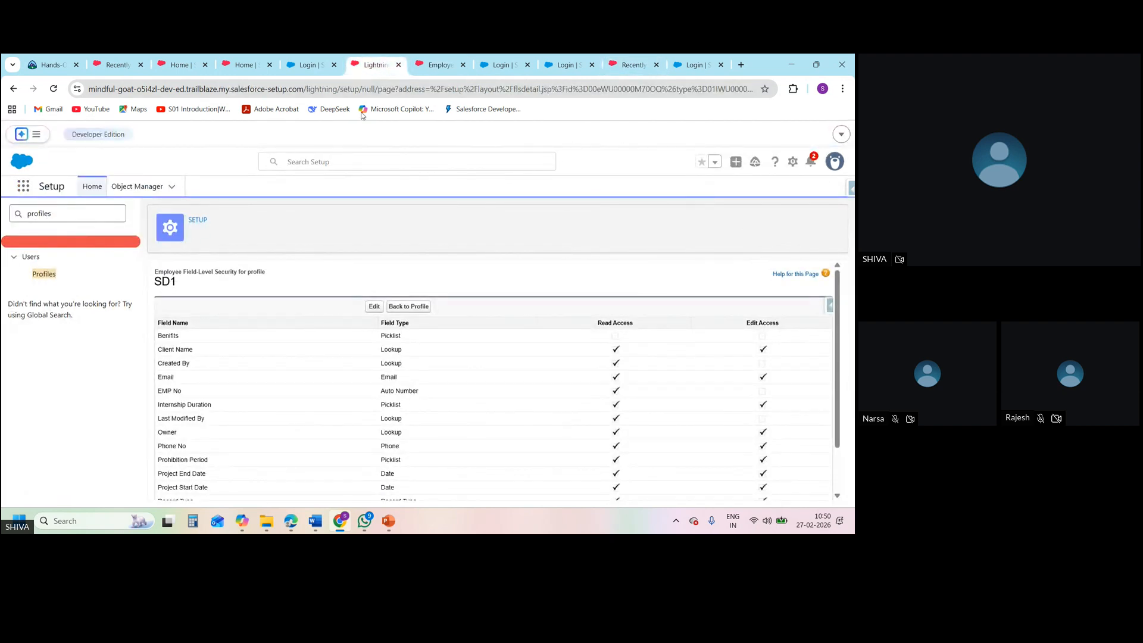
{"action": "left_click", "coordinate": [179, 67]}
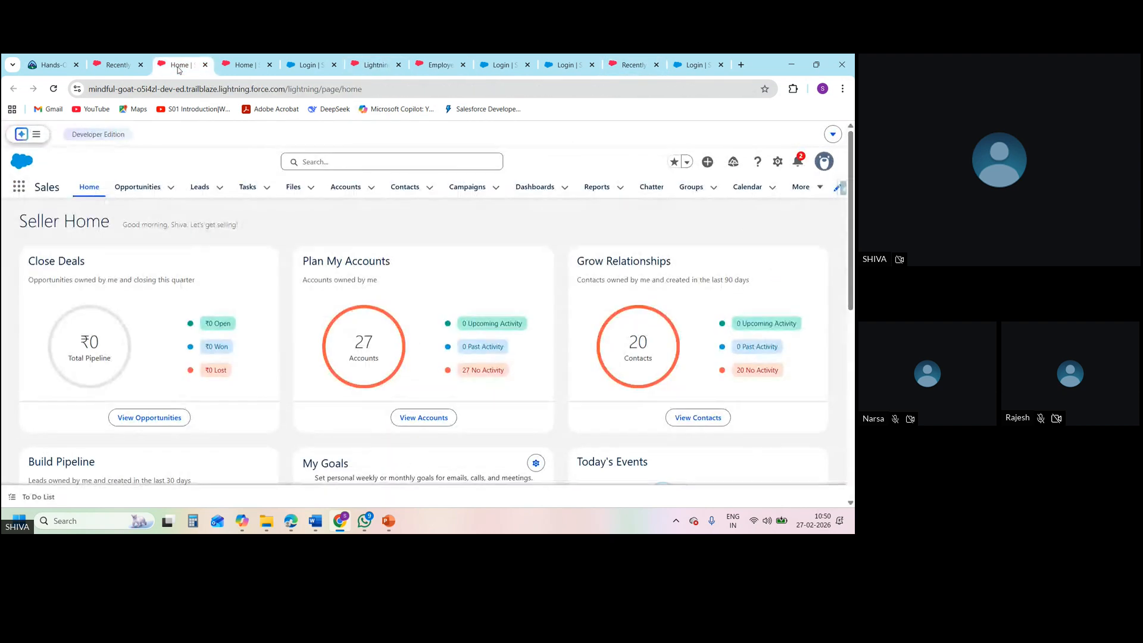
{"action": "left_click", "coordinate": [119, 58]}
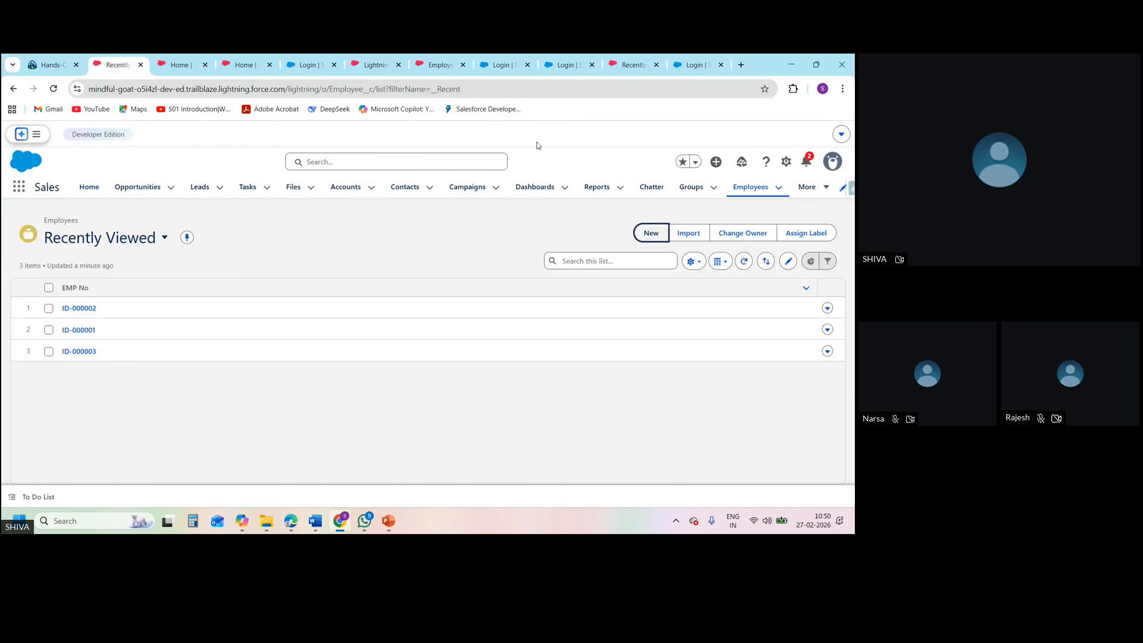
{"action": "left_click", "coordinate": [438, 65]}
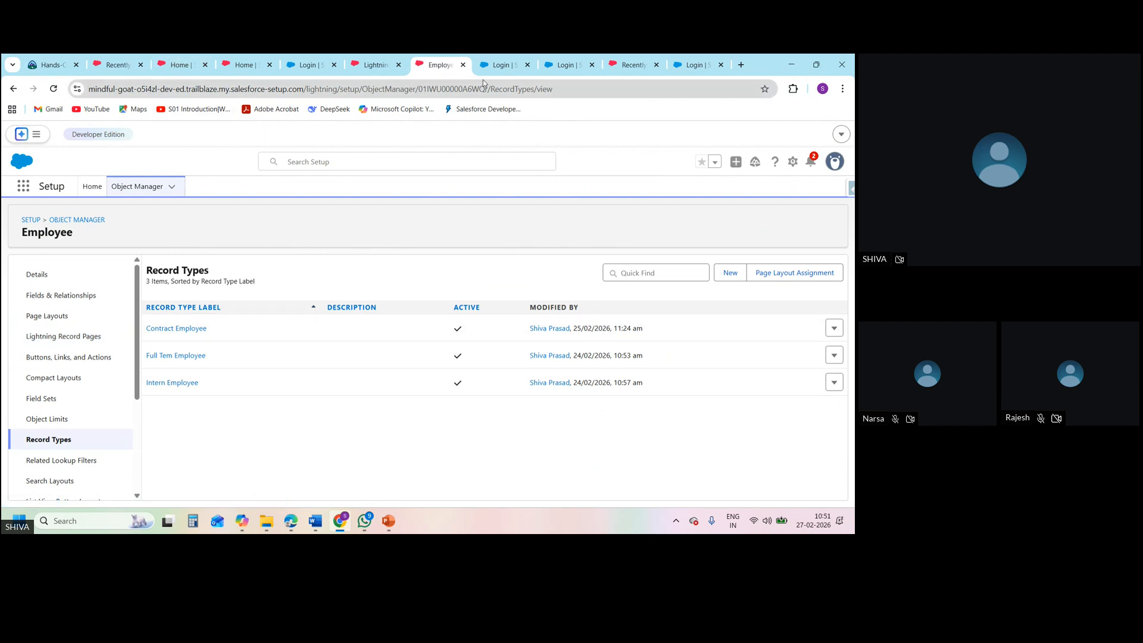
{"action": "left_click", "coordinate": [632, 66]}
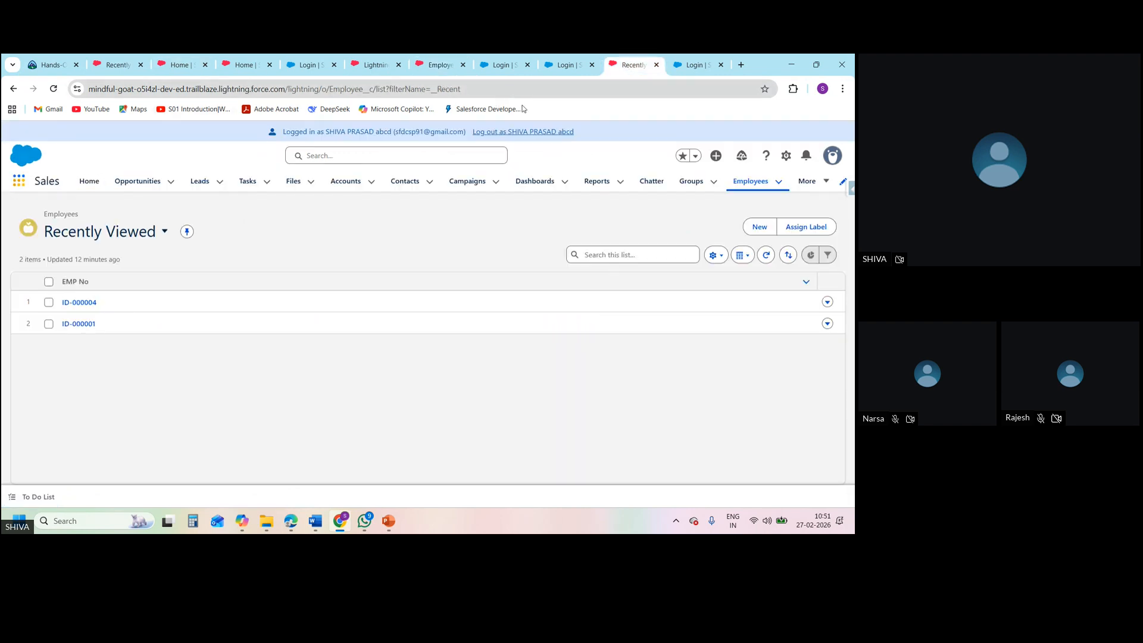
Log out of the SD1 user's session, close surplus browser tabs and load the administrator's Sales home page
{"action": "left_click", "coordinate": [556, 133]}
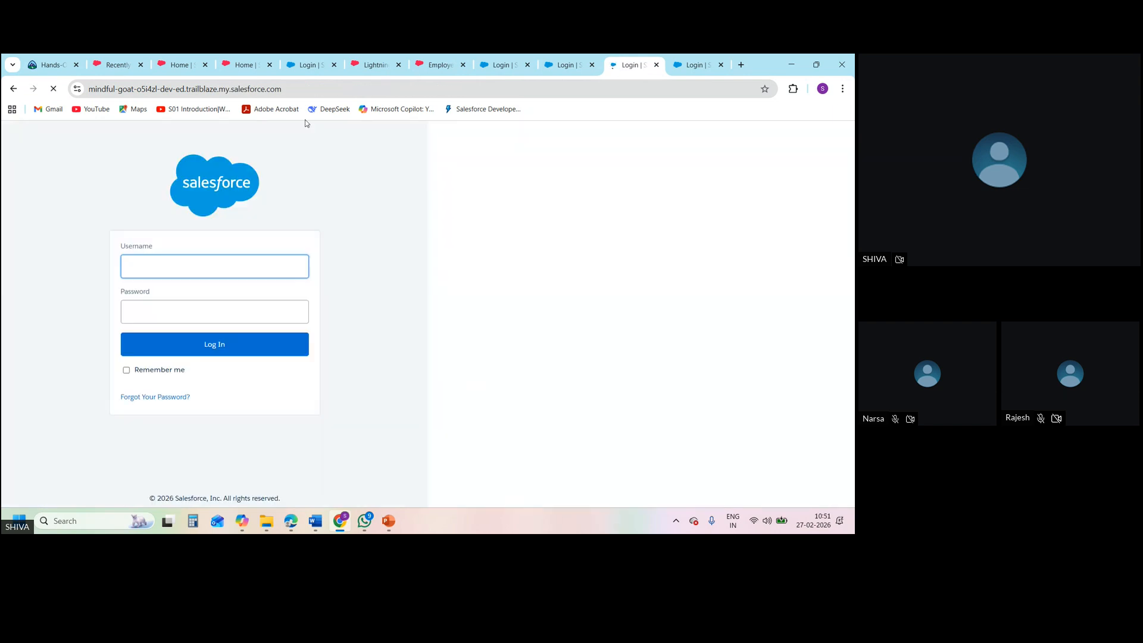
{"action": "left_click", "coordinate": [206, 66]}
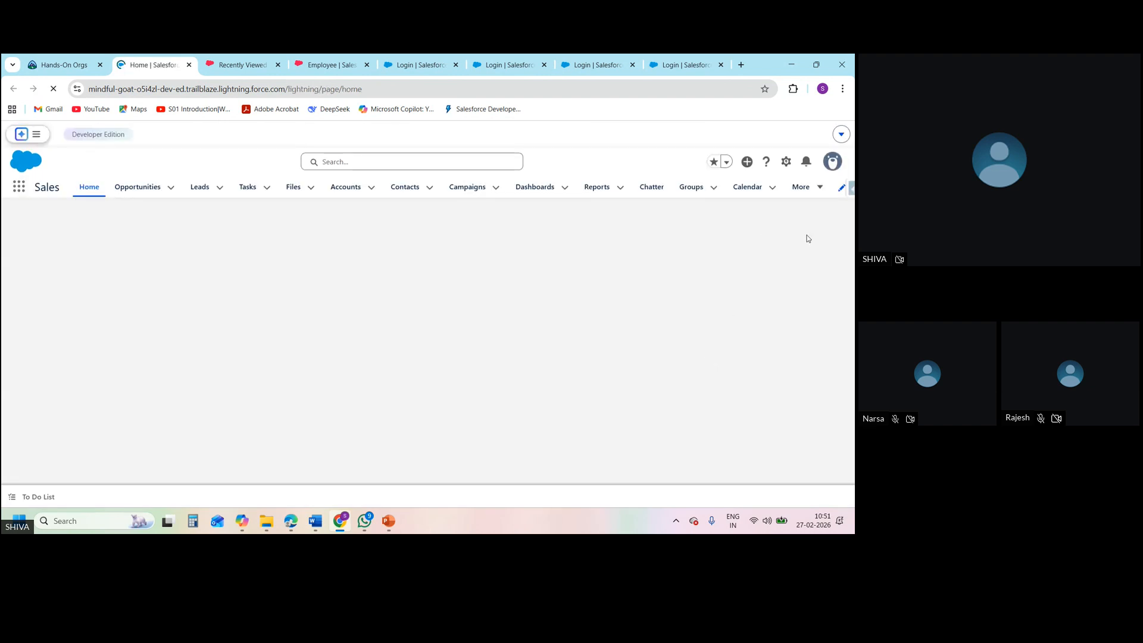
Open Setup, find Profiles, filter the list to names starting with S and open the SD1 profile
{"action": "left_click", "coordinate": [777, 162]}
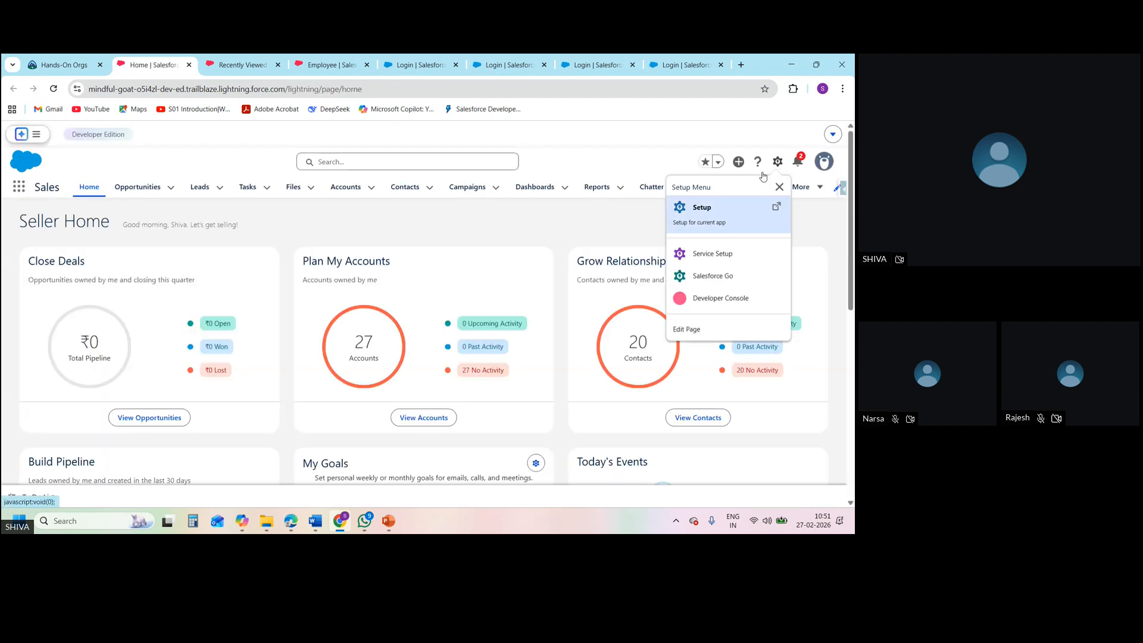
{"action": "key", "text": "Escape"}
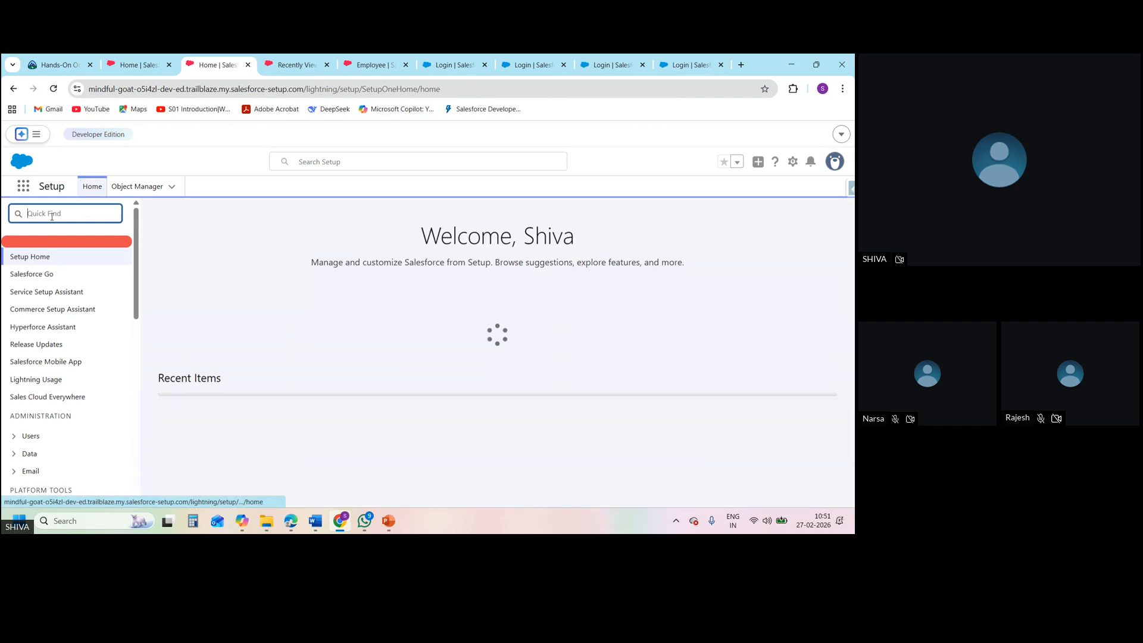
{"action": "type", "text": "pr"}
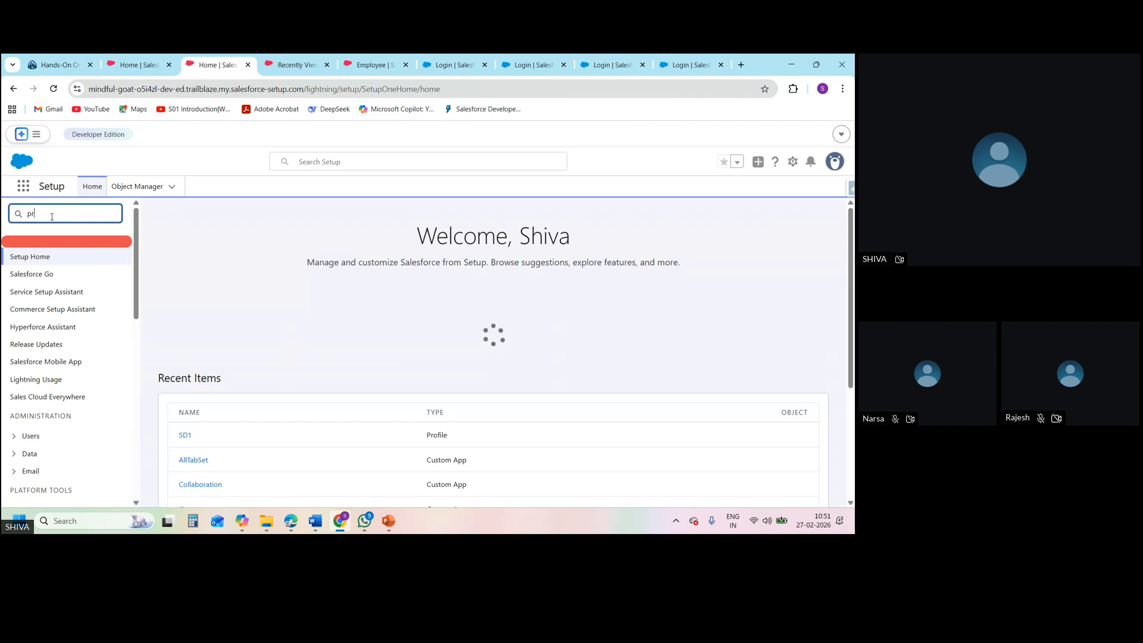
{"action": "type", "text": "ofiles"}
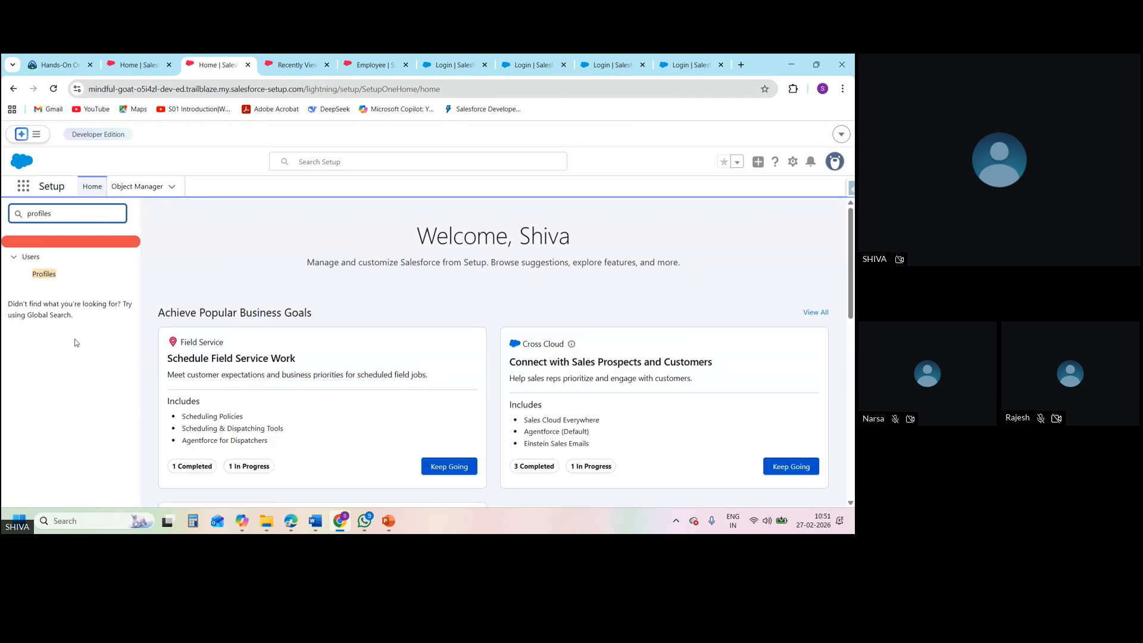
{"action": "left_click", "coordinate": [42, 274]}
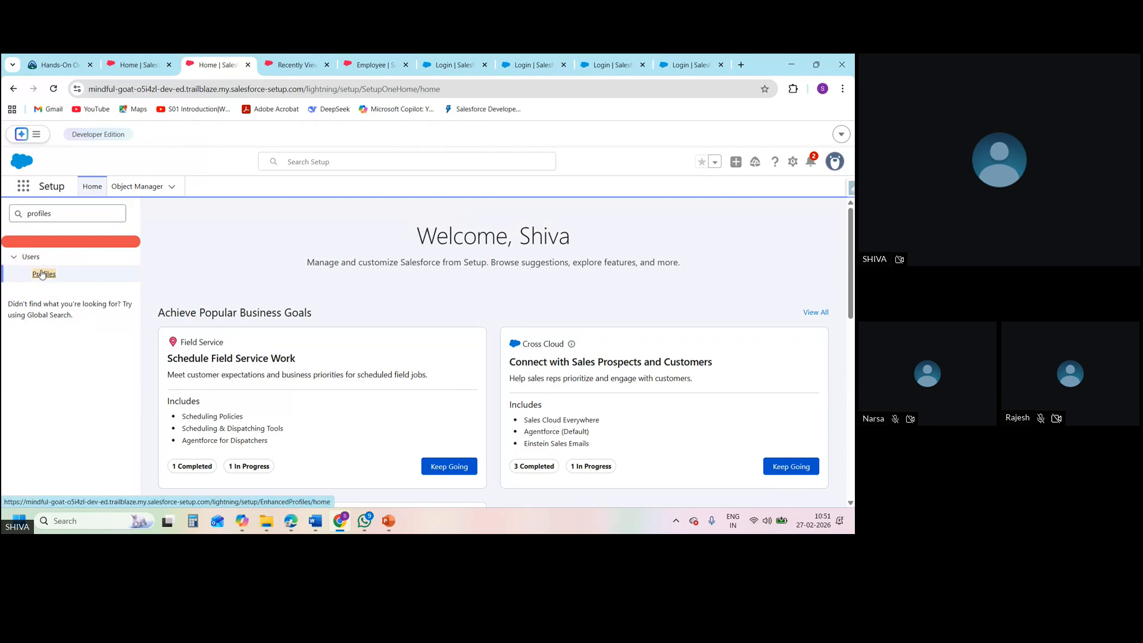
{"action": "left_click", "coordinate": [44, 274]}
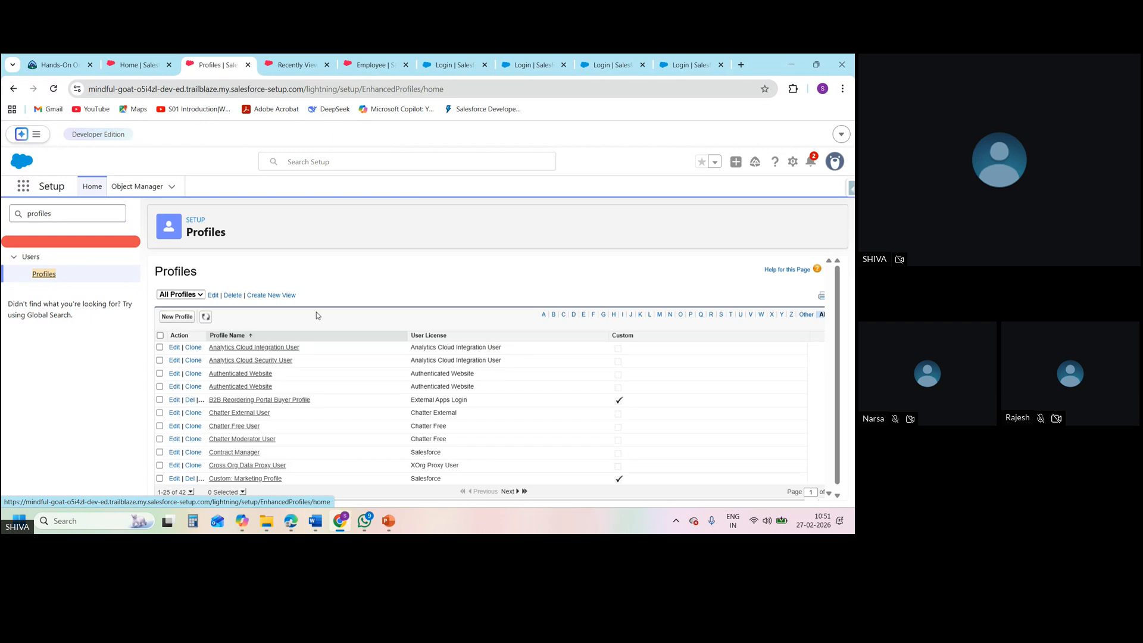
{"action": "left_click", "coordinate": [720, 315]}
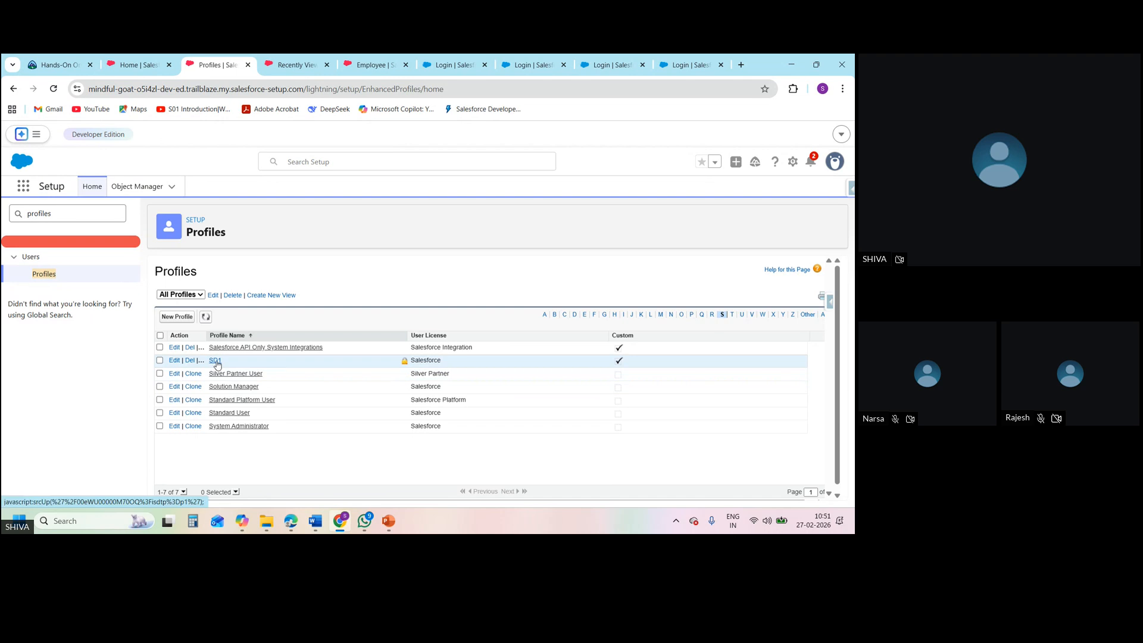
{"action": "left_click", "coordinate": [216, 361]}
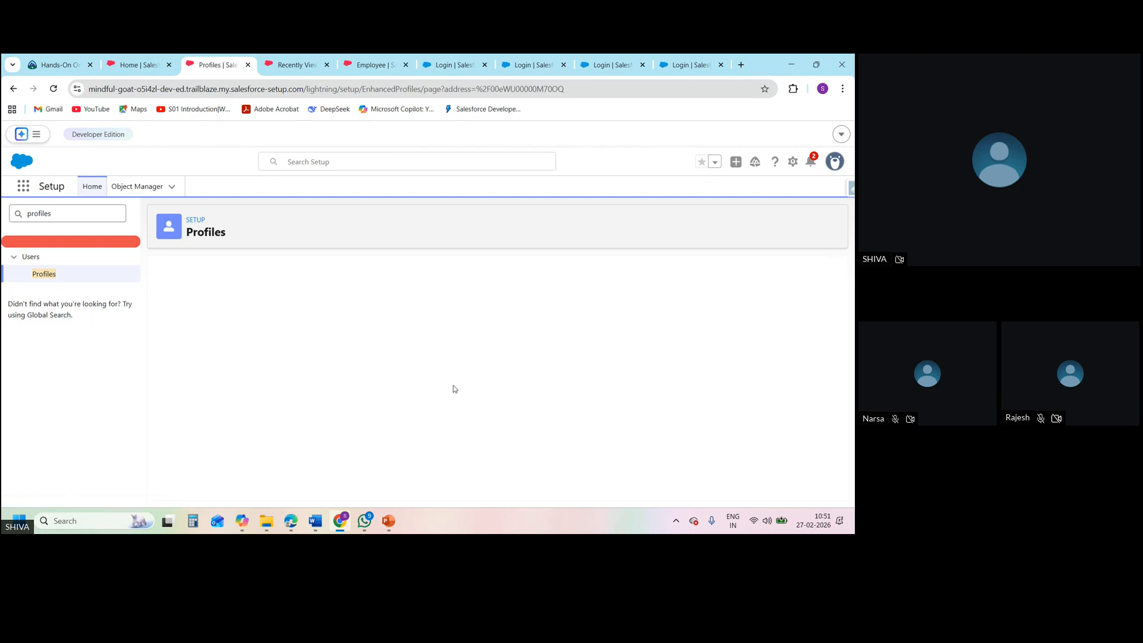
{"action": "left_click", "coordinate": [374, 361]}
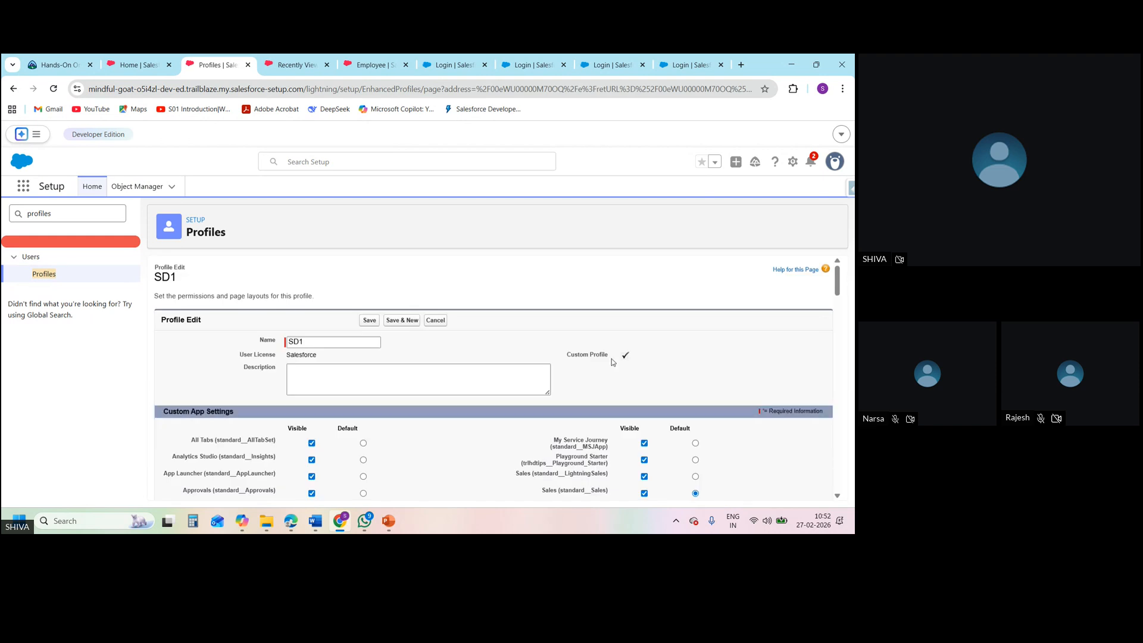
{"action": "left_click_drag", "start_coordinate": [838, 272], "coordinate": [837, 487]}
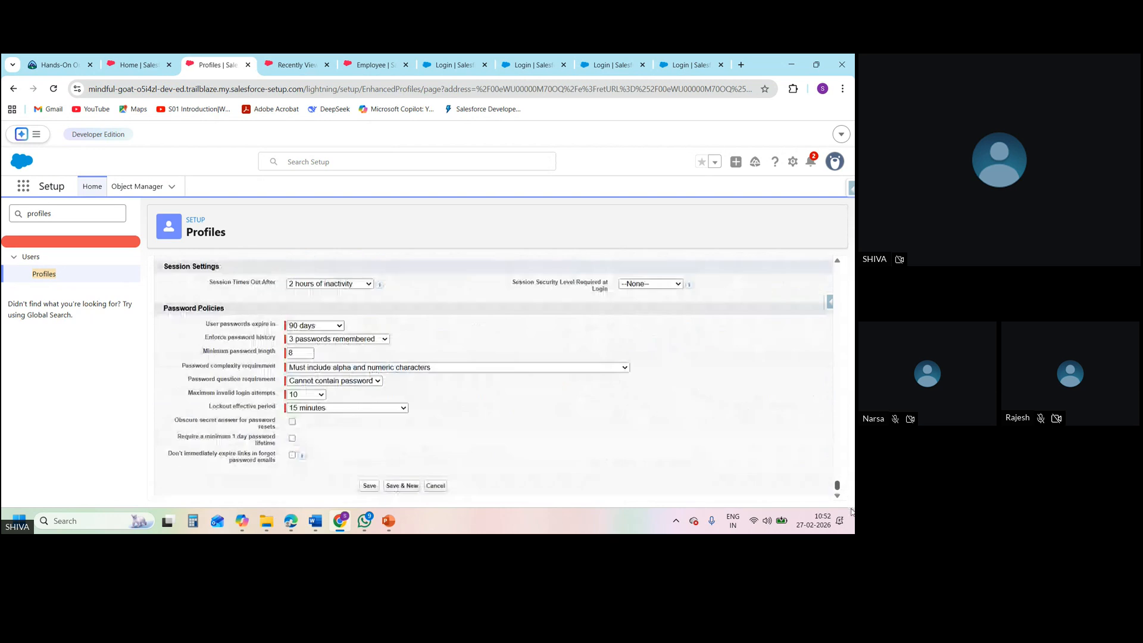
{"action": "left_click", "coordinate": [445, 486]}
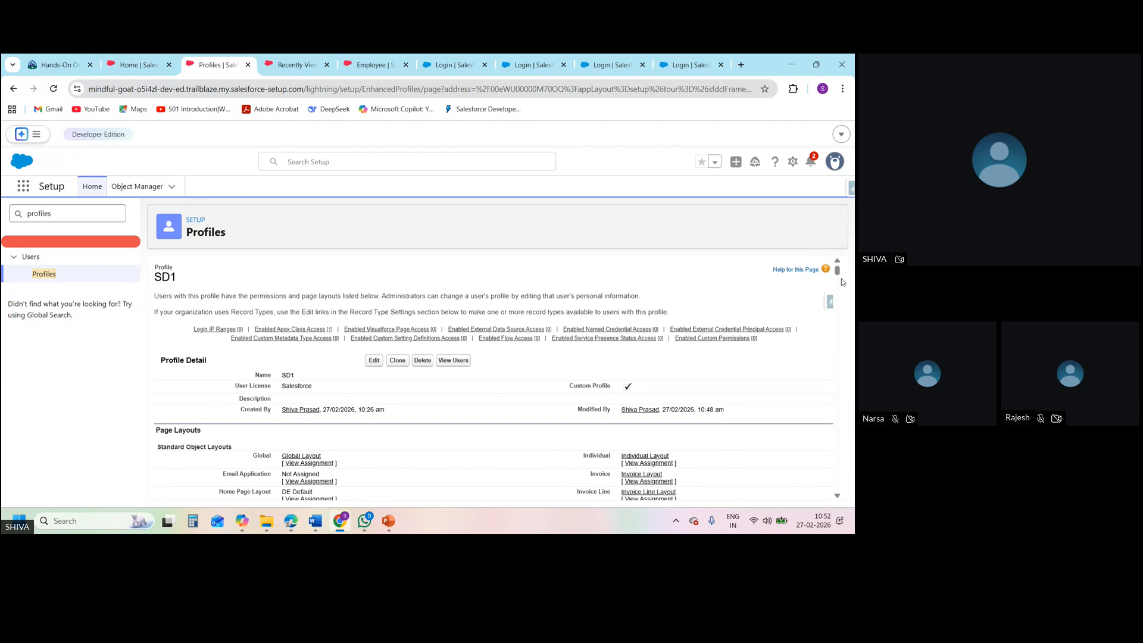
Edit SD1's Employee field-level security: make Benifits read-only and remove access to Project End Date, Project Start Date, Salary and Stifund
{"action": "left_click_drag", "start_coordinate": [838, 274], "coordinate": [834, 314]}
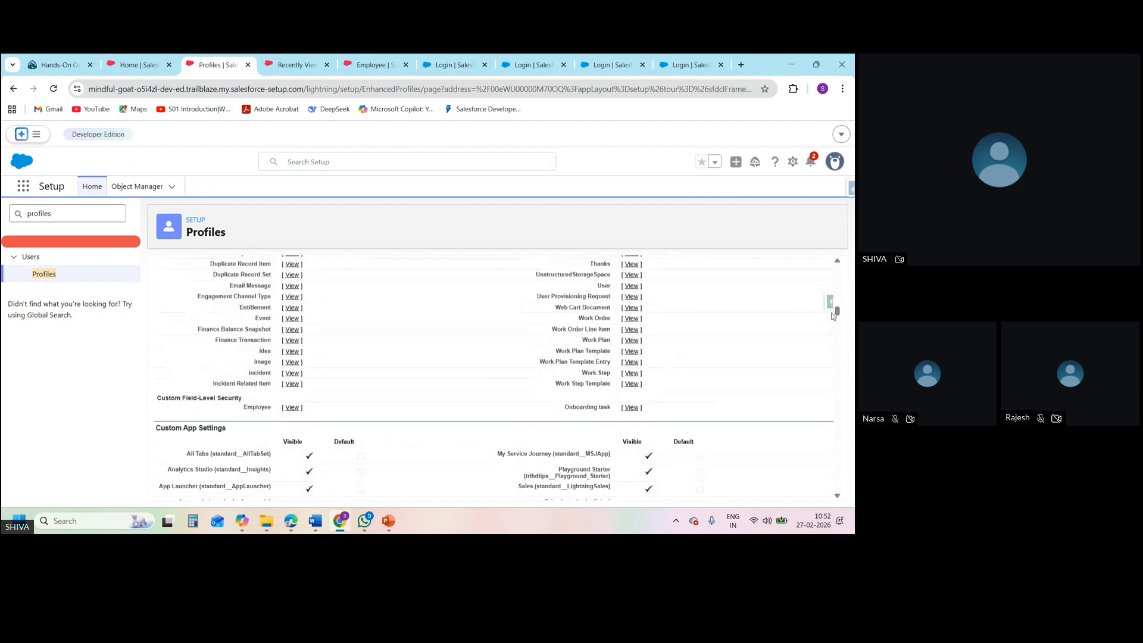
{"action": "left_click", "coordinate": [292, 408]}
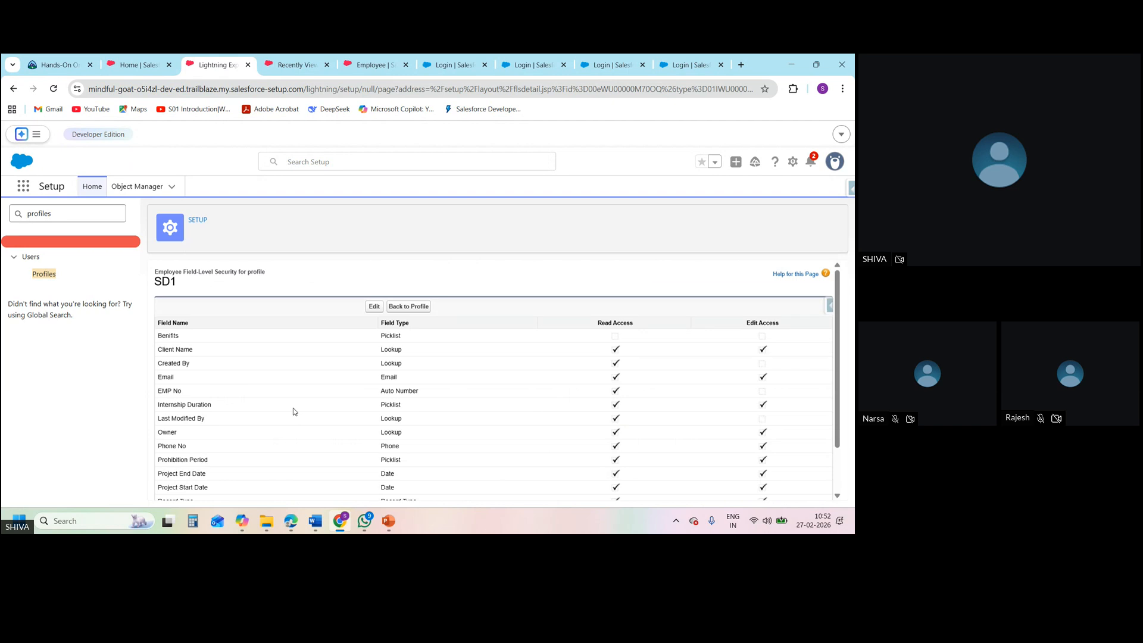
{"action": "left_click", "coordinate": [375, 306]}
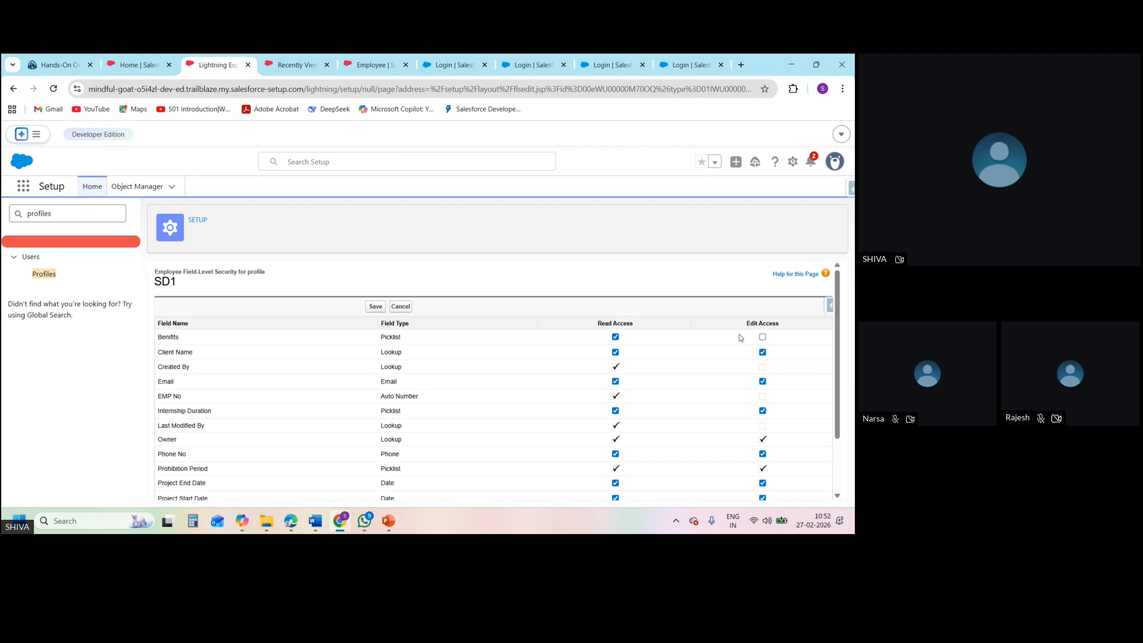
{"action": "left_click_drag", "start_coordinate": [837, 357], "coordinate": [845, 443]}
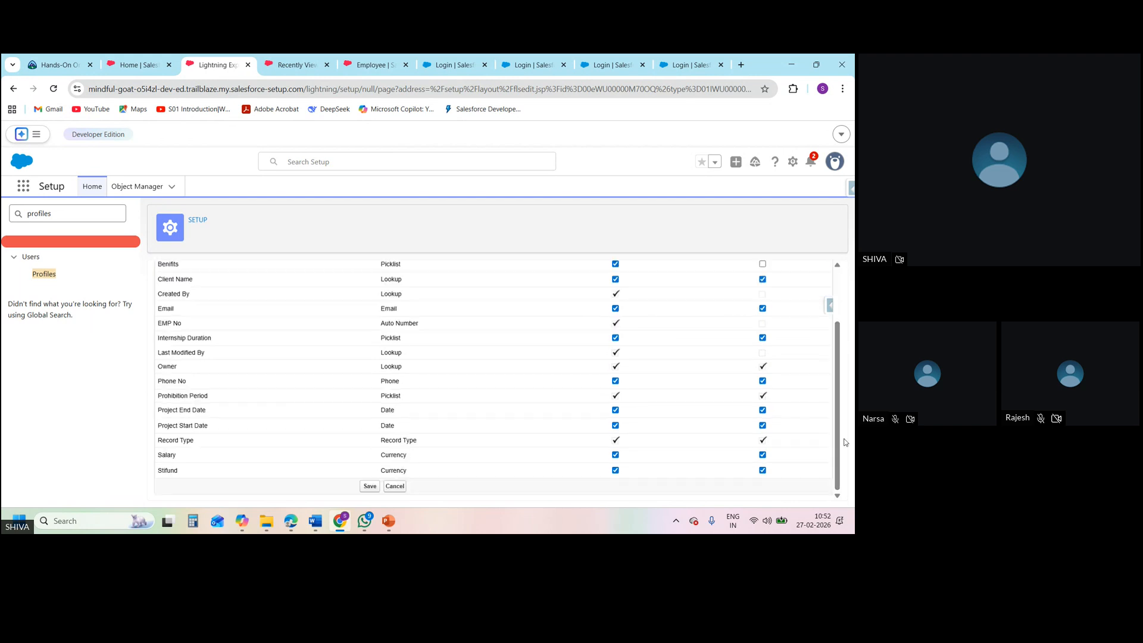
{"action": "left_click", "coordinate": [615, 427]}
{"action": "left_click", "coordinate": [614, 470]}
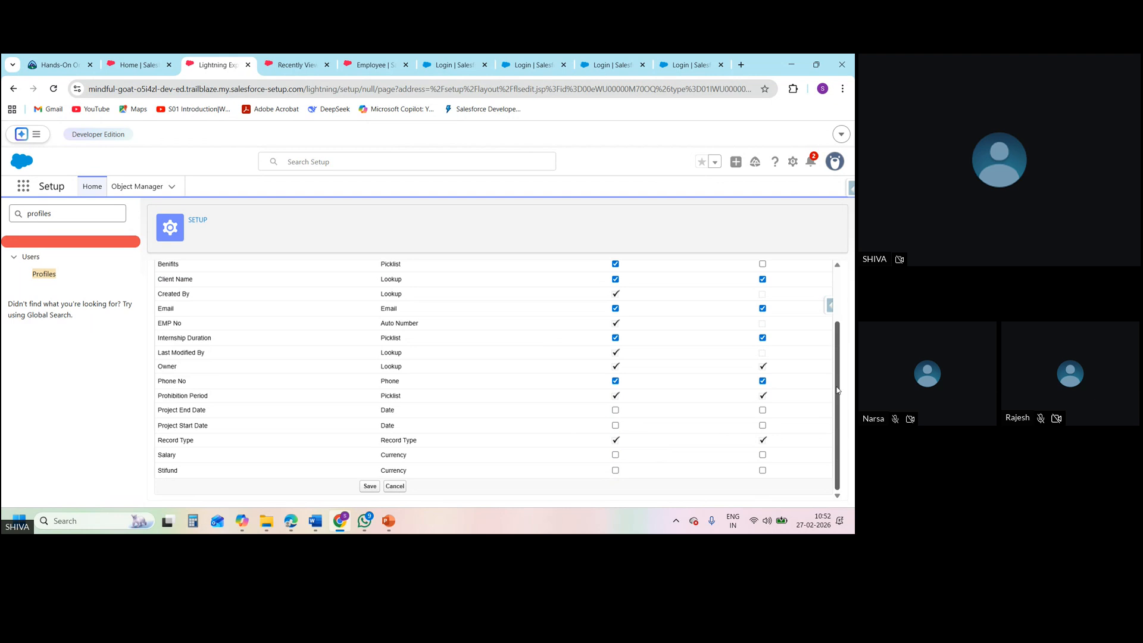
{"action": "scroll", "coordinate": [837, 390], "scroll_direction": "up", "scroll_amount": 1}
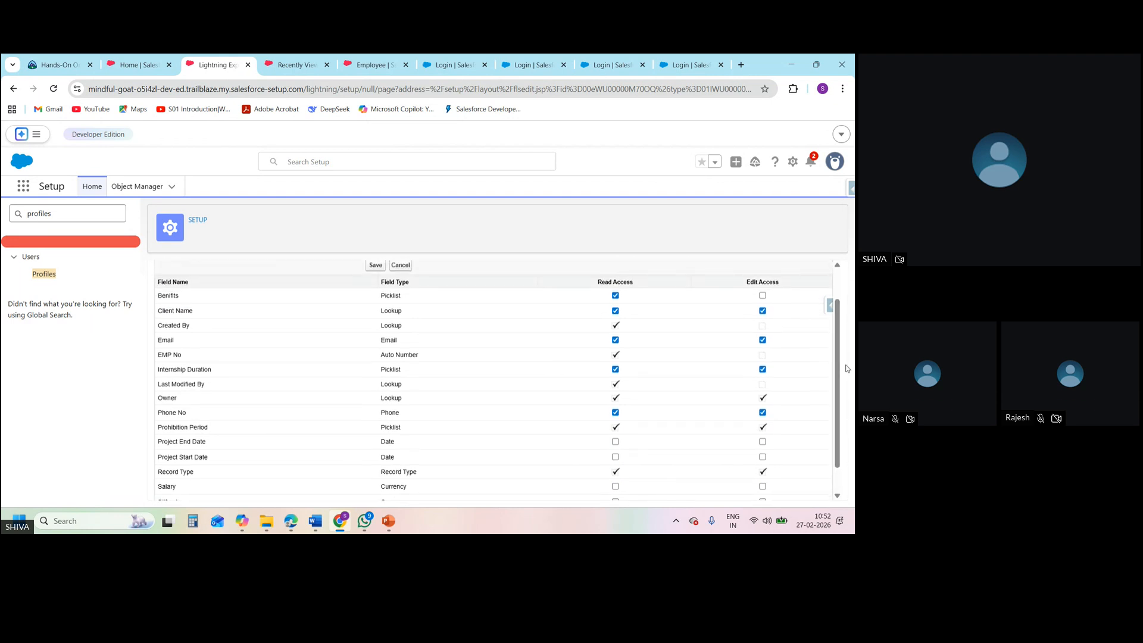
Open the first recently viewed Employee record as administrator and examine its details for fields to restrict
{"action": "left_click", "coordinate": [296, 65]}
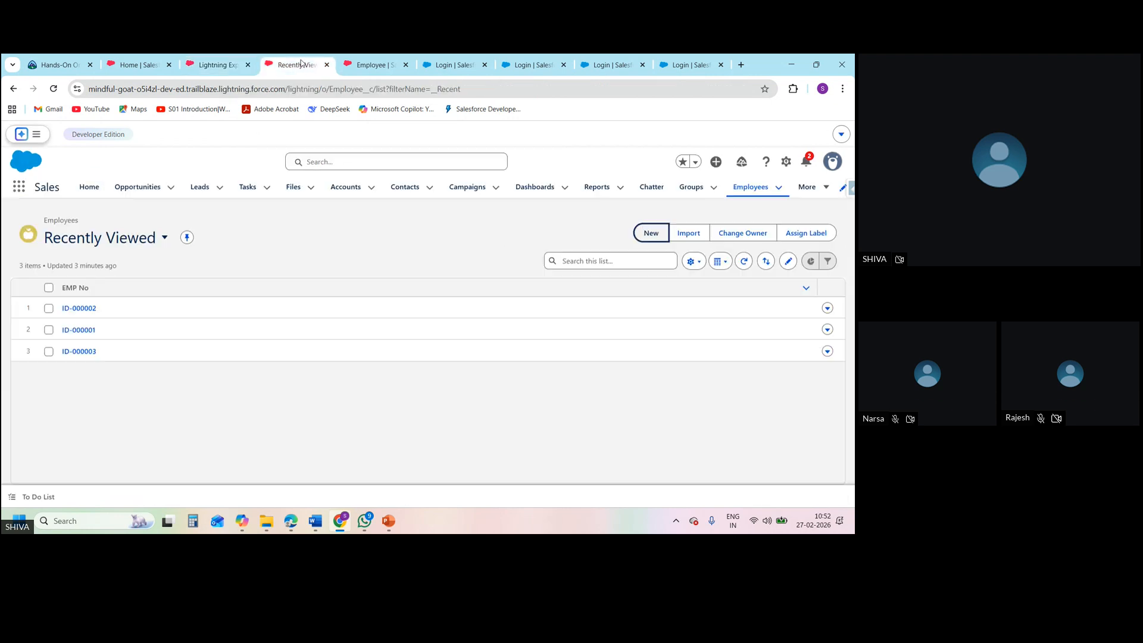
{"action": "left_click", "coordinate": [88, 309]}
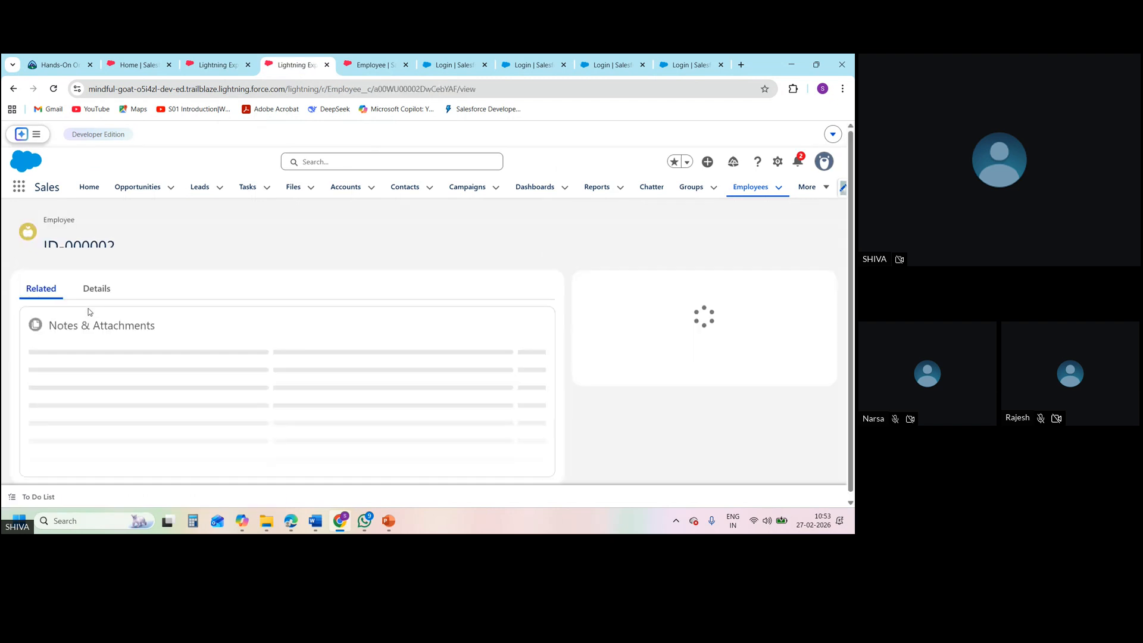
{"action": "left_click", "coordinate": [94, 290]}
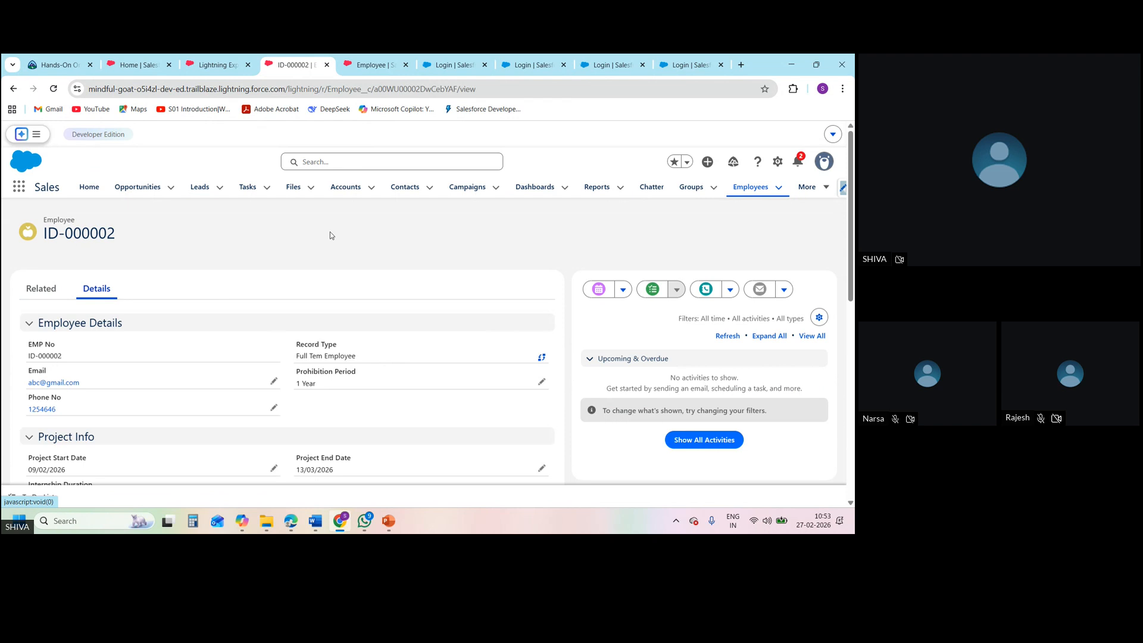
Remove SD1's access to the Employee Phone No field and save the field-level security
{"action": "left_click", "coordinate": [211, 65]}
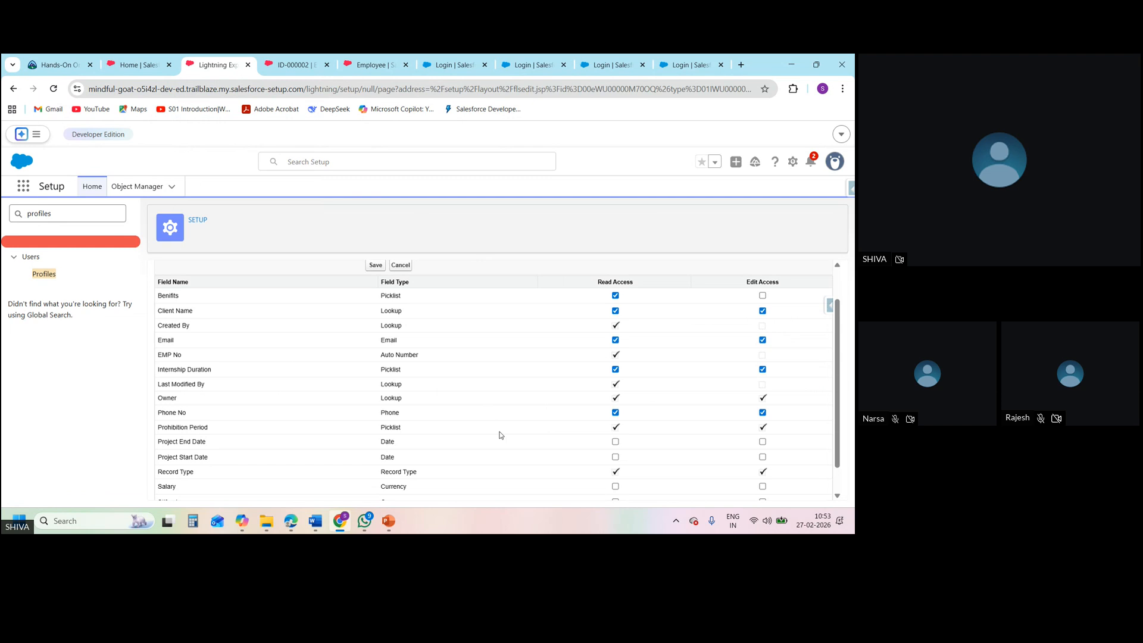
{"action": "left_click", "coordinate": [615, 413]}
{"action": "scroll", "coordinate": [836, 286], "scroll_direction": "up", "scroll_amount": 1}
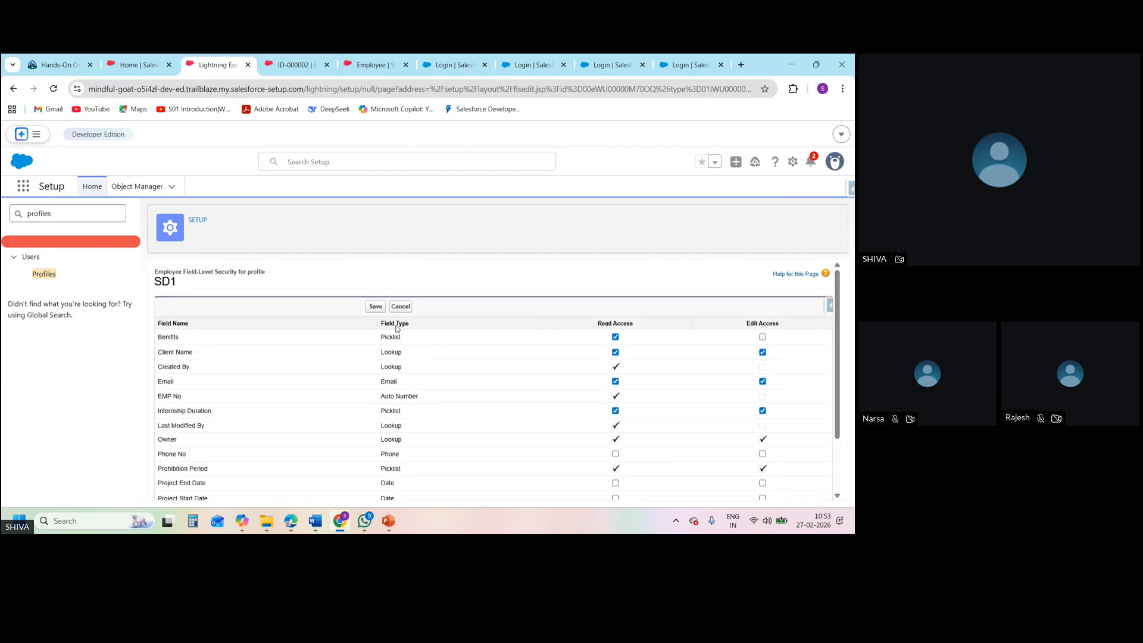
{"action": "left_click", "coordinate": [375, 307]}
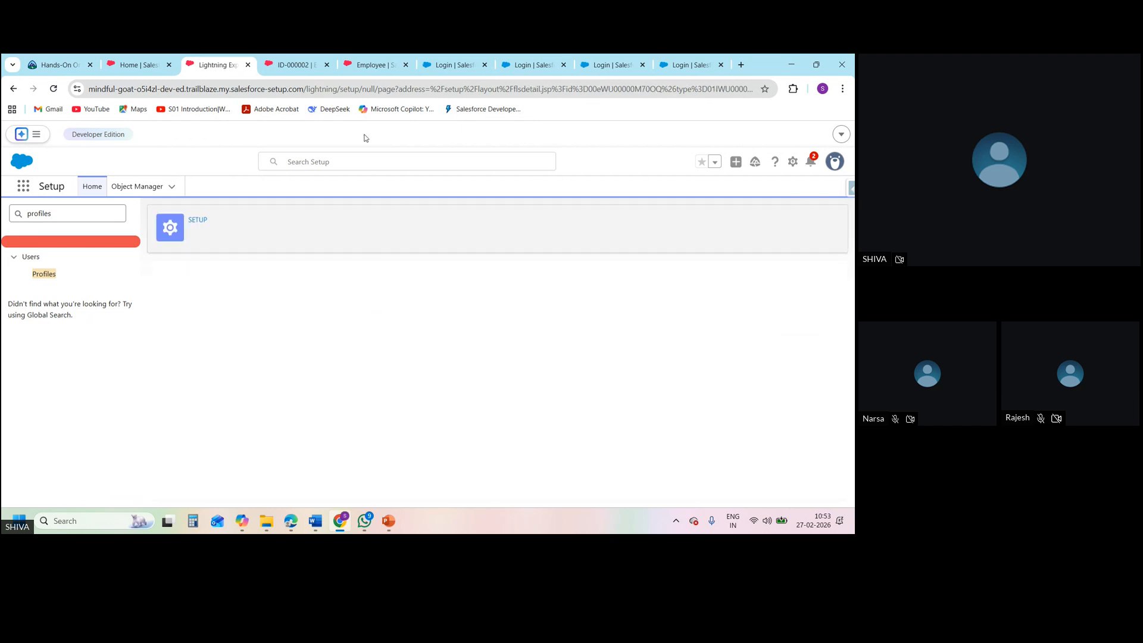
Search Setup for the SD1 user by name, open the user's record and log in as that user
{"action": "left_click", "coordinate": [366, 66]}
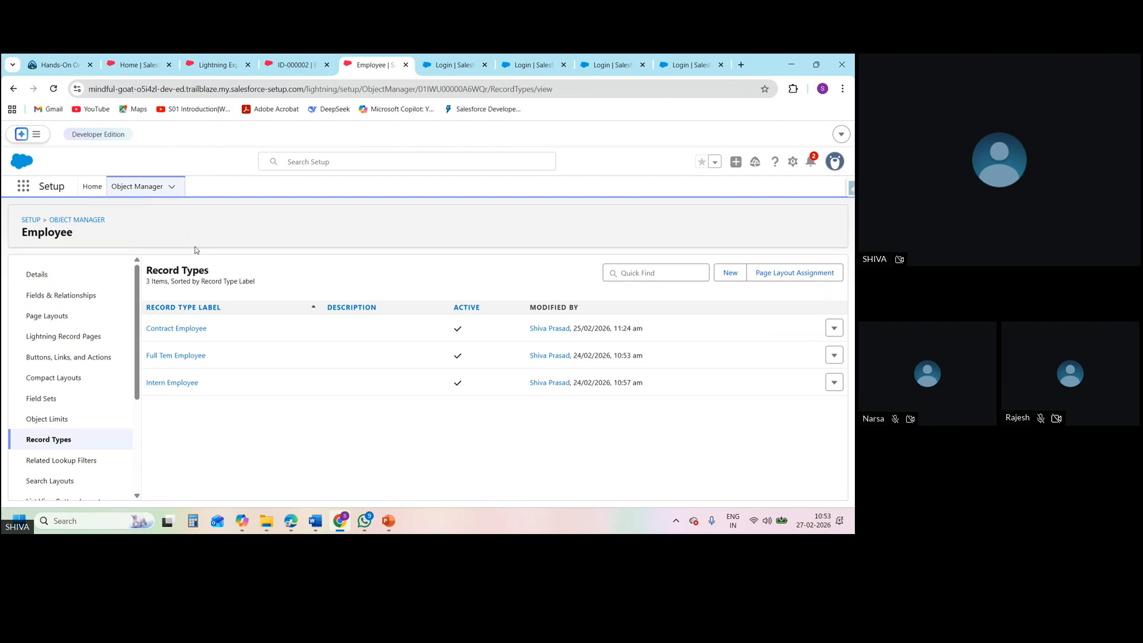
{"action": "left_click", "coordinate": [346, 168]}
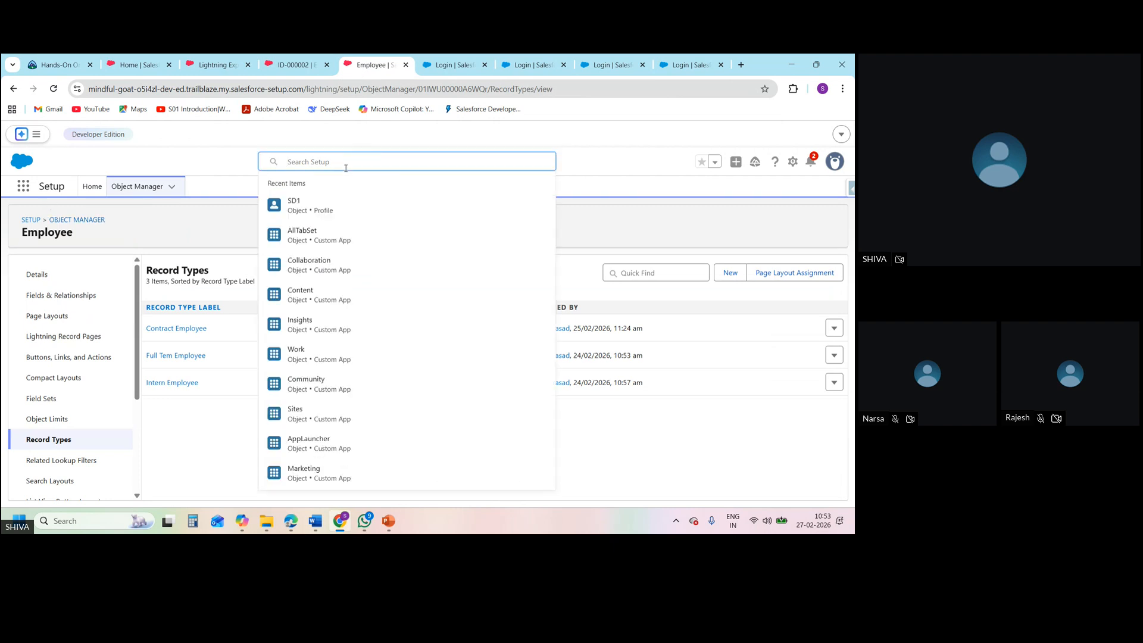
{"action": "type", "text": "shivva"}
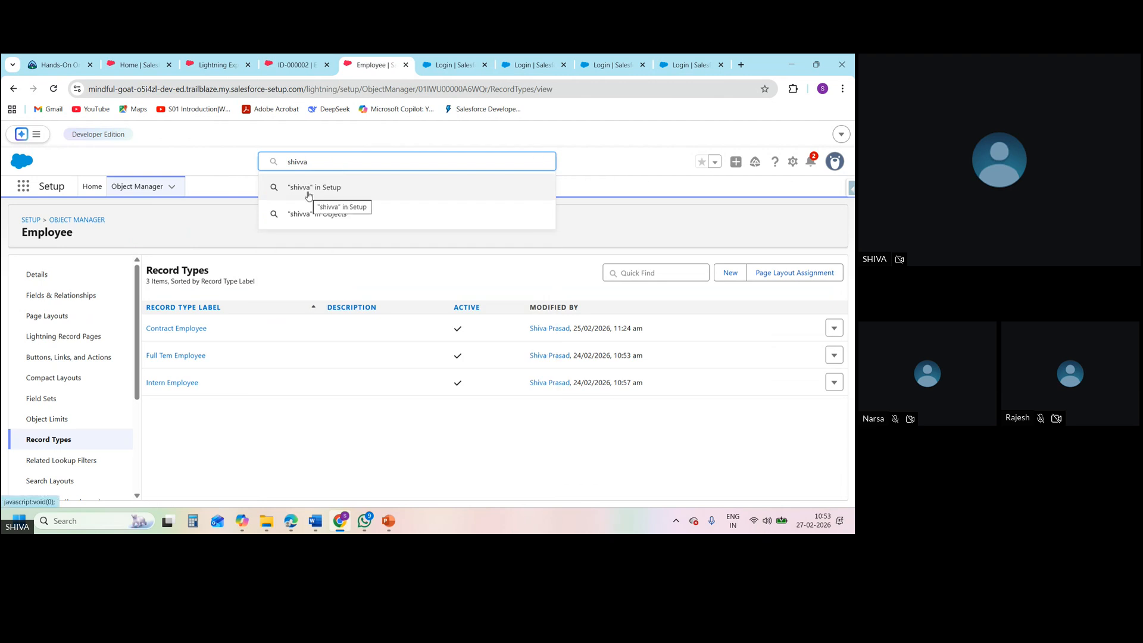
{"action": "key", "text": "BackSpace"}
{"action": "key", "text": "BackSpace"}
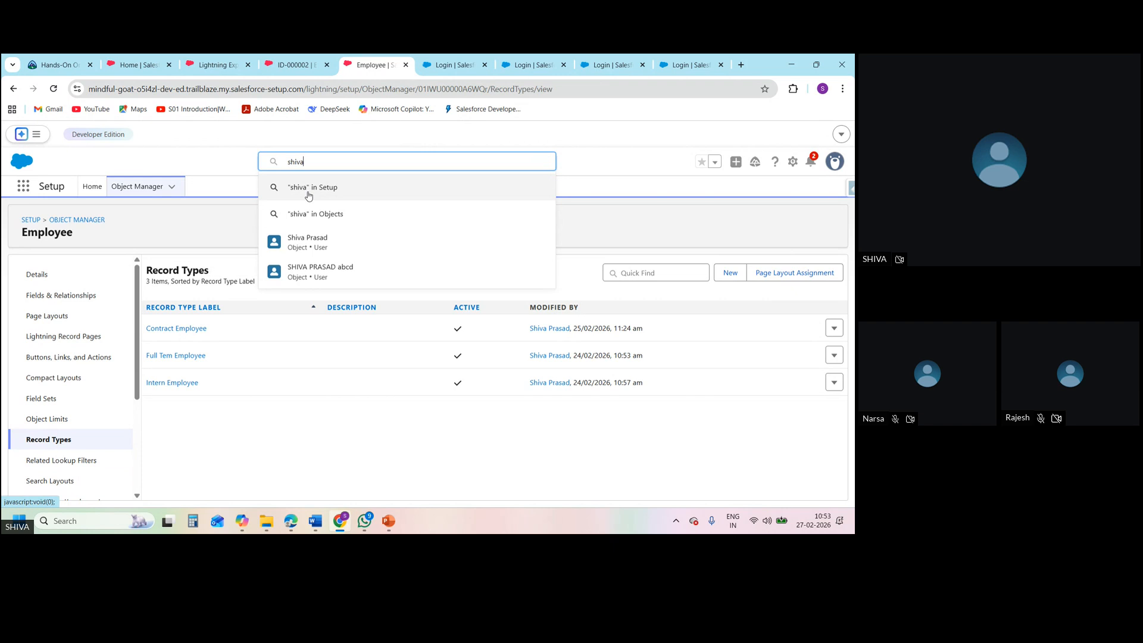
{"action": "left_click", "coordinate": [318, 269]}
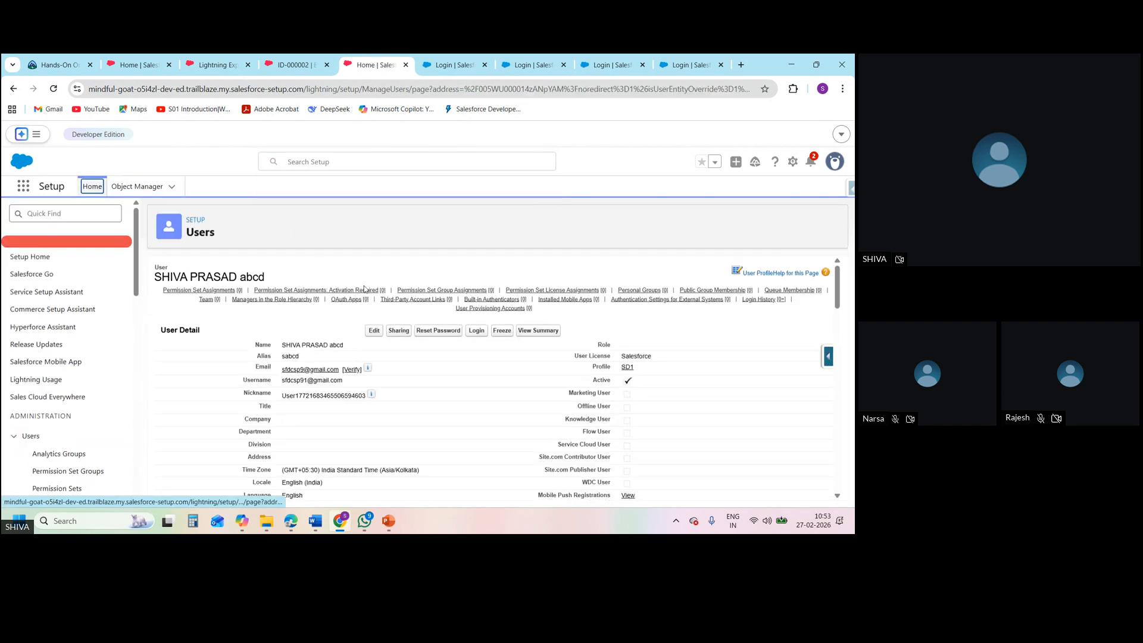
{"action": "left_click", "coordinate": [479, 332]}
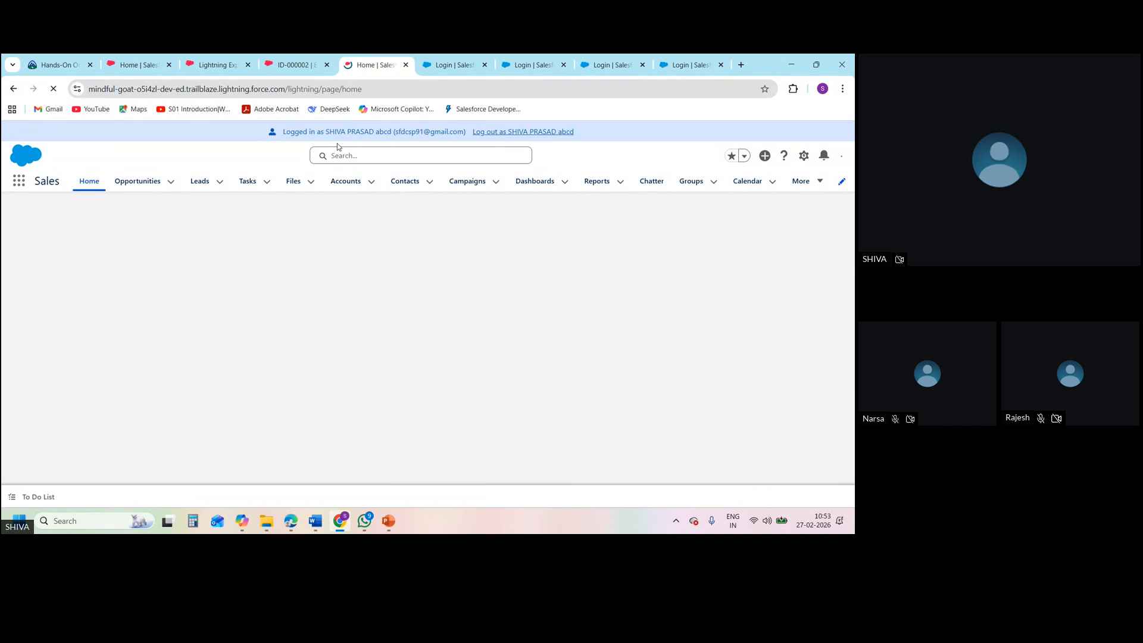
Reload the open Employee record as the SD1 user and examine which fields its details show
{"action": "left_click", "coordinate": [297, 66]}
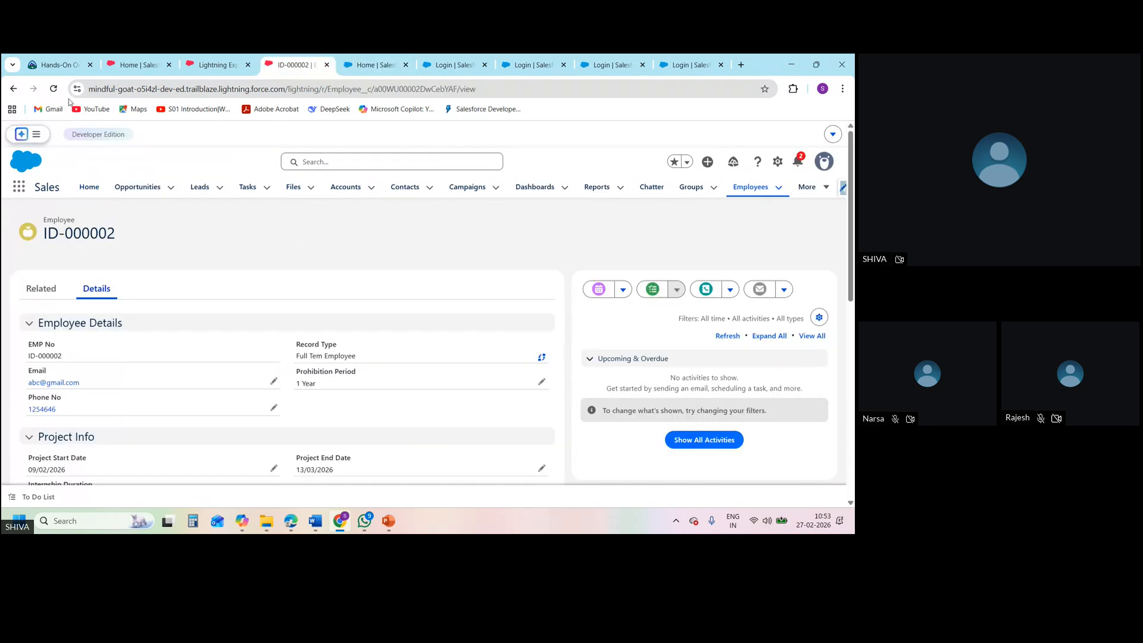
{"action": "left_click", "coordinate": [55, 94]}
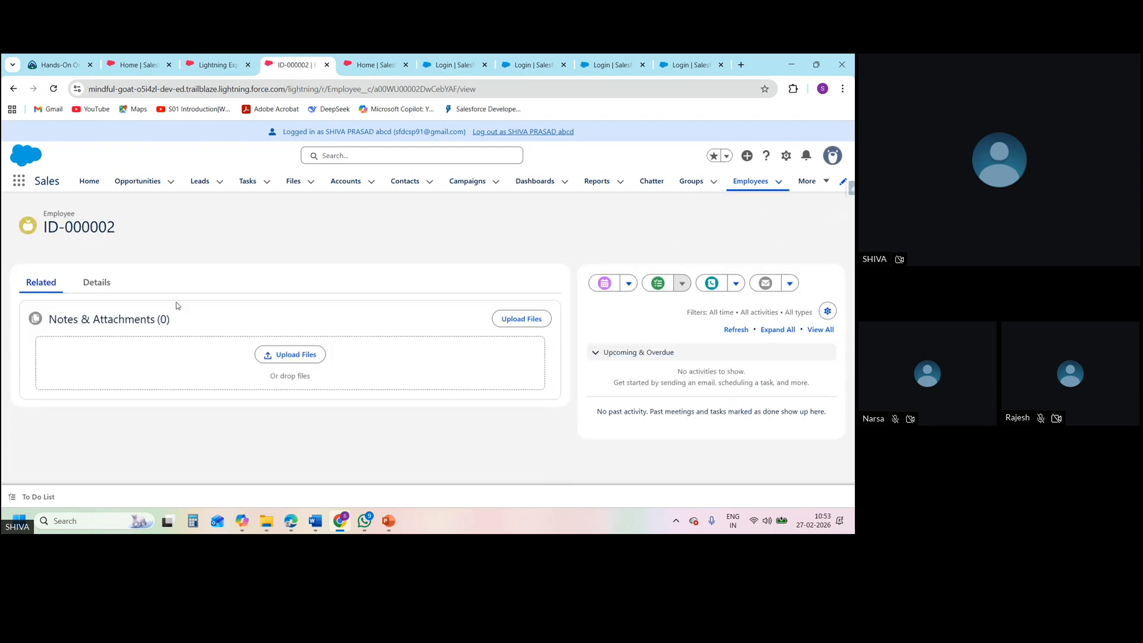
{"action": "left_click", "coordinate": [96, 283]}
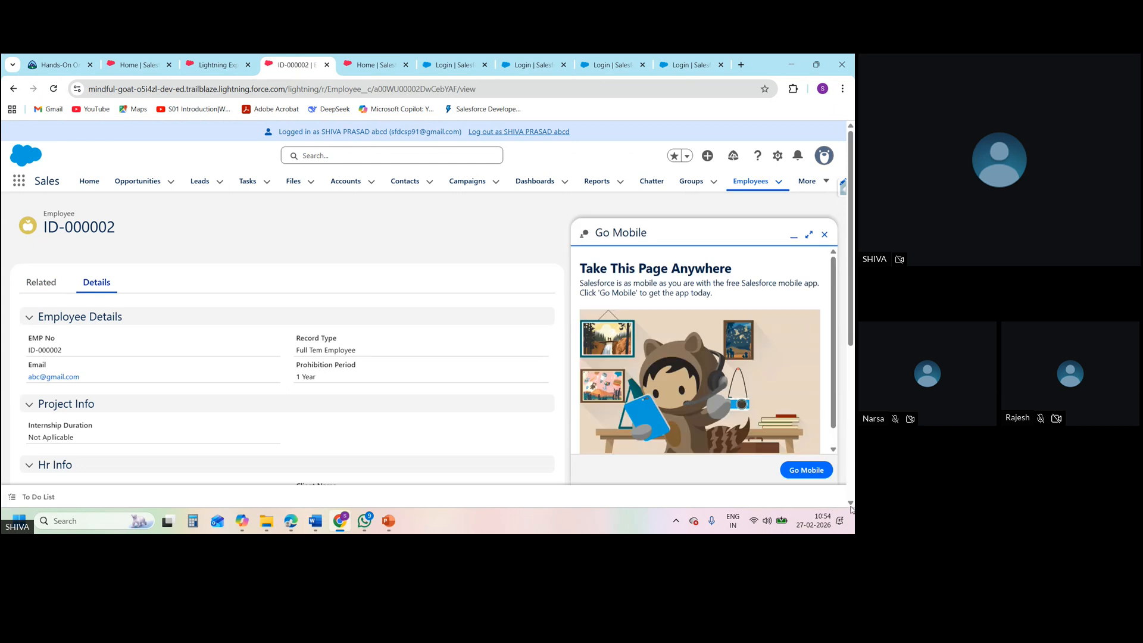
{"action": "scroll", "coordinate": [851, 506], "scroll_direction": "down", "scroll_amount": 3}
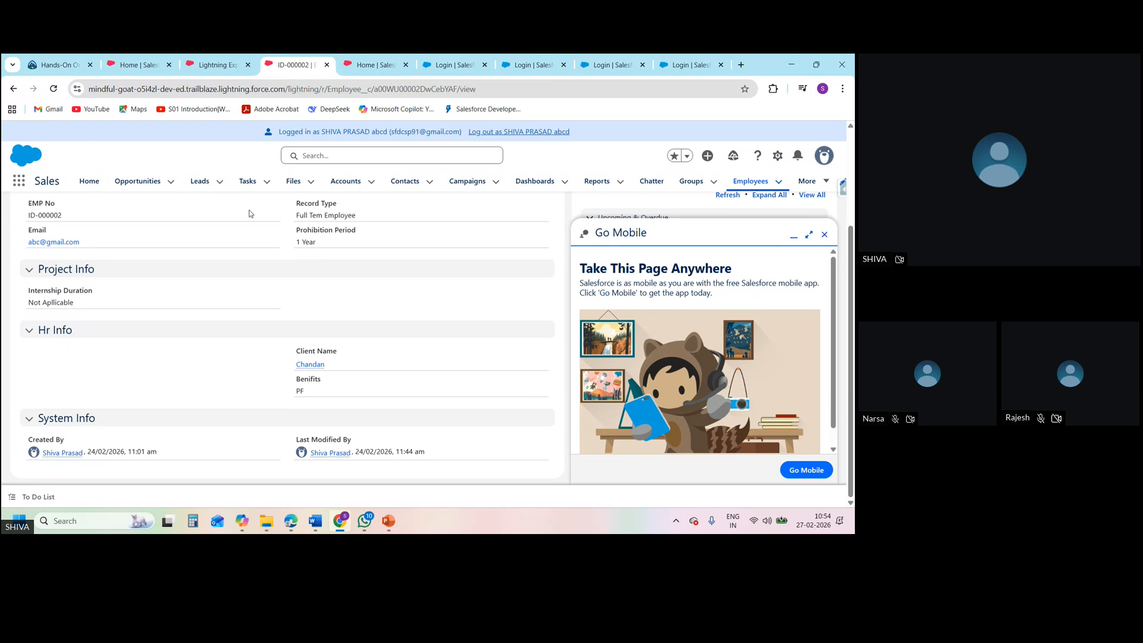
{"action": "left_click", "coordinate": [369, 66]}
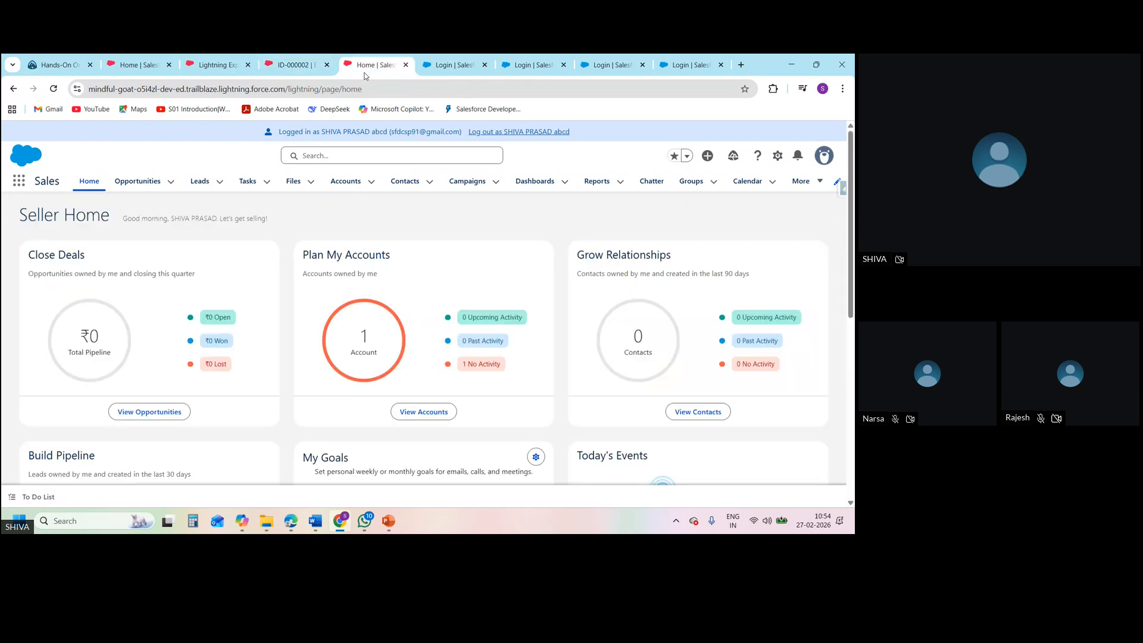
{"action": "left_click", "coordinate": [824, 234]}
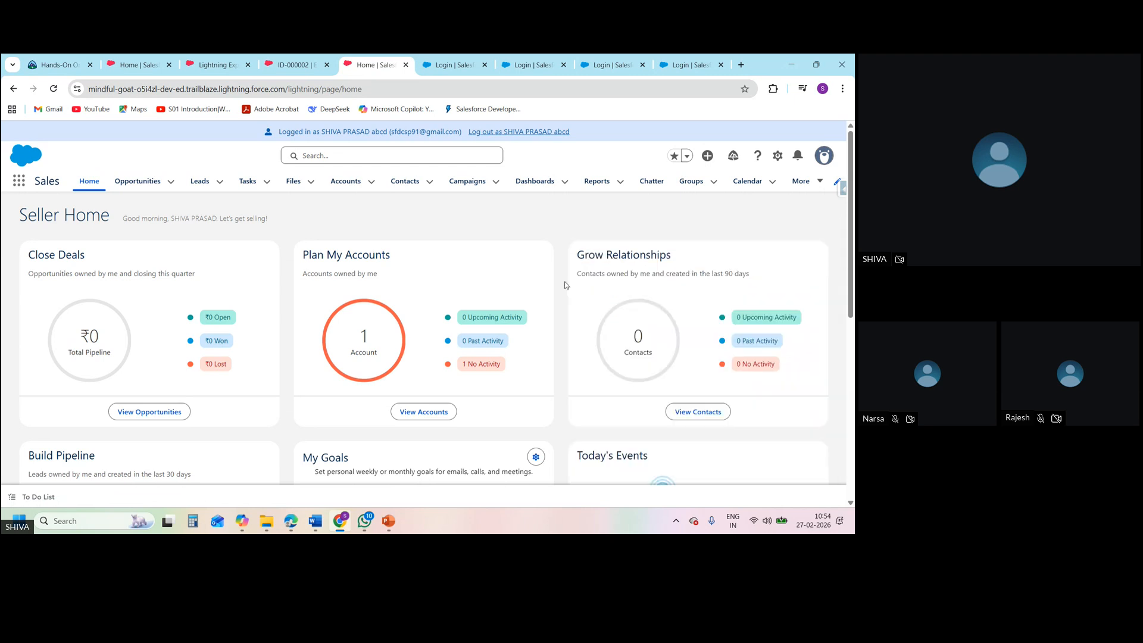
{"action": "left_click", "coordinate": [294, 66]}
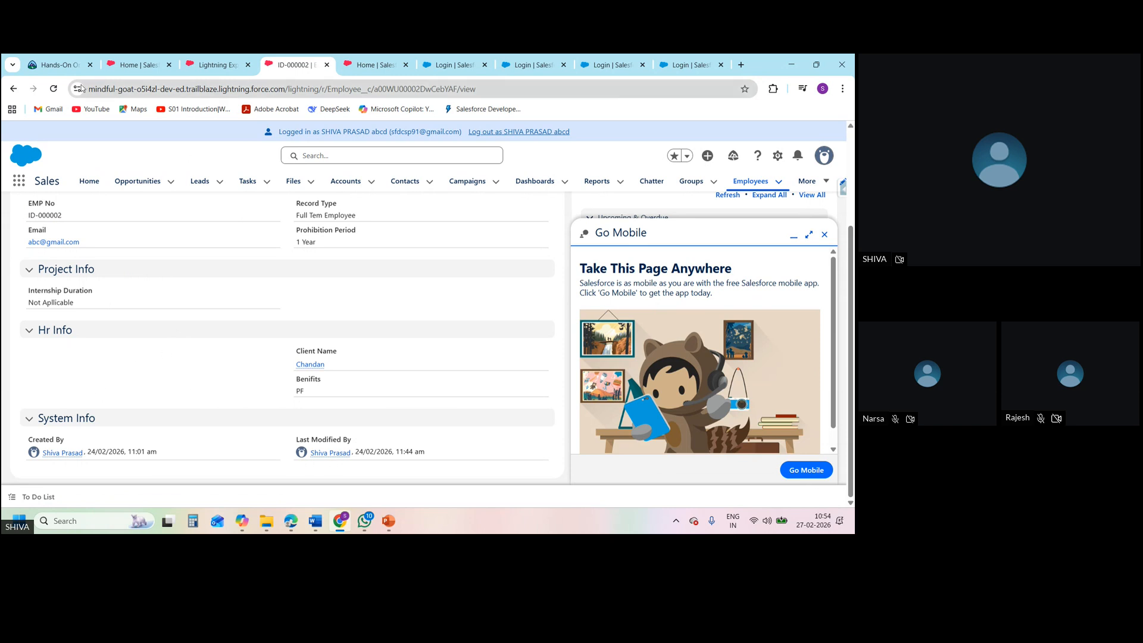
Log out of the SD1 user's session and launch ORG A from Trailhead's Hands-On Orgs page
{"action": "left_click", "coordinate": [141, 72]}
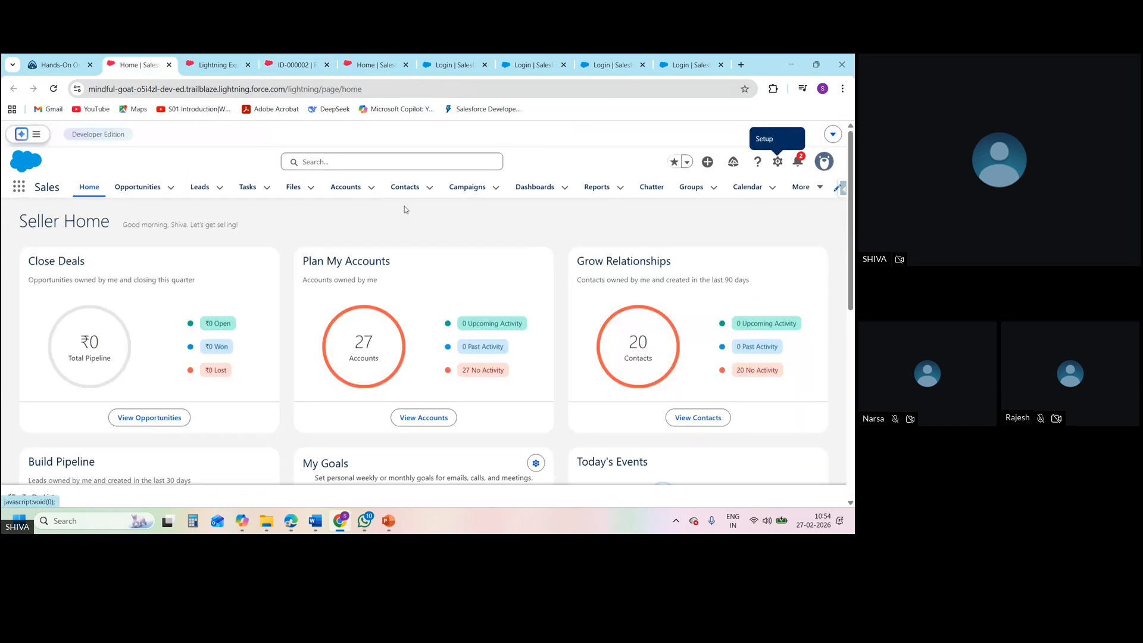
{"action": "left_click", "coordinate": [777, 162]}
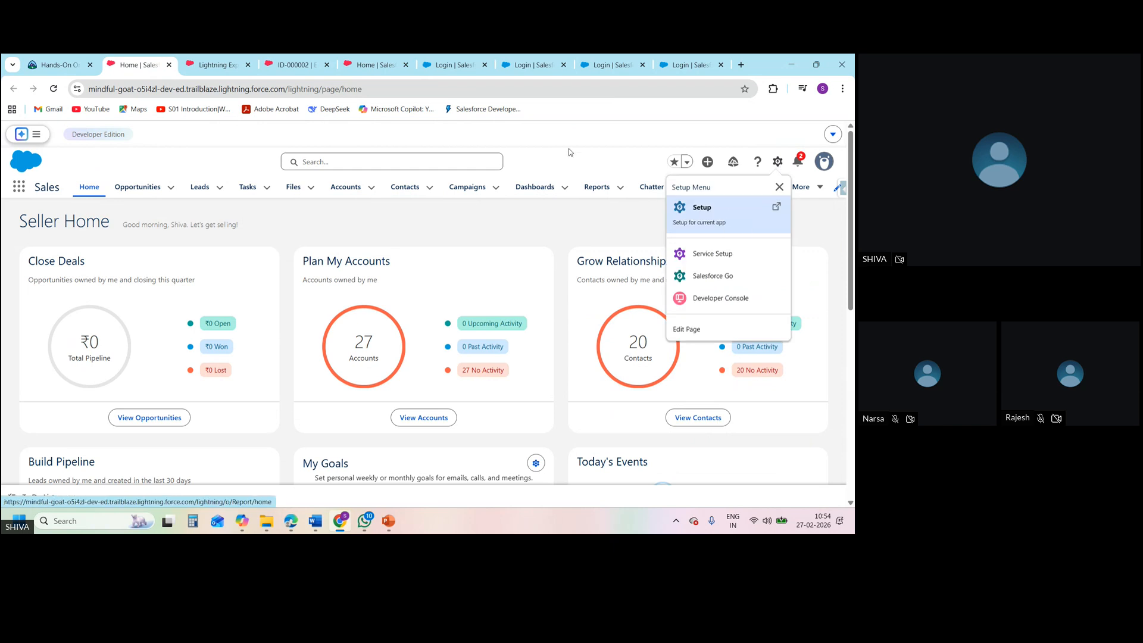
{"action": "left_click", "coordinate": [382, 60]}
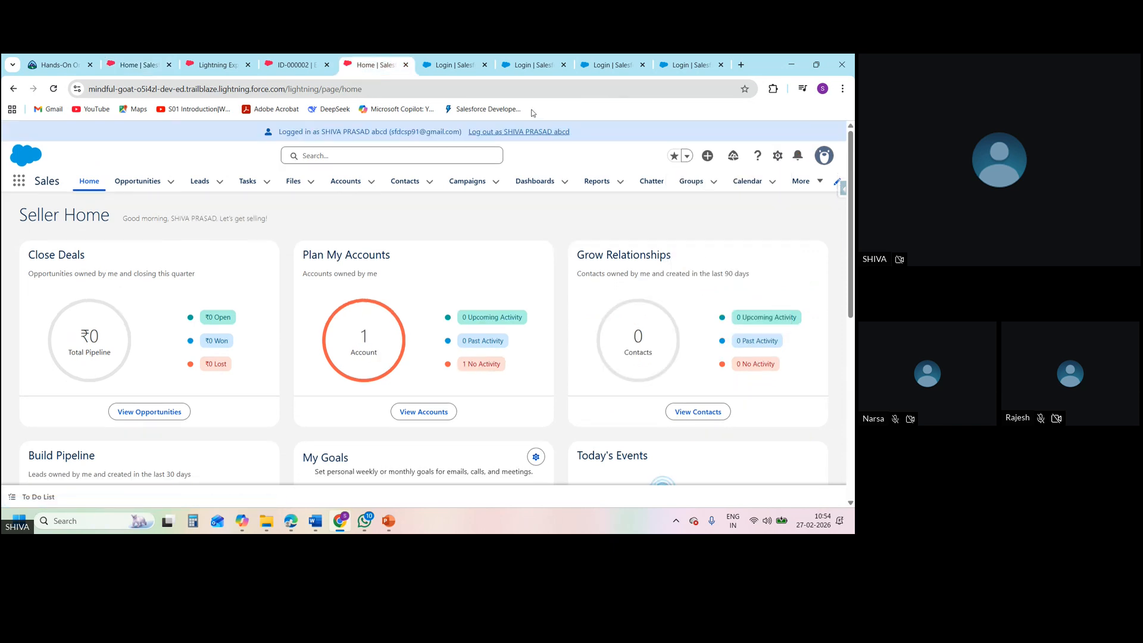
{"action": "left_click", "coordinate": [543, 133]}
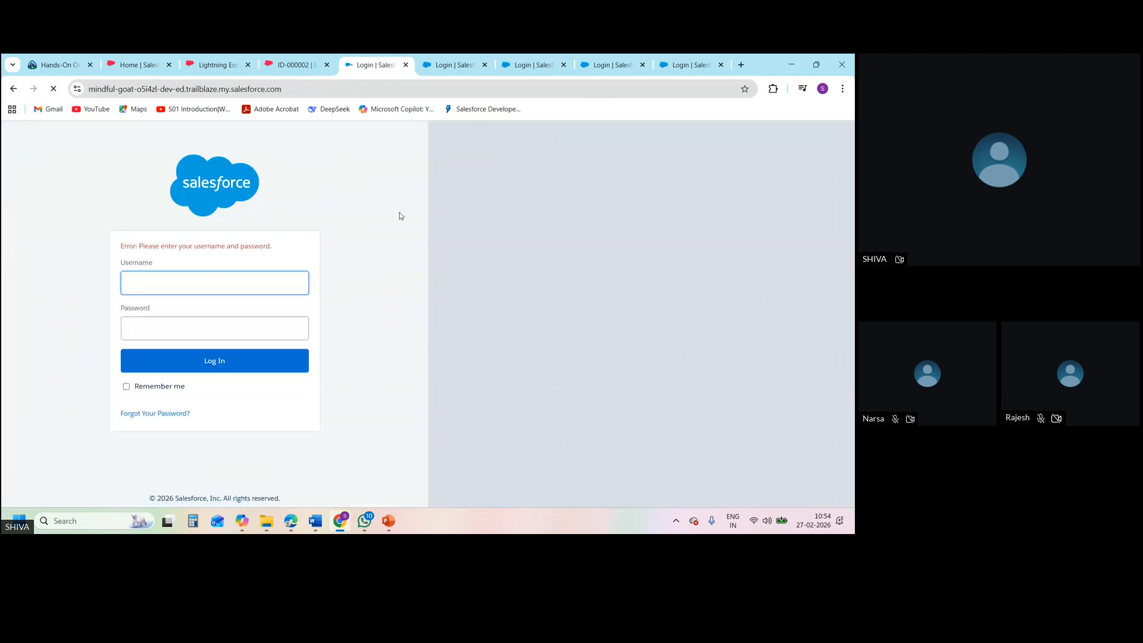
{"action": "left_click", "coordinate": [52, 65]}
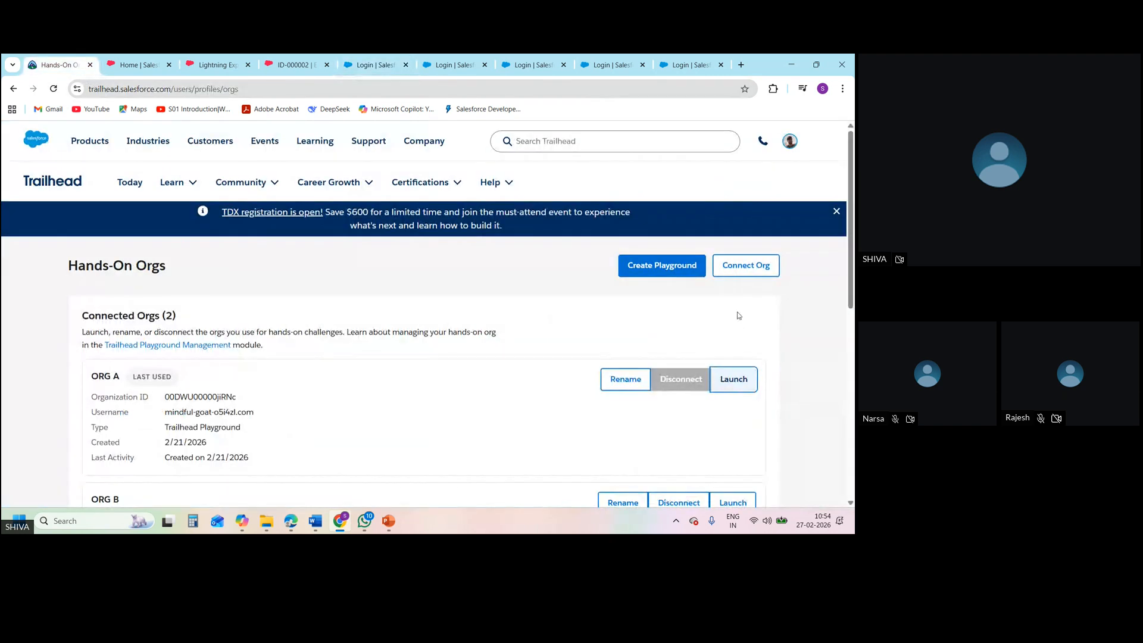
{"action": "left_click", "coordinate": [736, 392]}
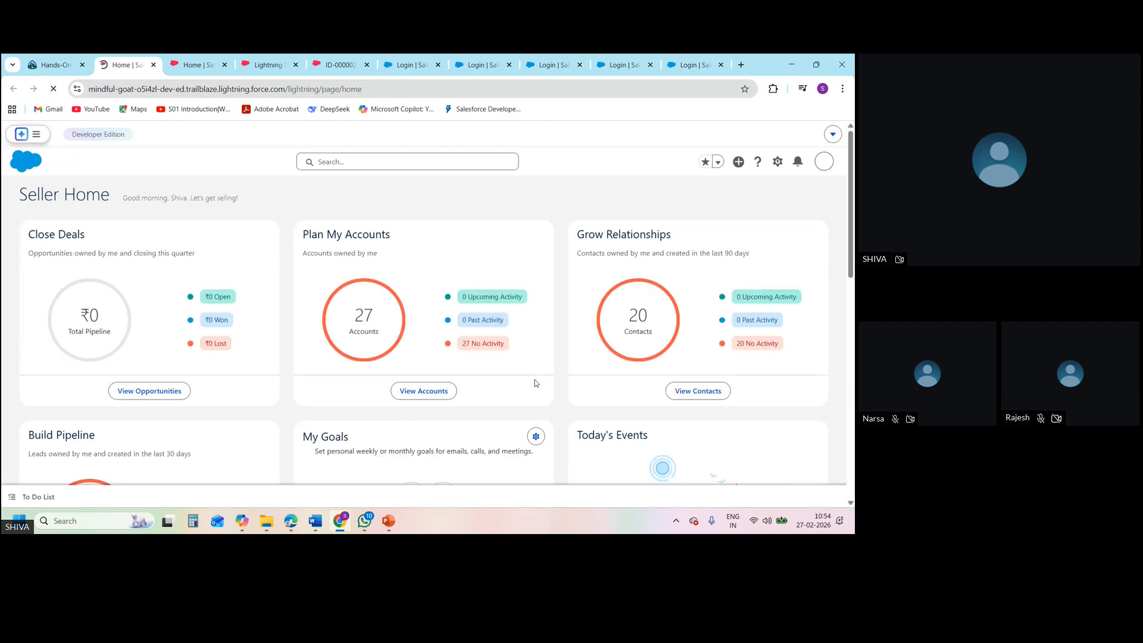
Open Setup from the administrator's home page, search for profiles and open the Profiles page
{"action": "left_click", "coordinate": [778, 161]}
{"action": "left_click", "coordinate": [704, 207]}
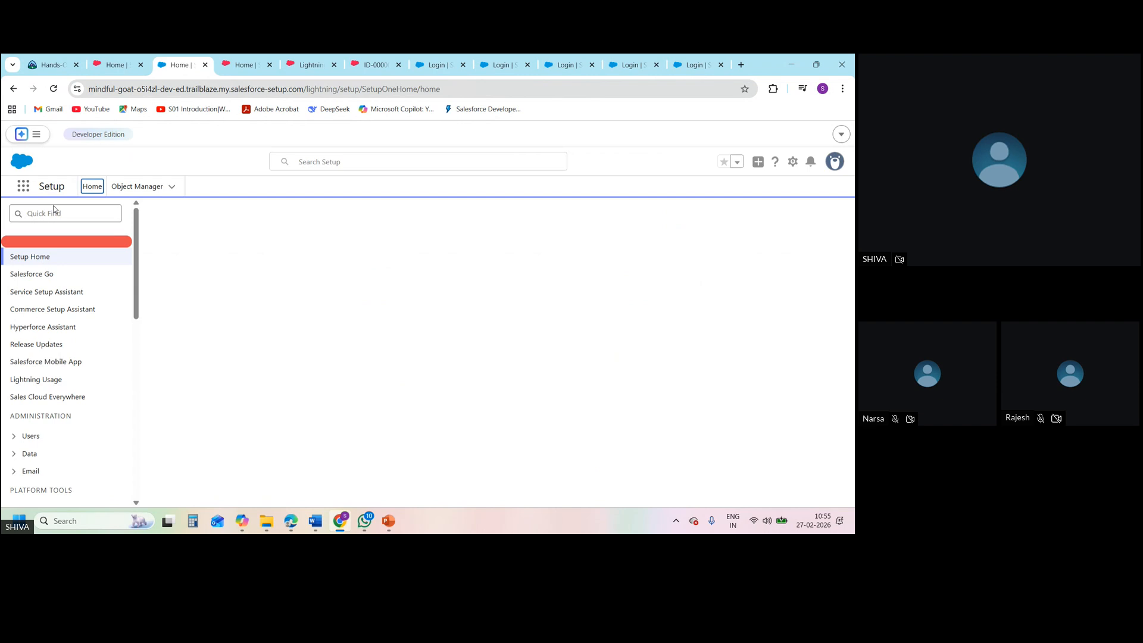
{"action": "left_click", "coordinate": [59, 213]}
{"action": "type", "text": "pr"}
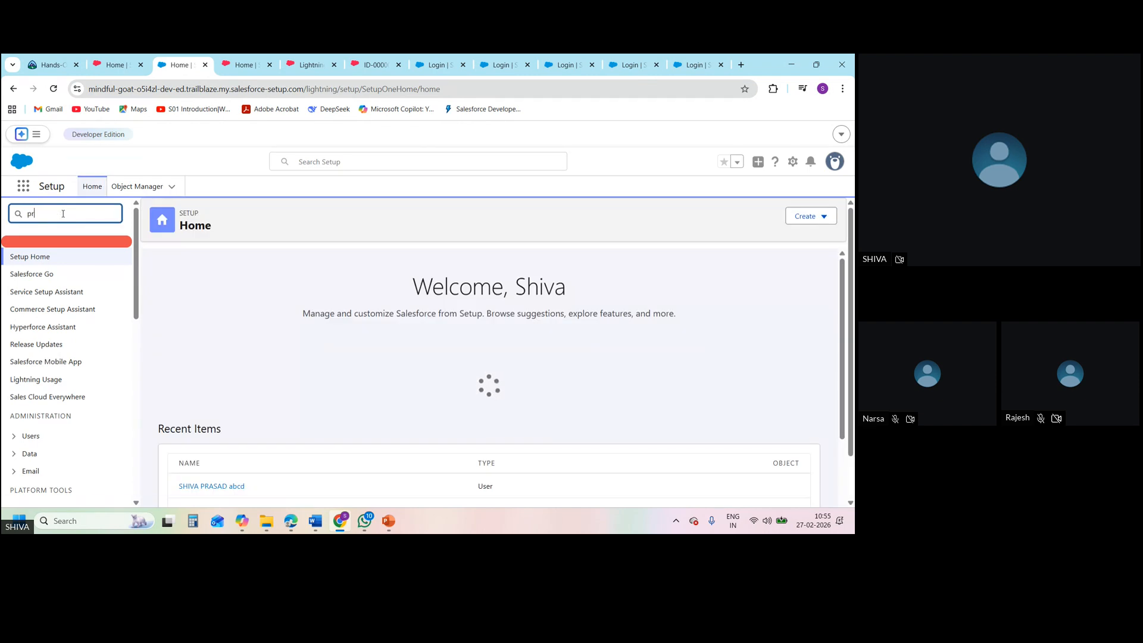
{"action": "type", "text": "ofiles"}
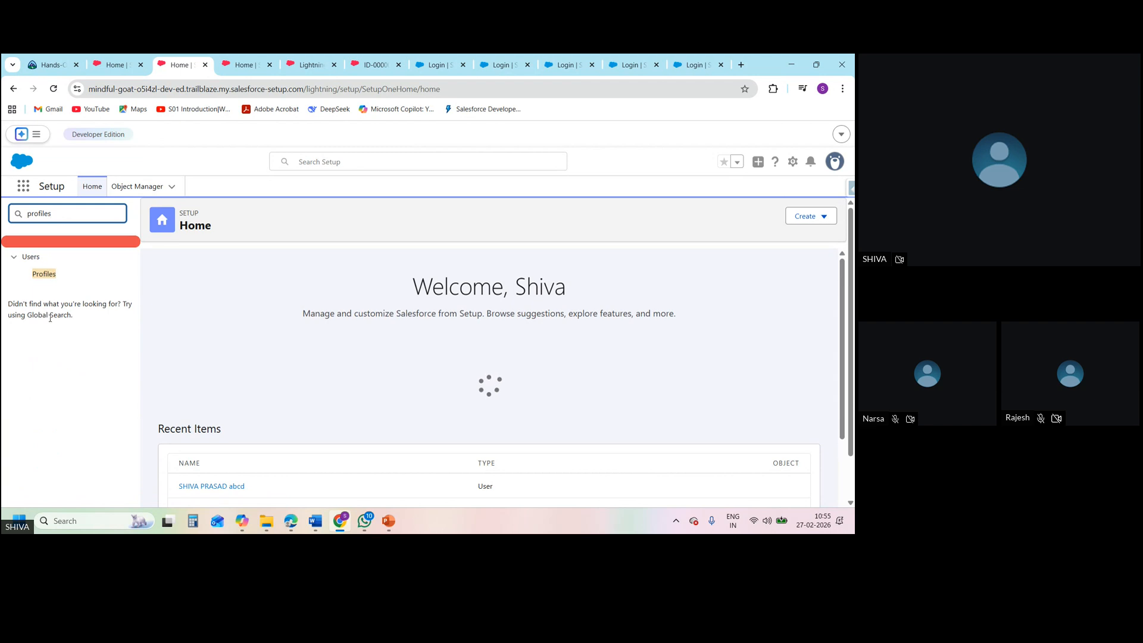
{"action": "left_click", "coordinate": [42, 274]}
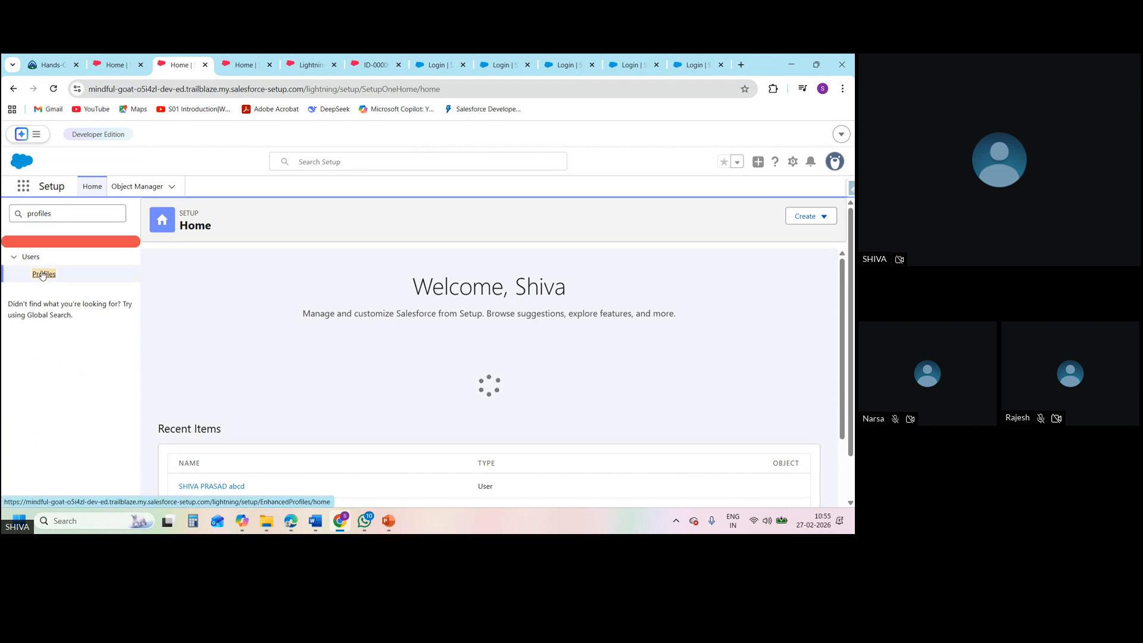
Filter the Profiles list to names starting with S and open the SD1 profile
{"action": "left_click", "coordinate": [46, 275]}
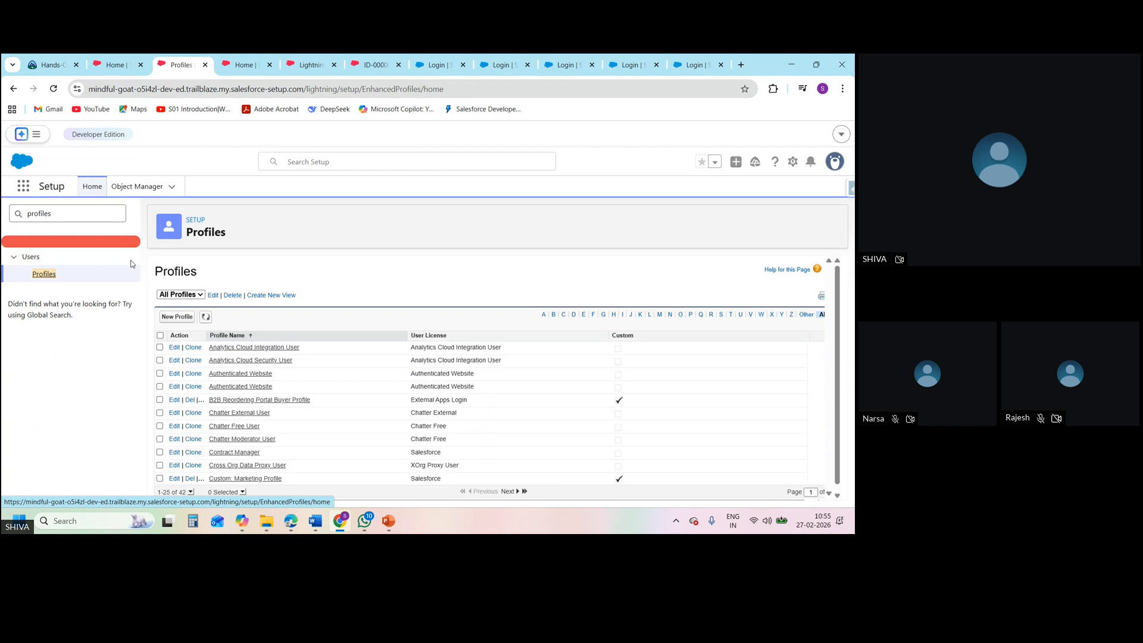
{"action": "left_click", "coordinate": [721, 315]}
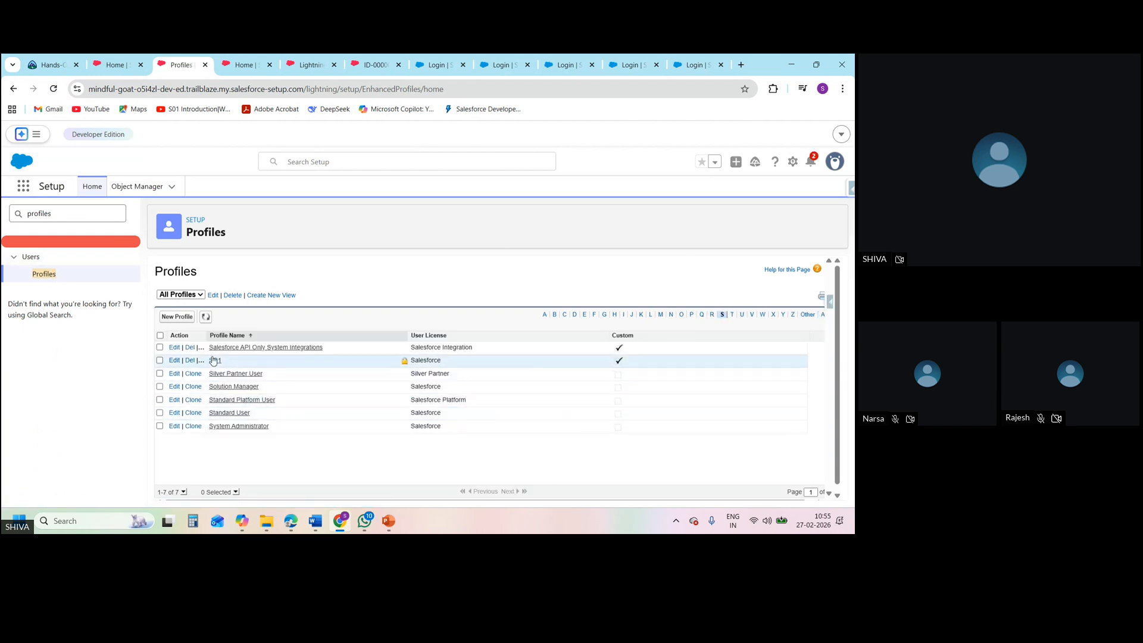
{"action": "left_click", "coordinate": [214, 361]}
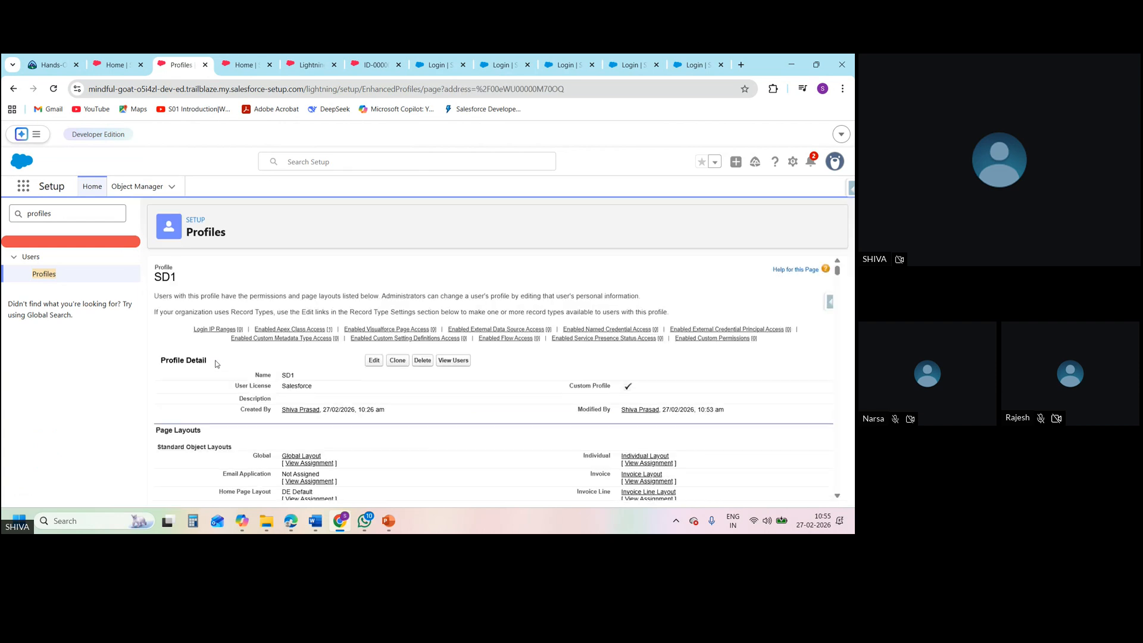
Look through the SD1 profile's layouts, field-level security and tab settings down to its custom object permissions
{"action": "left_click", "coordinate": [837, 496]}
{"action": "left_click", "coordinate": [837, 498]}
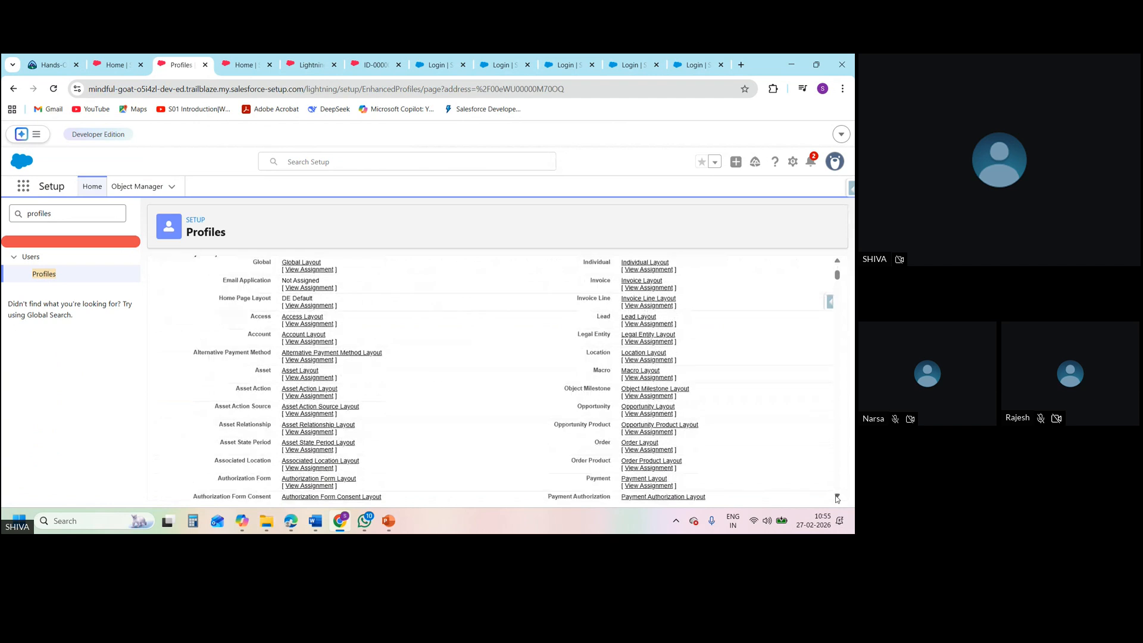
{"action": "left_click", "coordinate": [837, 498]}
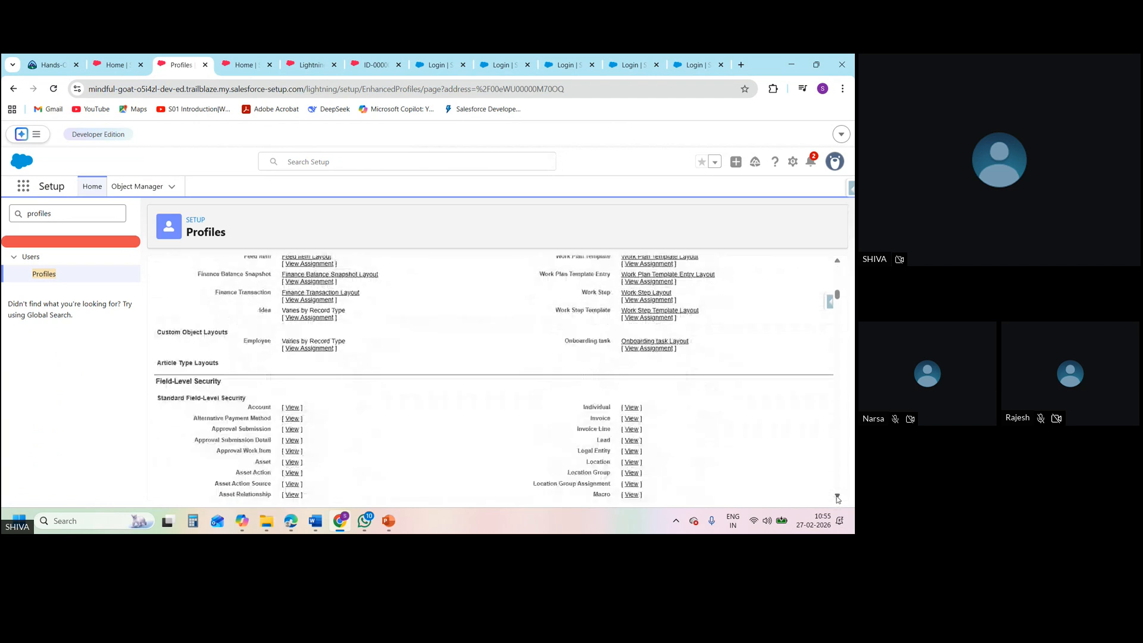
{"action": "left_click", "coordinate": [837, 499]}
{"action": "left_click", "coordinate": [836, 498]}
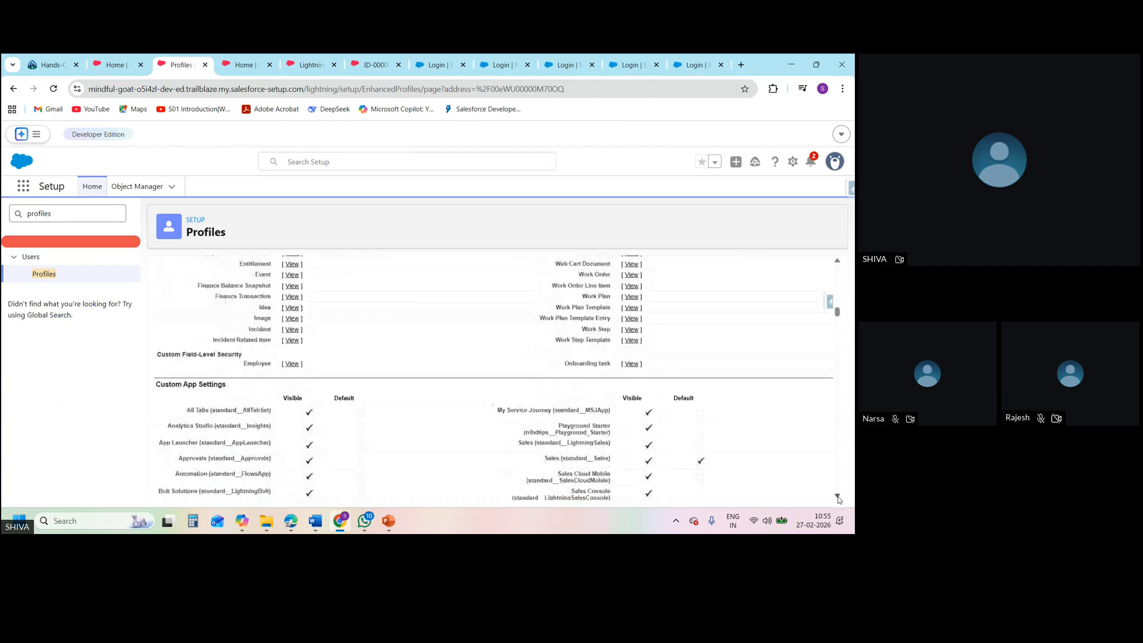
{"action": "left_click", "coordinate": [837, 498]}
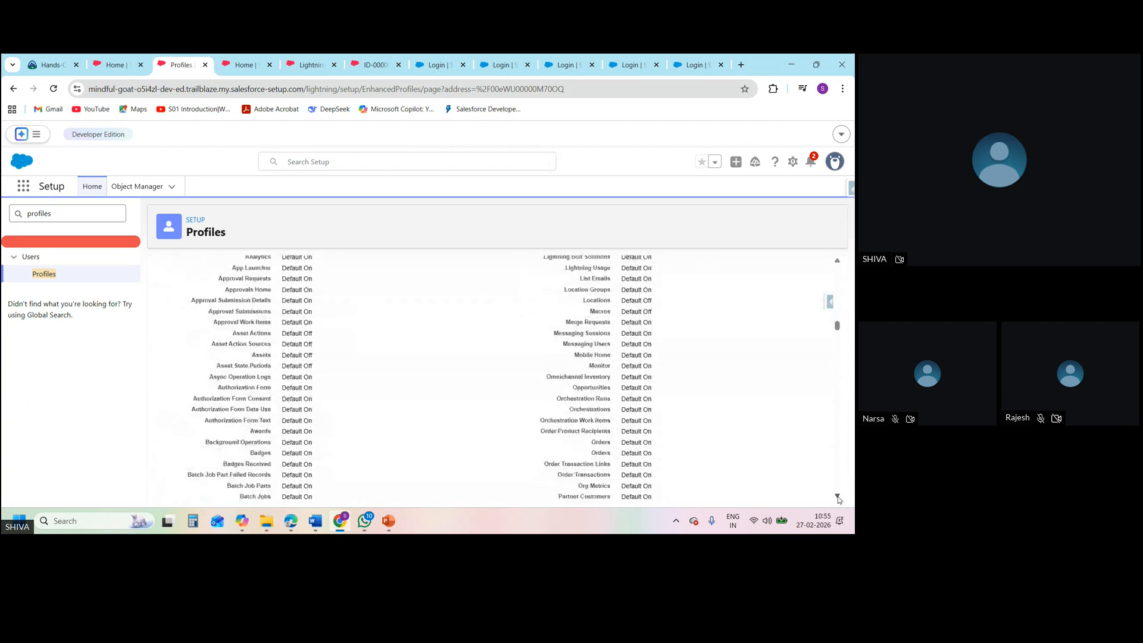
{"action": "left_click", "coordinate": [837, 498]}
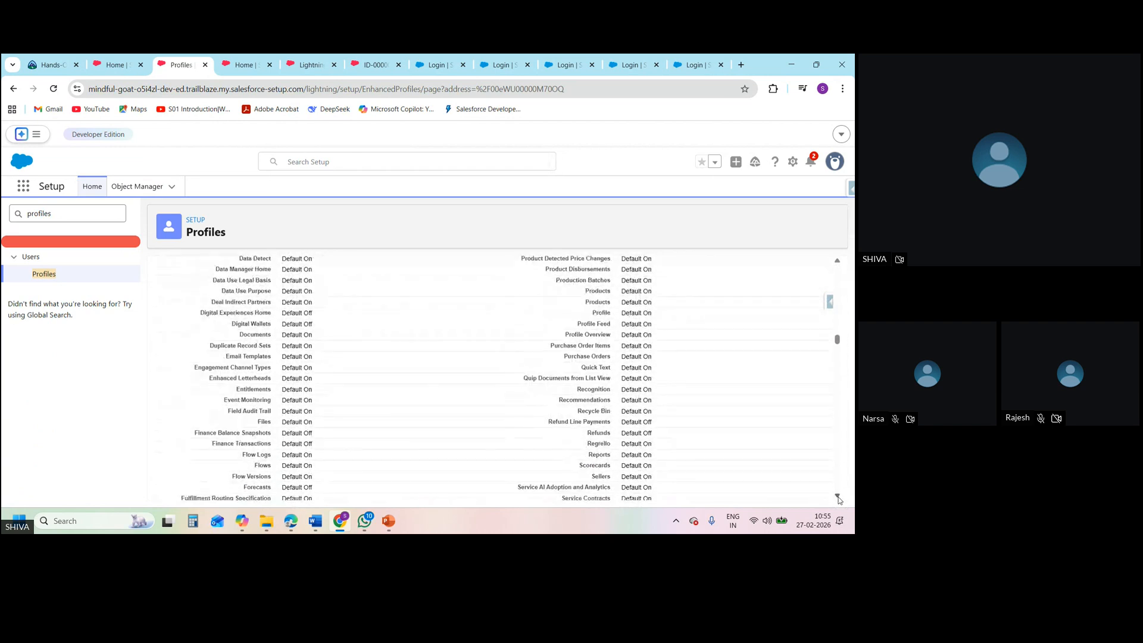
{"action": "left_click", "coordinate": [837, 498]}
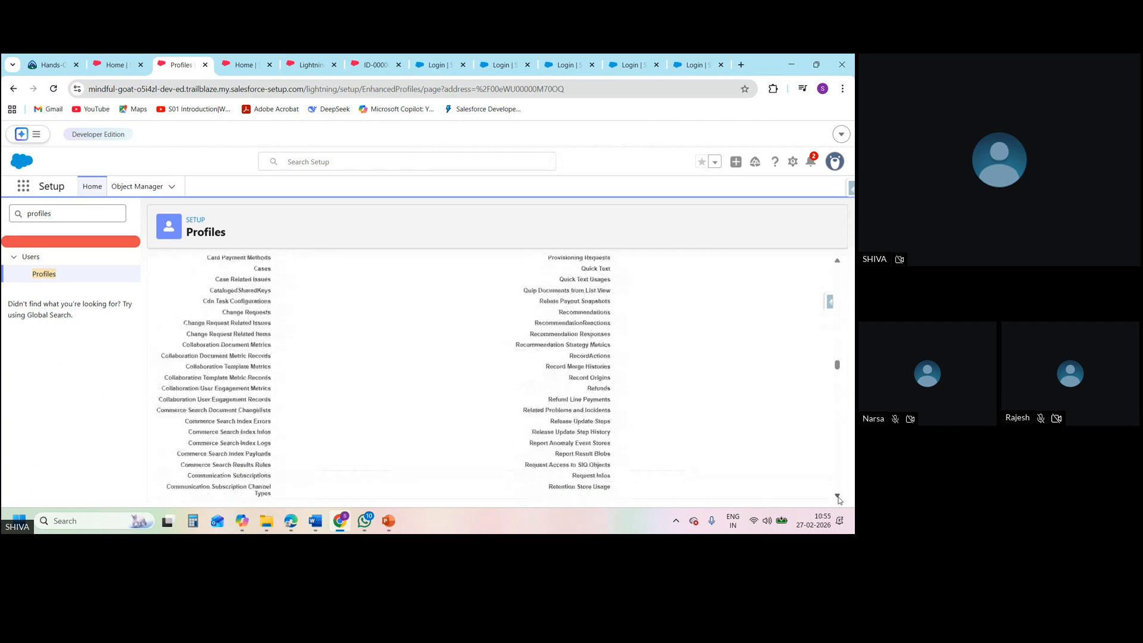
{"action": "left_click", "coordinate": [838, 498]}
{"action": "left_click", "coordinate": [837, 498]}
{"action": "left_click", "coordinate": [837, 498]}
{"action": "left_click", "coordinate": [837, 498]}
{"action": "left_click", "coordinate": [837, 498]}
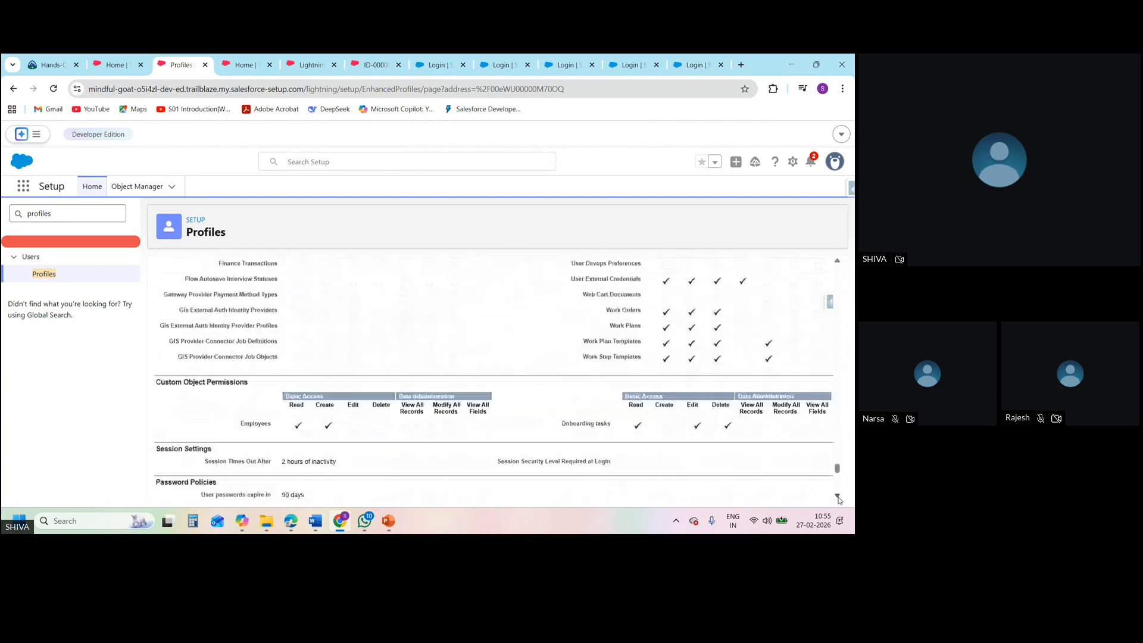
{"action": "left_click", "coordinate": [837, 498]}
Open SD1's custom field-level security for Employee and review the read and edit access of its fields
{"action": "left_click_drag", "start_coordinate": [838, 472], "coordinate": [838, 311]}
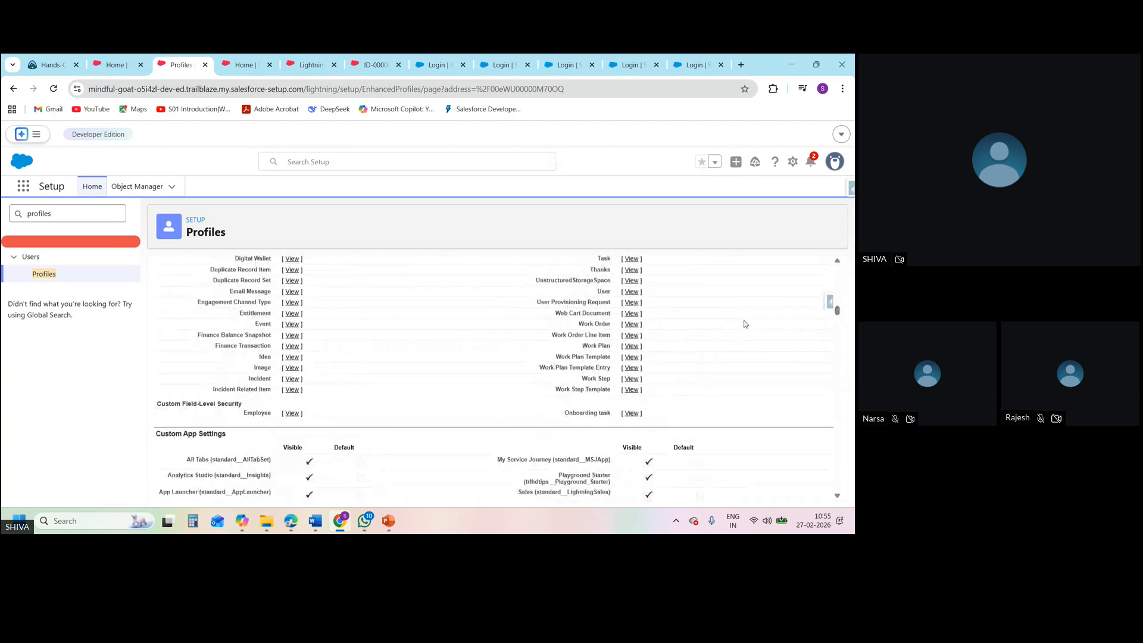
{"action": "left_click", "coordinate": [293, 415]}
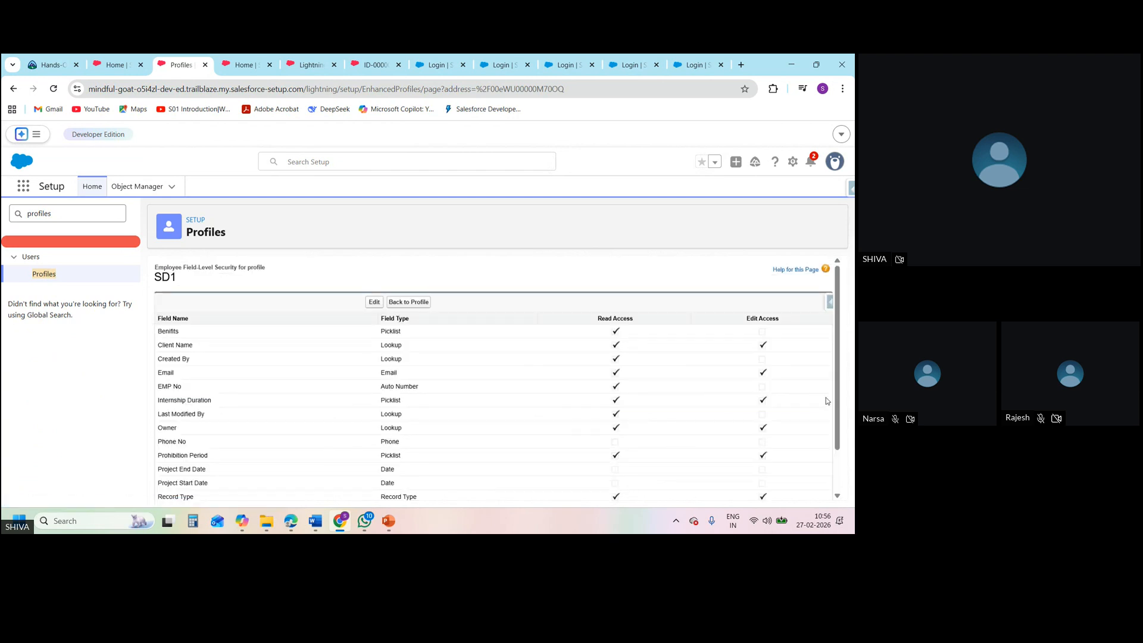
{"action": "scroll", "coordinate": [838, 409], "scroll_direction": "down", "scroll_amount": 2}
{"action": "scroll", "coordinate": [837, 409], "scroll_direction": "up", "scroll_amount": 2}
Grant SD1 read access to the Employee fields Phone No, Project End Date, Project Start Date and Salary, and save
{"action": "left_click", "coordinate": [373, 302]}
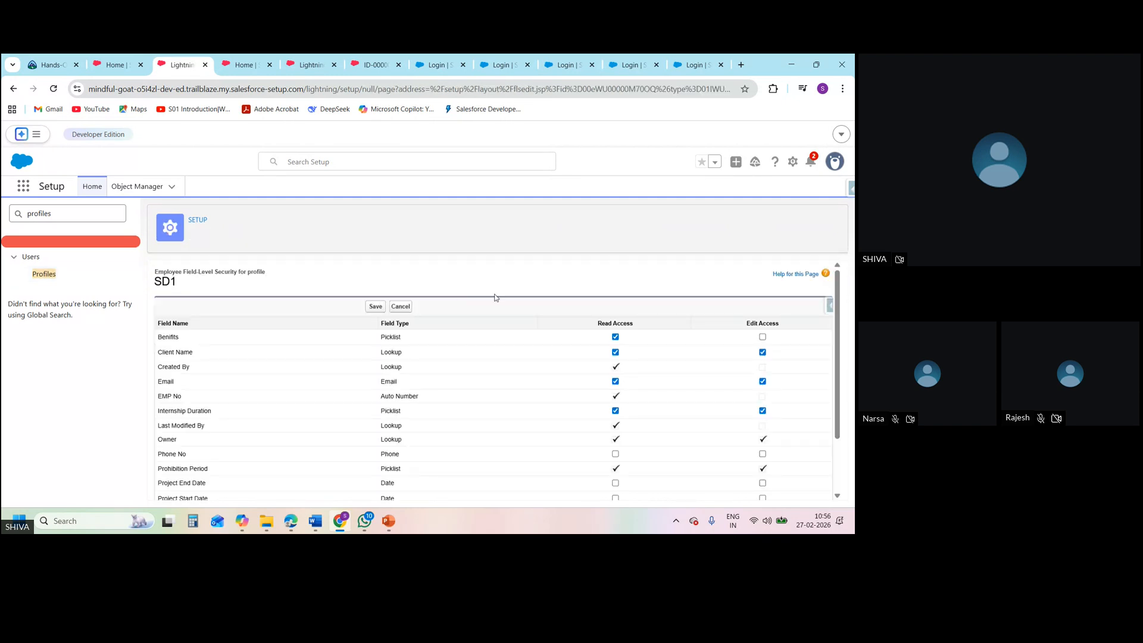
{"action": "scroll", "coordinate": [838, 386], "scroll_direction": "down", "scroll_amount": 1}
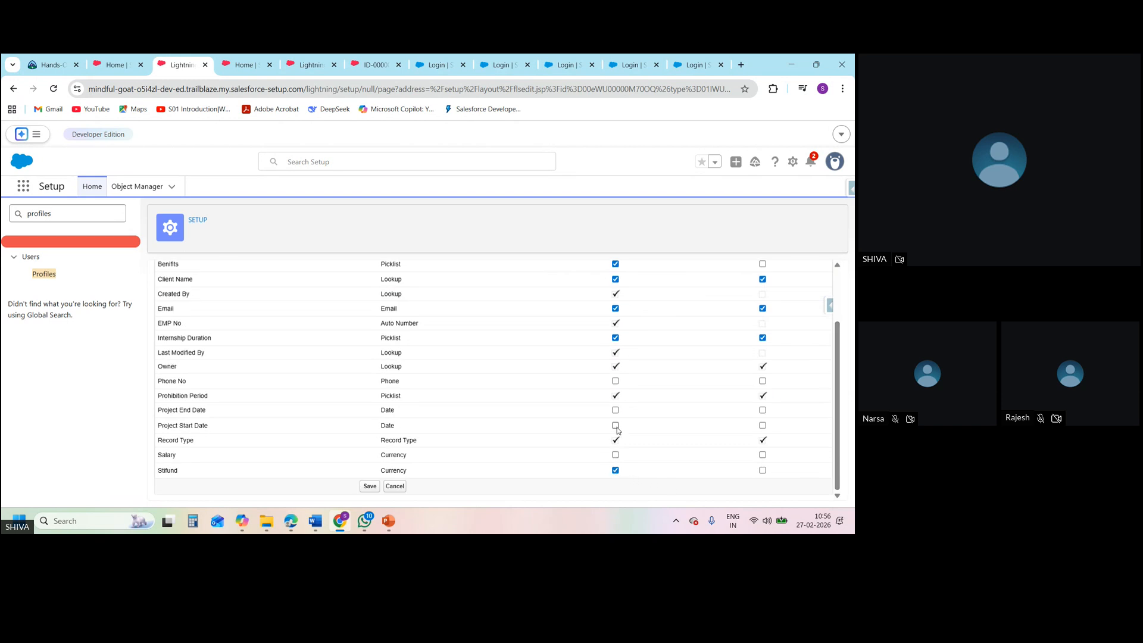
{"action": "left_click", "coordinate": [616, 455]}
{"action": "left_click_drag", "start_coordinate": [841, 351], "coordinate": [837, 274]}
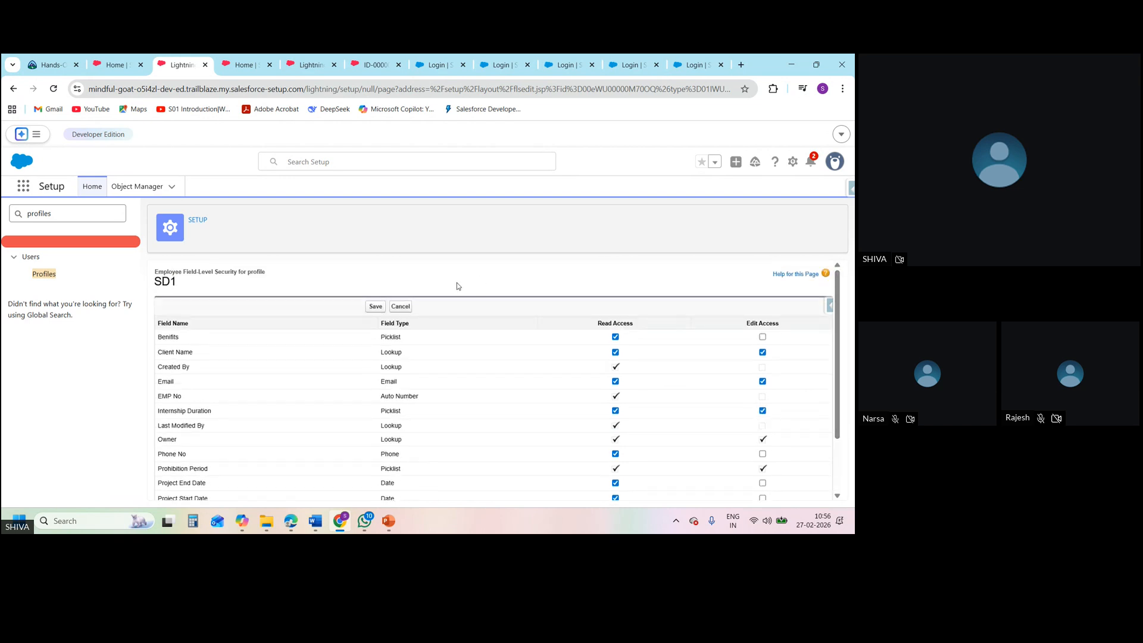
{"action": "left_click", "coordinate": [375, 306]}
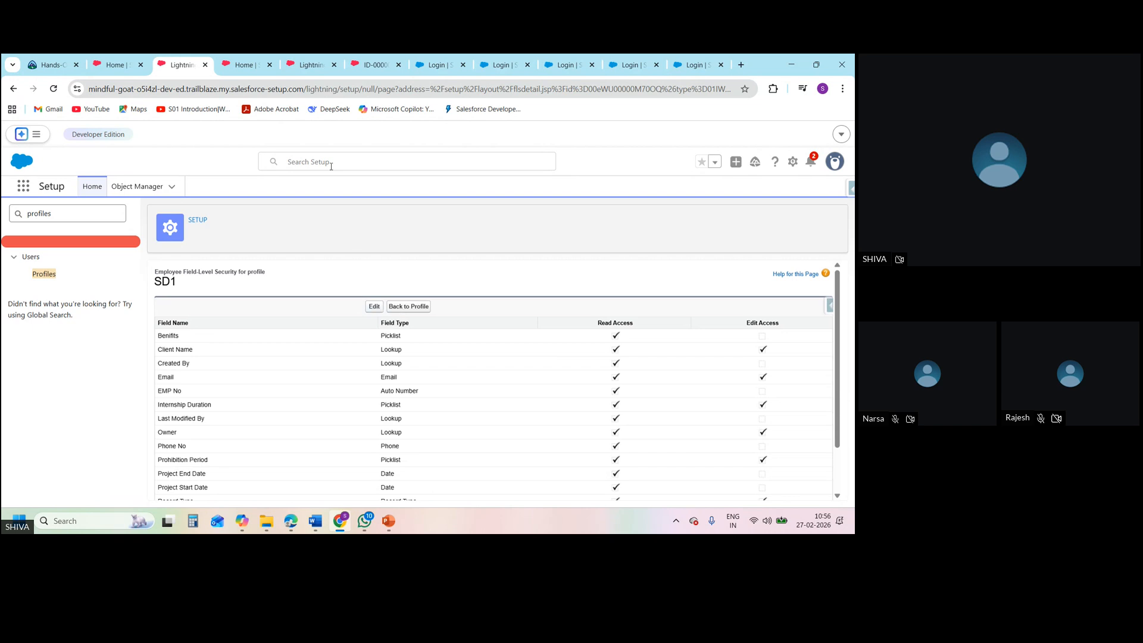
{"action": "left_click", "coordinate": [122, 70]}
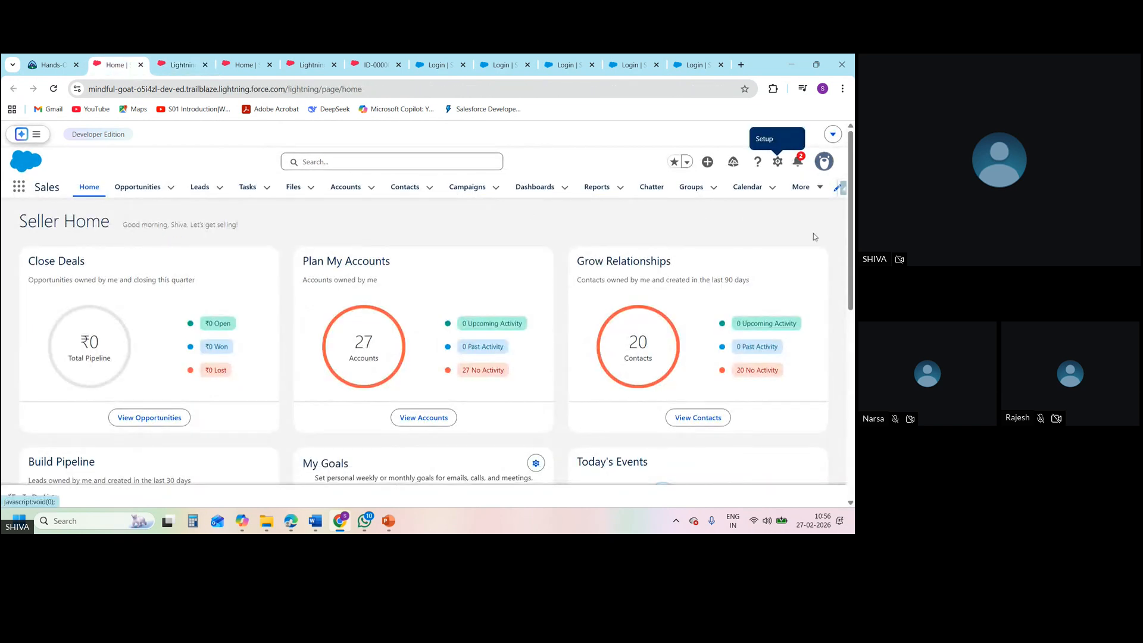
{"action": "left_click", "coordinate": [244, 65]}
{"action": "left_click", "coordinate": [182, 65]}
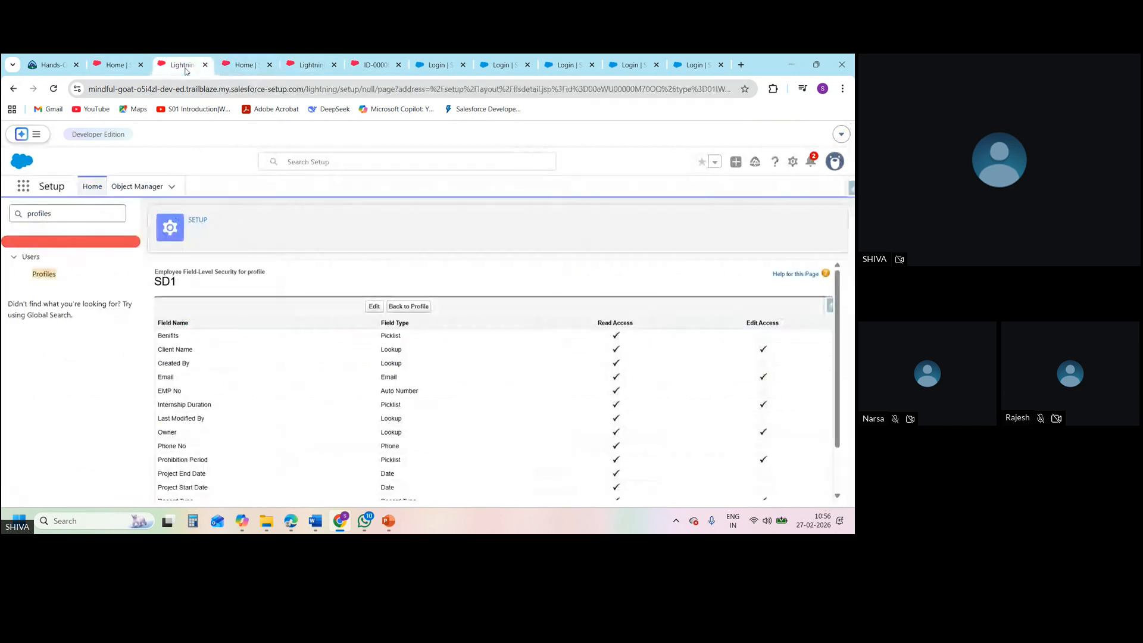
Search Setup for users, open the Users page and log in as the user assigned the SD1 profile
{"action": "left_click", "coordinate": [99, 218]}
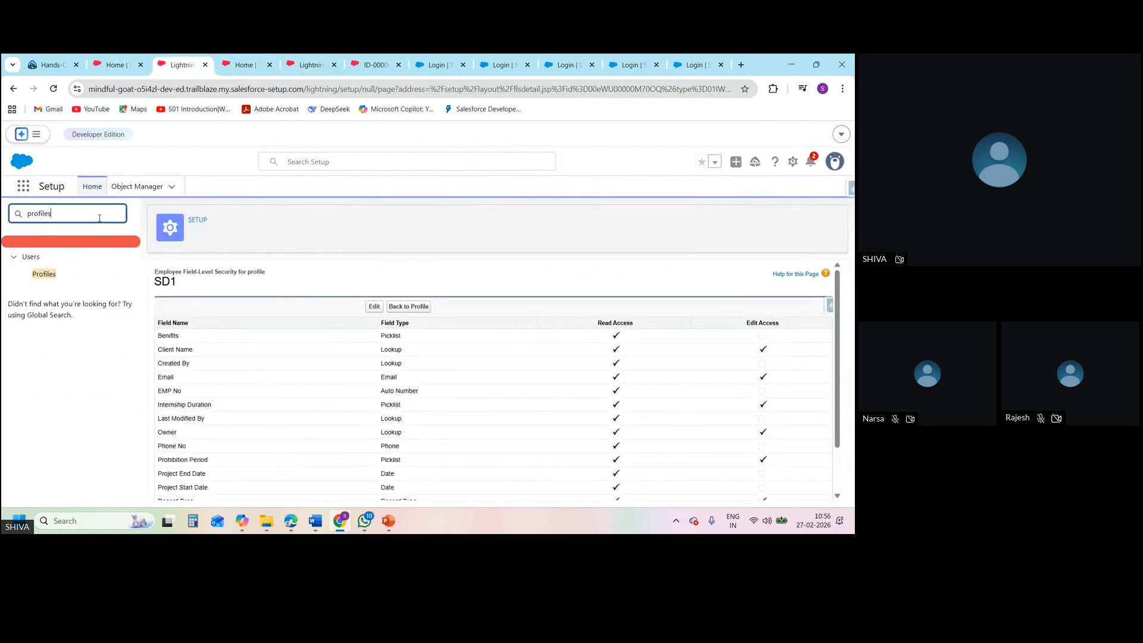
{"action": "key", "text": "ctrl+a"}
{"action": "key", "text": "BackSpace"}
{"action": "type", "text": "users"}
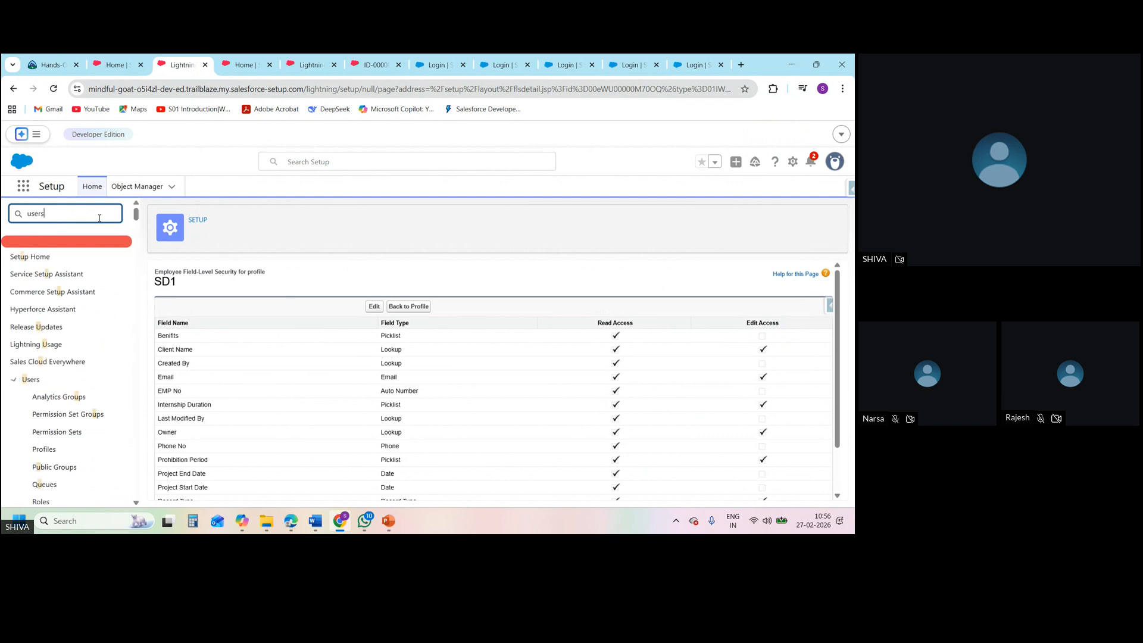
{"action": "left_click", "coordinate": [41, 414]}
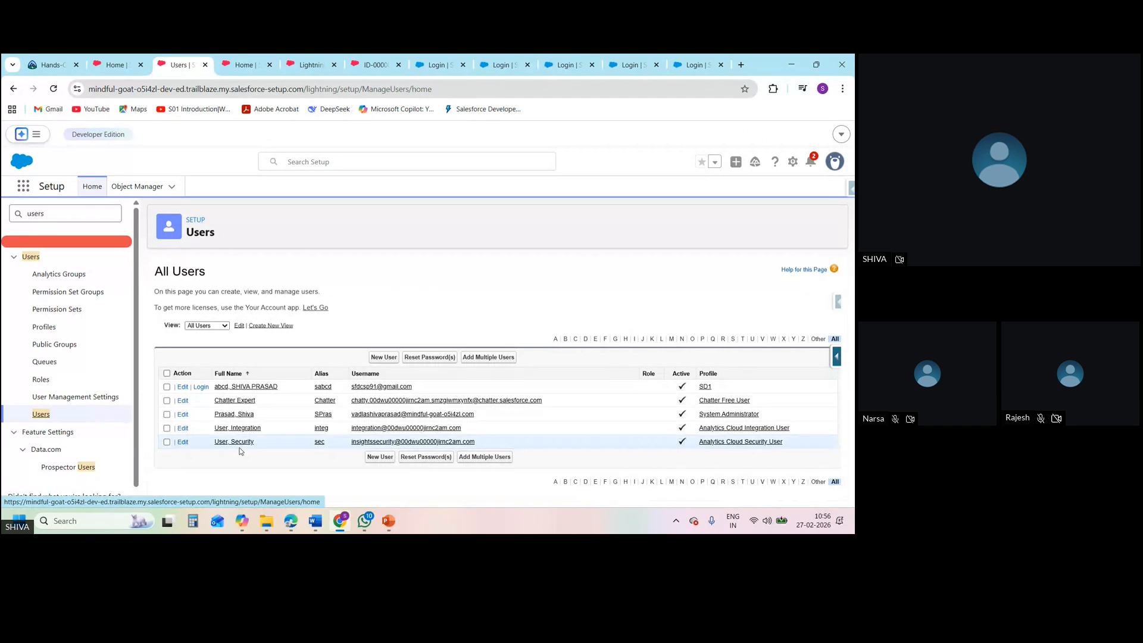
{"action": "left_click", "coordinate": [200, 387]}
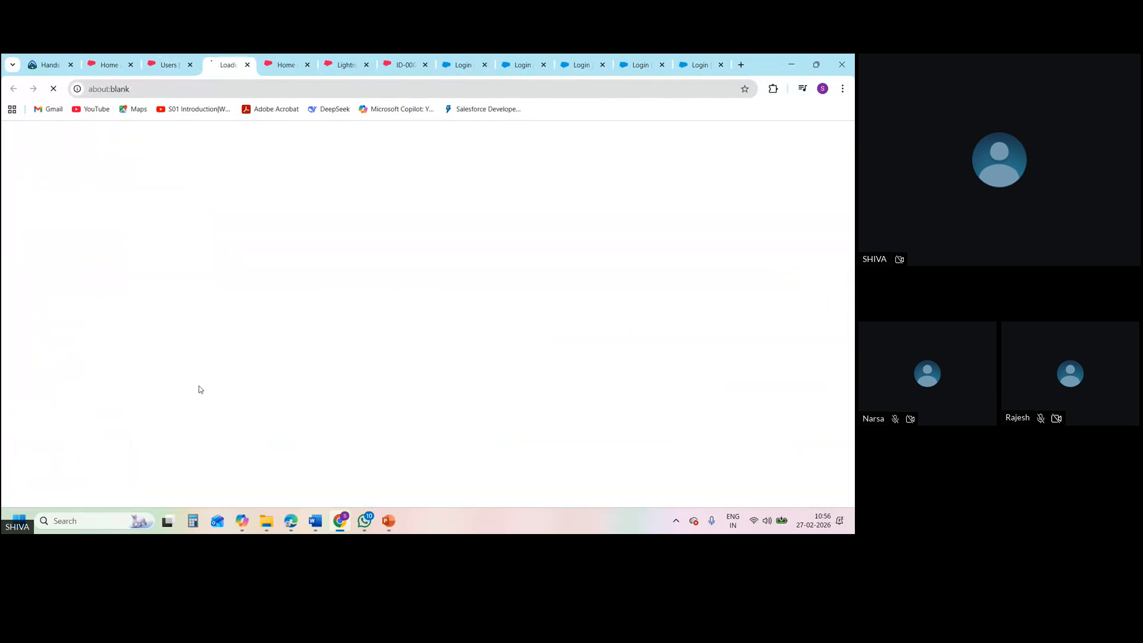
Close the leftover administrator Home and Lightning browser tabs and switch to the open Employee record
{"action": "left_click", "coordinate": [309, 65]}
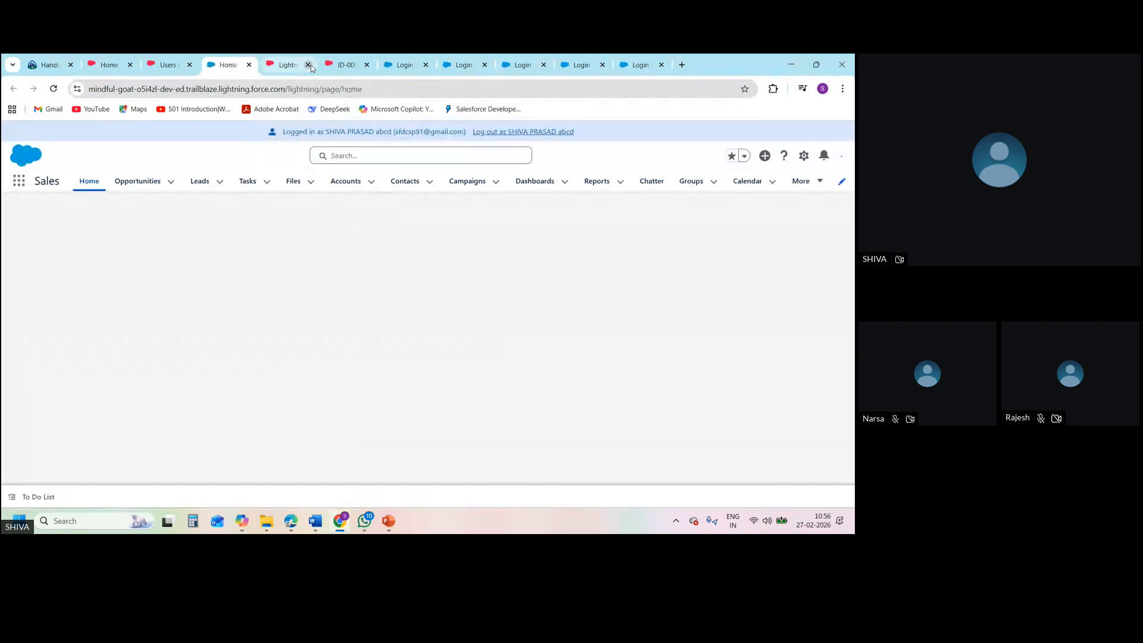
{"action": "left_click", "coordinate": [308, 65]}
{"action": "left_click", "coordinate": [286, 65]}
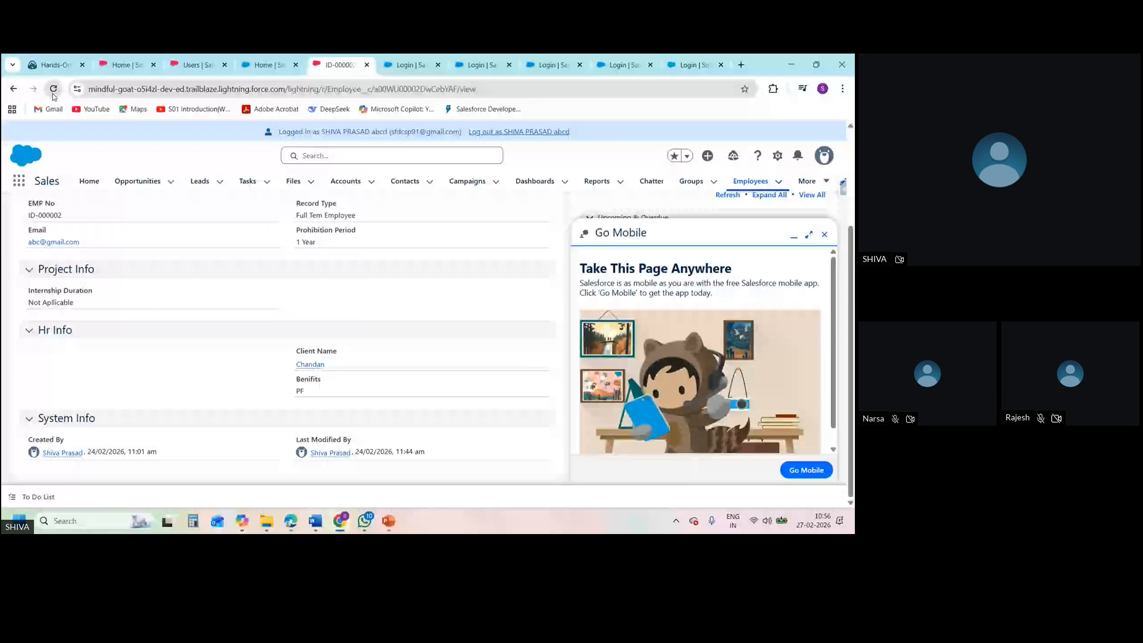
Reload the Employee record as the SD1 user and examine its details for the phone, project date and salary fields
{"action": "left_click", "coordinate": [53, 89]}
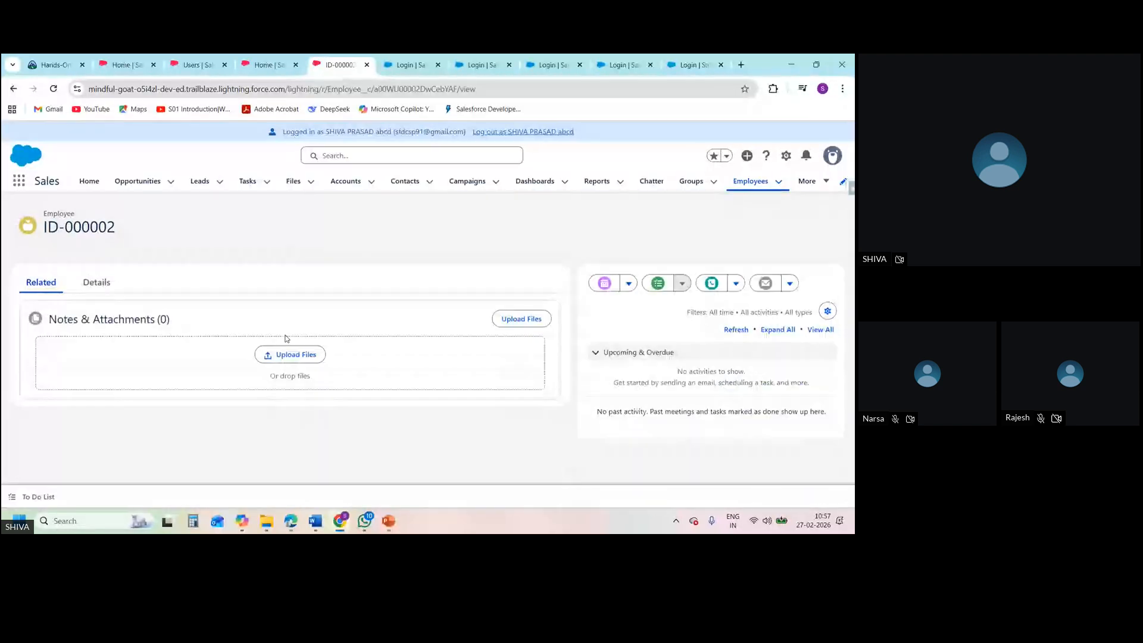
{"action": "left_click", "coordinate": [100, 283]}
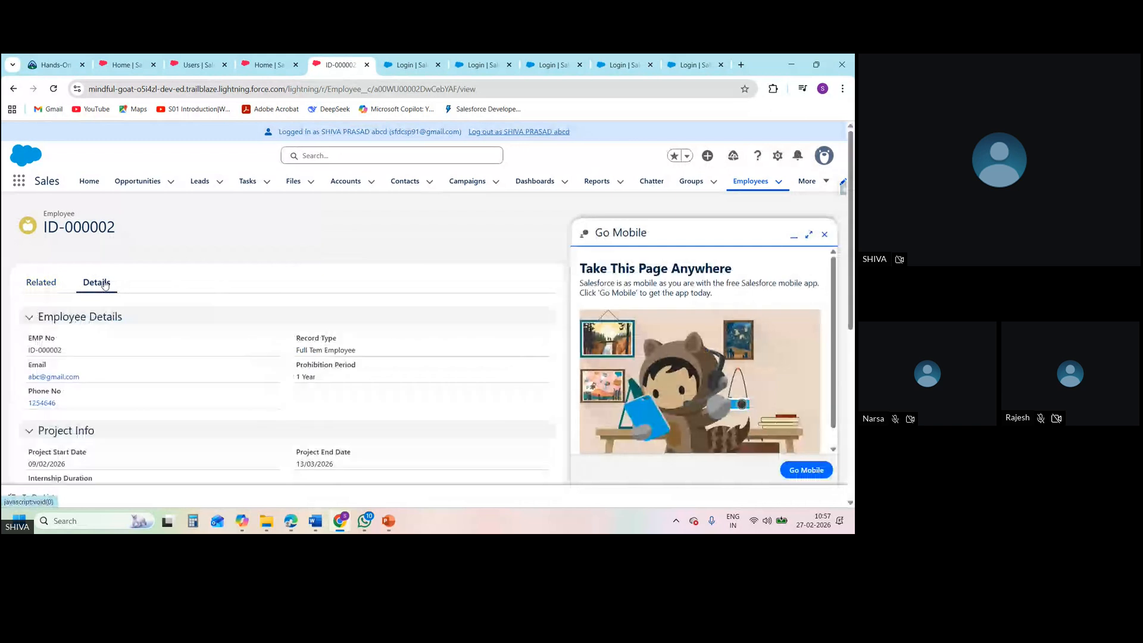
{"action": "left_click", "coordinate": [850, 504]}
{"action": "left_click", "coordinate": [851, 505]}
{"action": "left_click", "coordinate": [851, 504]}
{"action": "left_click", "coordinate": [851, 504]}
{"action": "left_click", "coordinate": [851, 505]}
{"action": "left_click", "coordinate": [851, 504]}
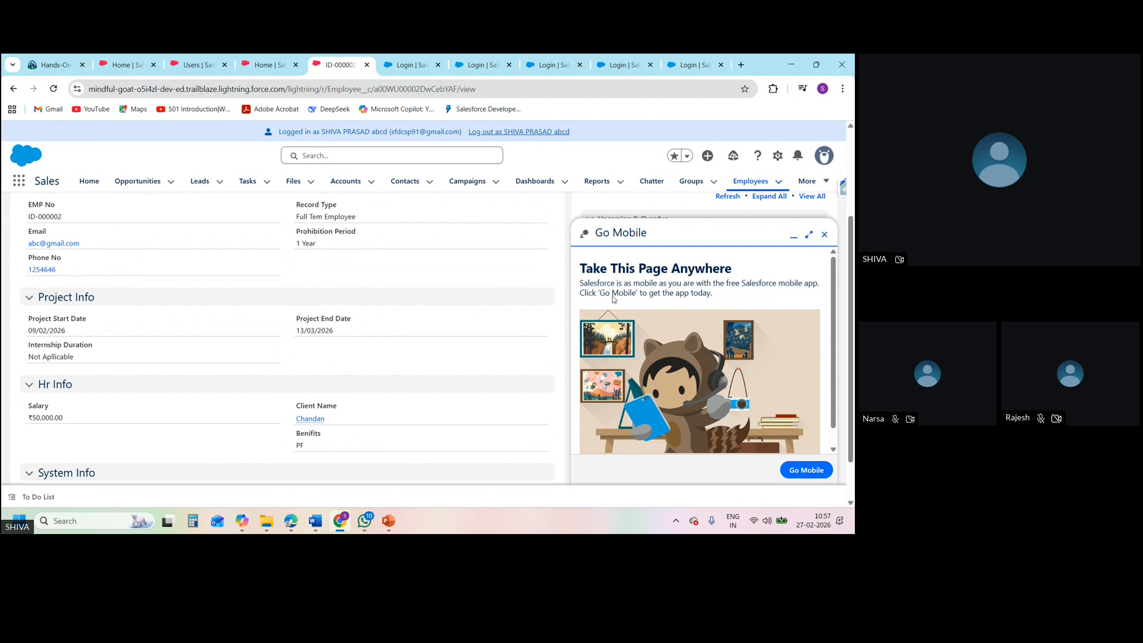
{"action": "left_click", "coordinate": [850, 135]}
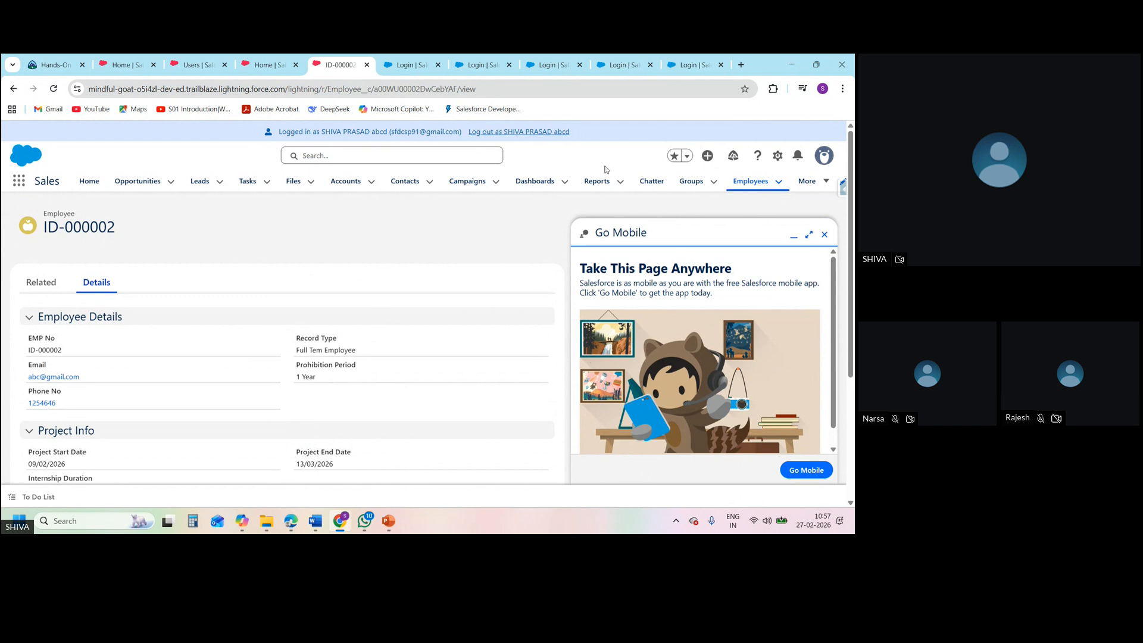
Close the Employee record's browser tab and switch to the Zoho Meeting window in Edge
{"action": "left_click", "coordinate": [367, 66]}
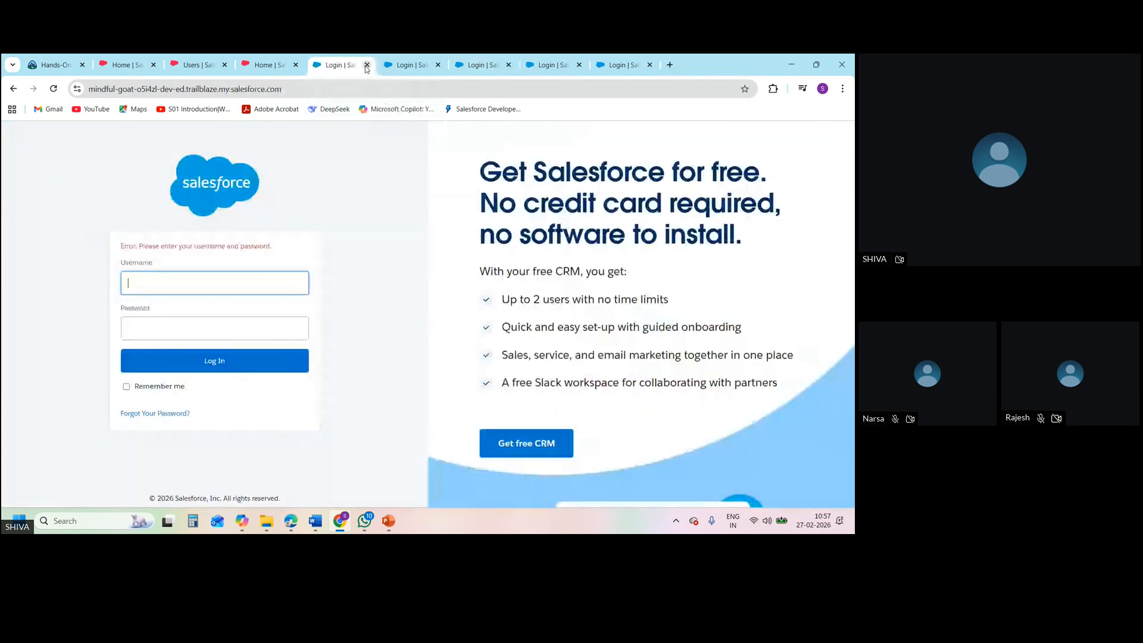
{"action": "mouse_move", "coordinate": [296, 523]}
{"action": "left_click", "coordinate": [274, 478]}
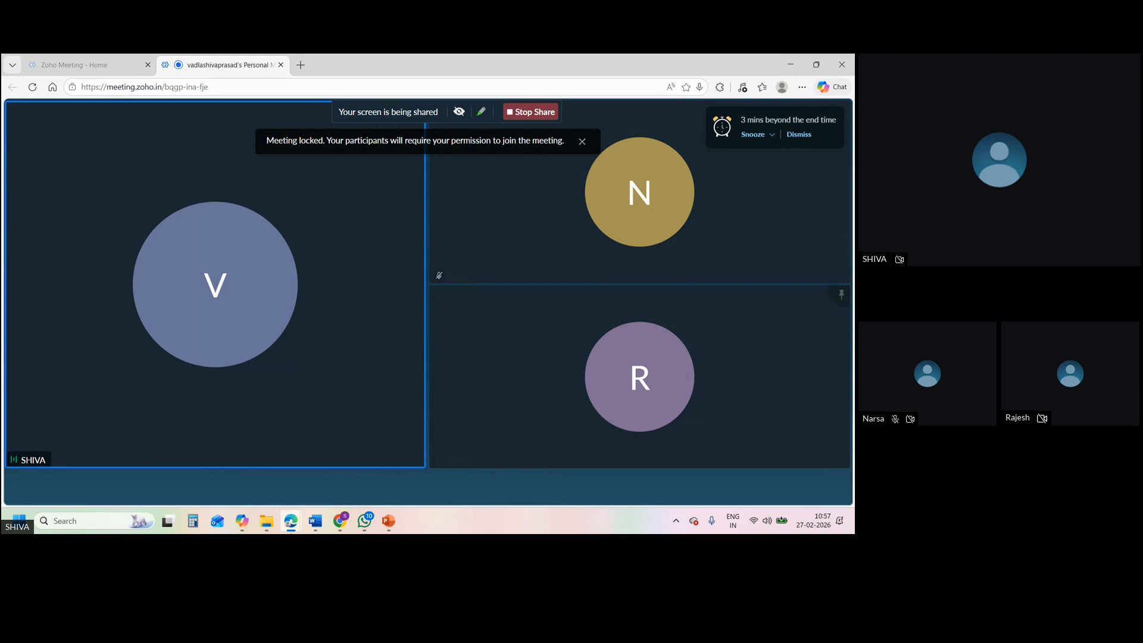
{"action": "mouse_move", "coordinate": [292, 522]}
{"action": "mouse_move", "coordinate": [457, 405]}
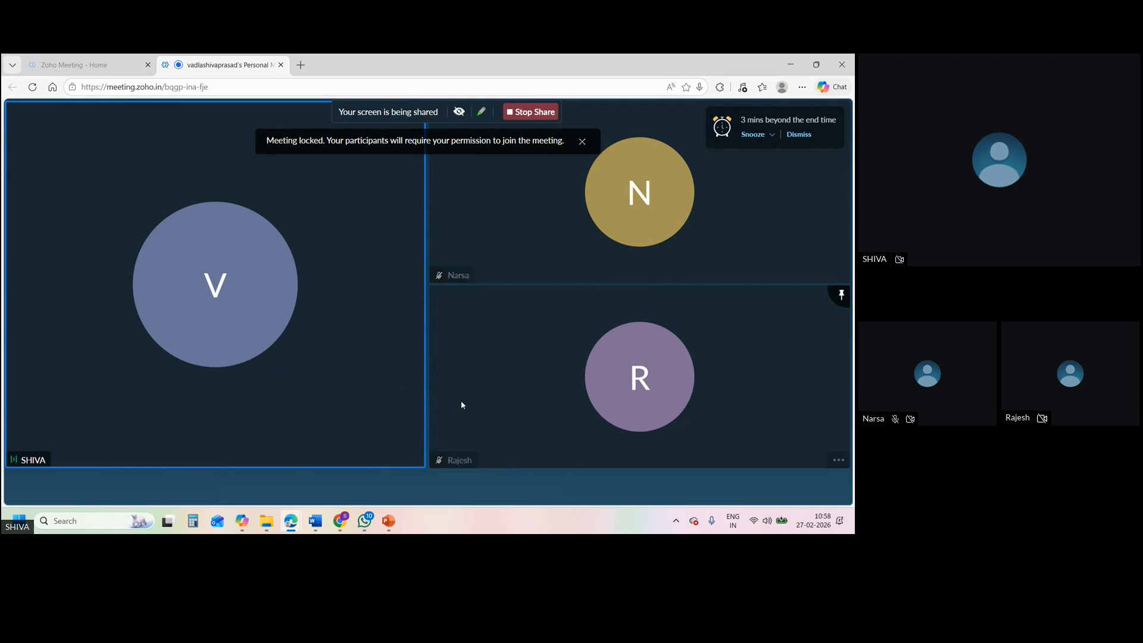
{"action": "mouse_move", "coordinate": [414, 435]}
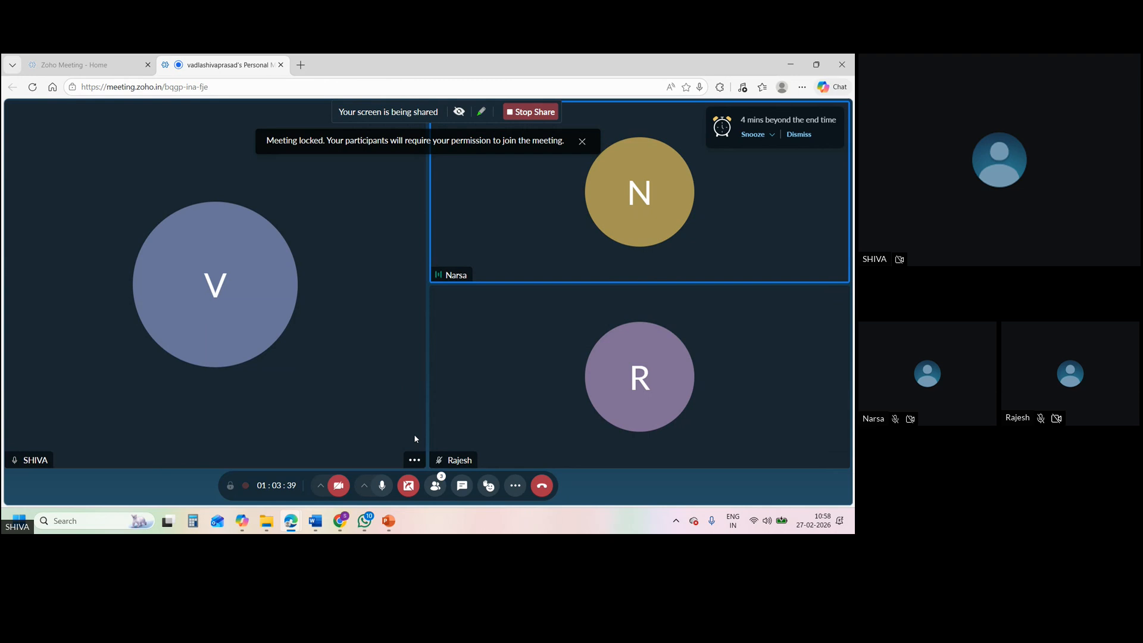